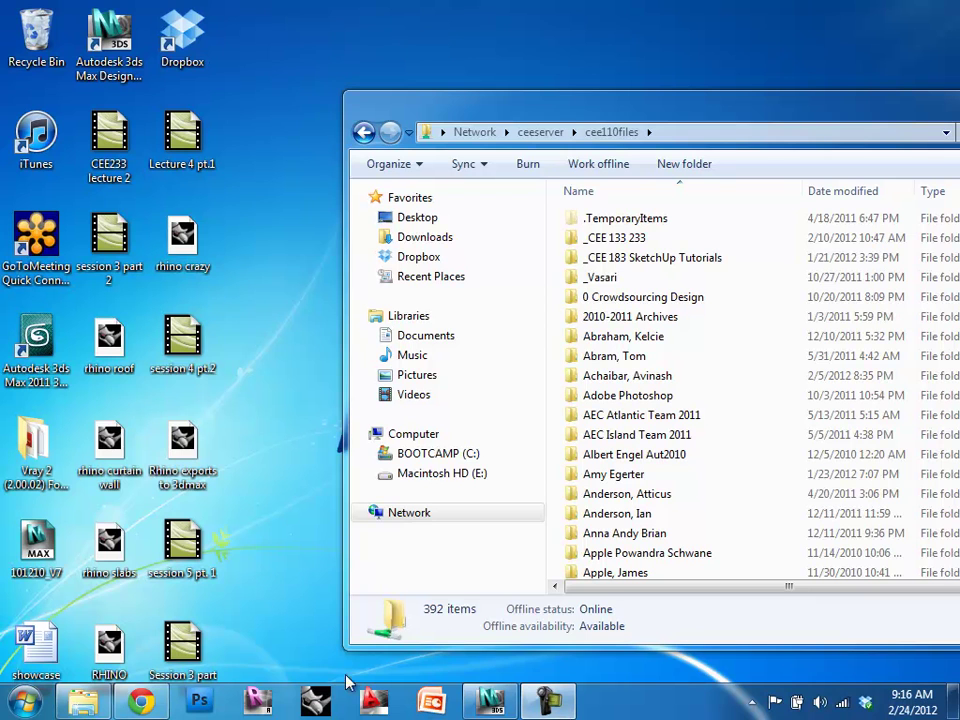
- Launch Rhinoceros 4.0 from the taskbar to reach its Startup Template dialog
{"action": "left_click", "coordinate": [330, 705]}
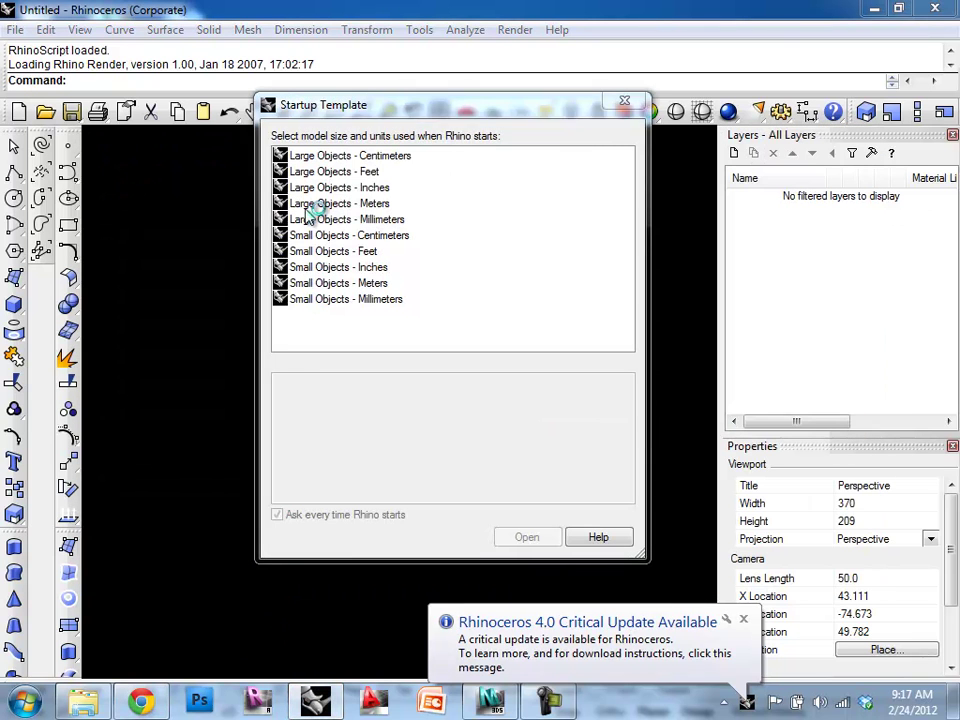
- Start an untitled model from the Large Objects - Feet template and maximize the Perspective viewport
{"action": "double_click", "coordinate": [311, 171]}
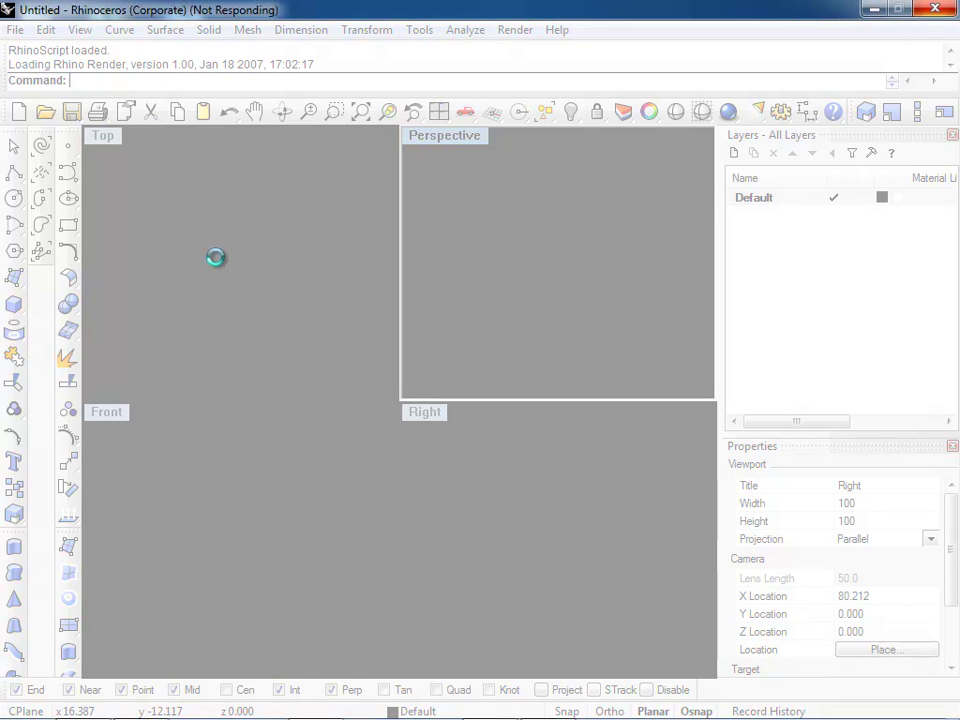
{"action": "mouse_move", "coordinate": [282, 714]}
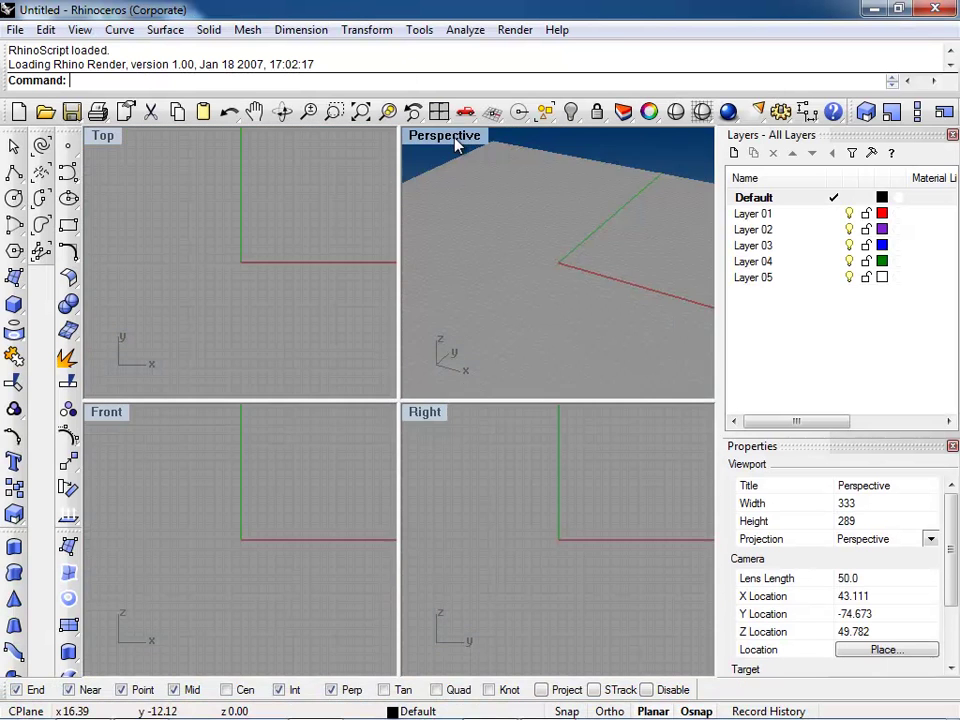
{"action": "double_click", "coordinate": [448, 137]}
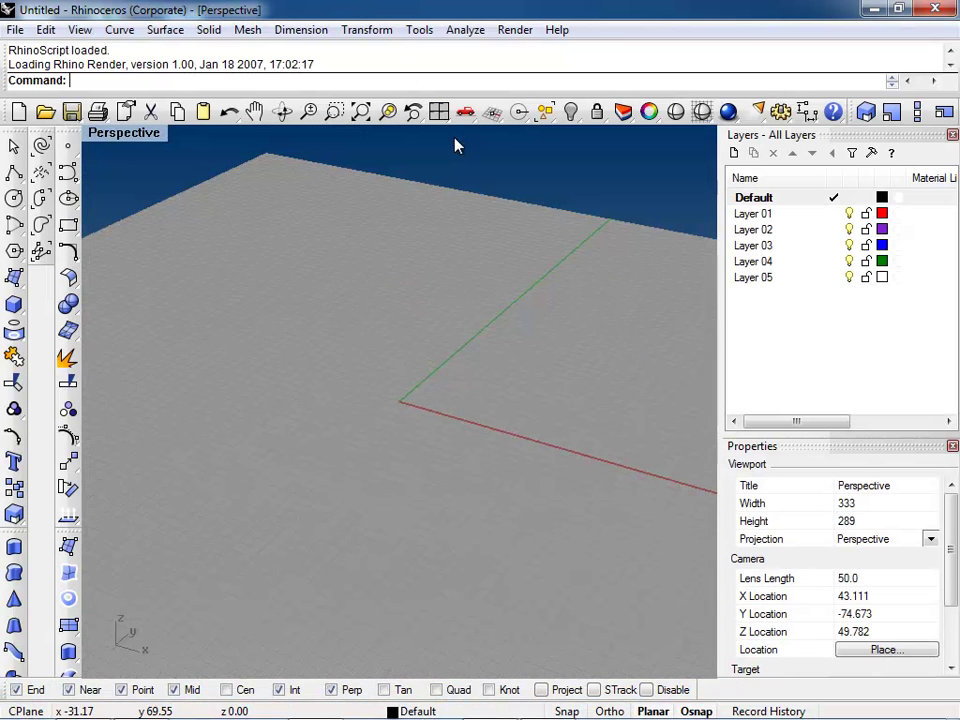
- Make Layer 01 current and draw a large box with the Box command
{"action": "left_click", "coordinate": [800, 213]}
{"action": "type", "text": "Box"}
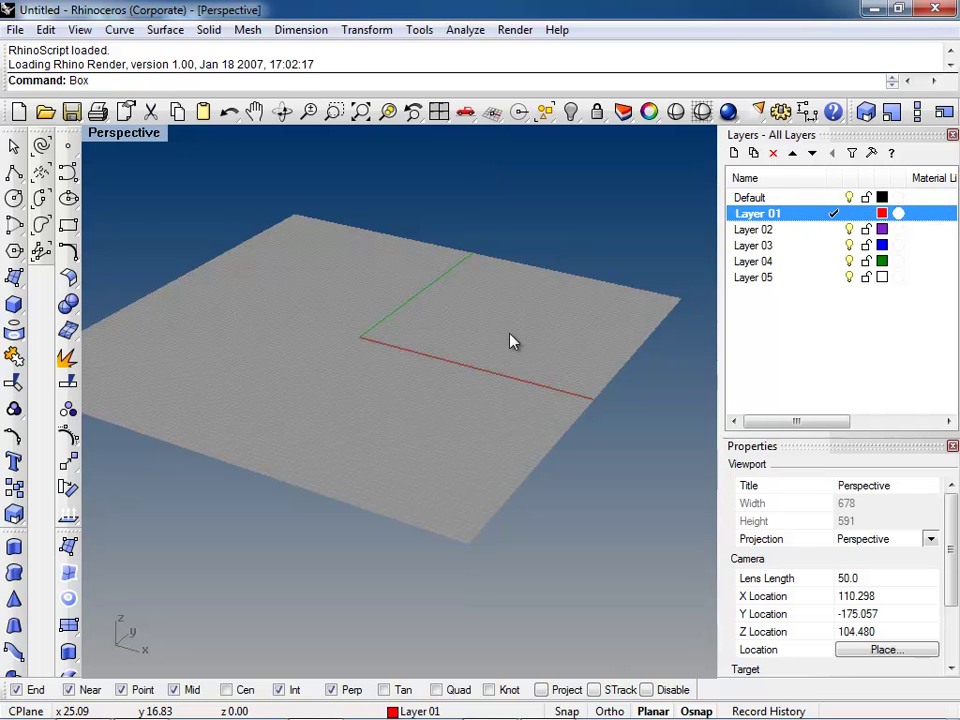
{"action": "key", "text": "Return"}
{"action": "left_click", "coordinate": [262, 309]}
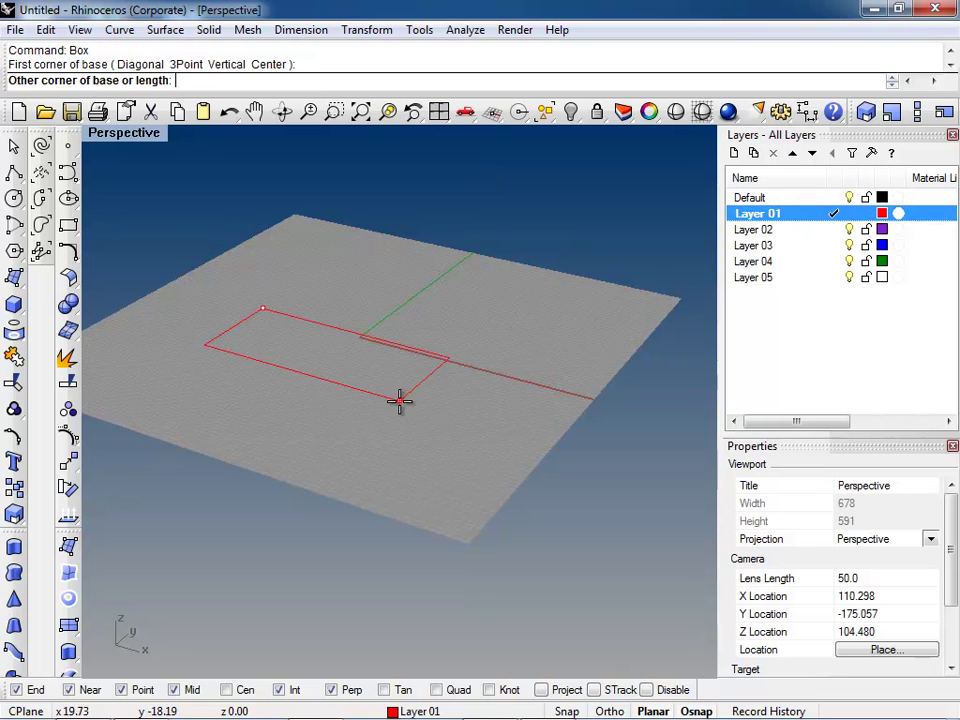
{"action": "left_click", "coordinate": [343, 403]}
{"action": "left_click", "coordinate": [242, 318]}
{"action": "right_click_drag", "start_coordinate": [429, 375], "coordinate": [311, 281]}
- Rename Layer 01 to 'Wall' and switch the Perspective view to shaded display
{"action": "left_click", "coordinate": [752, 215]}
{"action": "type", "text": "W"}
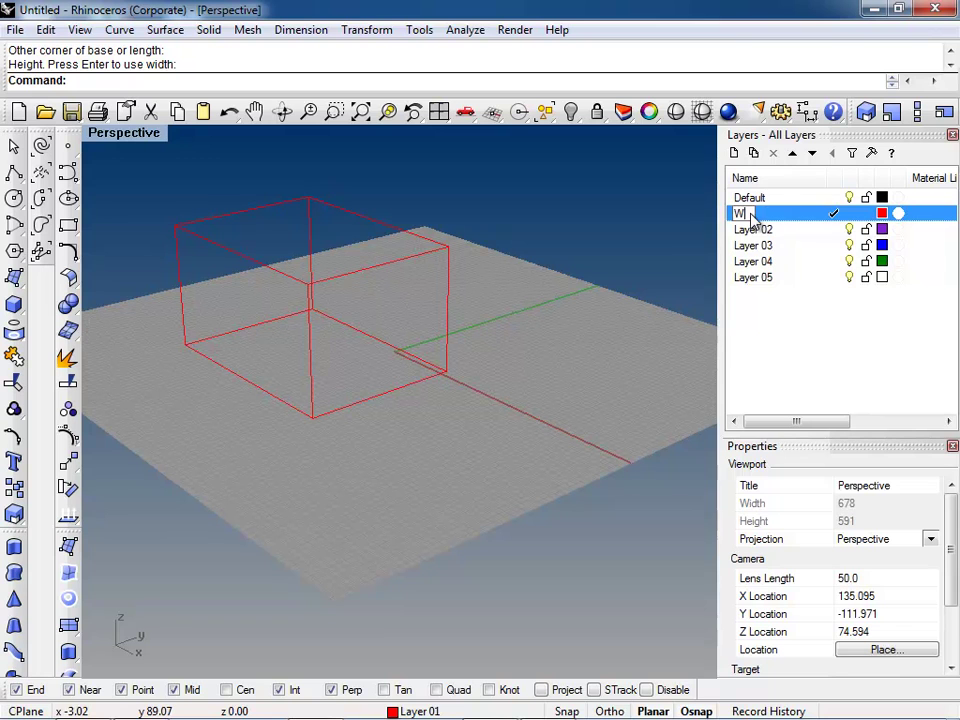
{"action": "type", "text": "all"}
{"action": "key", "text": "Return"}
{"action": "key", "text": "ctrl+alt+s"}
{"action": "mouse_move", "coordinate": [354, 358]}
{"action": "right_mouse_down"}
{"action": "mouse_move", "coordinate": [375, 377]}
{"action": "mouse_move", "coordinate": [347, 373]}
{"action": "right_mouse_up"}
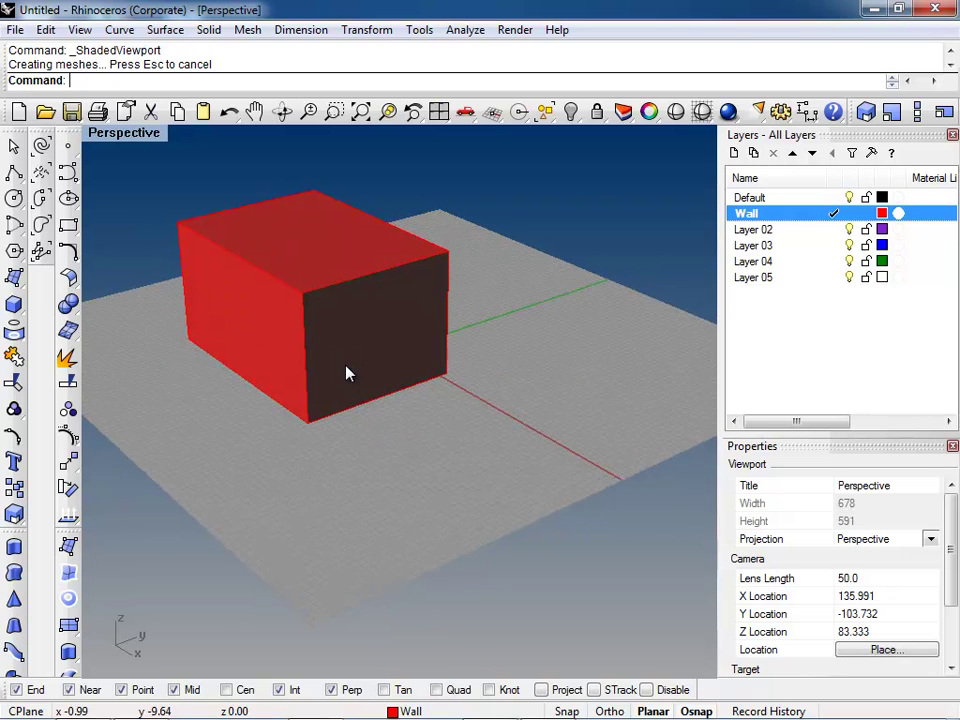
- Draw three small boxes in a row beside the large wall box
{"action": "type", "text": "Box"}
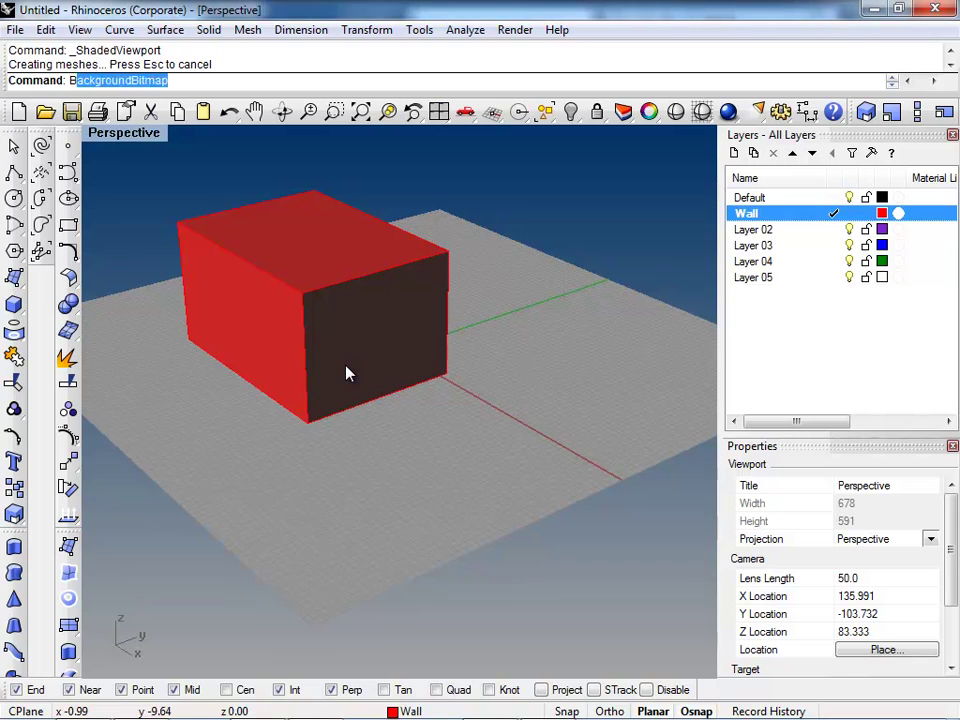
{"action": "key", "text": "Return"}
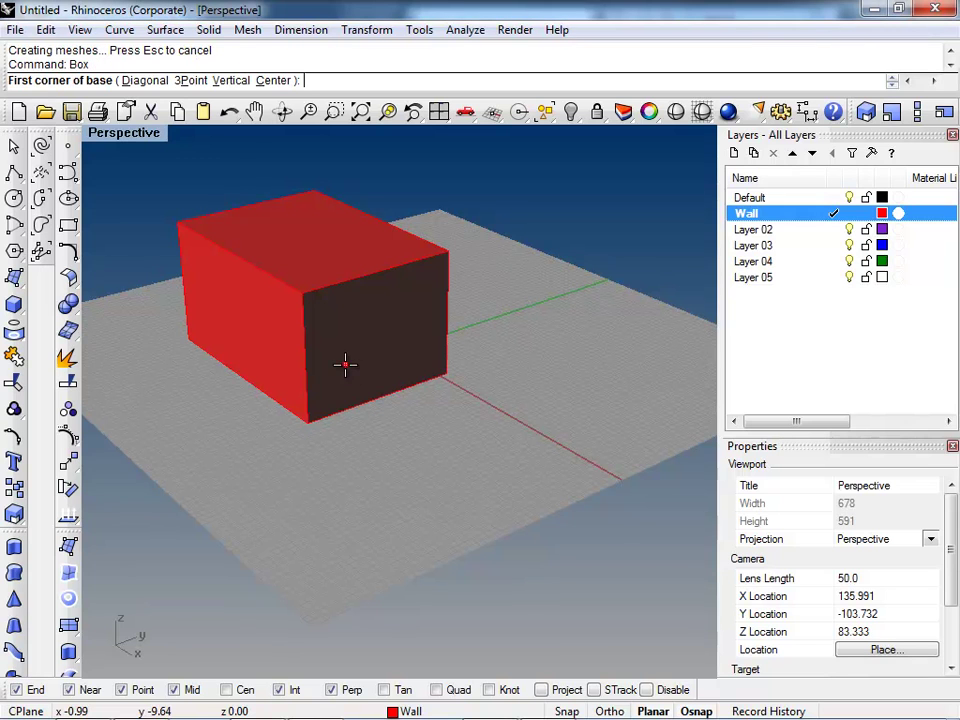
{"action": "scroll", "coordinate": [355, 437], "scroll_direction": "up", "scroll_amount": 1}
{"action": "left_click", "coordinate": [364, 433]}
{"action": "left_click", "coordinate": [362, 452]}
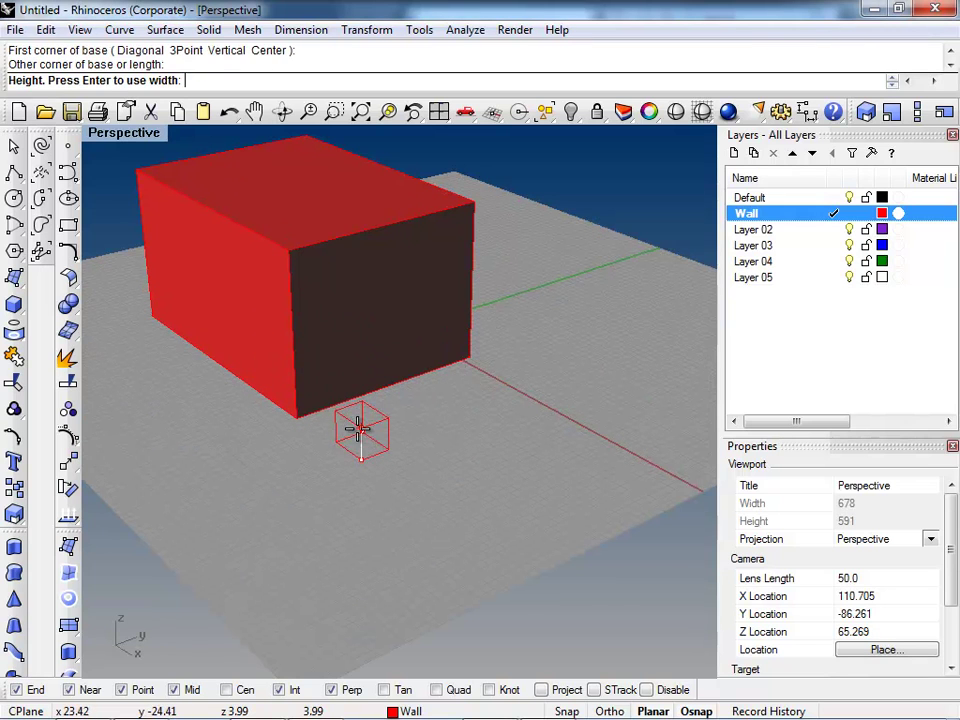
{"action": "left_click", "coordinate": [364, 429]}
{"action": "key", "text": "Return"}
{"action": "left_click", "coordinate": [422, 426]}
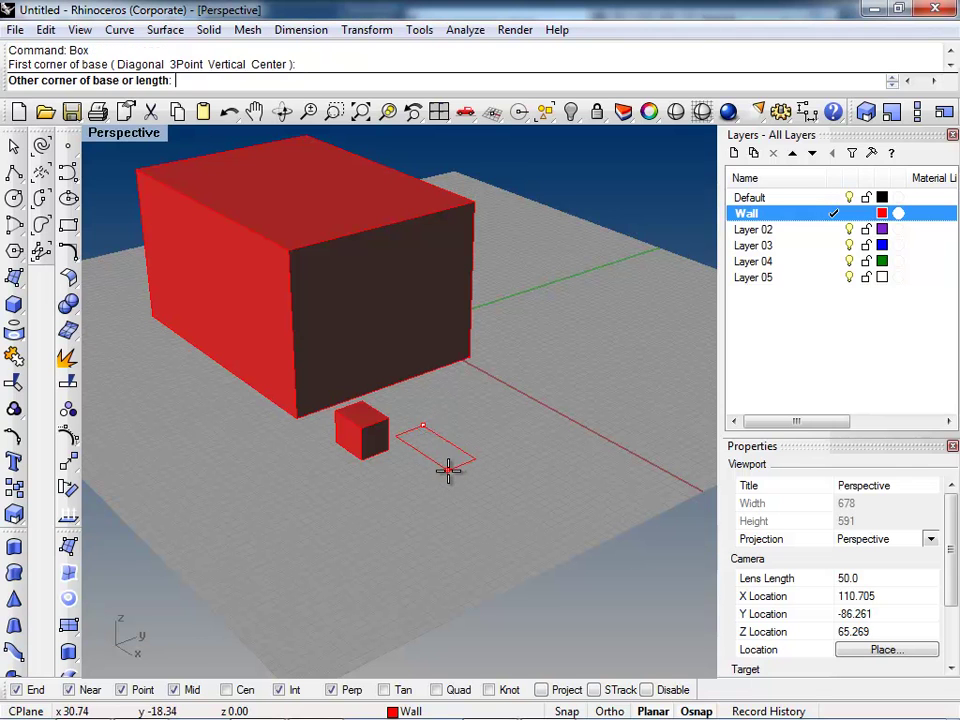
{"action": "left_click", "coordinate": [447, 469]}
{"action": "left_click", "coordinate": [431, 426]}
{"action": "key", "text": "Return"}
{"action": "left_click", "coordinate": [506, 421]}
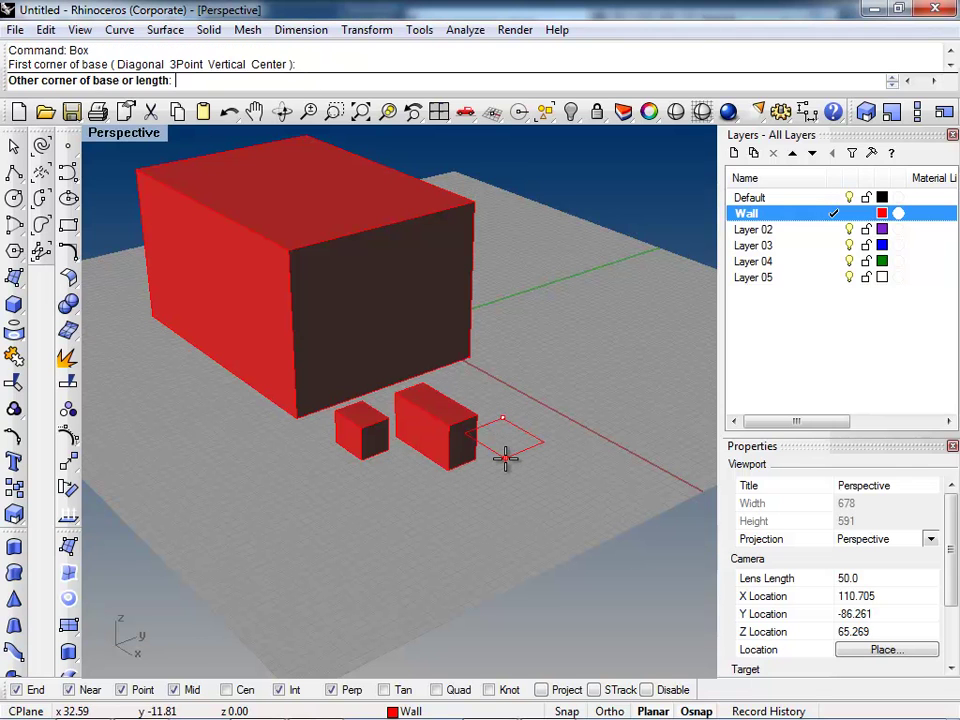
{"action": "left_click", "coordinate": [506, 457]}
{"action": "left_click", "coordinate": [504, 422]}
- Drag the middle small box toward the wall
{"action": "right_click_drag", "start_coordinate": [439, 422], "coordinate": [602, 403]}
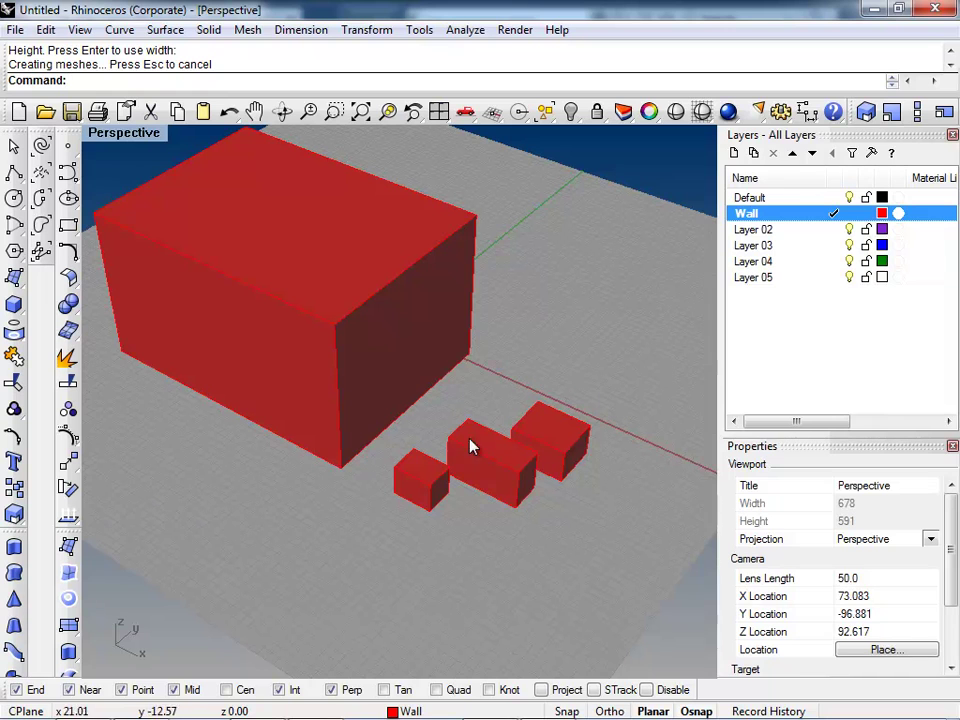
{"action": "mouse_move", "coordinate": [475, 462]}
{"action": "left_mouse_down"}
{"action": "mouse_move", "coordinate": [418, 414]}
{"action": "mouse_move", "coordinate": [371, 429]}
{"action": "mouse_move", "coordinate": [493, 465]}
{"action": "left_mouse_up"}
{"action": "scroll", "coordinate": [371, 429], "scroll_direction": "up", "scroll_amount": 3}
- Move the middle small box toward the wall, constraining the second move to 1 unit
{"action": "type", "text": "m"}
{"action": "key", "text": "Return"}
{"action": "left_click", "coordinate": [404, 454]}
{"action": "left_click", "coordinate": [377, 454]}
{"action": "type", "text": "m"}
{"action": "key", "text": "Return"}
{"action": "left_click", "coordinate": [392, 458]}
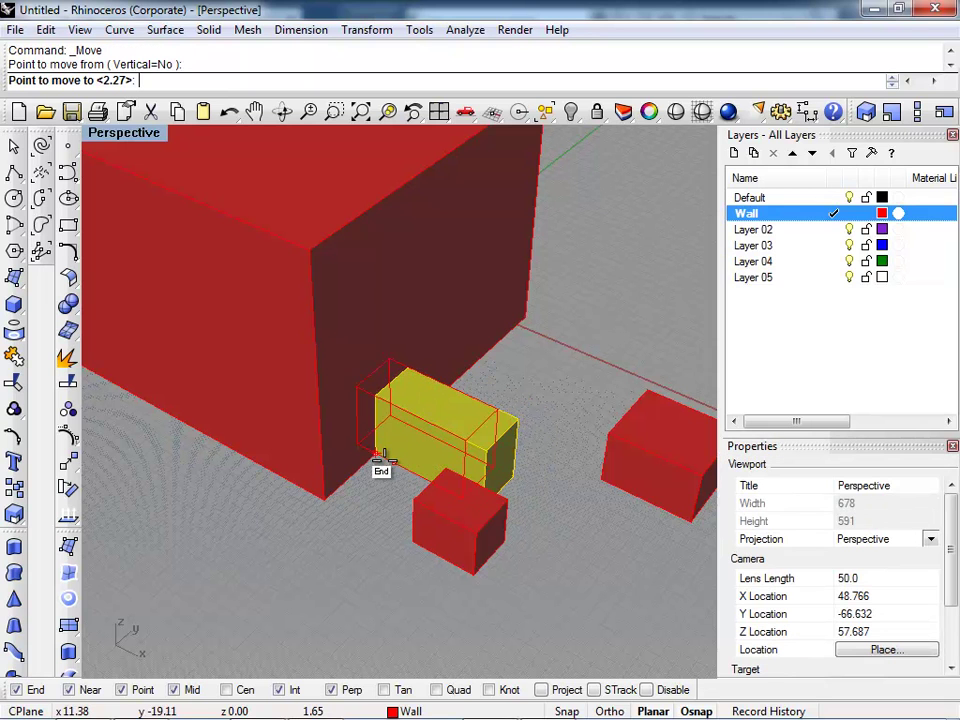
{"action": "type", "text": "1"}
{"action": "key", "text": "Return"}
{"action": "left_click", "coordinate": [383, 462]}
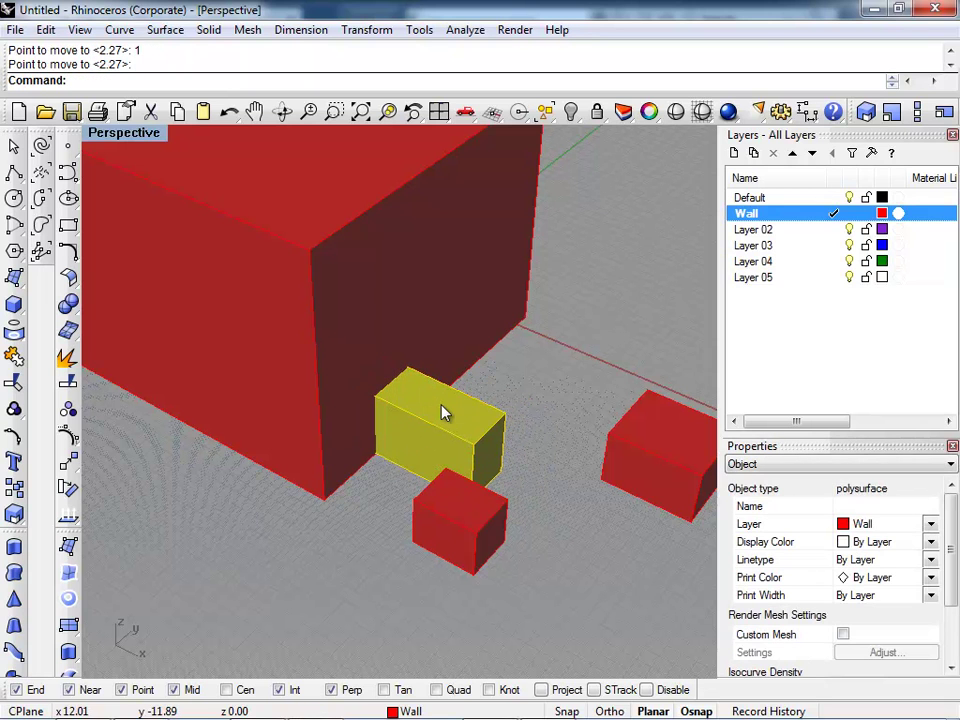
- Start a vertical copy, then cancel it and reselect the middle box
{"action": "type", "text": "c"}
{"action": "key", "text": "Return"}
{"action": "type", "text": "v"}
{"action": "key", "text": "Return"}
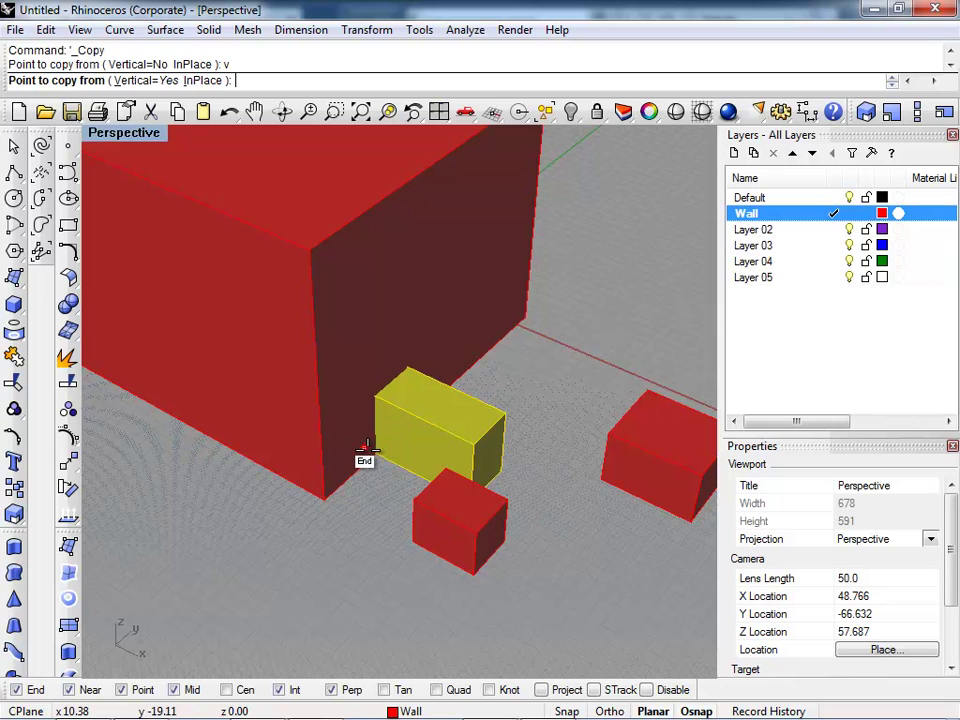
{"action": "key", "text": "Escape"}
{"action": "left_click", "coordinate": [403, 459]}
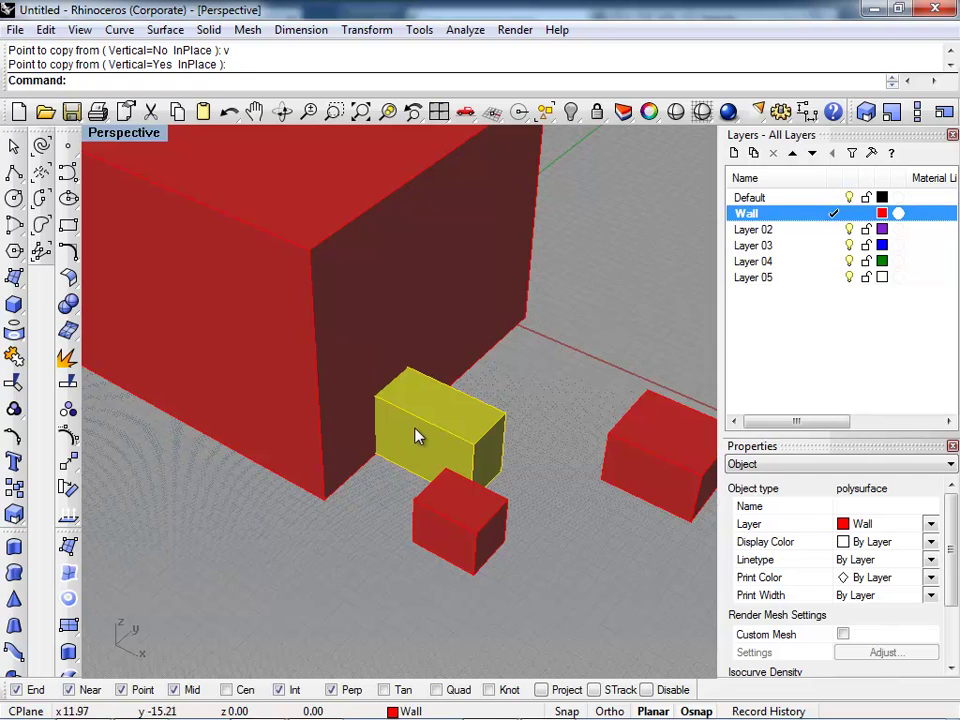
- Move the box out to the right, then back beside the wall
{"action": "type", "text": "M"}
{"action": "key", "text": "Return"}
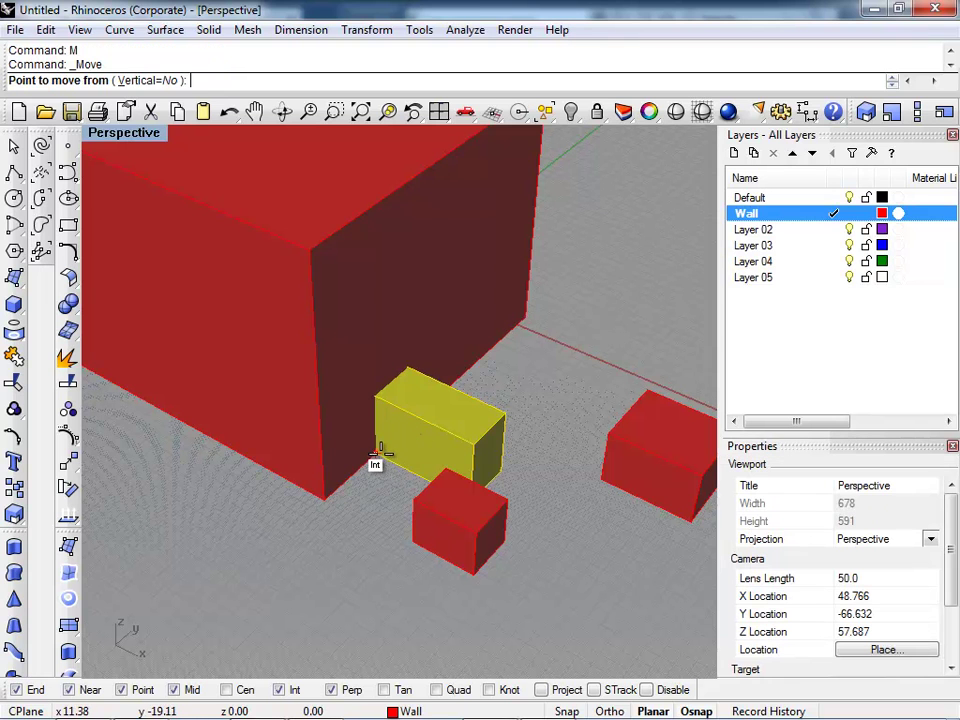
{"action": "left_click", "coordinate": [377, 455]}
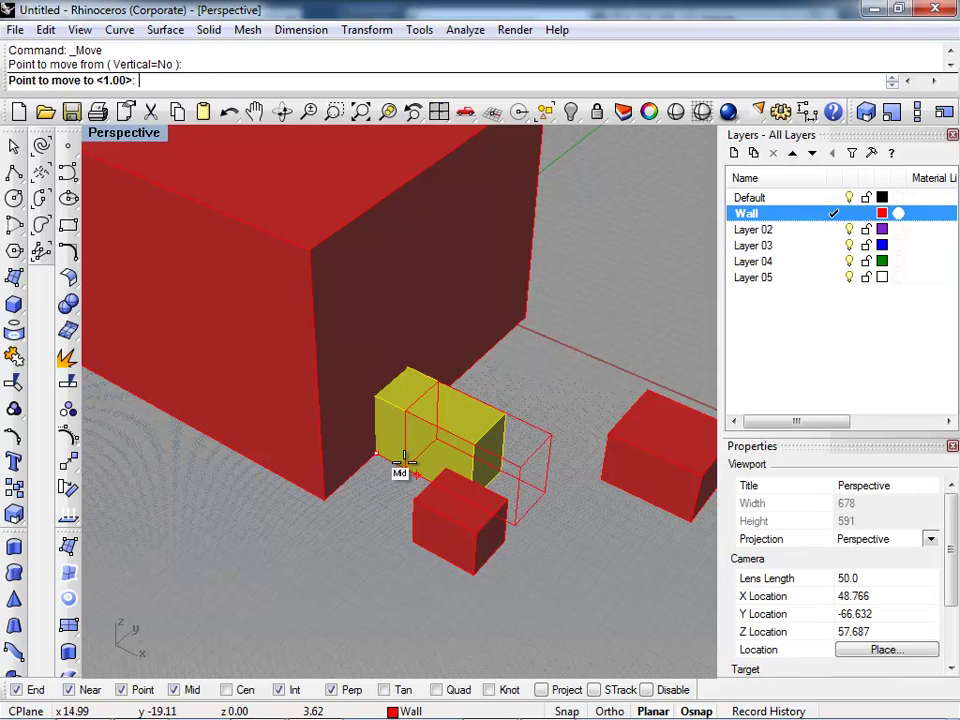
{"action": "left_click", "coordinate": [499, 454]}
{"action": "key", "text": "Return"}
{"action": "left_click", "coordinate": [491, 437]}
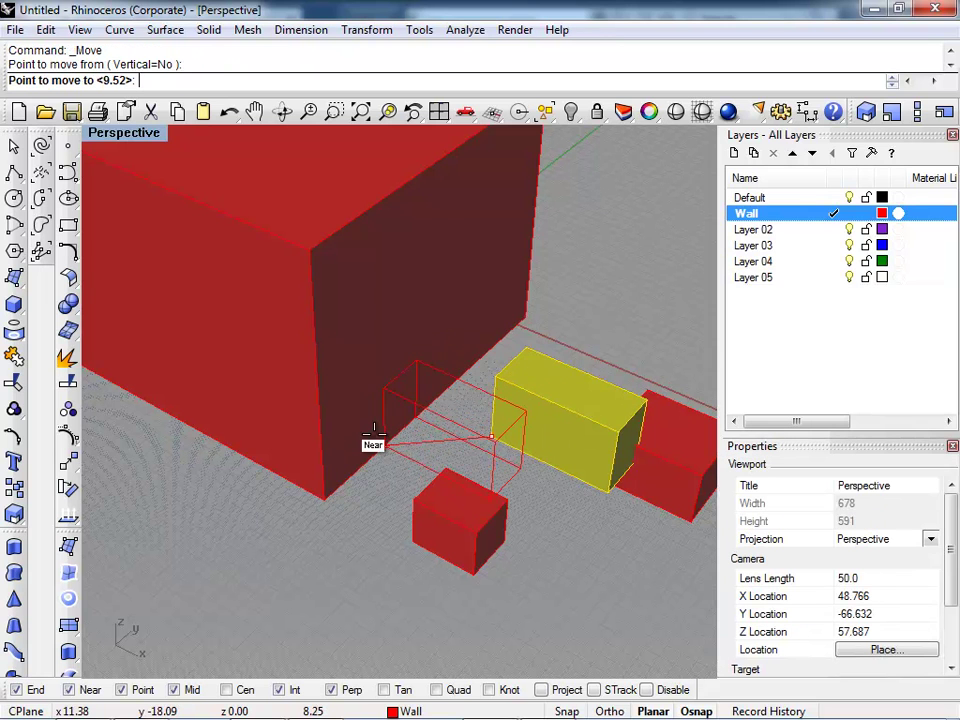
{"action": "left_click", "coordinate": [375, 443]}
- Snap the box 1 unit into the wall corner and drag another box toward the front right
{"action": "type", "text": "M"}
{"action": "key", "text": "Return"}
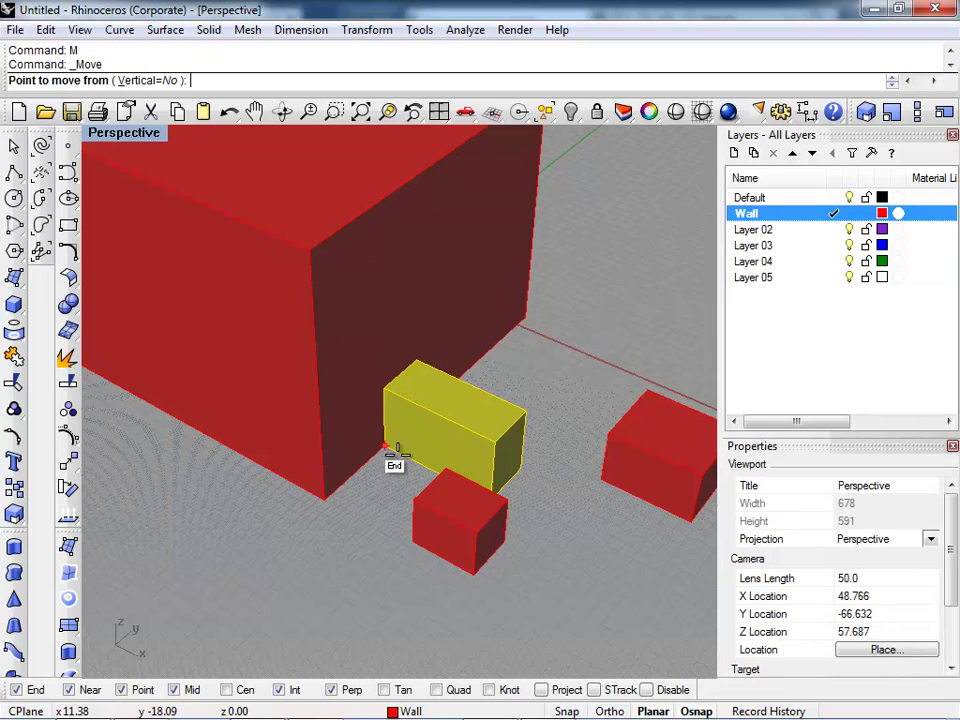
{"action": "left_click", "coordinate": [409, 456]}
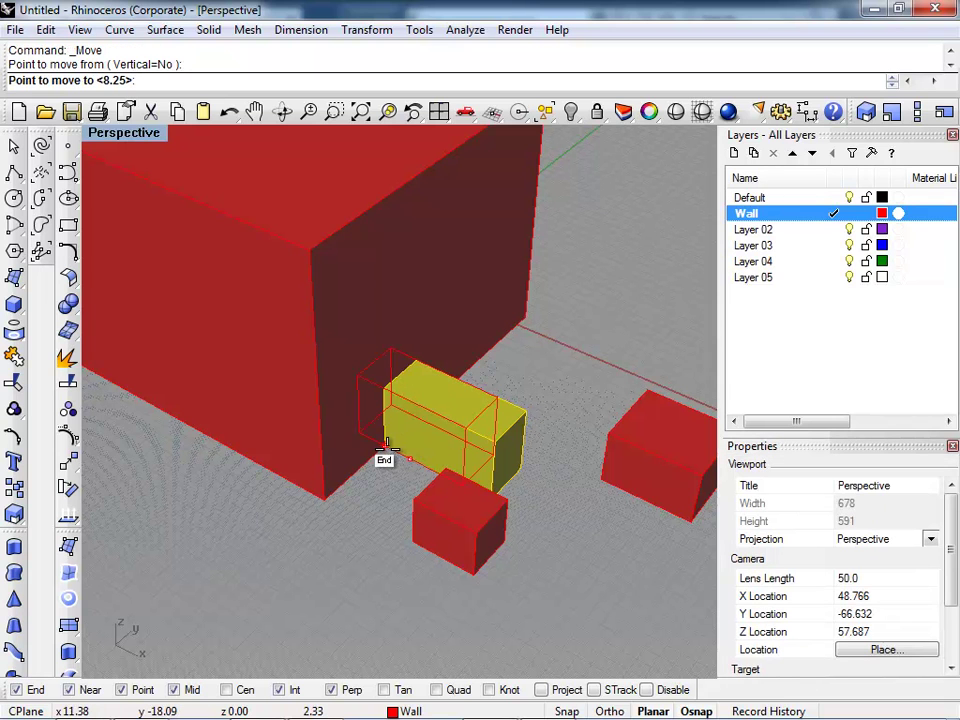
{"action": "type", "text": "1"}
{"action": "key", "text": "Return"}
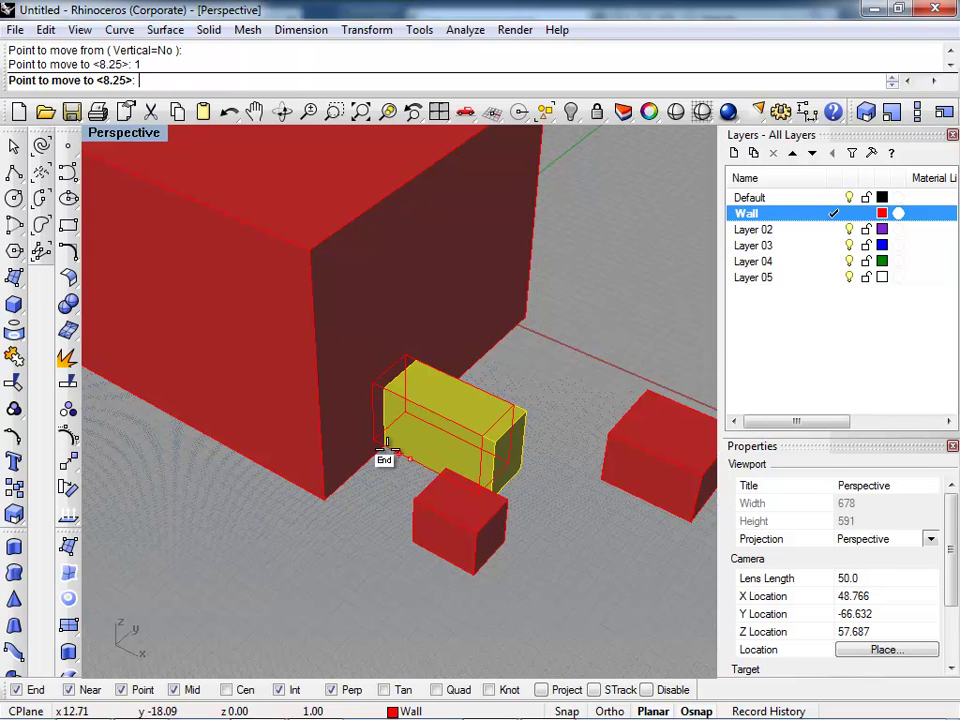
{"action": "left_click", "coordinate": [389, 456]}
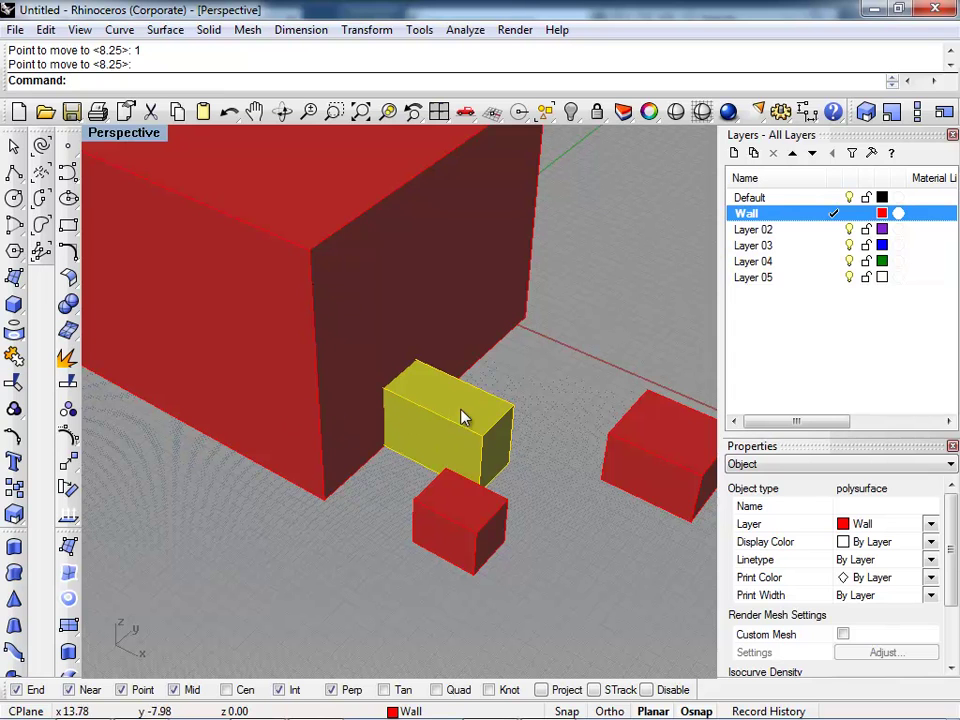
{"action": "left_click_drag", "start_coordinate": [456, 506], "coordinate": [656, 666]}
- Move the yellow small box 5 units into the foot of the wall's front face
{"action": "left_click", "coordinate": [467, 487]}
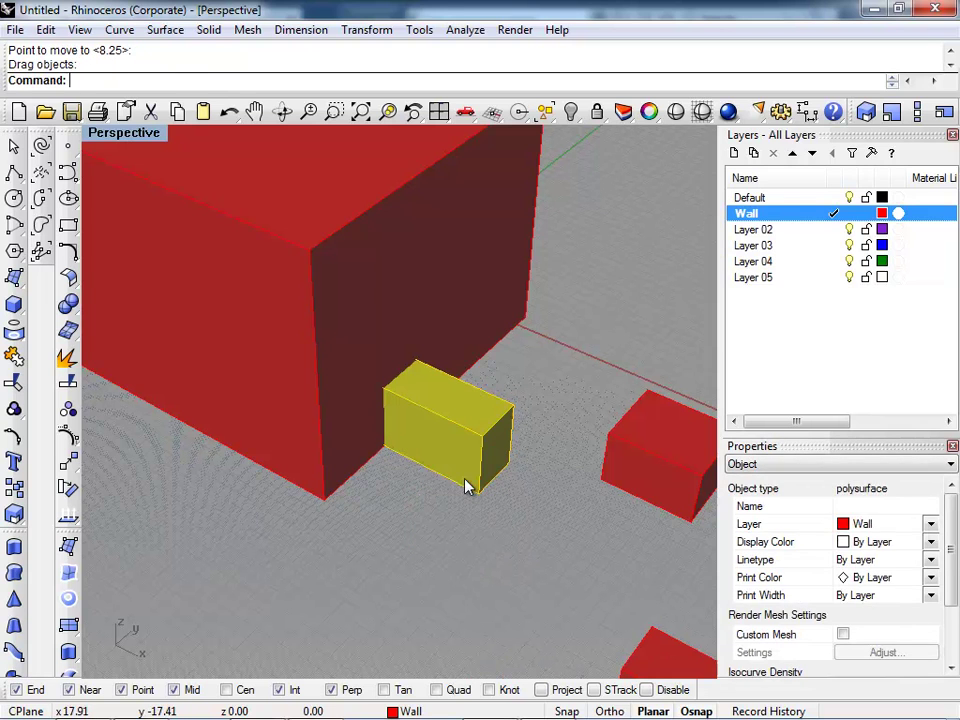
{"action": "type", "text": "m"}
{"action": "key", "text": "Return"}
{"action": "left_click", "coordinate": [478, 492]}
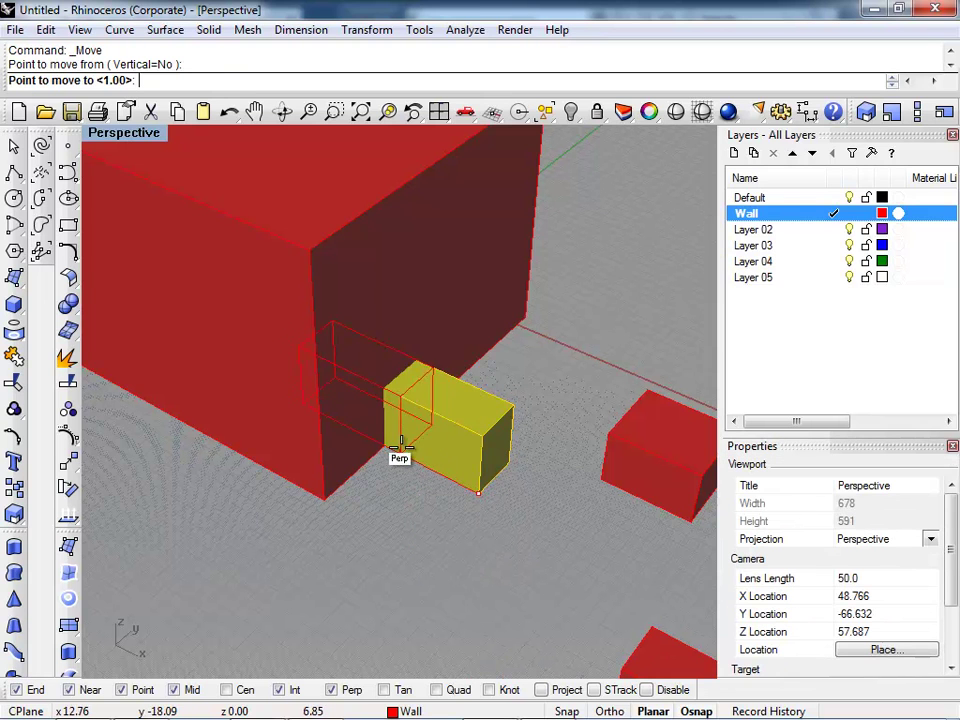
{"action": "type", "text": "10"}
{"action": "key", "text": "Return"}
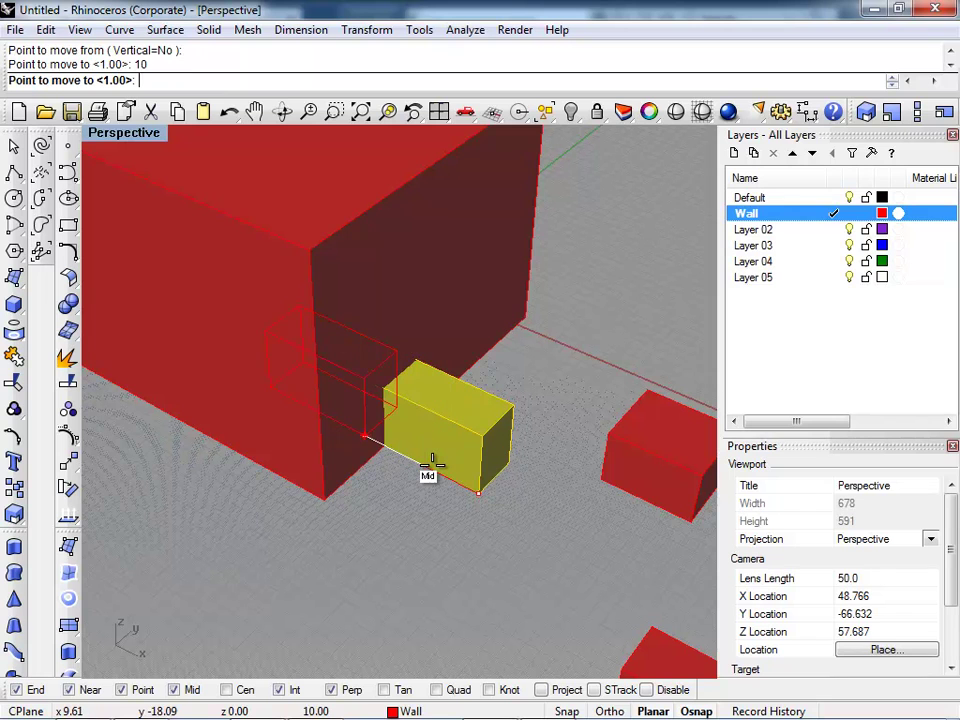
{"action": "type", "text": "5"}
{"action": "key", "text": "Return"}
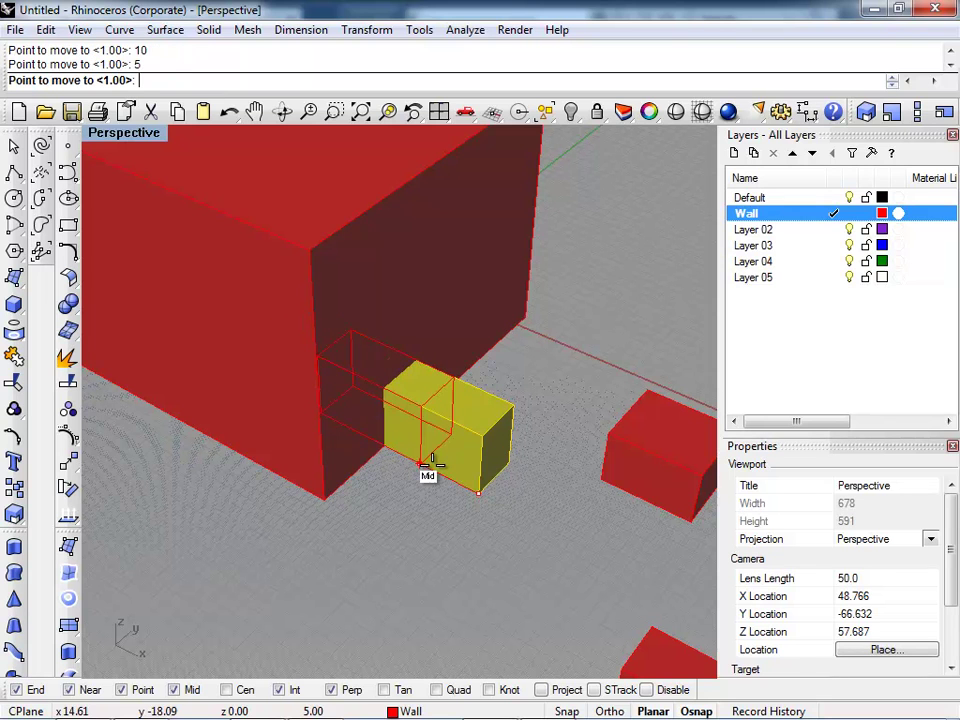
{"action": "left_click", "coordinate": [433, 468]}
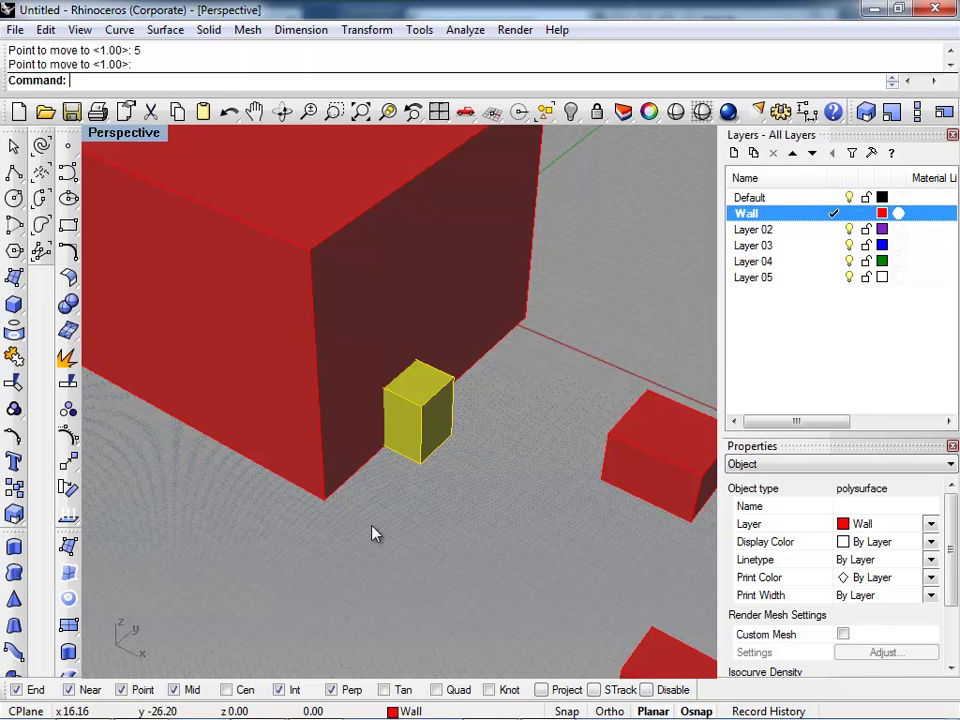
- Copy the small box with Vertical=Yes, stacking a copy directly on top of it
{"action": "type", "text": "m"}
{"action": "key", "text": "Return"}
{"action": "left_click", "coordinate": [425, 462]}
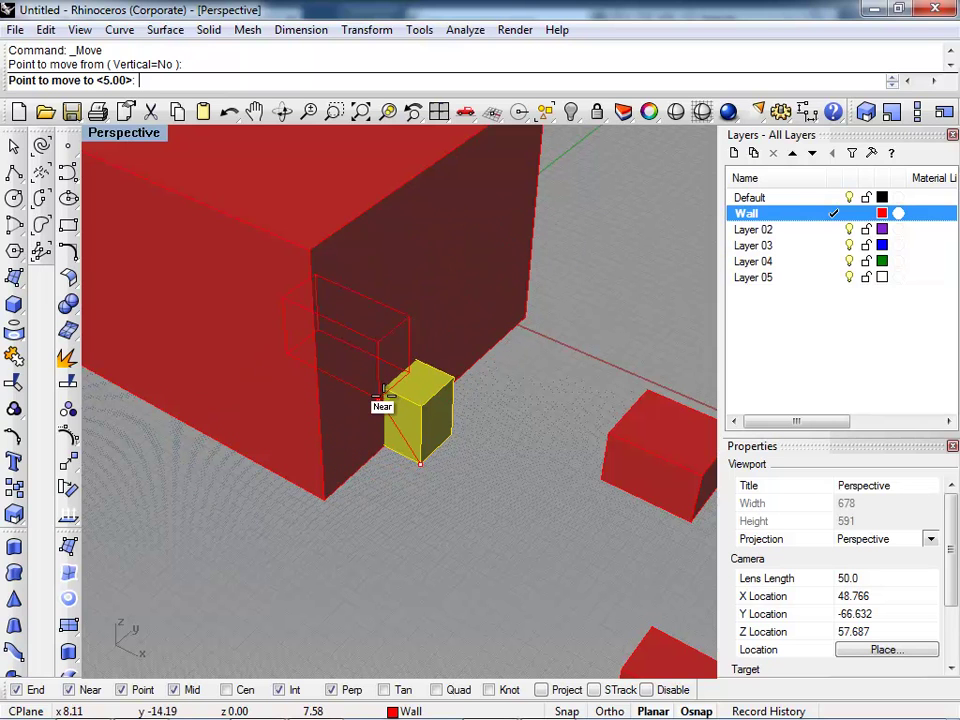
{"action": "key", "text": "Escape"}
{"action": "type", "text": "c"}
{"action": "key", "text": "Return"}
{"action": "type", "text": "v"}
{"action": "key", "text": "Return"}
{"action": "left_click", "coordinate": [513, 404]}
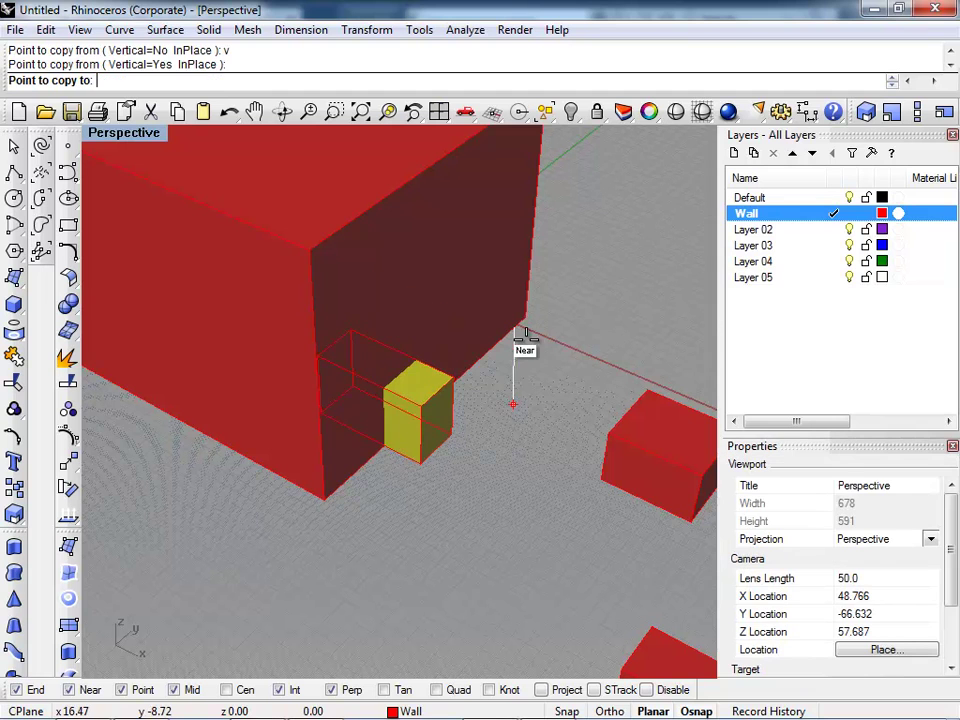
{"action": "left_click", "coordinate": [541, 386]}
{"action": "key", "text": "Return"}
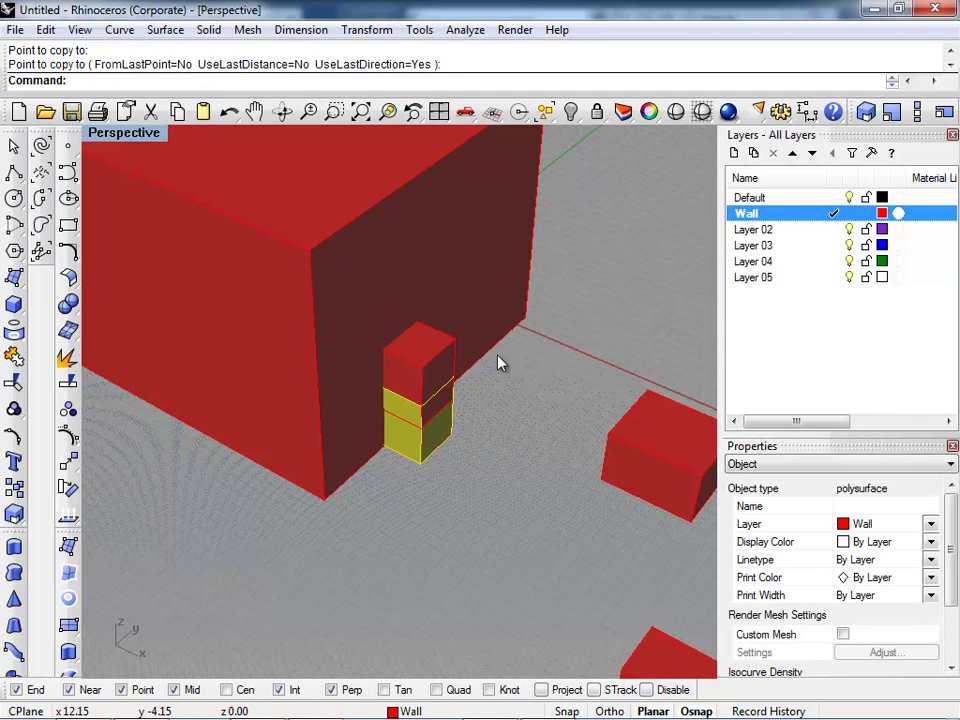
- Place another copy of the box beside the stack against the wall
{"action": "key", "text": "Return"}
{"action": "left_click", "coordinate": [539, 432]}
{"action": "left_click", "coordinate": [590, 350]}
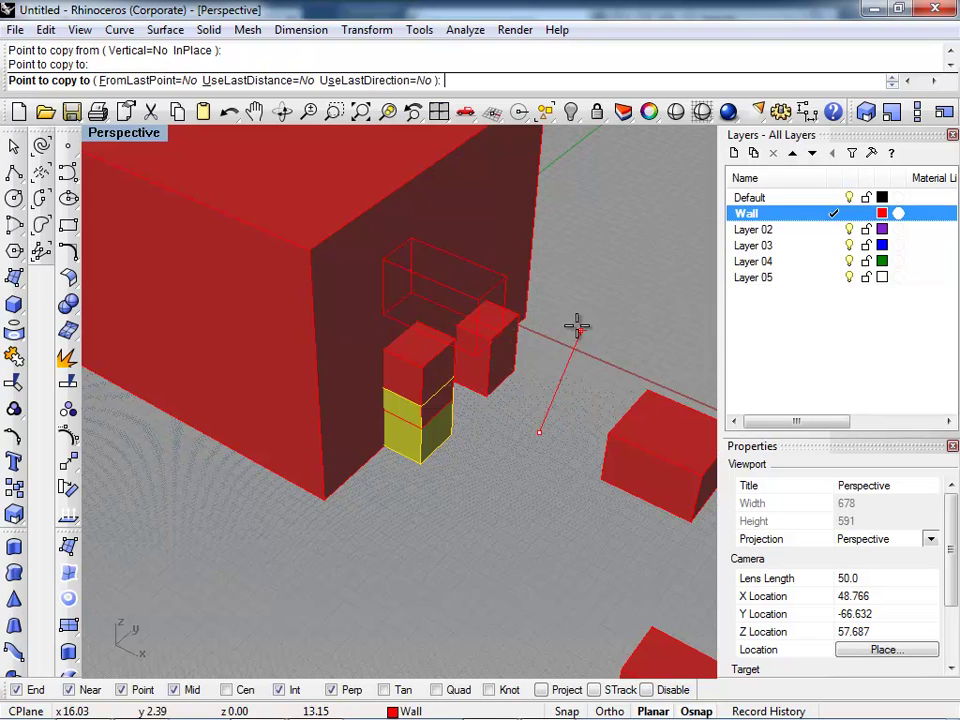
{"action": "key", "text": "Escape"}
- Move the top box vertically up onto the wall face
{"action": "left_click", "coordinate": [435, 350]}
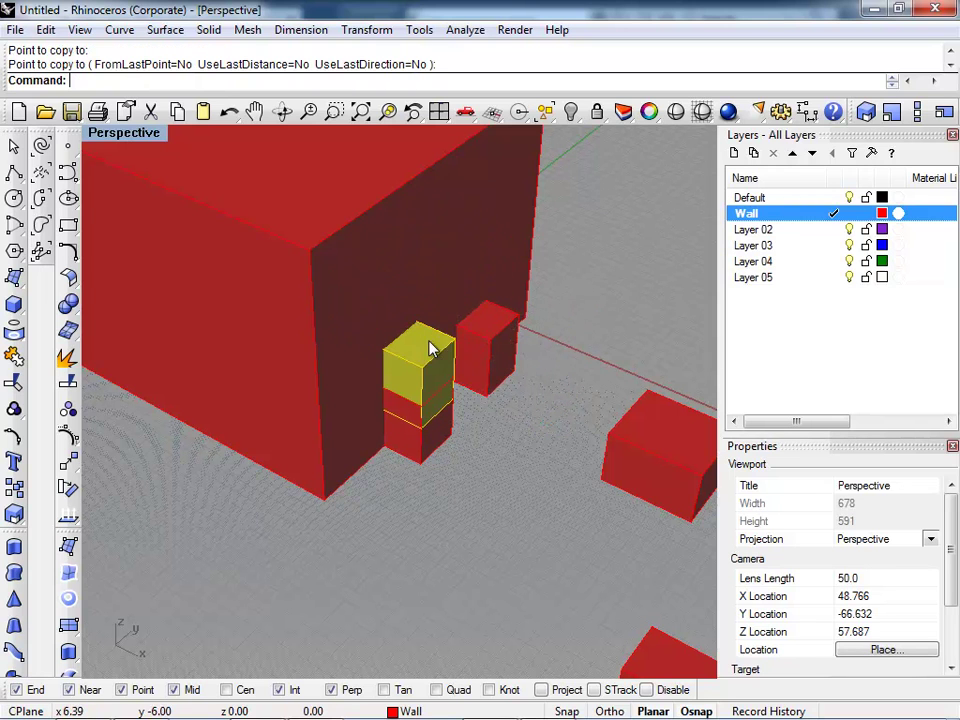
{"action": "type", "text": "m"}
{"action": "key", "text": "Return"}
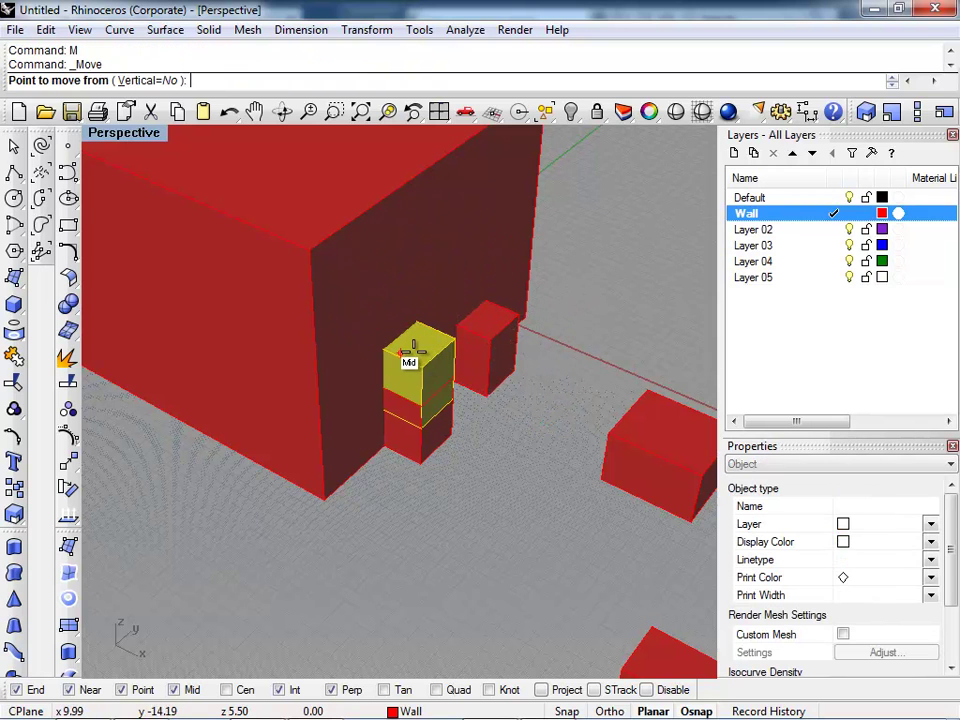
{"action": "type", "text": "v"}
{"action": "key", "text": "Return"}
{"action": "left_click", "coordinate": [400, 352]}
{"action": "left_click", "coordinate": [421, 242]}
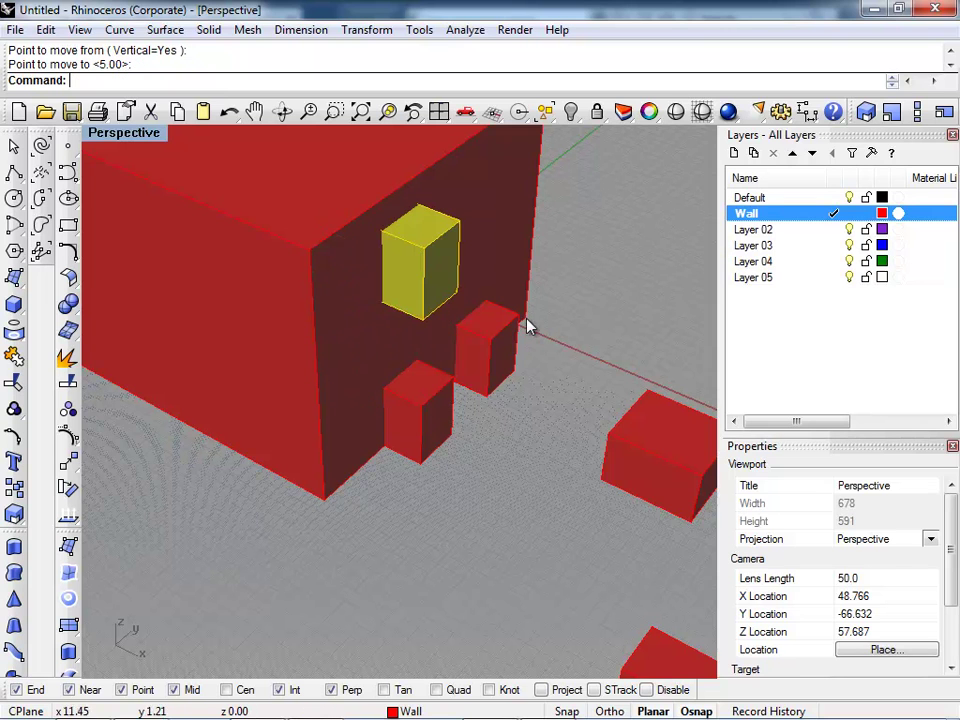
- Raise the two lower boxes vertically up the wall together
{"action": "left_click", "coordinate": [673, 454]}
{"action": "right_click_drag", "start_coordinate": [519, 364], "coordinate": [467, 378]}
{"action": "left_click", "coordinate": [467, 378]}
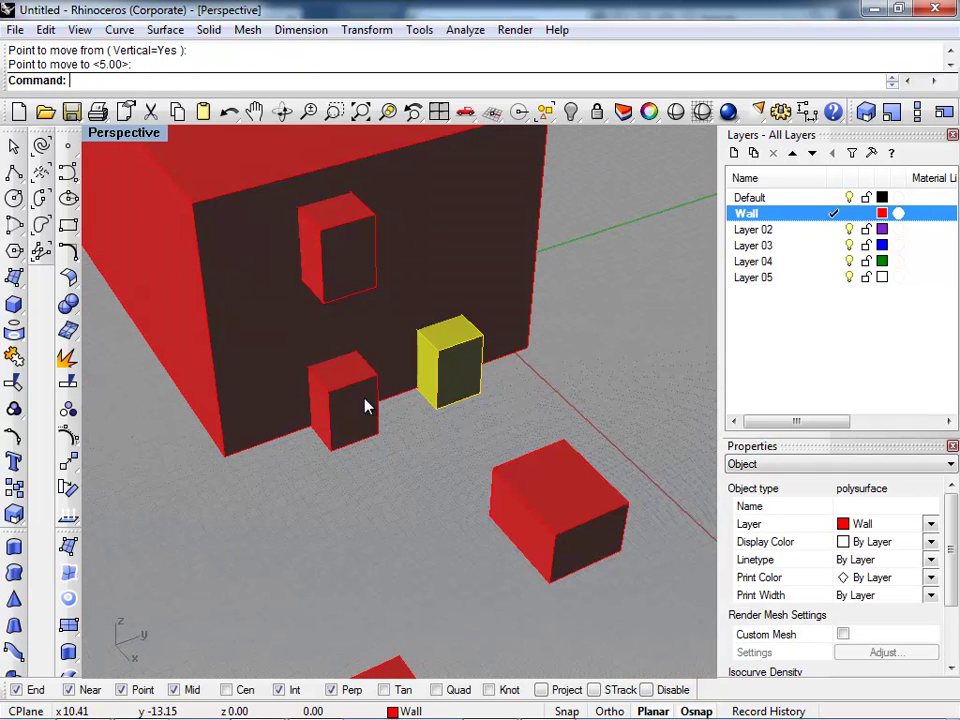
{"action": "left_click", "coordinate": [364, 407], "text": "shift"}
{"action": "type", "text": "m"}
{"action": "key", "text": "Return"}
{"action": "type", "text": "v"}
{"action": "key", "text": "Return"}
{"action": "left_click", "coordinate": [378, 432]}
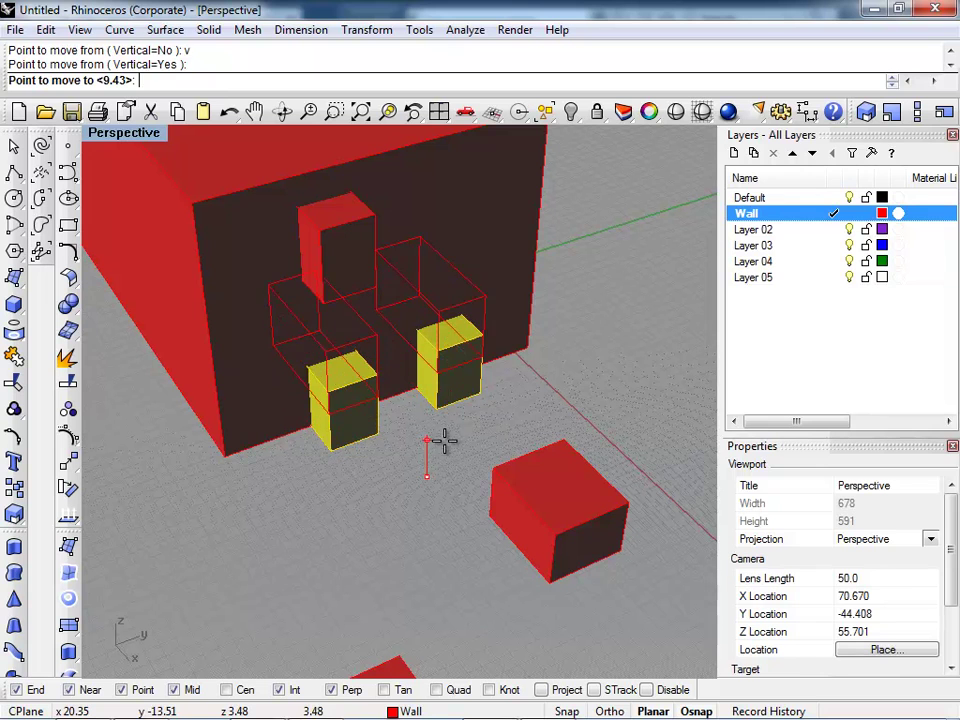
{"action": "left_click", "coordinate": [440, 441]}
- Slide the ground box to the wall's right side and raise it to the upper right
{"action": "left_click_drag", "start_coordinate": [558, 502], "coordinate": [465, 332]}
{"action": "type", "text": "m"}
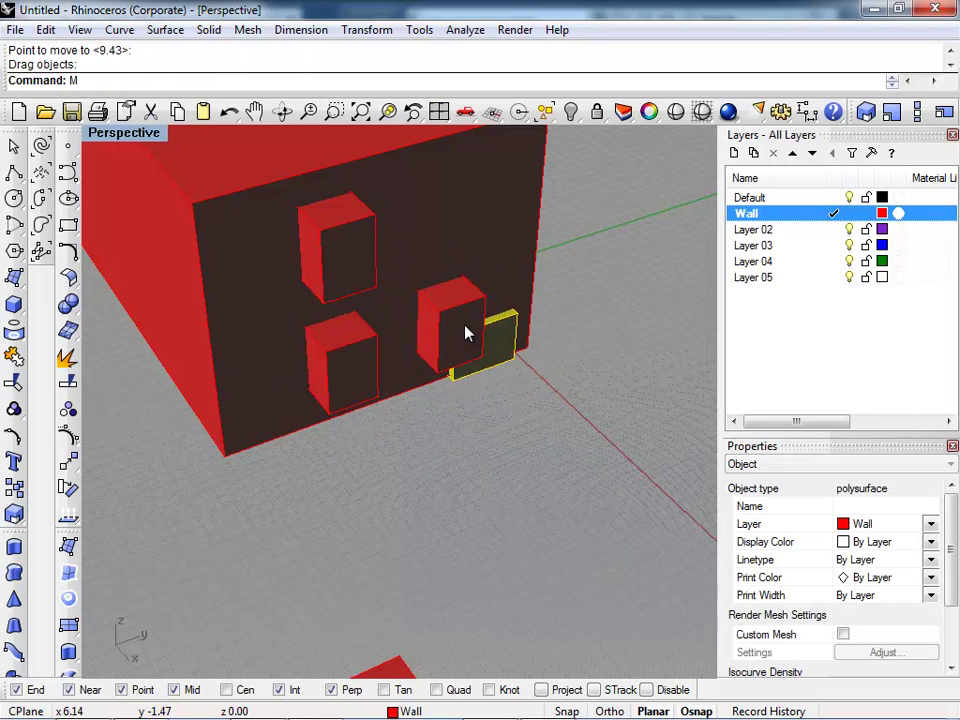
{"action": "key", "text": "Return"}
{"action": "type", "text": "v"}
{"action": "key", "text": "Return"}
{"action": "left_click", "coordinate": [633, 469]}
{"action": "left_click", "coordinate": [623, 370]}
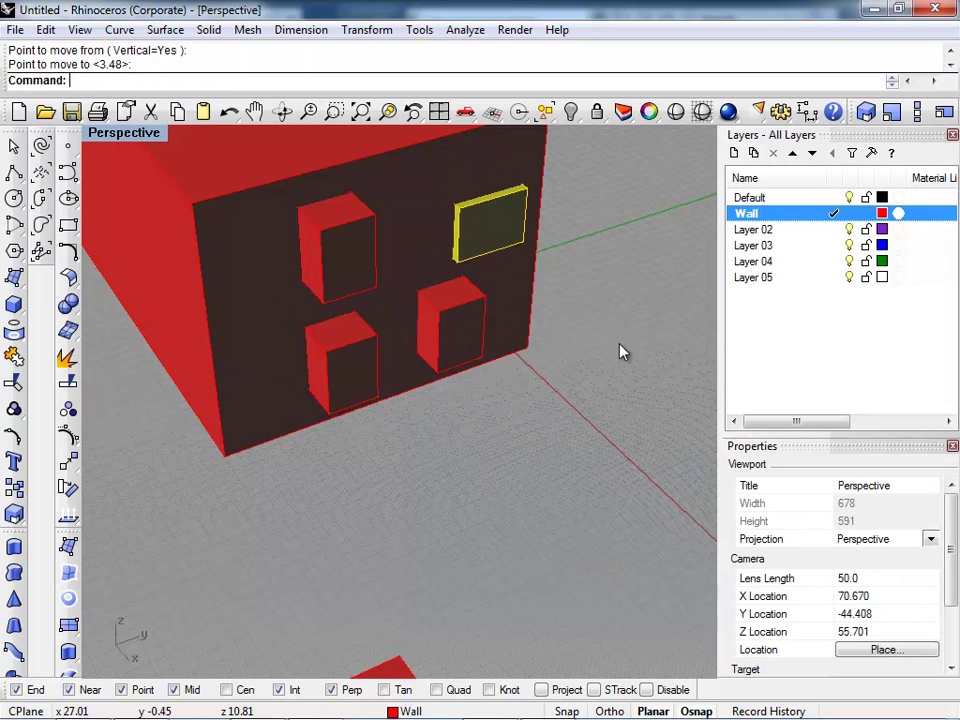
{"action": "right_click_drag", "start_coordinate": [521, 437], "coordinate": [454, 390]}
{"action": "key", "text": "Escape"}
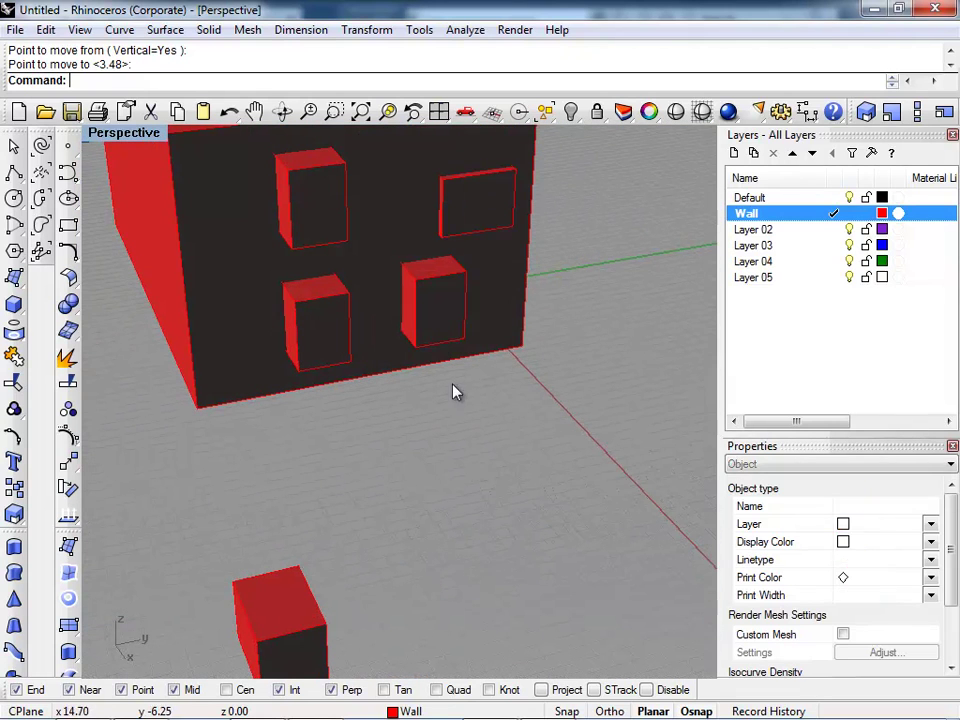
{"action": "left_click", "coordinate": [375, 270]}
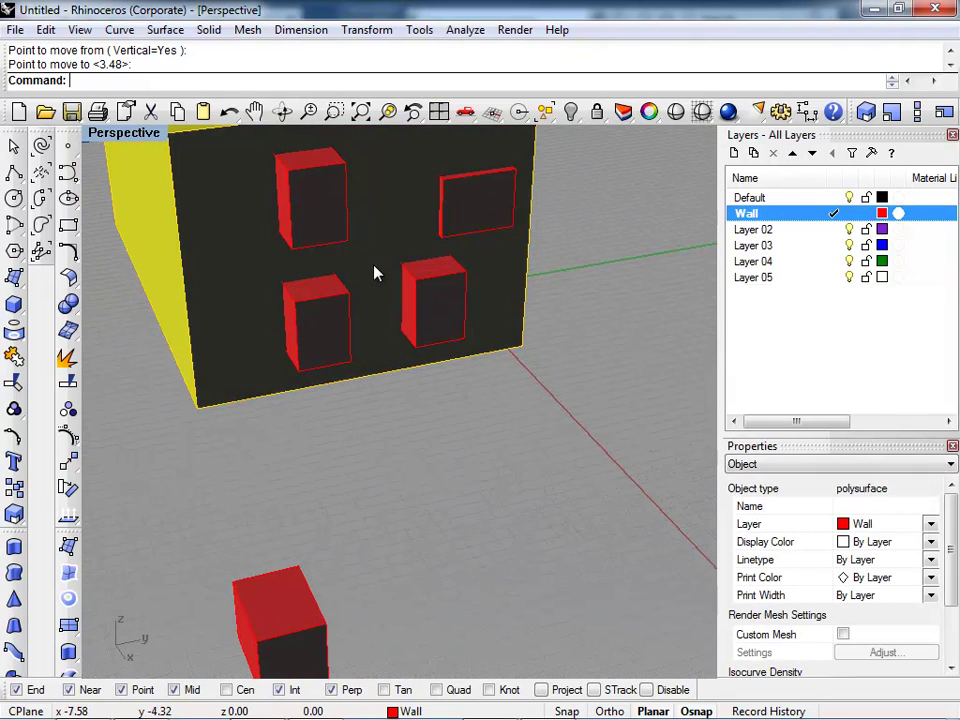
- Split the wall using the four boxes as cutting objects
{"action": "right_click_drag", "start_coordinate": [418, 349], "coordinate": [403, 407]}
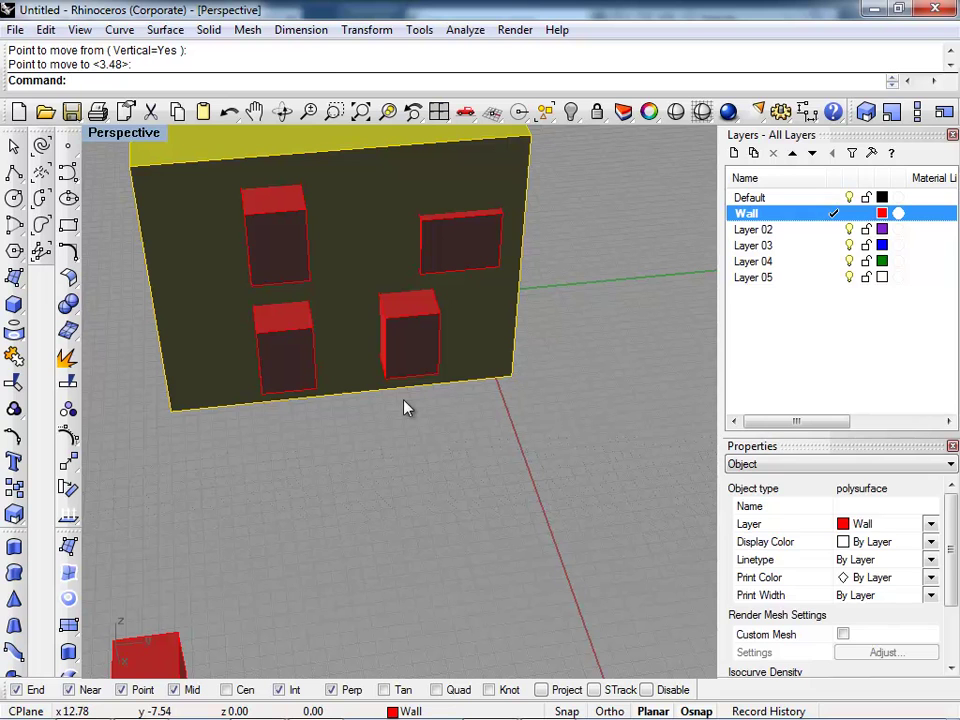
{"action": "type", "text": "split"}
{"action": "key", "text": "Return"}
{"action": "left_click", "coordinate": [300, 370]}
{"action": "left_click", "coordinate": [411, 360]}
{"action": "left_click", "coordinate": [454, 249]}
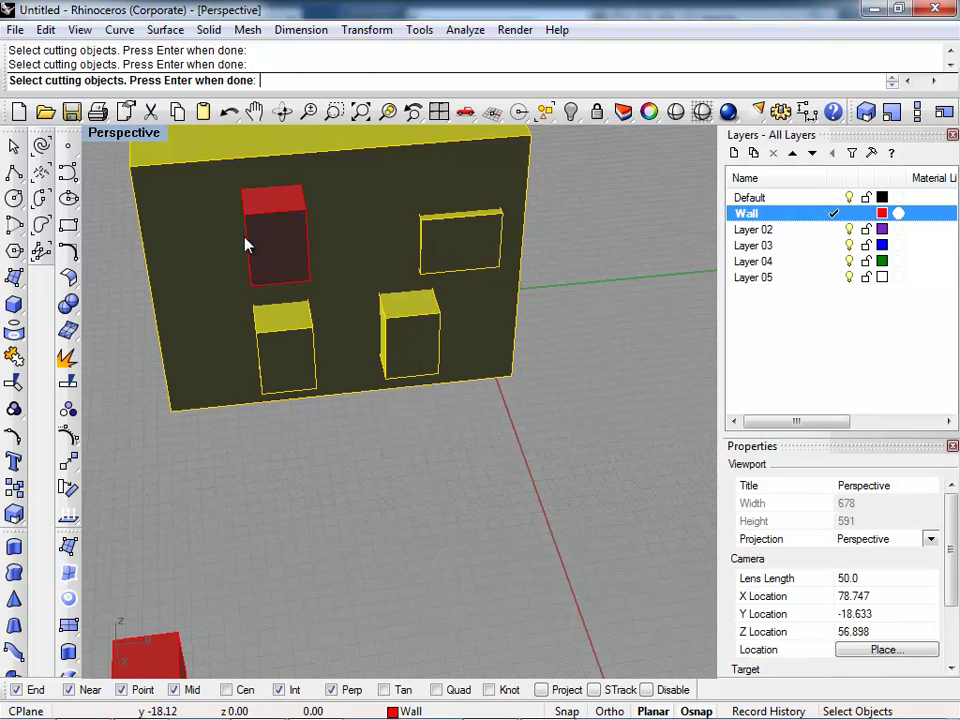
{"action": "left_click", "coordinate": [279, 246]}
{"action": "key", "text": "Return"}
- Delete the four protruding box pieces, leaving window outlines in the wall face
{"action": "right_click_drag", "start_coordinate": [289, 343], "coordinate": [364, 442]}
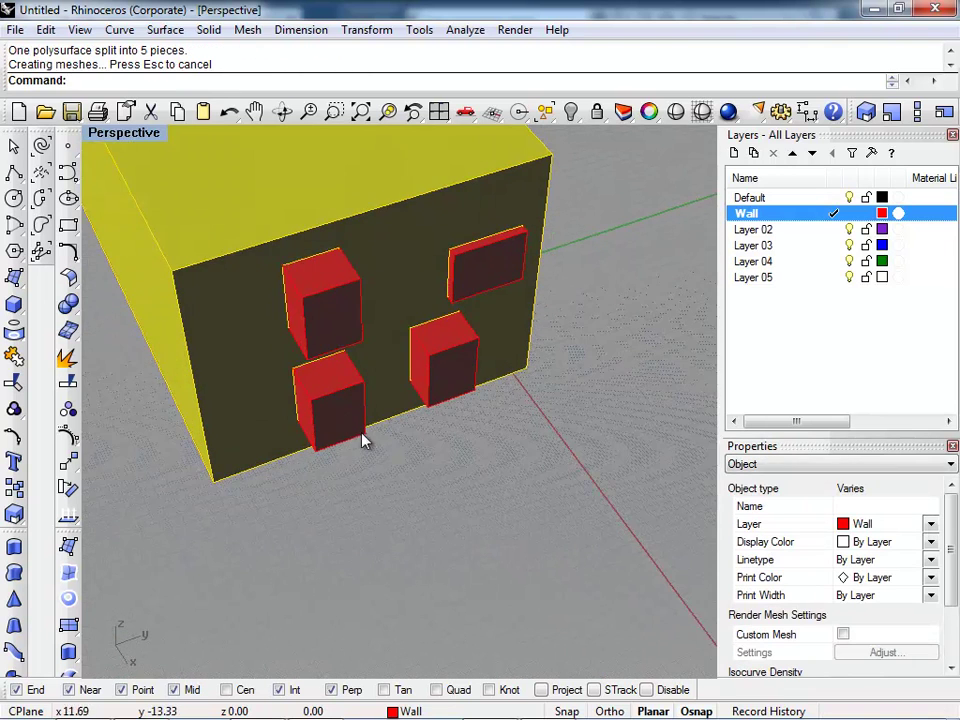
{"action": "left_click", "coordinate": [343, 418]}
{"action": "key", "text": "alt+d"}
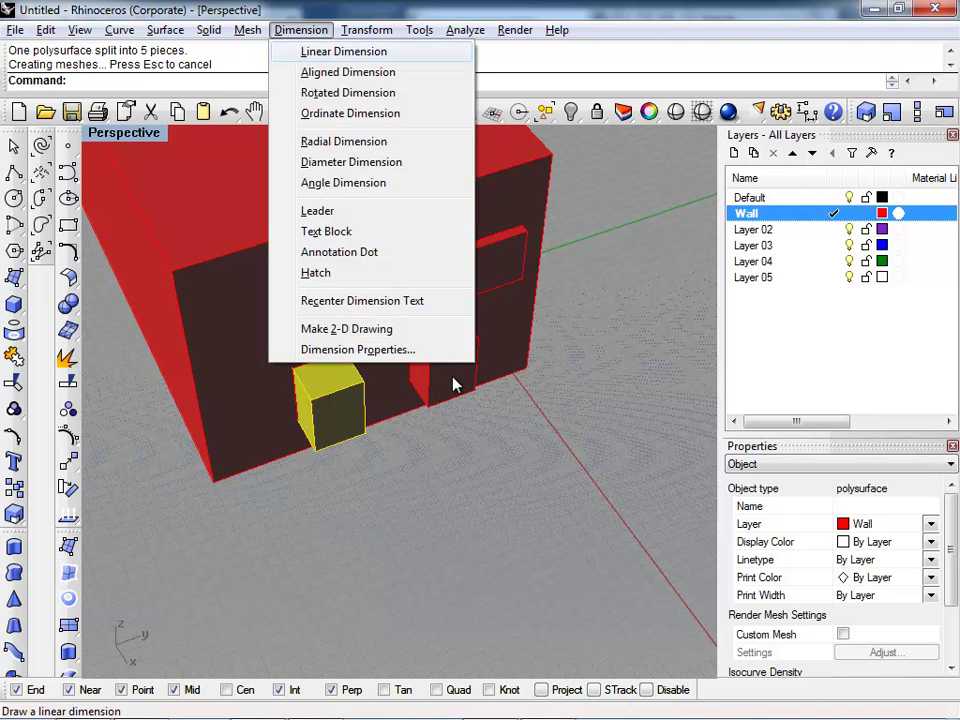
{"action": "key", "text": "Escape"}
{"action": "key", "text": "Escape"}
{"action": "key", "text": "Delete"}
{"action": "left_click", "coordinate": [343, 426]}
{"action": "key", "text": "Delete"}
{"action": "left_click", "coordinate": [349, 321]}
{"action": "key", "text": "Delete"}
{"action": "left_click", "coordinate": [497, 290]}
{"action": "key", "text": "Delete"}
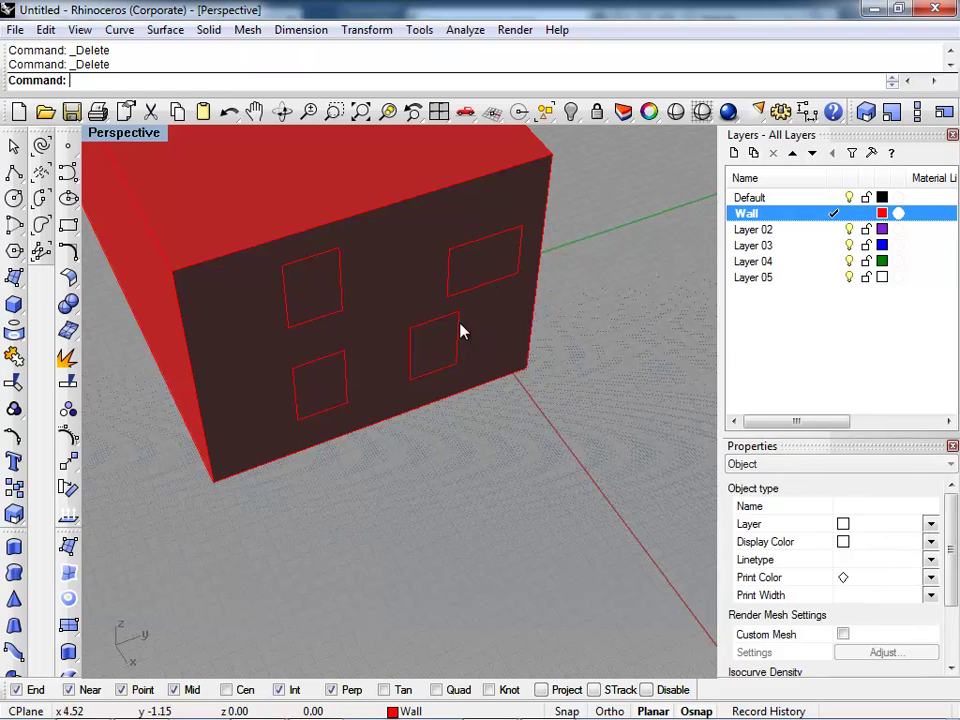
{"action": "scroll", "coordinate": [491, 443], "scroll_direction": "down", "scroll_amount": 3}
- Select the house's four window faces
{"action": "right_click_drag", "start_coordinate": [437, 568], "coordinate": [418, 435]}
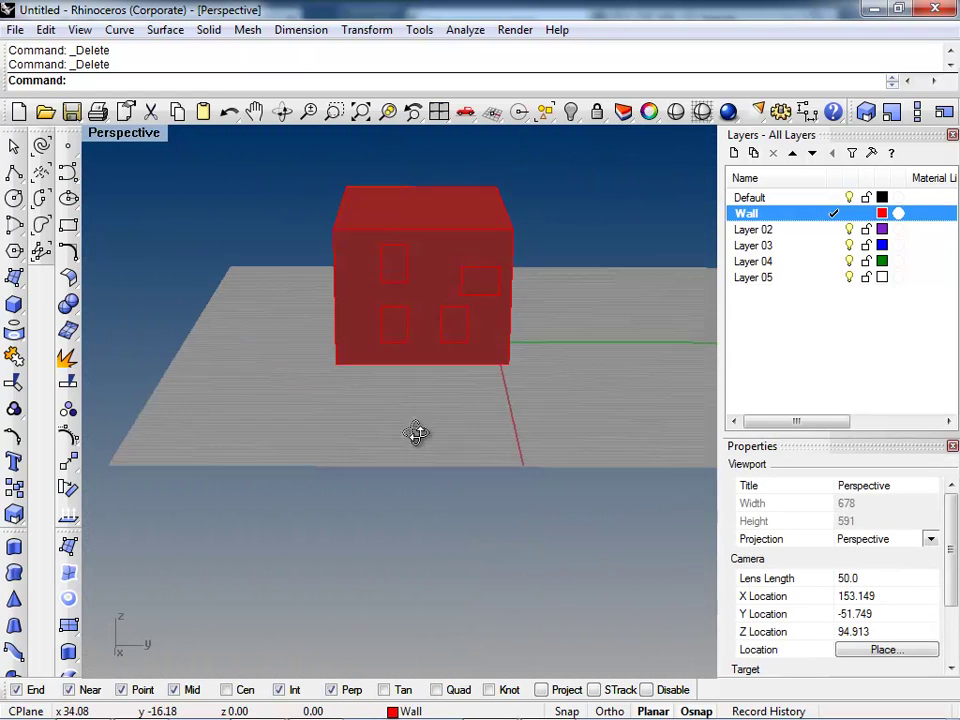
{"action": "scroll", "coordinate": [482, 240], "scroll_direction": "up", "scroll_amount": 4}
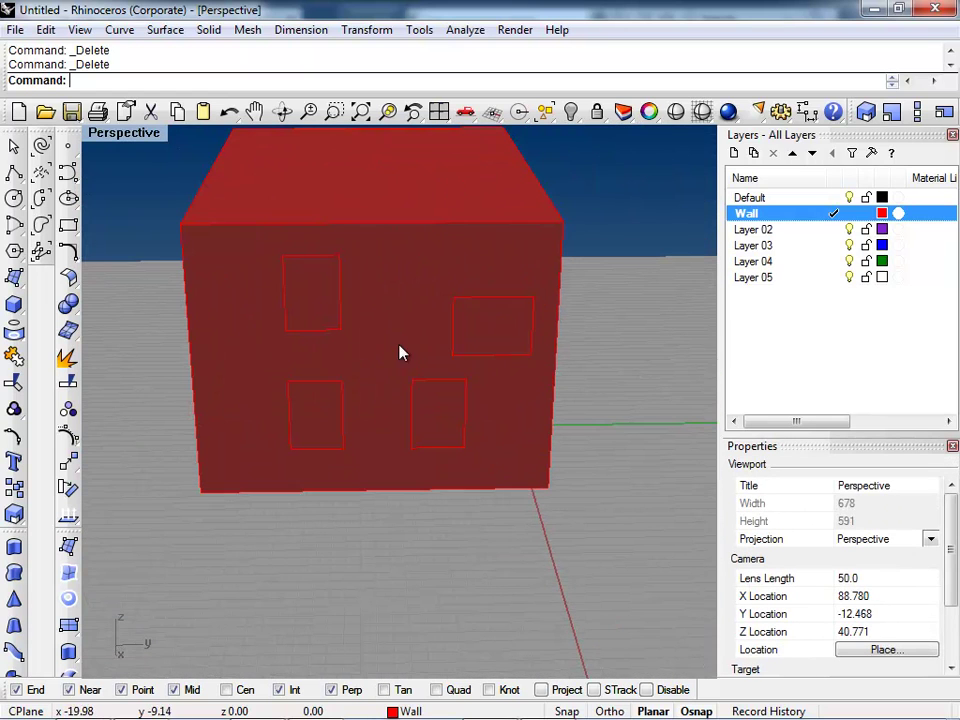
{"action": "left_click", "coordinate": [369, 348]}
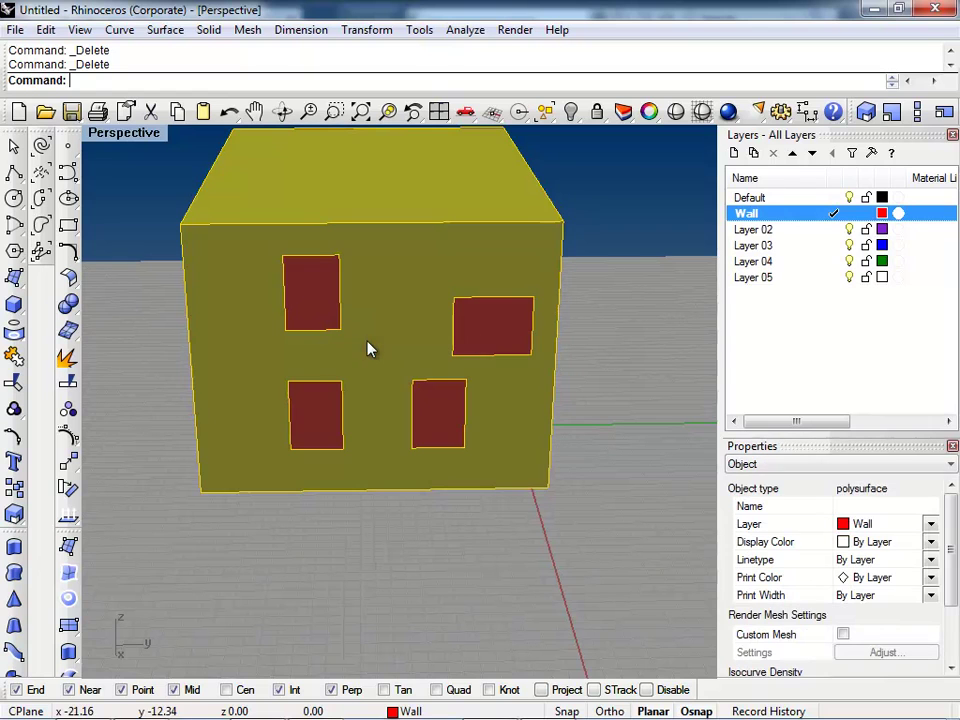
{"action": "left_click", "coordinate": [475, 348], "text": "ctrl+shift"}
{"action": "left_click", "coordinate": [460, 407], "text": "ctrl+shift"}
{"action": "left_click", "coordinate": [302, 300], "text": "ctrl+shift"}
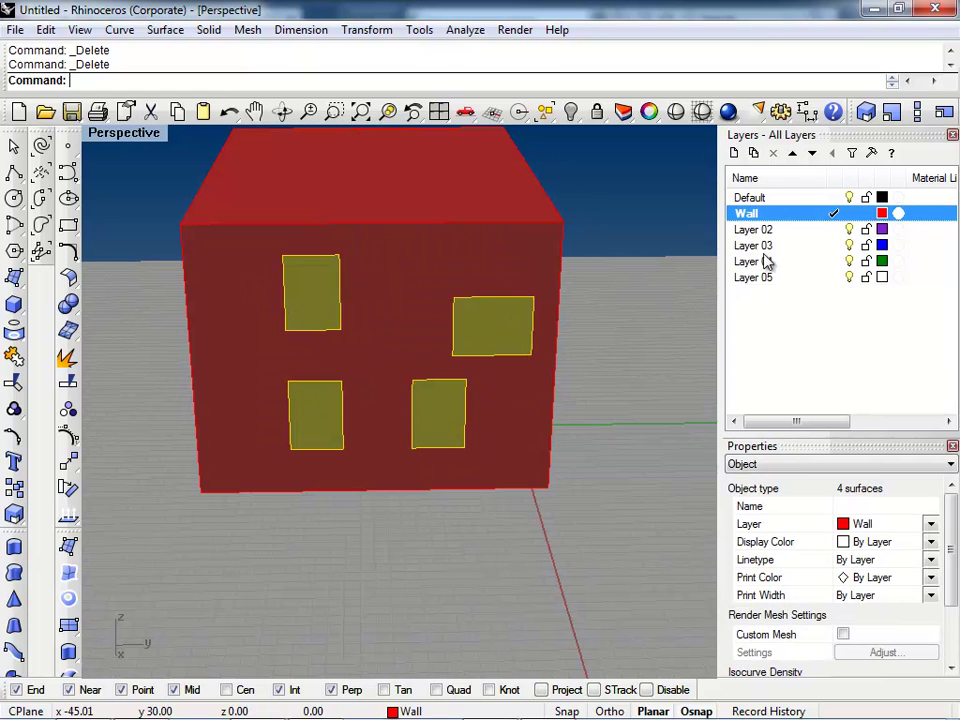
- Move the window faces onto Layer 02 and rename that layer to windows
{"action": "left_click", "coordinate": [752, 229]}
{"action": "right_click", "coordinate": [762, 229]}
{"action": "left_click", "coordinate": [826, 449]}
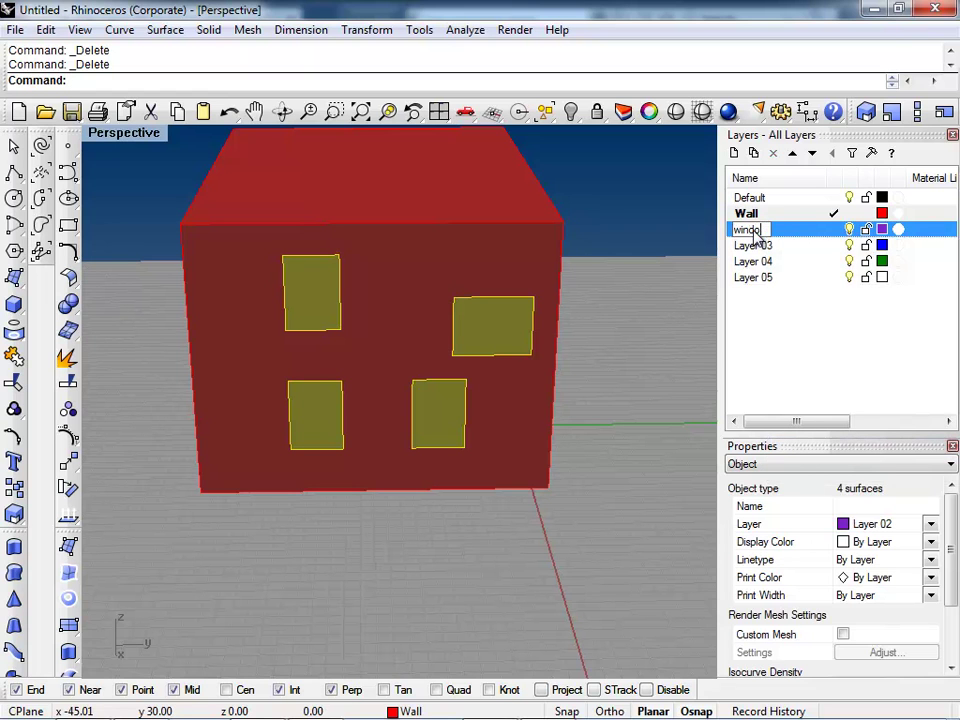
{"action": "type", "text": "windows"}
{"action": "left_click", "coordinate": [407, 572]}
{"action": "right_click_drag", "start_coordinate": [407, 572], "coordinate": [155, 548]}
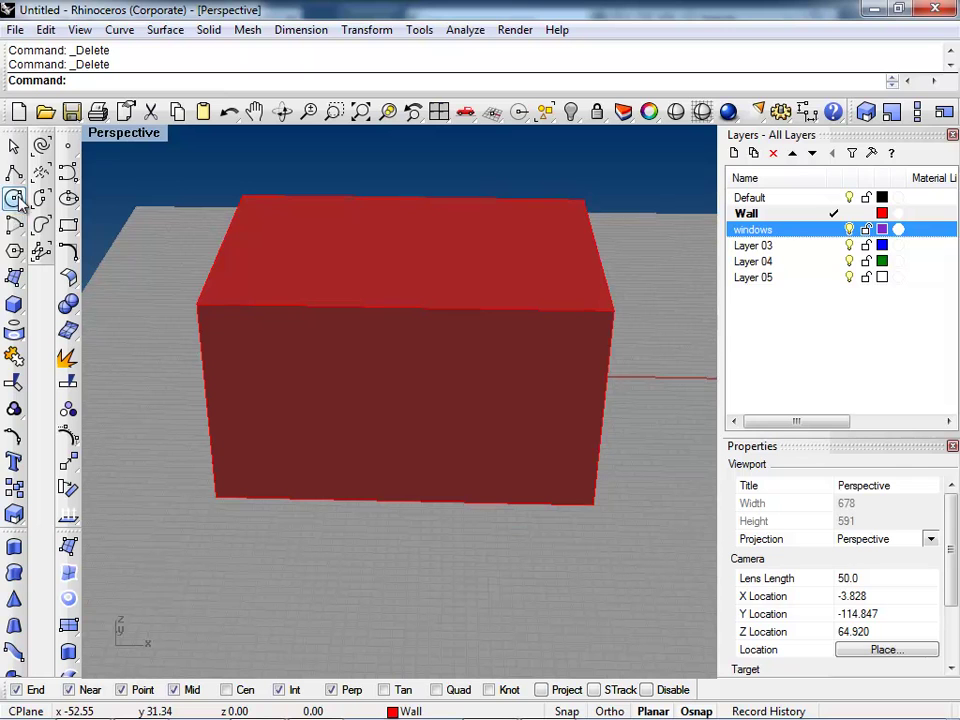
- Draw a freeform curve from the wall's bottom edge across the side wall
{"action": "left_click", "coordinate": [68, 174]}
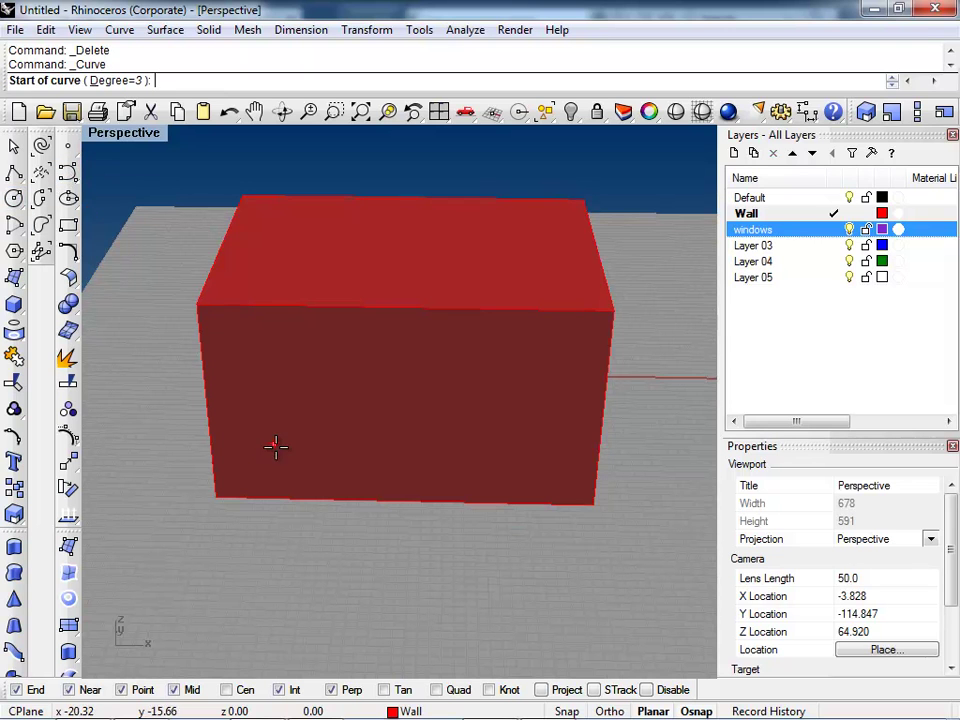
{"action": "left_click", "coordinate": [315, 498]}
{"action": "right_click_drag", "start_coordinate": [454, 452], "coordinate": [294, 418]}
{"action": "left_click", "coordinate": [295, 418]}
{"action": "left_click", "coordinate": [366, 487]}
{"action": "left_click", "coordinate": [368, 455]}
{"action": "left_click", "coordinate": [429, 460]}
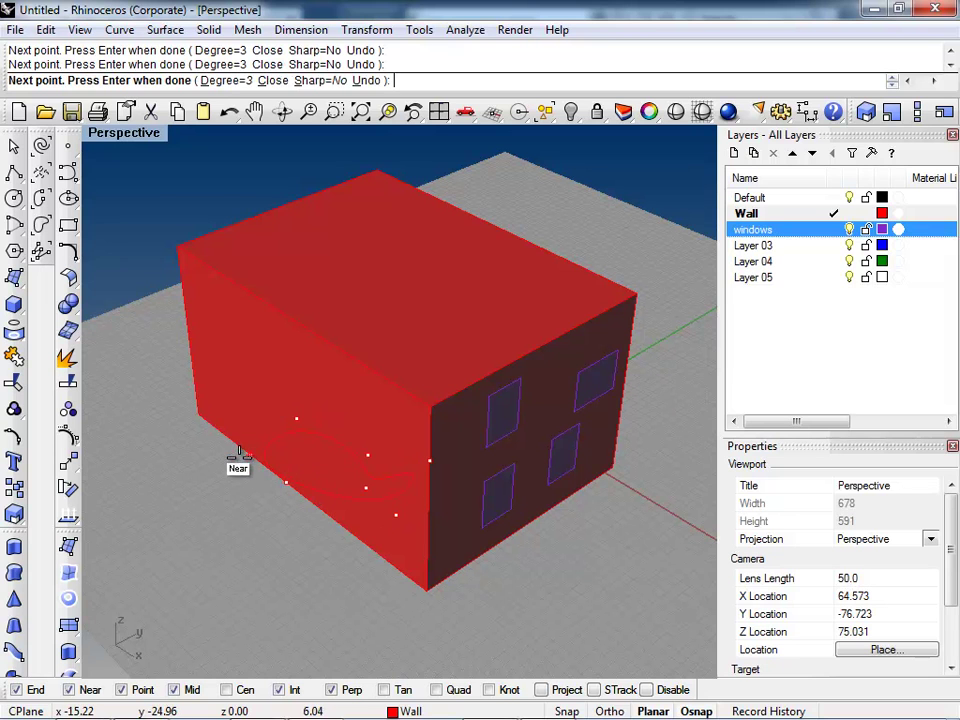
{"action": "key", "text": "Return"}
- Rotate a copy of the curve in 3D so it ends at the box's top corner
{"action": "left_click", "coordinate": [335, 497]}
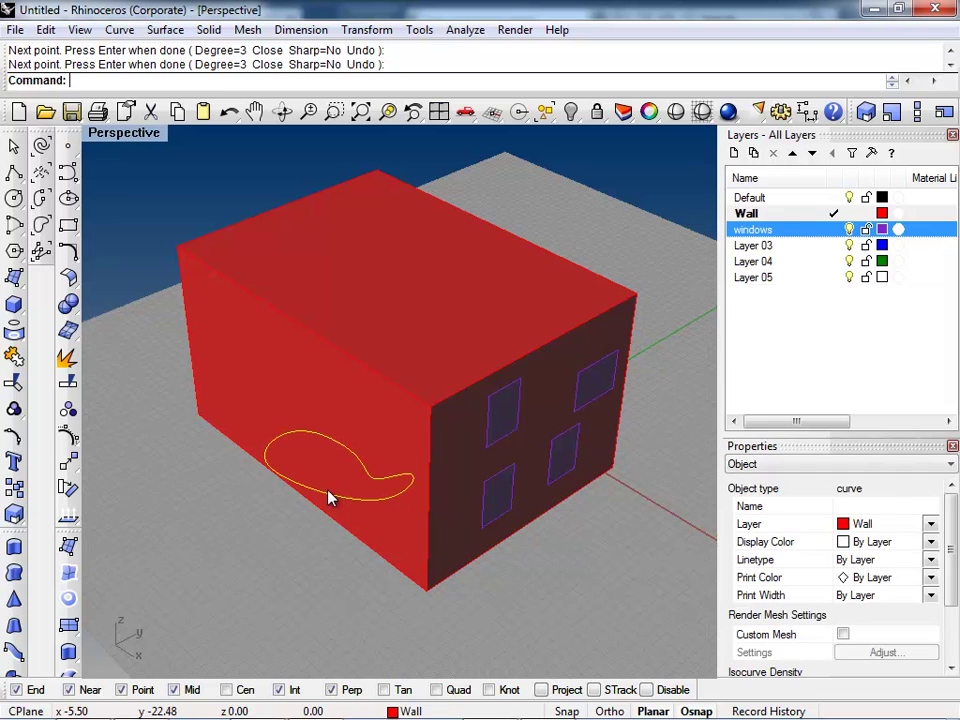
{"action": "key", "text": "F5"}
{"action": "left_click", "coordinate": [214, 428]}
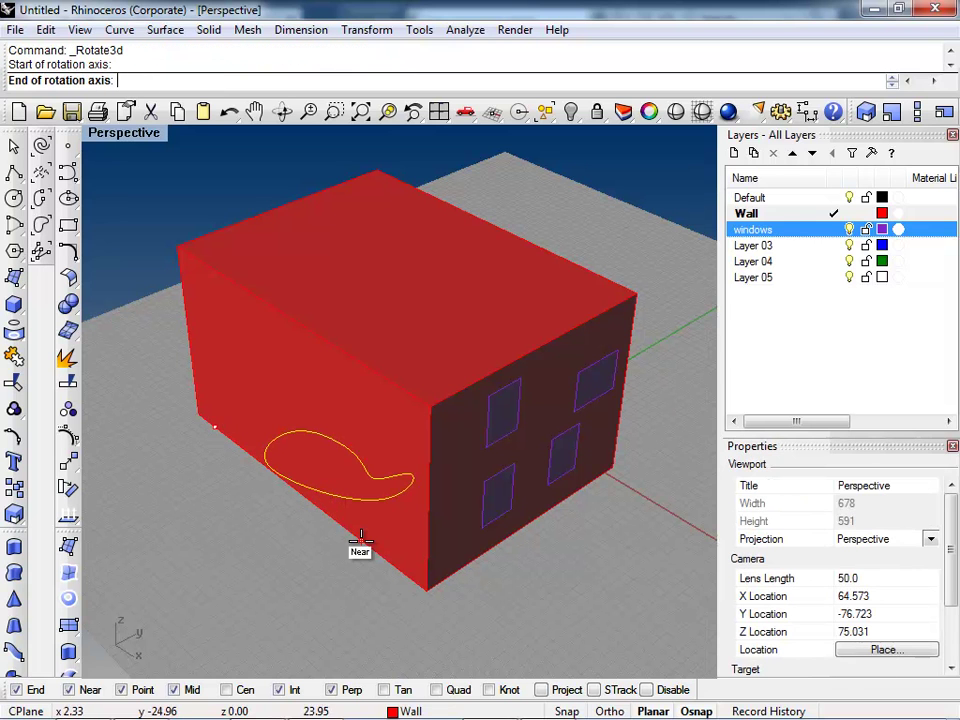
{"action": "left_click", "coordinate": [231, 471]}
{"action": "right_click_drag", "start_coordinate": [231, 471], "coordinate": [381, 491]}
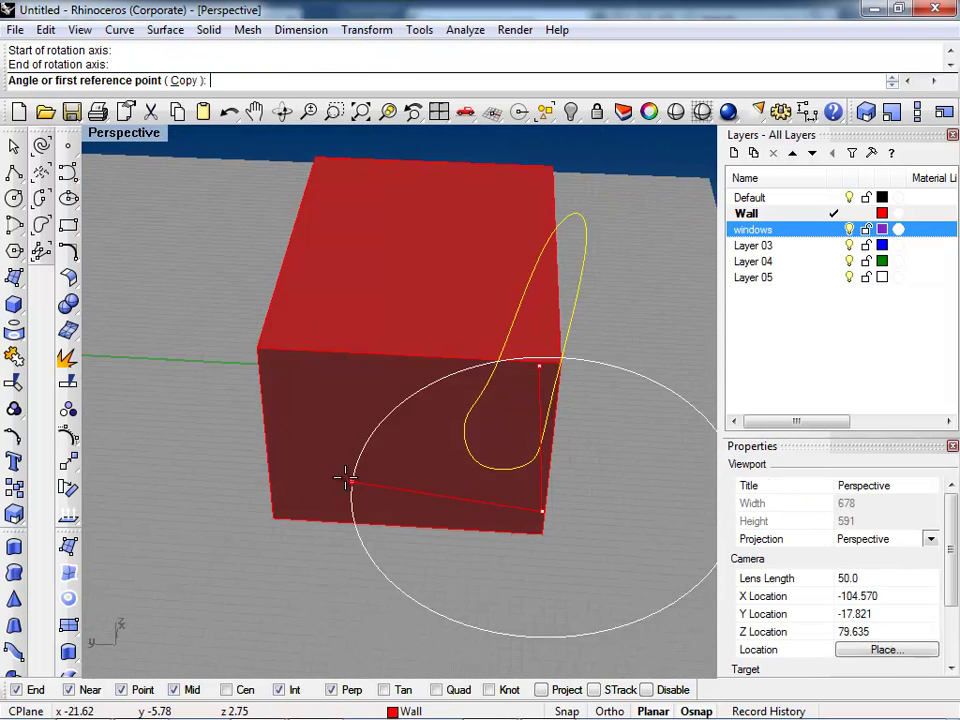
{"action": "left_click", "coordinate": [283, 476]}
{"action": "right_click_drag", "start_coordinate": [322, 410], "coordinate": [377, 343]}
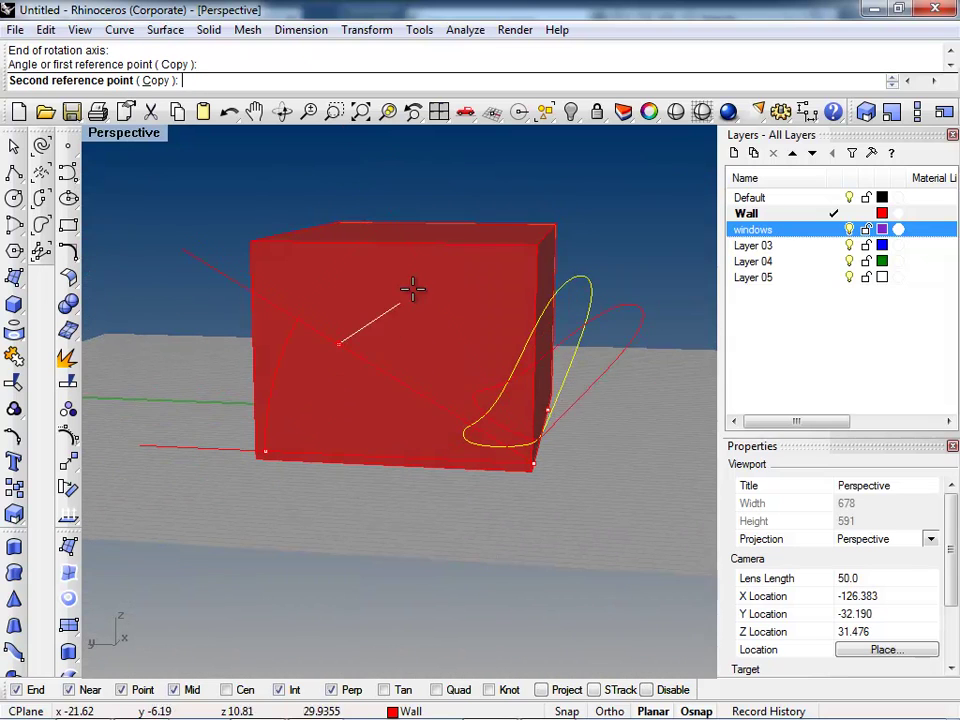
{"action": "left_click", "coordinate": [536, 257]}
{"action": "right_click_drag", "start_coordinate": [536, 257], "coordinate": [96, 345]}
{"action": "scroll", "coordinate": [722, 403], "scroll_direction": "down", "scroll_amount": 3}
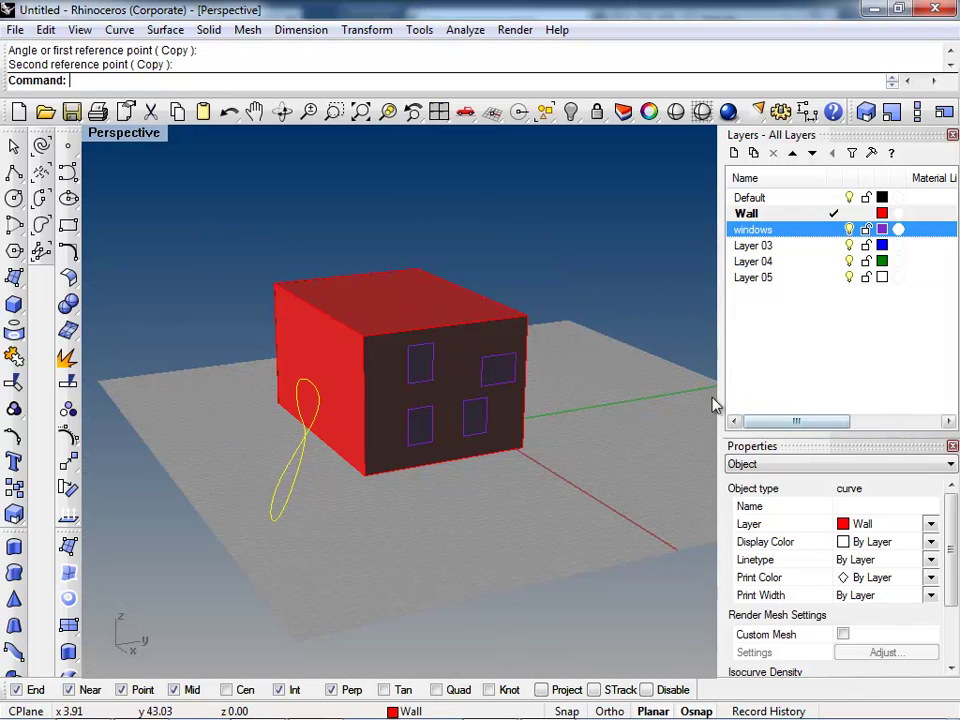
{"action": "right_click_drag", "start_coordinate": [338, 420], "coordinate": [536, 504]}
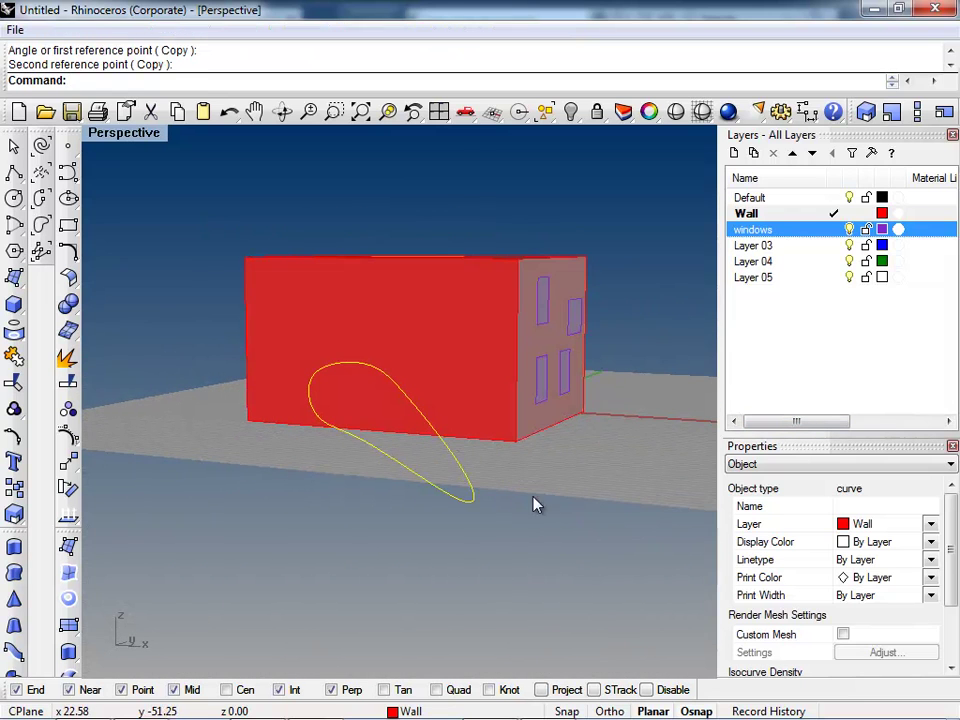
- Move the curve vertically up onto the red wall with Vertical=Yes
{"action": "type", "text": "m"}
{"action": "key", "text": "Return"}
{"action": "type", "text": "v"}
{"action": "key", "text": "Return"}
{"action": "left_click", "coordinate": [536, 528]}
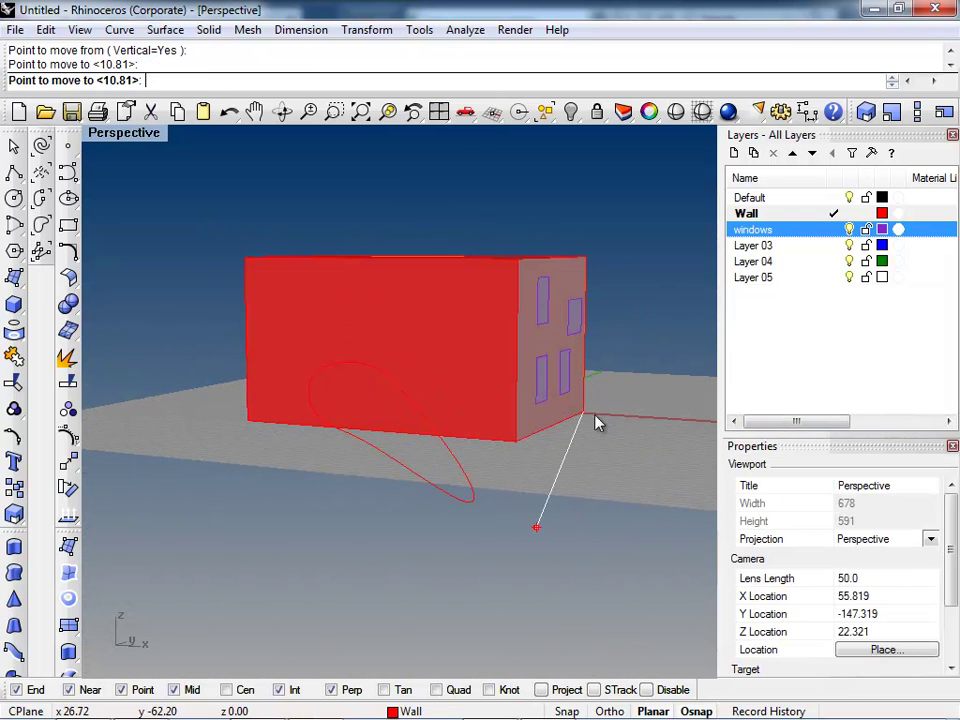
{"action": "key", "text": "Escape"}
{"action": "key", "text": "Return"}
{"action": "type", "text": "ve from ( Vertical=No ): v"}
- Scale1D the curve along the wall's base edge from its lower-left corner
{"action": "key", "text": "Return"}
{"action": "left_click", "coordinate": [561, 558]}
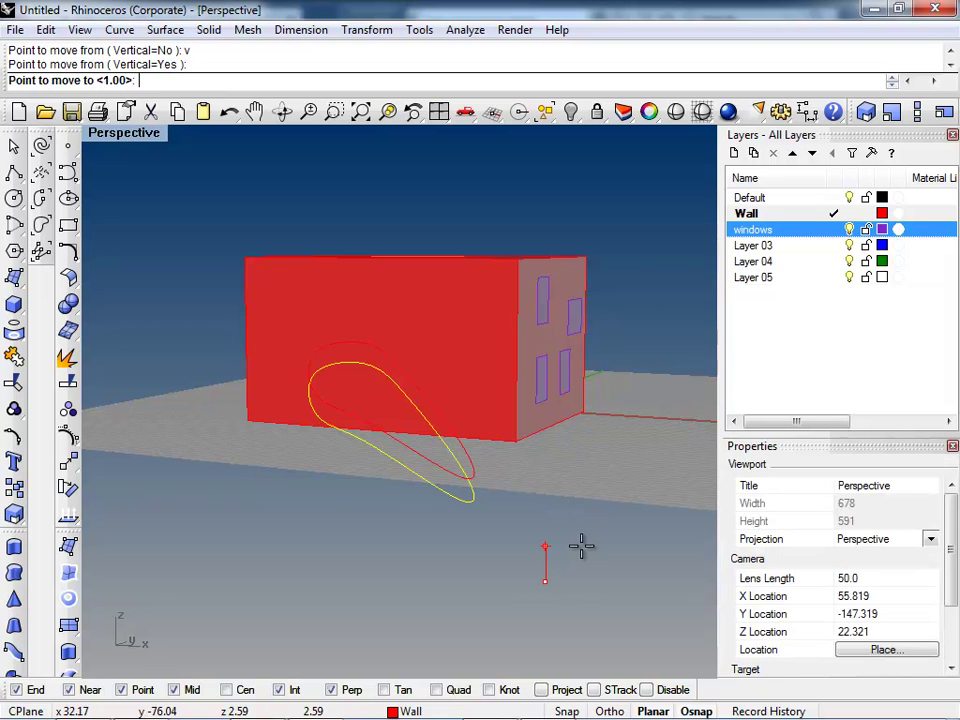
{"action": "left_click", "coordinate": [594, 462]}
{"action": "right_click_drag", "start_coordinate": [538, 490], "coordinate": [627, 548]}
{"action": "type", "text": "scale1d"}
{"action": "key", "text": "Return"}
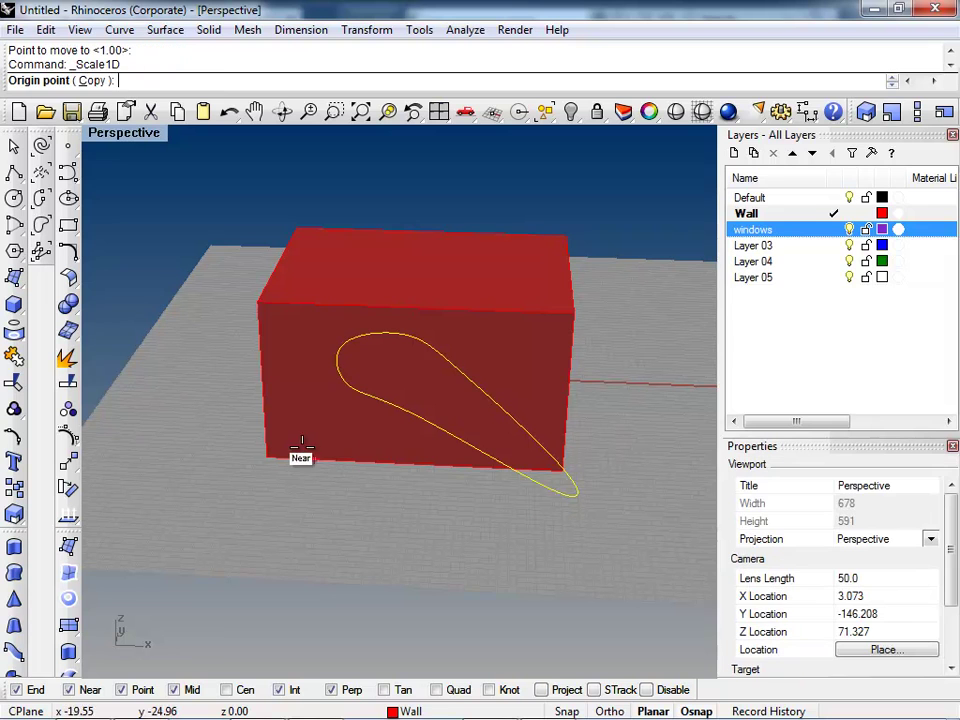
{"action": "left_click", "coordinate": [300, 452]}
{"action": "left_click", "coordinate": [414, 464]}
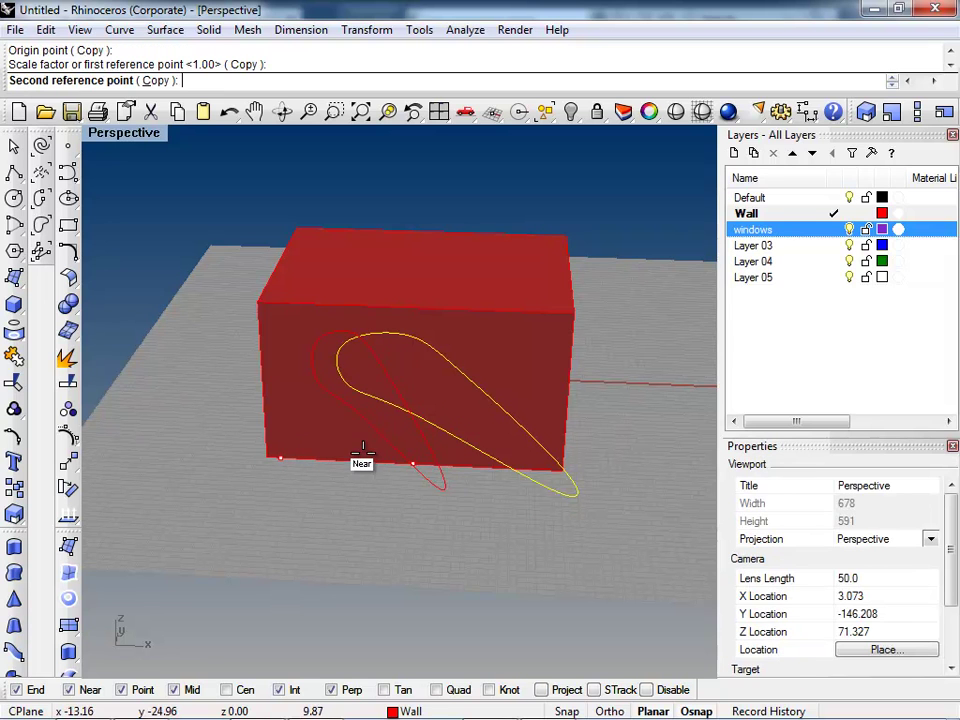
{"action": "key", "text": "Escape"}
- Select the curve where it overlaps the house box
{"action": "right_click_drag", "start_coordinate": [467, 538], "coordinate": [378, 448]}
{"action": "right_click_drag", "start_coordinate": [259, 356], "coordinate": [300, 360]}
{"action": "left_click", "coordinate": [338, 346]}
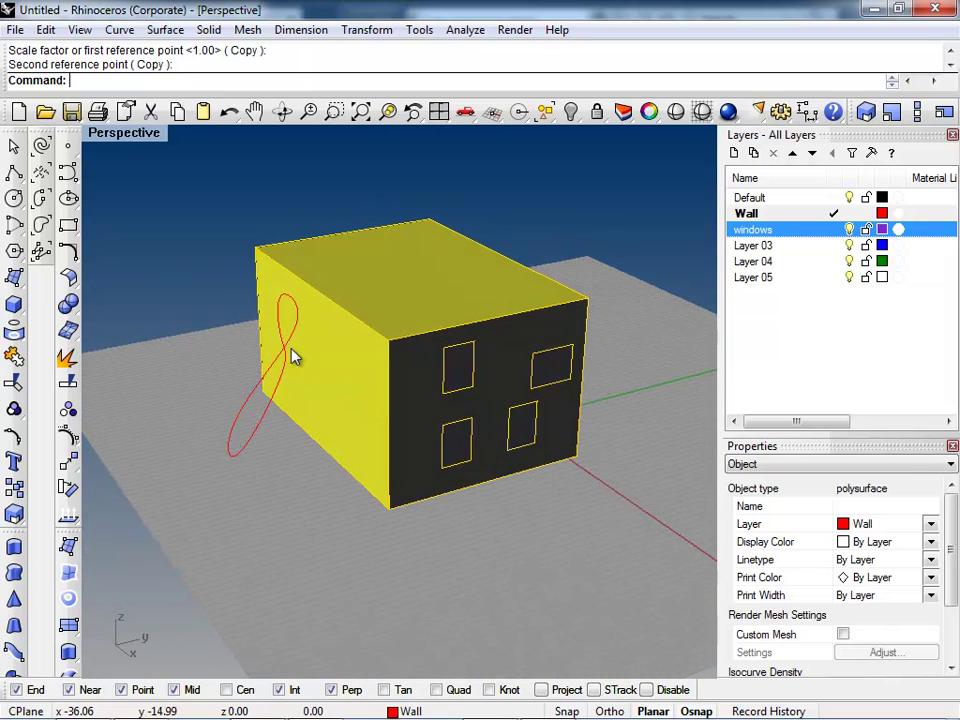
{"action": "left_click", "coordinate": [289, 351]}
- Pull the curve onto the wall face and delete the original curve
{"action": "key", "text": "Return"}
{"action": "type", "text": "Pull"}
{"action": "key", "text": "Return"}
{"action": "left_click", "coordinate": [331, 345]}
{"action": "key", "text": "Return"}
{"action": "right_click_drag", "start_coordinate": [249, 259], "coordinate": [449, 375]}
{"action": "key", "text": "Delete"}
- Split the wall box with the pulled curve into two pieces
{"action": "left_click", "coordinate": [449, 375]}
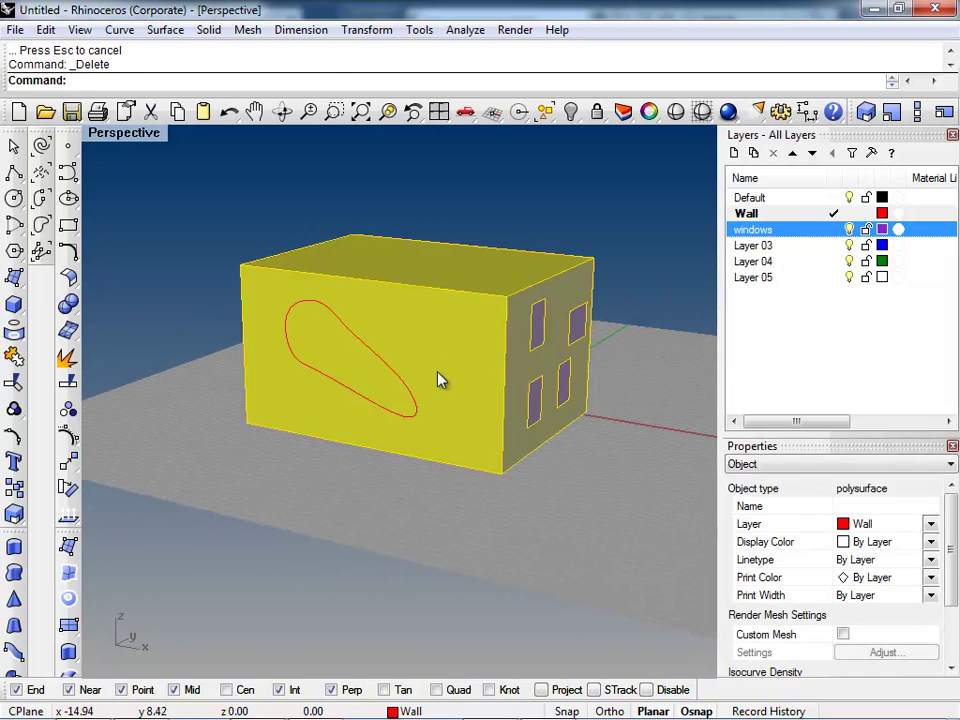
{"action": "type", "text": "split"}
{"action": "key", "text": "Return"}
{"action": "left_click", "coordinate": [399, 386]}
{"action": "key", "text": "Return"}
{"action": "left_click", "coordinate": [380, 392]}
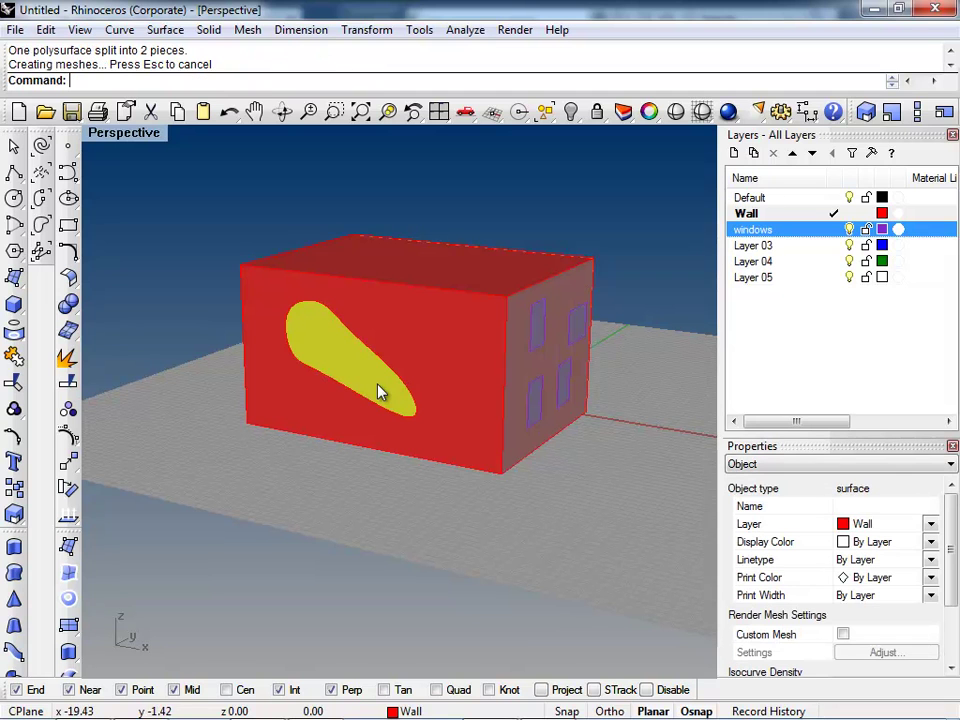
{"action": "key", "text": "Delete"}
- Move the teardrop surface onto the windows layer
{"action": "left_click", "coordinate": [574, 326]}
{"action": "key", "text": "Escape"}
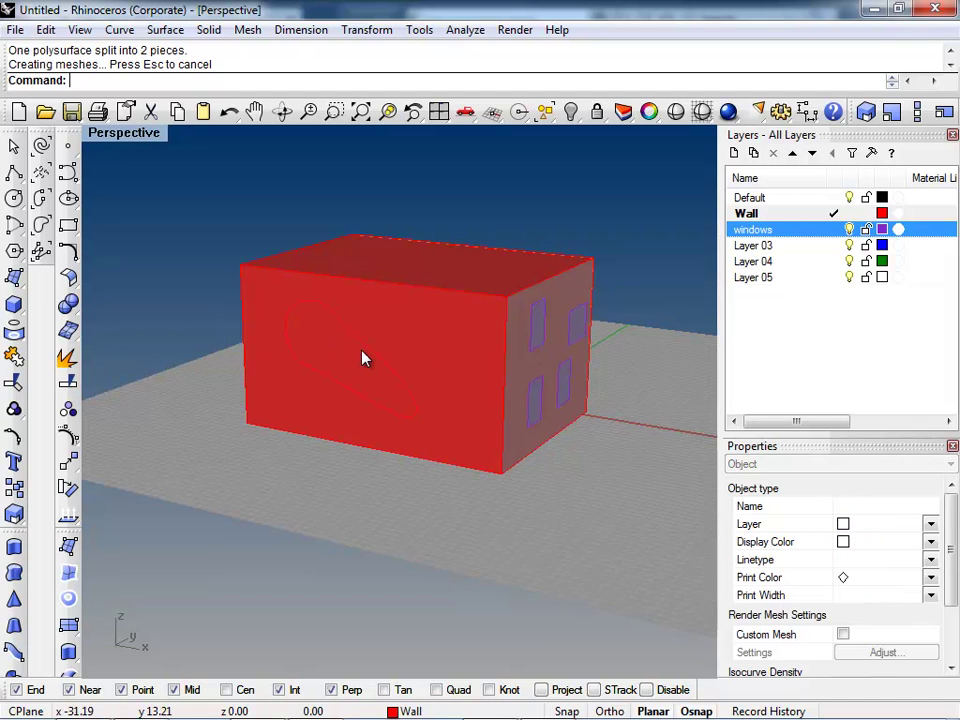
{"action": "left_click", "coordinate": [365, 358]}
{"action": "right_click", "coordinate": [797, 242]}
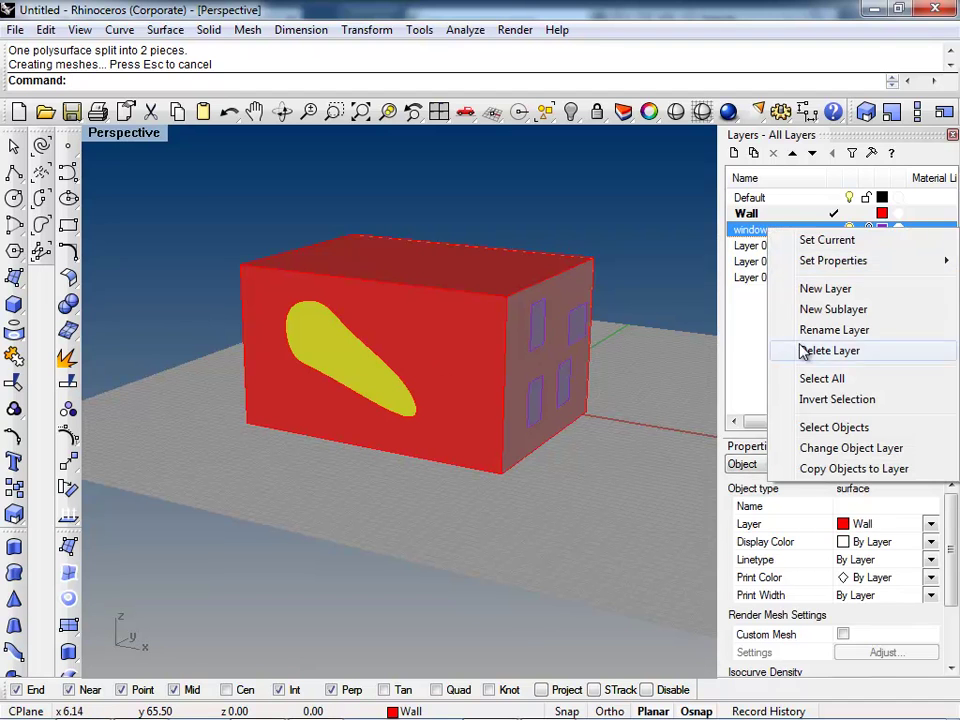
{"action": "left_click", "coordinate": [808, 446]}
- Delete the leftover curve, then select the wall polysurface and teardrop panel
{"action": "left_click", "coordinate": [350, 393]}
{"action": "left_click", "coordinate": [351, 396]}
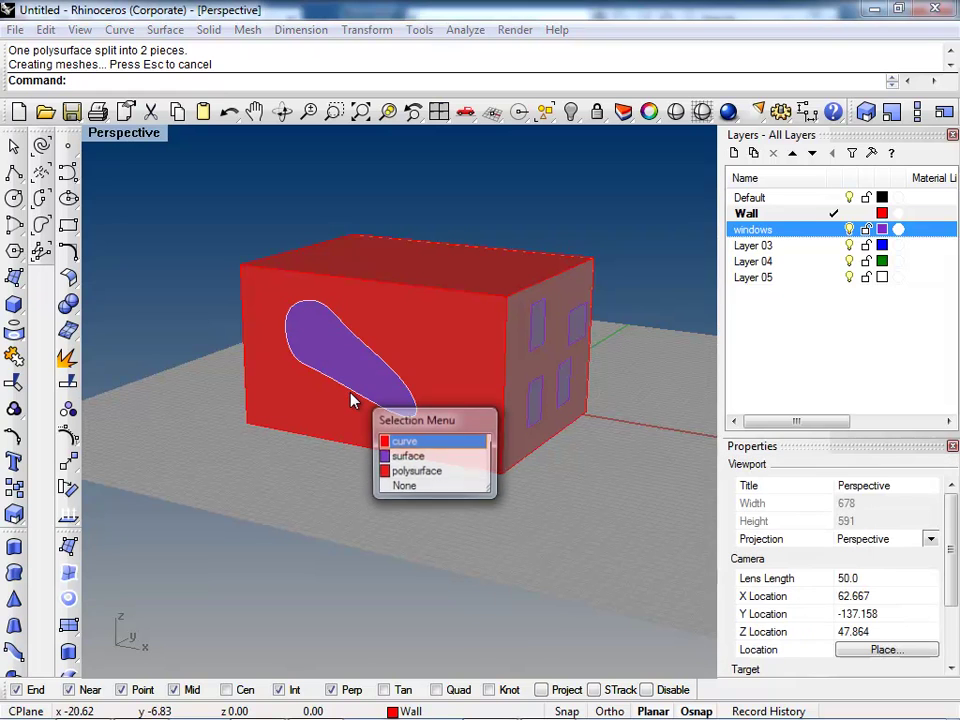
{"action": "left_click", "coordinate": [404, 441]}
{"action": "key", "text": "Delete"}
{"action": "right_click_drag", "start_coordinate": [471, 493], "coordinate": [452, 431]}
{"action": "left_click", "coordinate": [448, 414]}
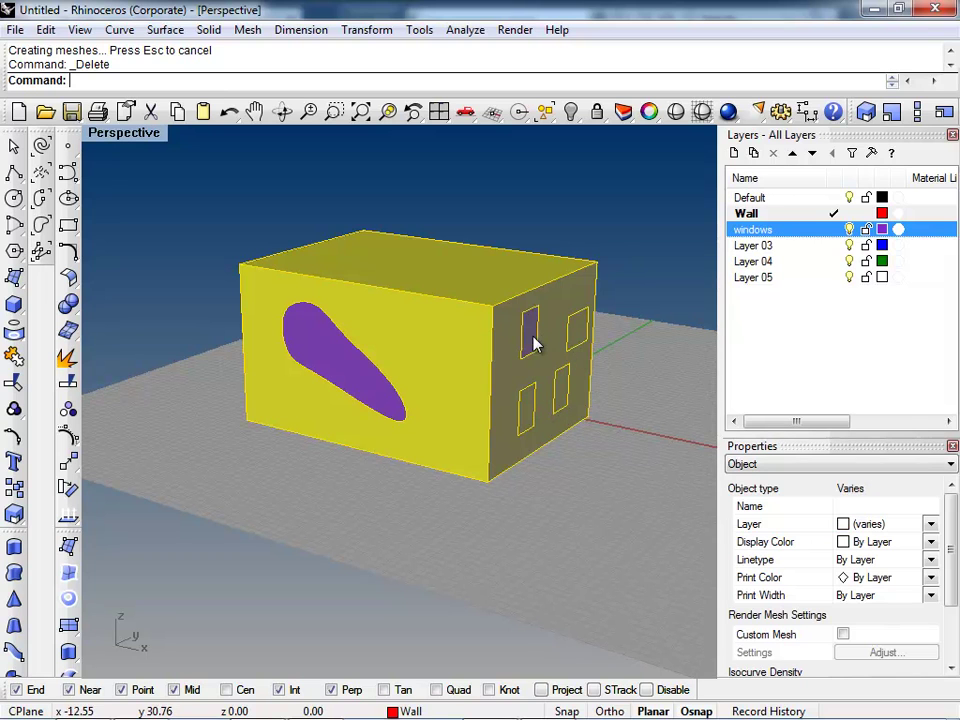
{"action": "left_click", "coordinate": [363, 368], "text": "shift"}
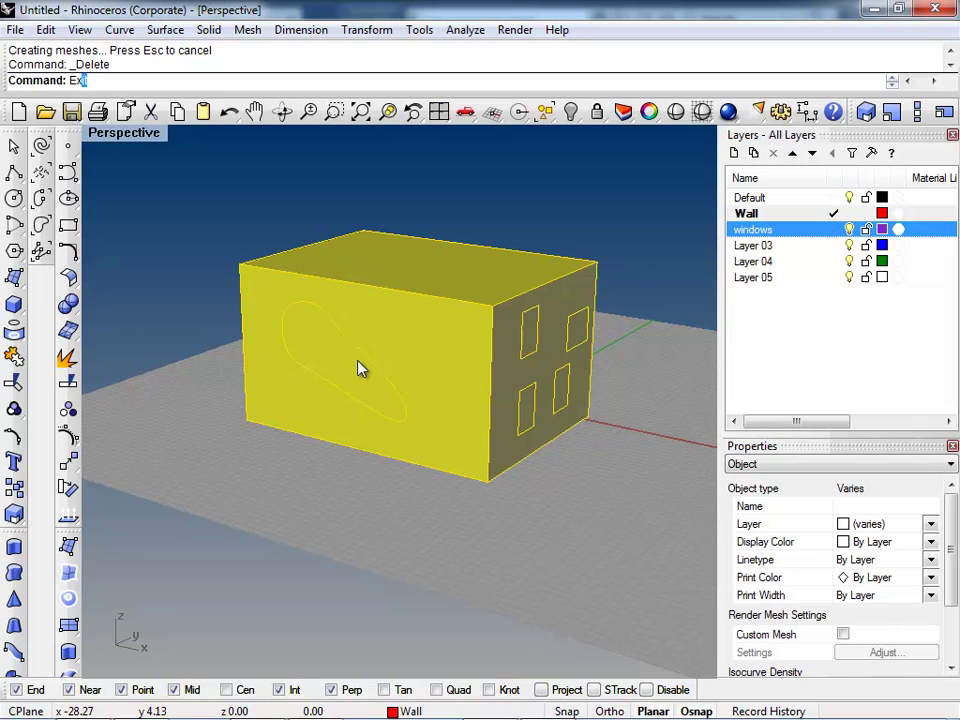
- Export the selection to the Desktop as ACIS 'box and windows.sat' with default export type
{"action": "key", "text": "Return"}
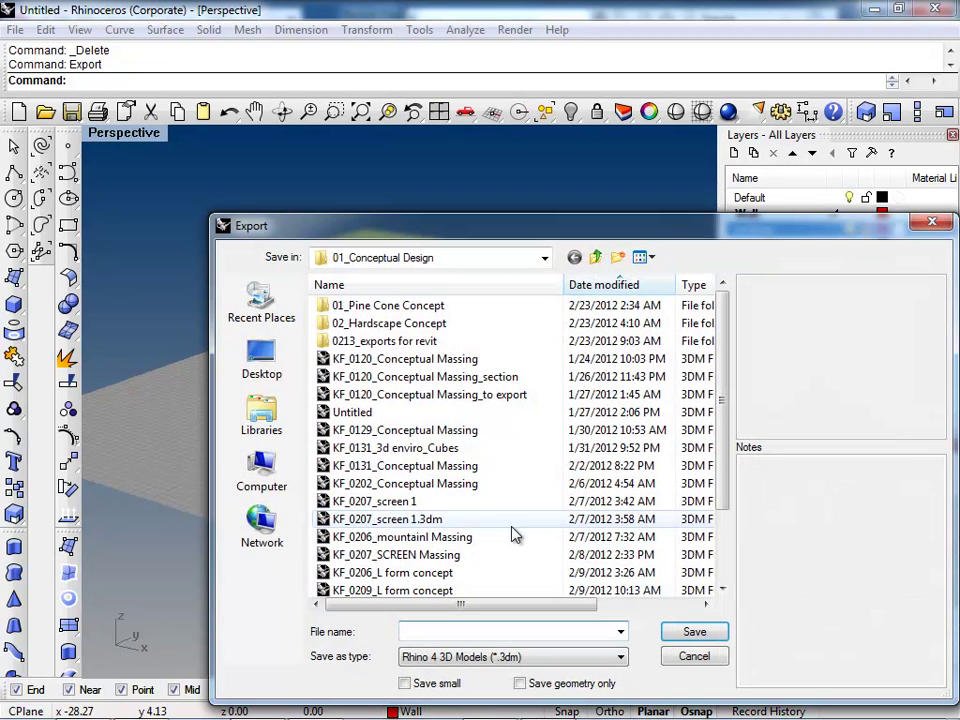
{"action": "left_click", "coordinate": [596, 257]}
{"action": "left_click", "coordinate": [596, 257]}
{"action": "left_click", "coordinate": [596, 257]}
{"action": "left_click", "coordinate": [596, 257]}
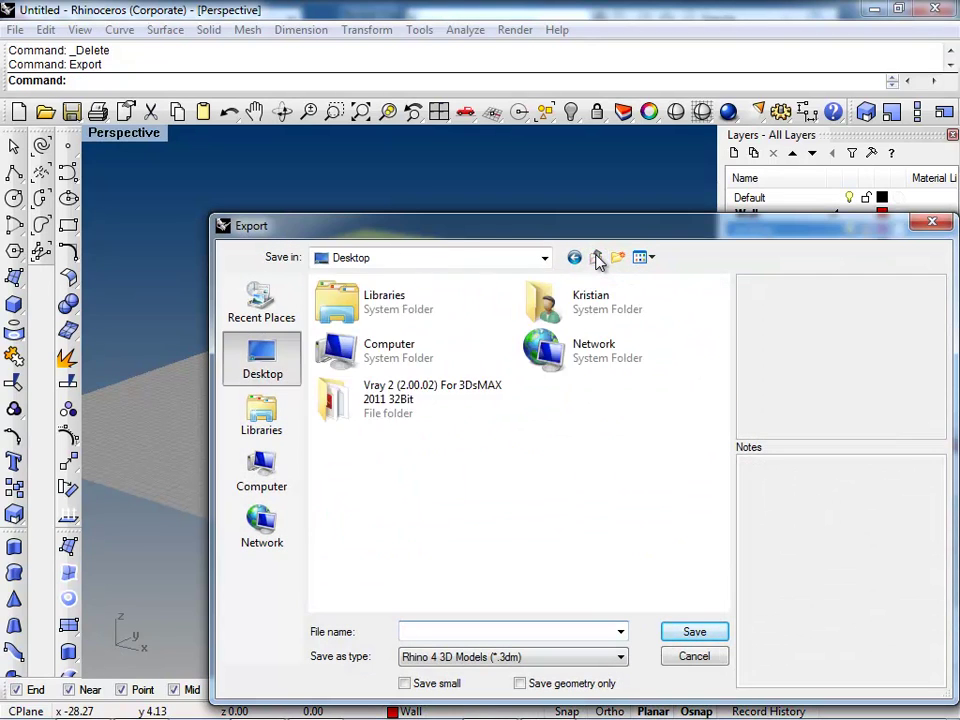
{"action": "left_click", "coordinate": [507, 654]}
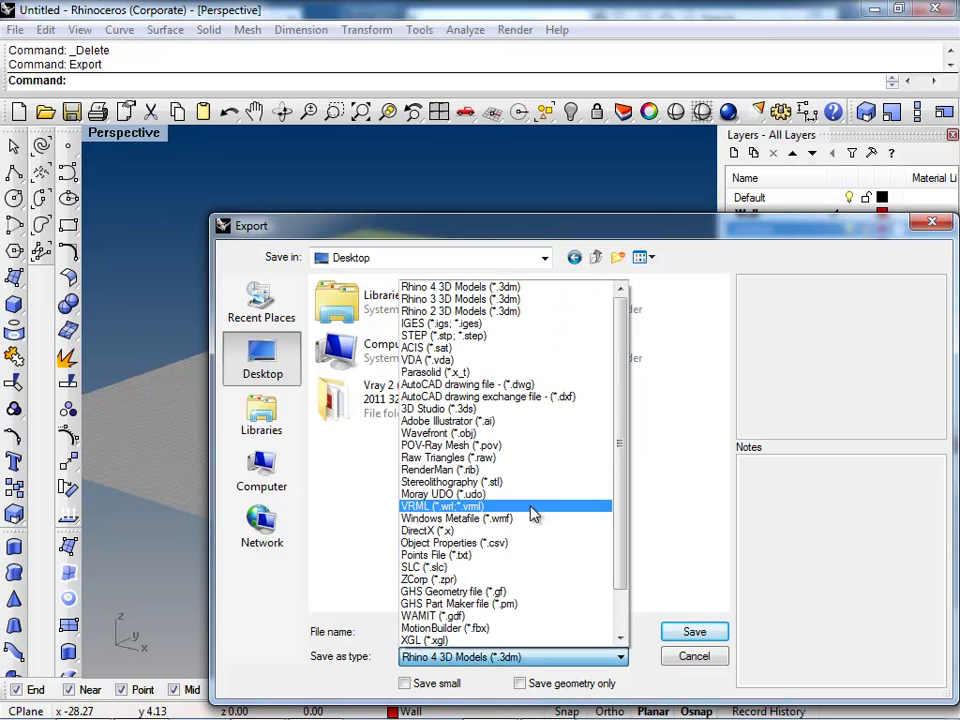
{"action": "left_click", "coordinate": [430, 347]}
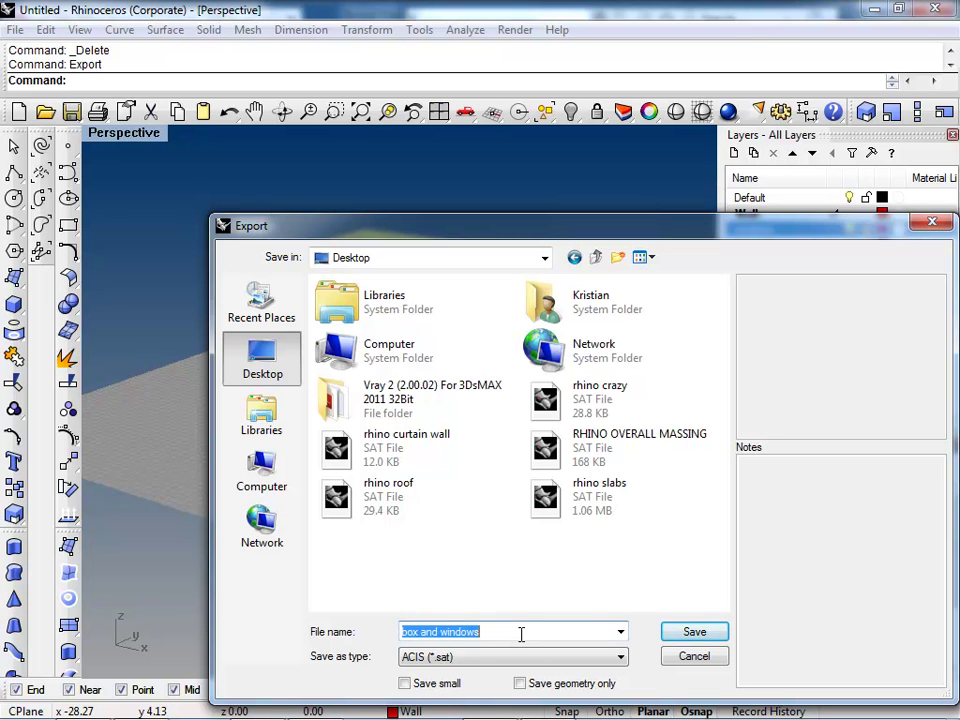
{"action": "key", "text": "Return"}
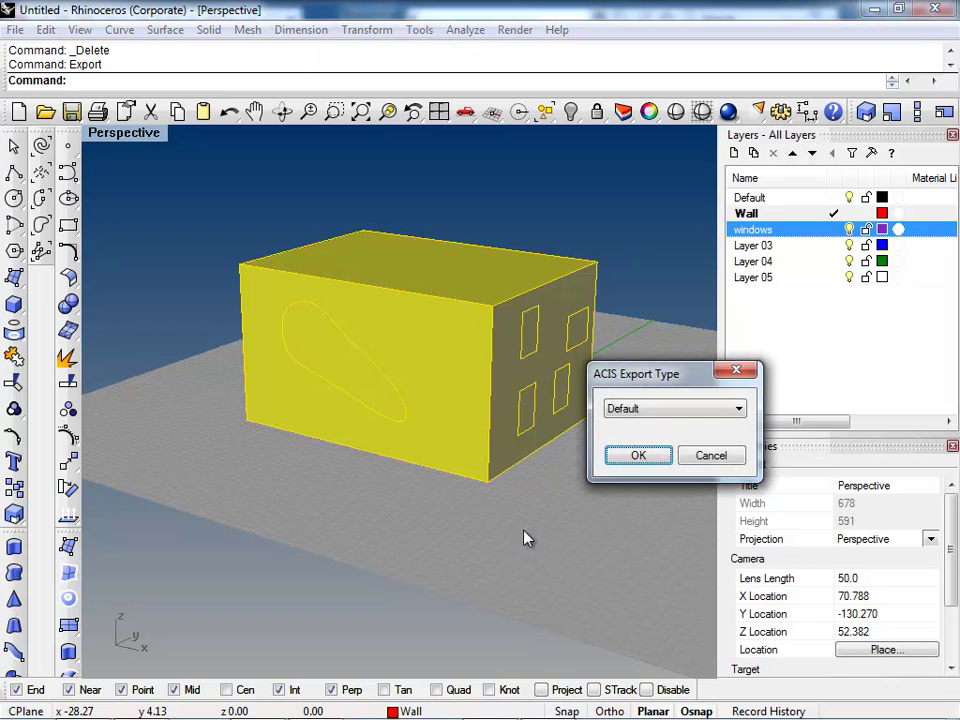
{"action": "left_click", "coordinate": [636, 456]}
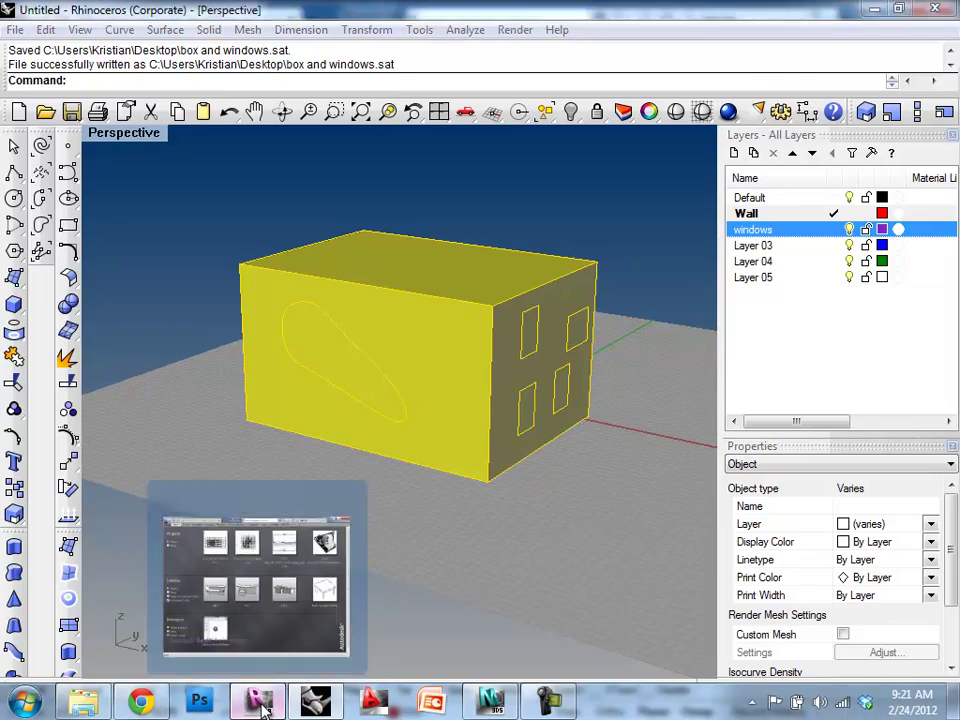
{"action": "left_click", "coordinate": [258, 703]}
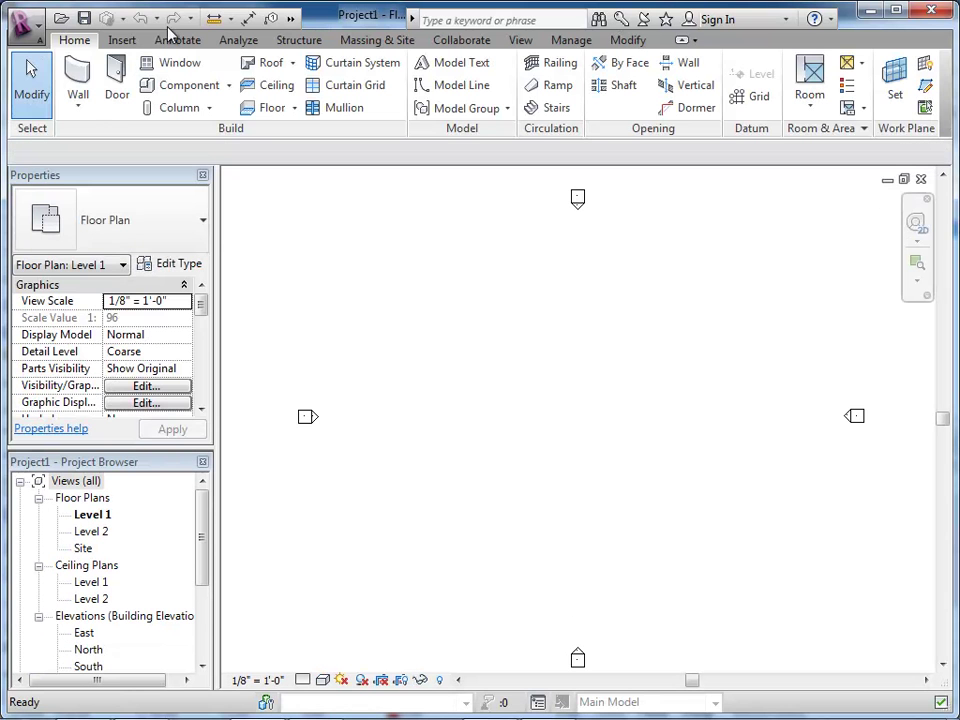
- Open and cancel the Link CAD dialog, then show the Massing & Site tools
{"action": "left_click", "coordinate": [121, 42]}
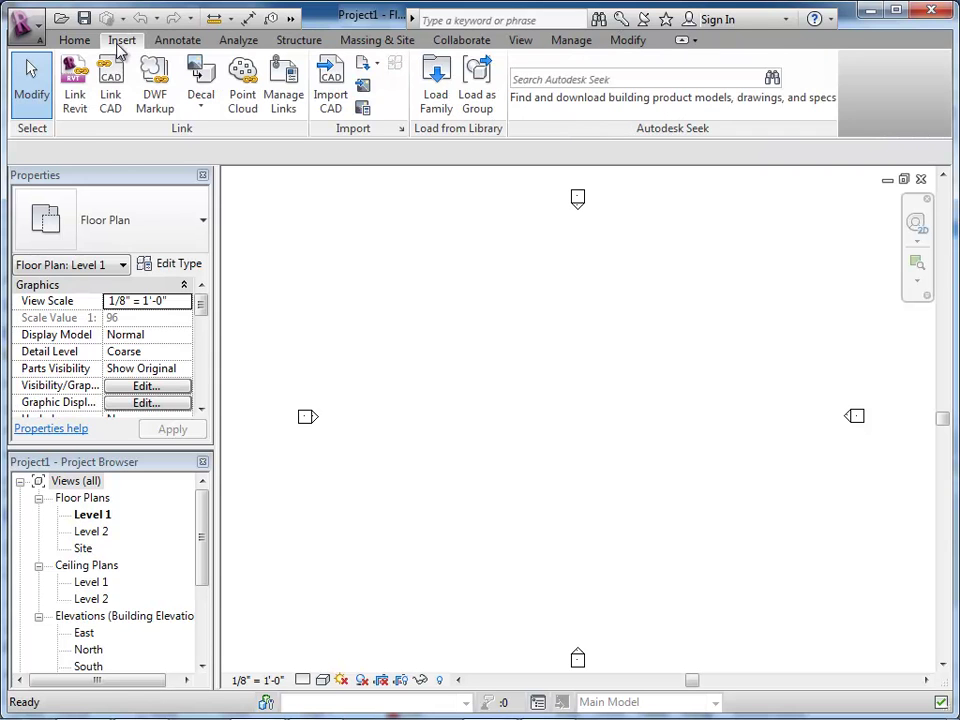
{"action": "left_click", "coordinate": [110, 94]}
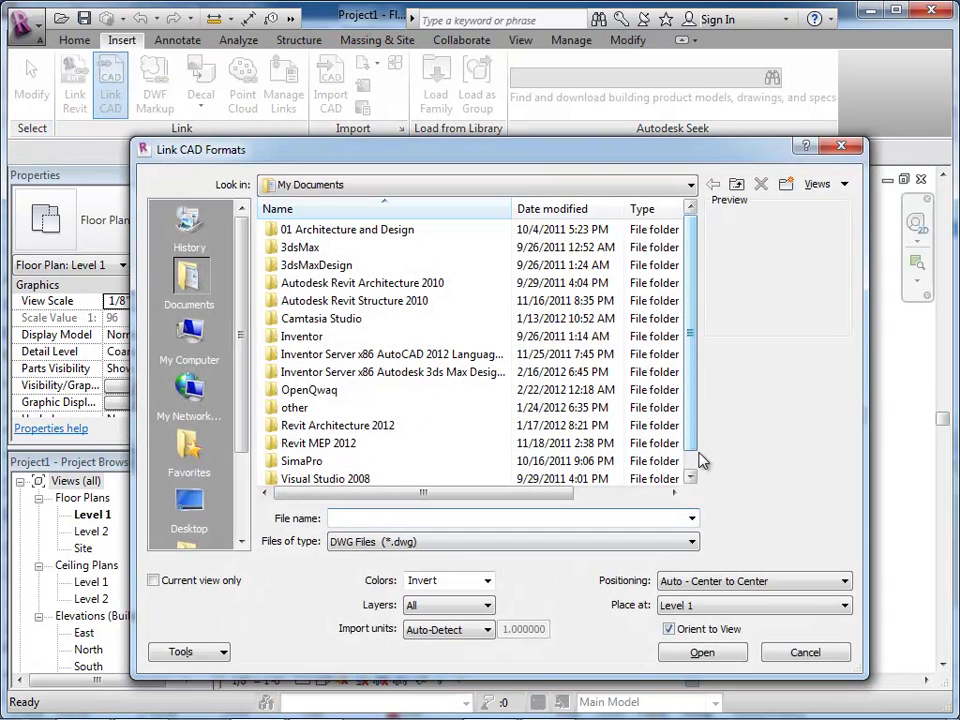
{"action": "left_click", "coordinate": [805, 652]}
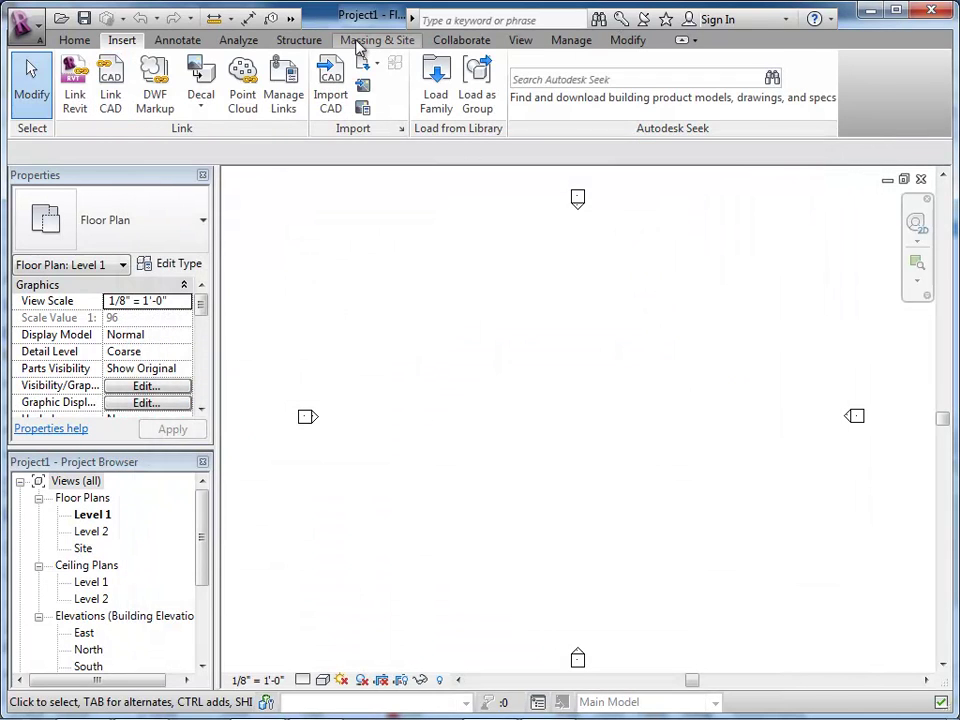
{"action": "left_click", "coordinate": [358, 45]}
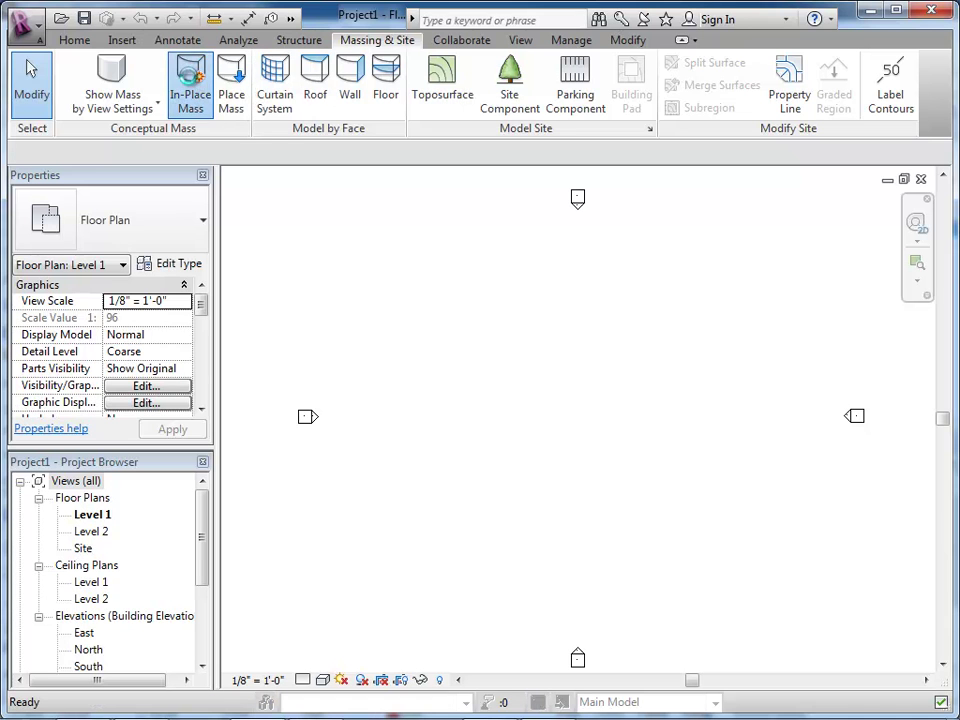
- Create an in-place mass named Mass 1
{"action": "left_click", "coordinate": [603, 449]}
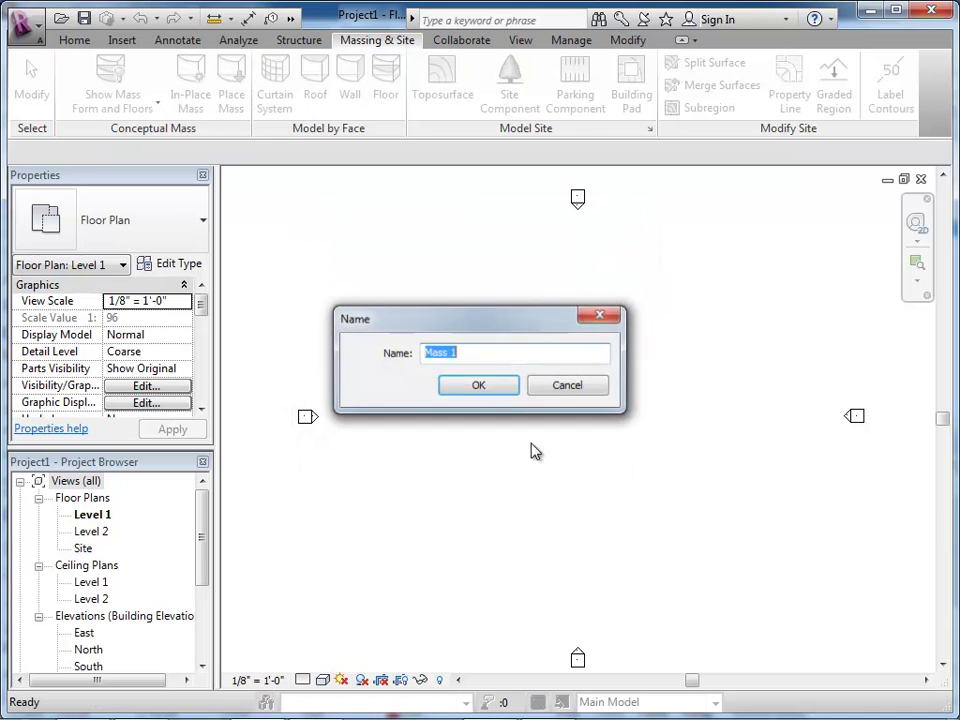
{"action": "left_click", "coordinate": [479, 389]}
{"action": "scroll", "coordinate": [455, 386], "scroll_direction": "down", "scroll_amount": 1}
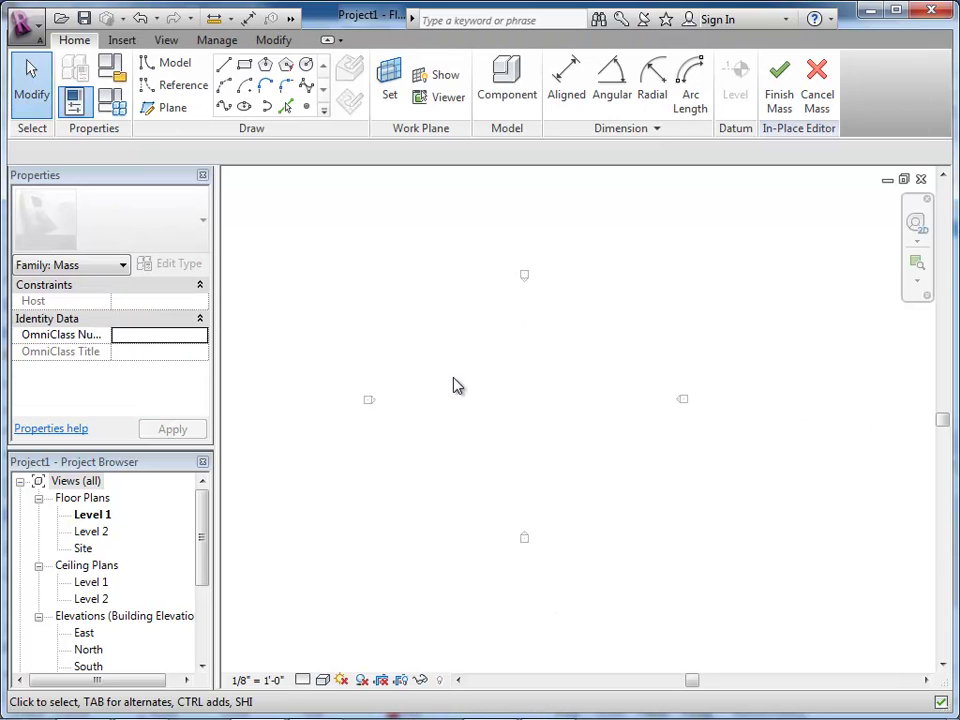
- Link the Desktop ACIS SAT file 'box and windows' with import units in feet
{"action": "left_click", "coordinate": [121, 41]}
{"action": "left_click", "coordinate": [114, 74]}
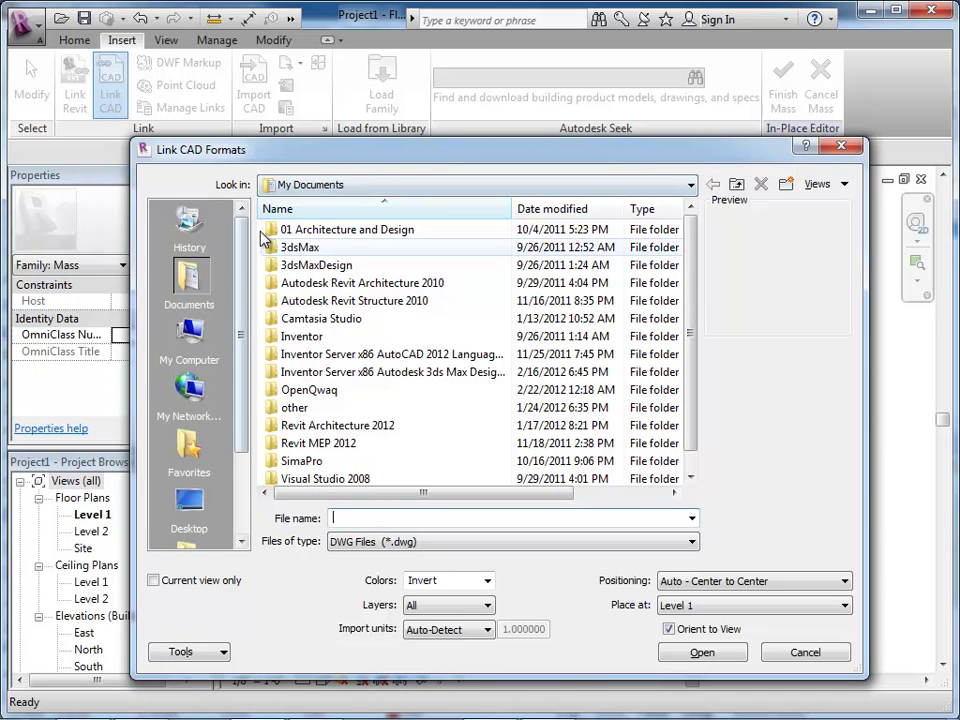
{"action": "left_click", "coordinate": [627, 186]}
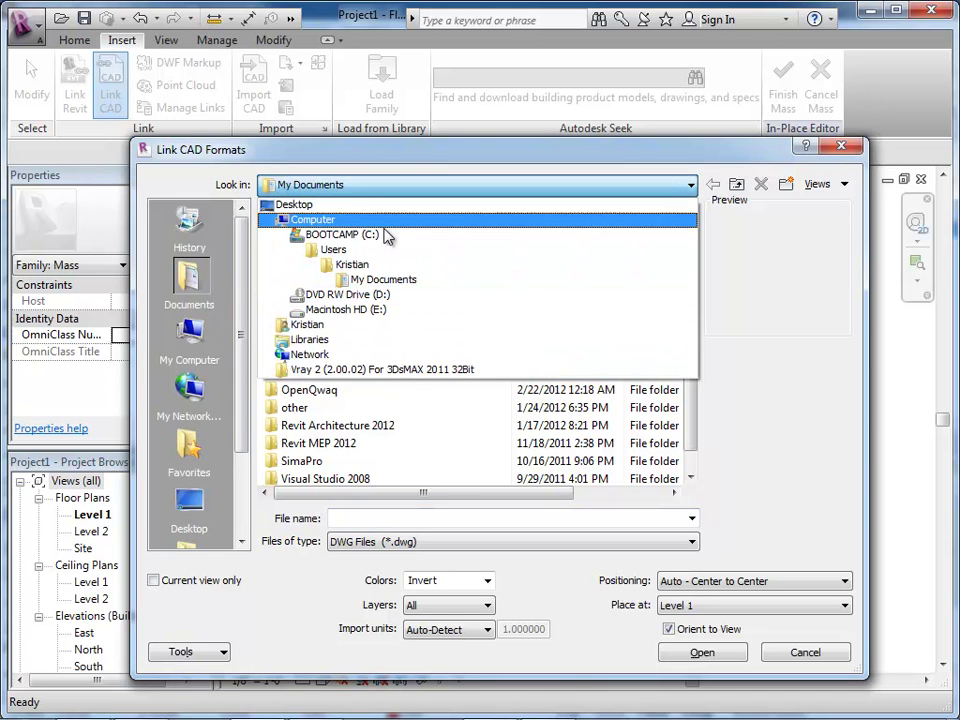
{"action": "left_click", "coordinate": [285, 206]}
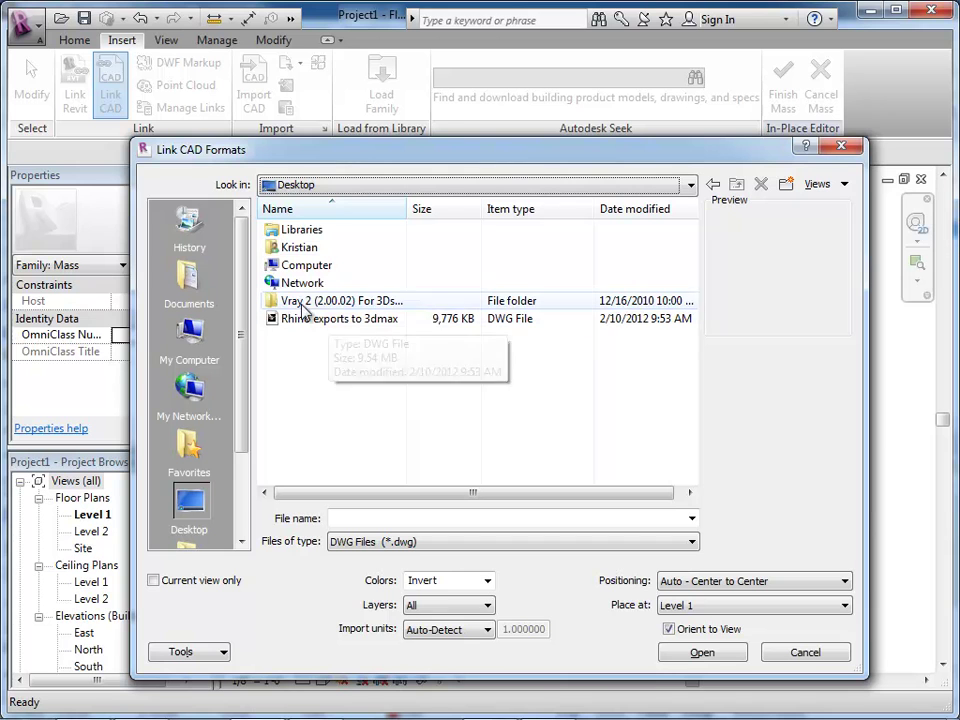
{"action": "left_click", "coordinate": [535, 543]}
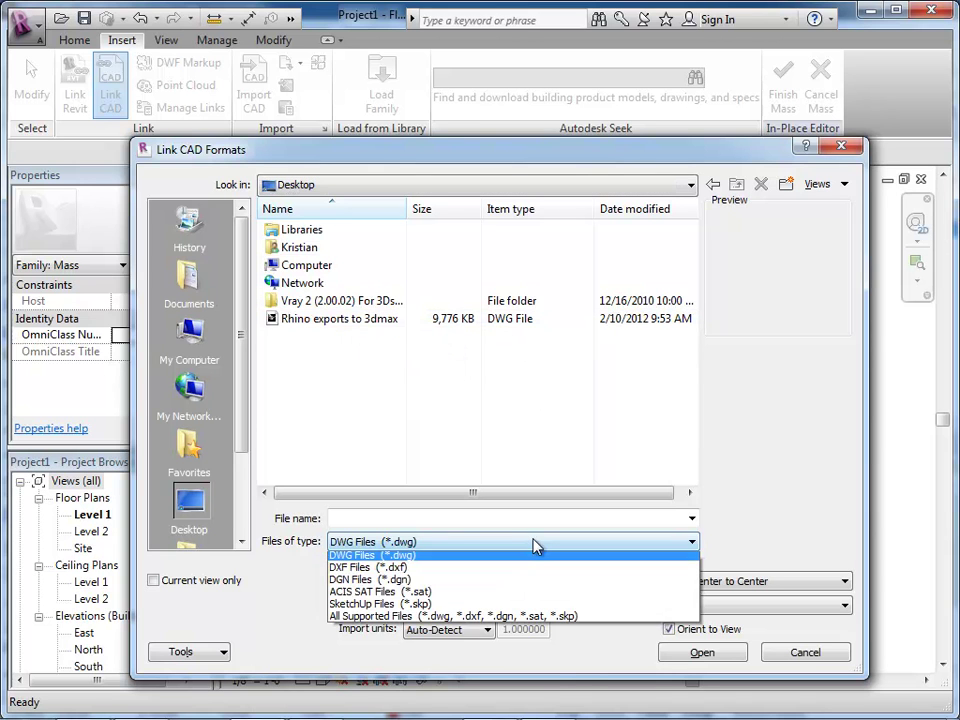
{"action": "left_click", "coordinate": [490, 592]}
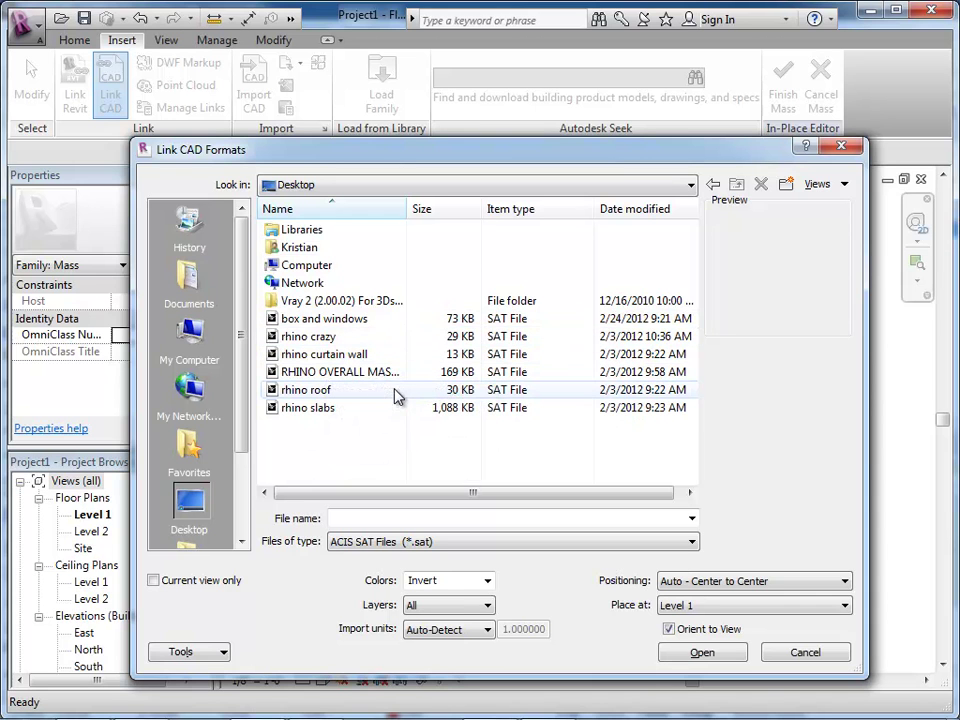
{"action": "left_click", "coordinate": [330, 319]}
{"action": "left_click", "coordinate": [481, 632]}
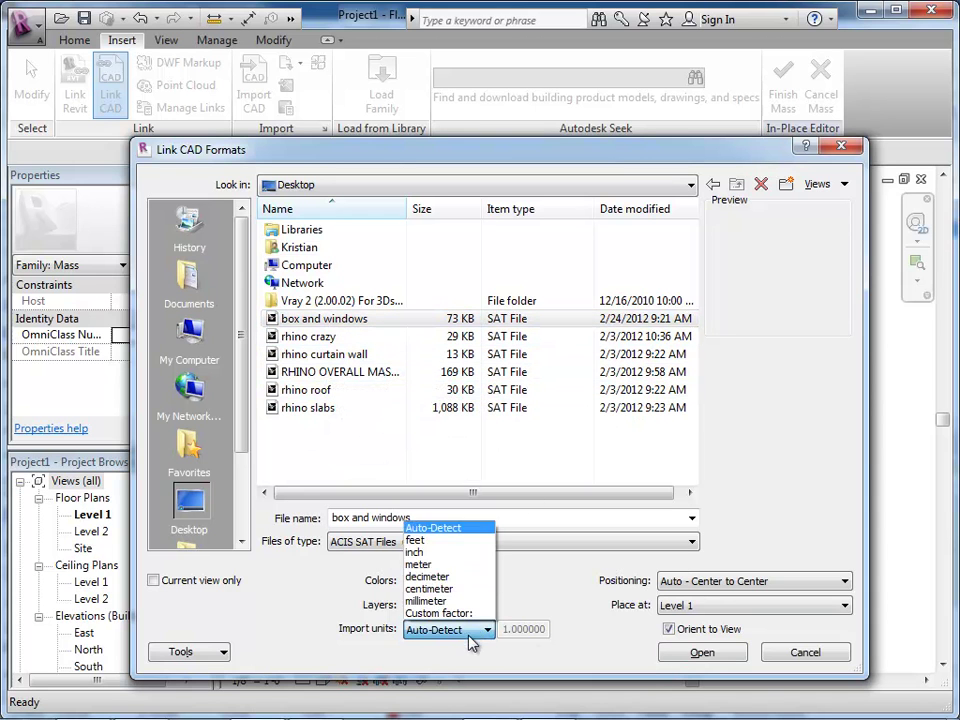
{"action": "left_click", "coordinate": [464, 541]}
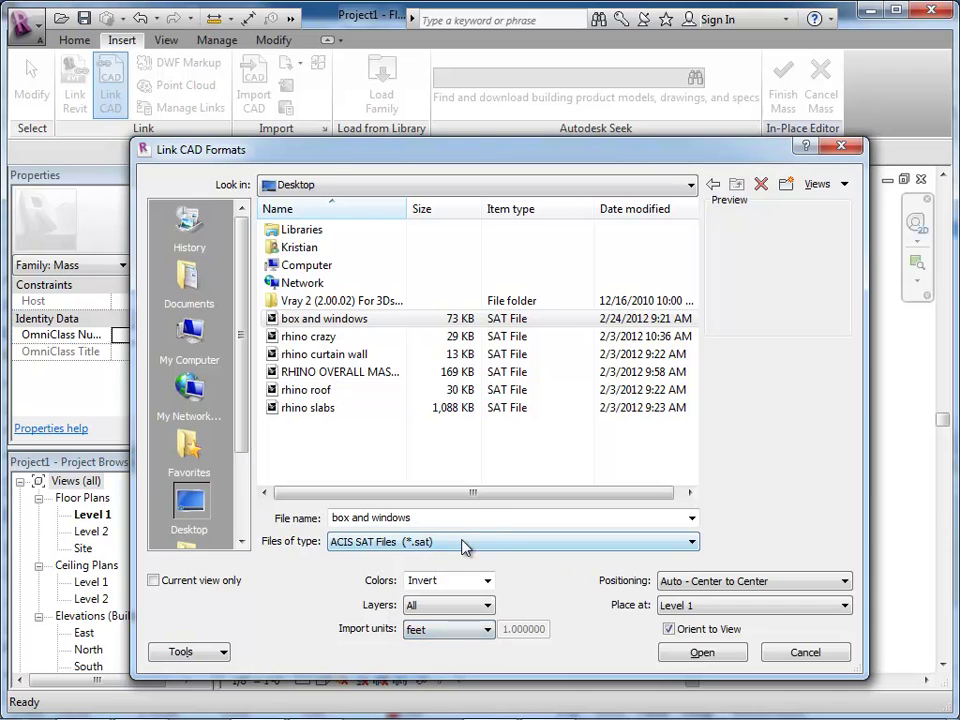
{"action": "left_click", "coordinate": [708, 654]}
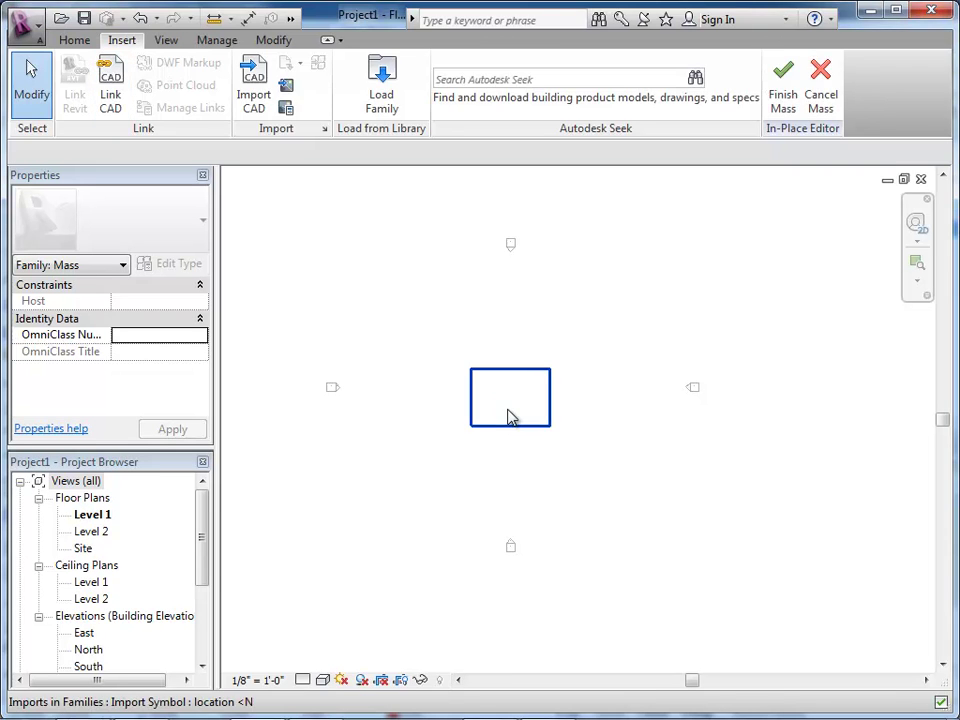
- Finish the in-place mass and display it in the default 3D view
{"action": "scroll", "coordinate": [552, 498], "scroll_direction": "down", "scroll_amount": 1}
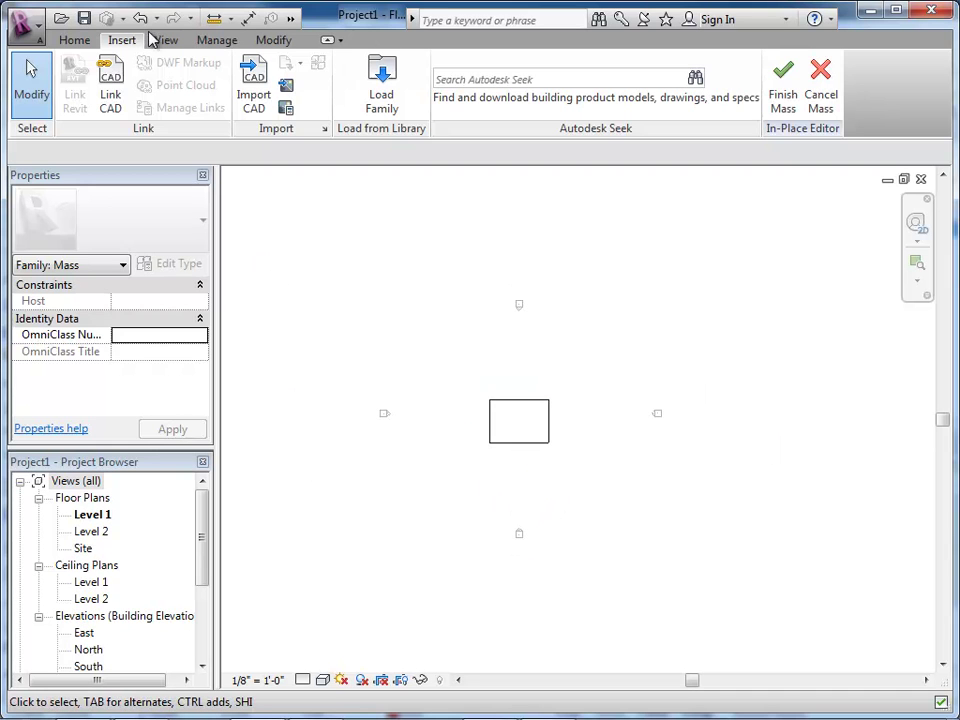
{"action": "left_click", "coordinate": [782, 88]}
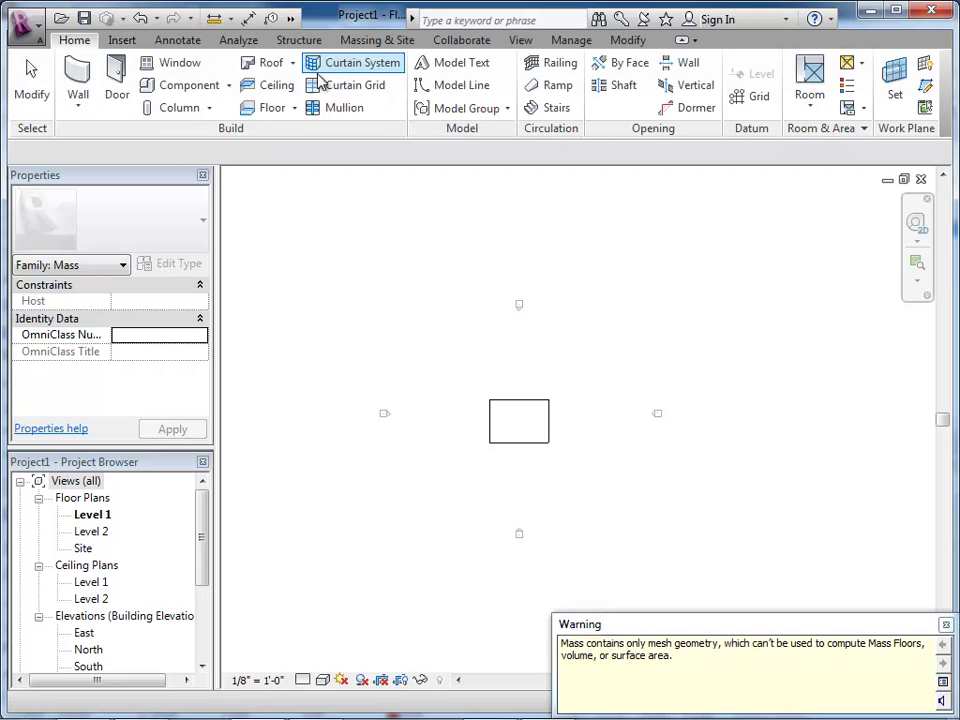
{"action": "left_click", "coordinate": [515, 42]}
{"action": "left_click", "coordinate": [252, 88]}
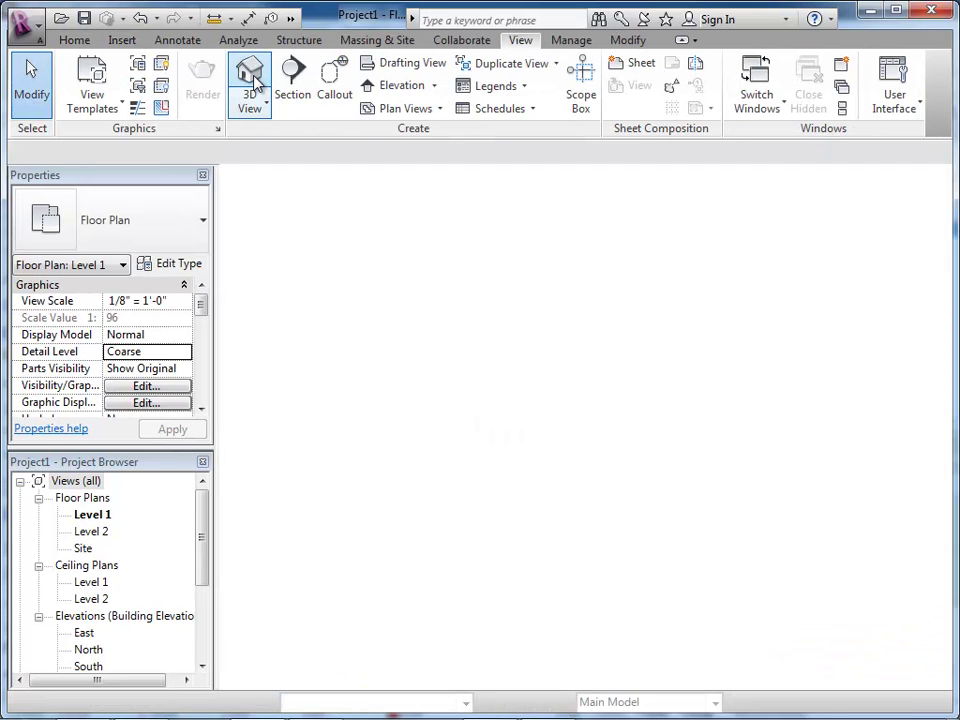
{"action": "scroll", "coordinate": [621, 450], "scroll_direction": "down", "scroll_amount": 2}
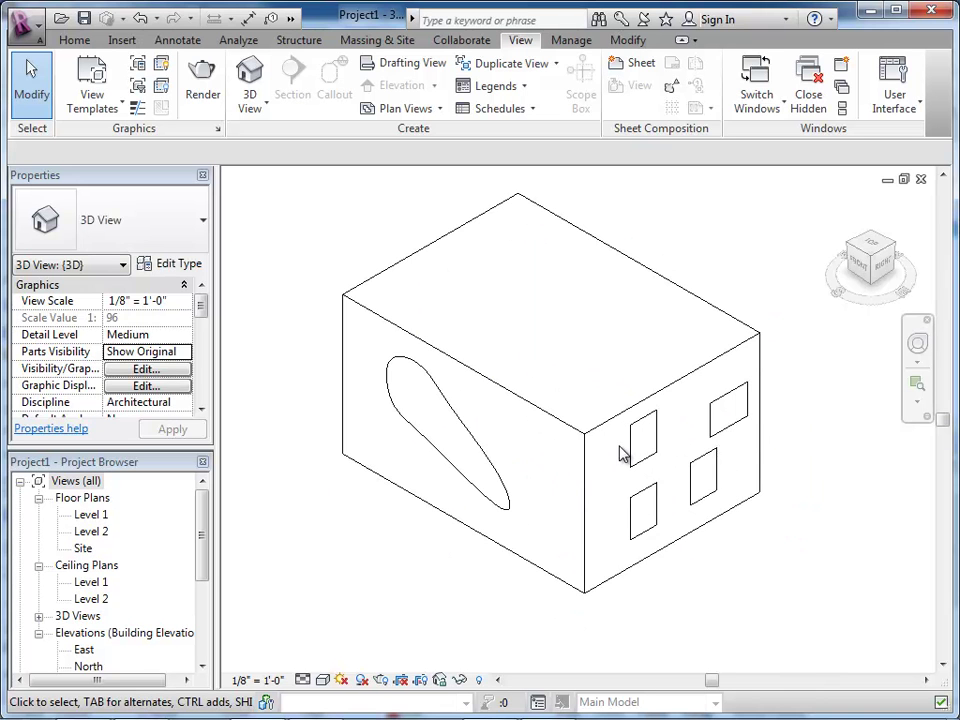
{"action": "scroll", "coordinate": [553, 392], "scroll_direction": "down", "scroll_amount": 3}
{"action": "scroll", "coordinate": [590, 470], "scroll_direction": "up", "scroll_amount": 5}
{"action": "middle_click_drag", "start_coordinate": [602, 480], "coordinate": [609, 497]}
{"action": "scroll", "coordinate": [611, 470], "scroll_direction": "down", "scroll_amount": 3}
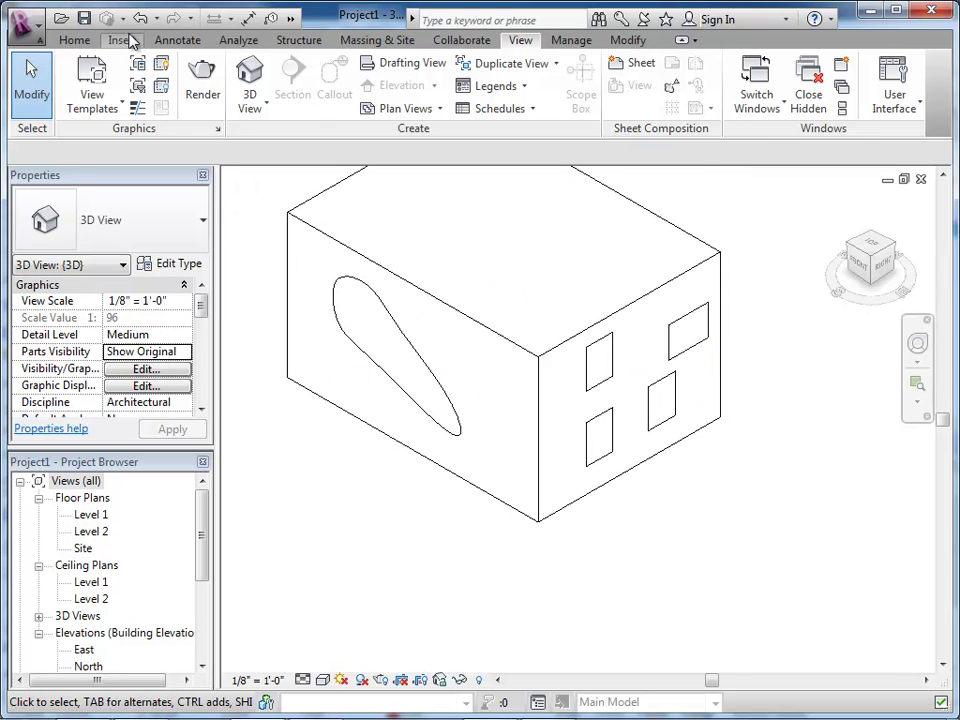
- Start the Wall by Face tool from Massing & Site
{"action": "left_click", "coordinate": [76, 41]}
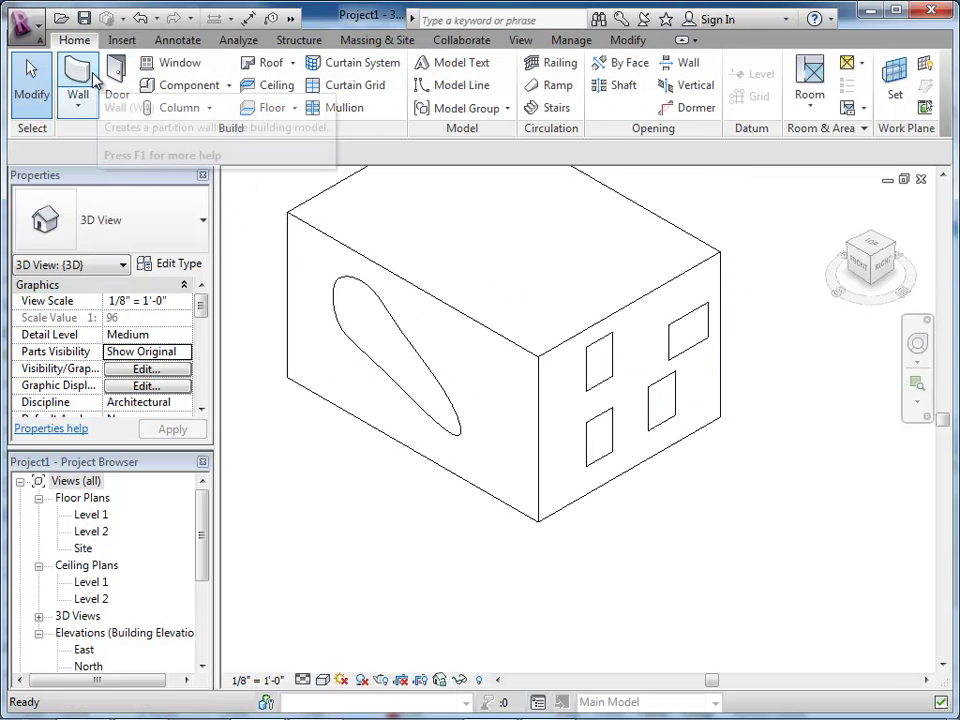
{"action": "left_click", "coordinate": [370, 42]}
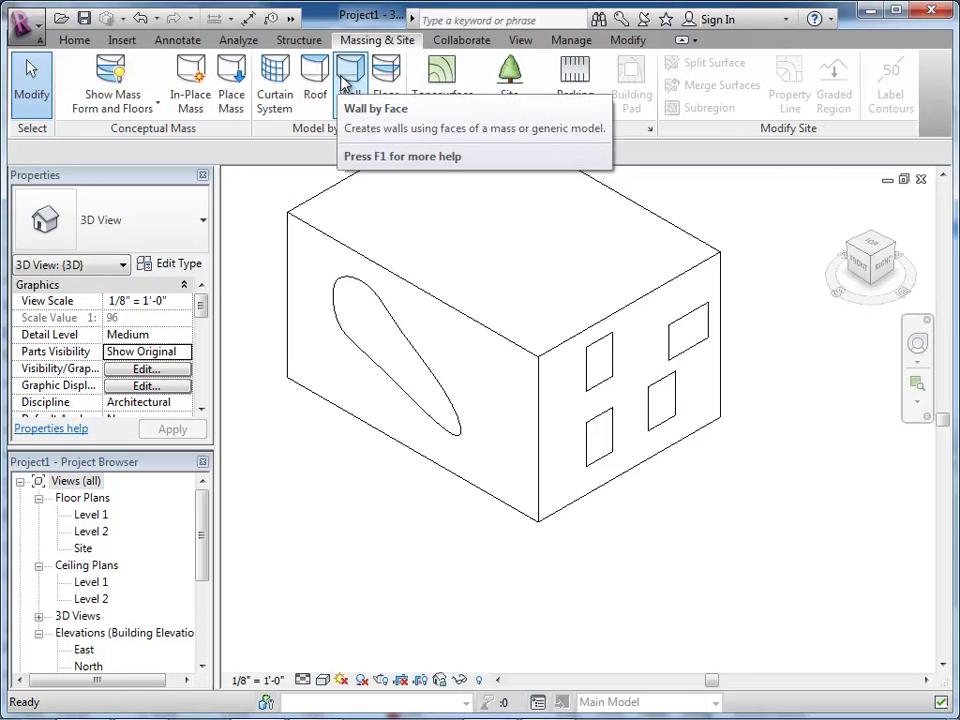
{"action": "left_click", "coordinate": [346, 82]}
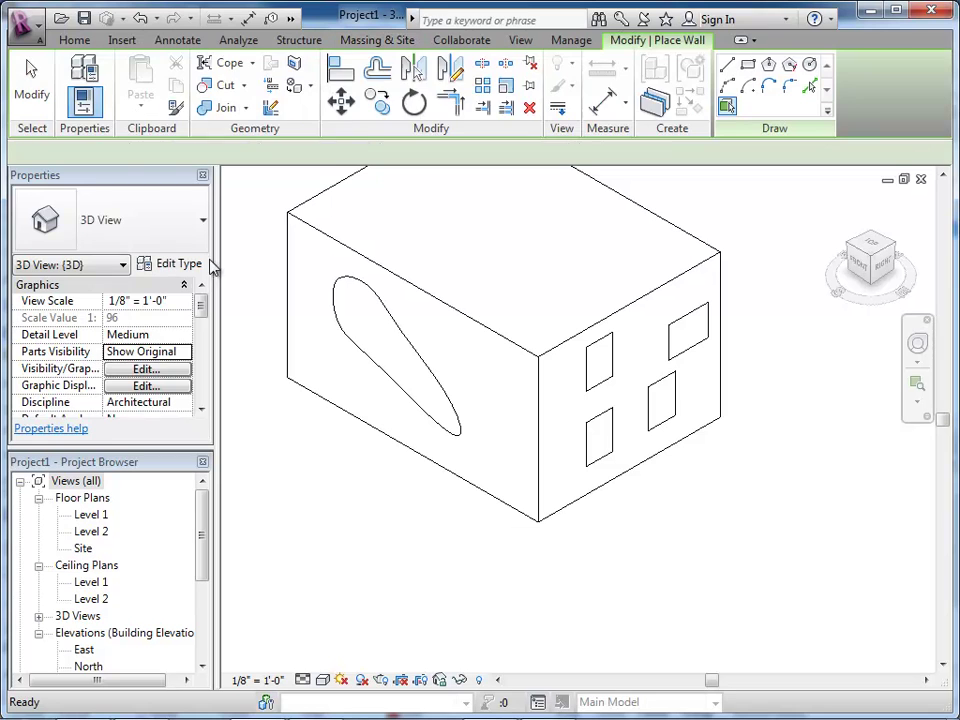
- Set the wall type to Retaining - 12" Concrete with Wall Centerline location line
{"action": "left_click", "coordinate": [176, 219]}
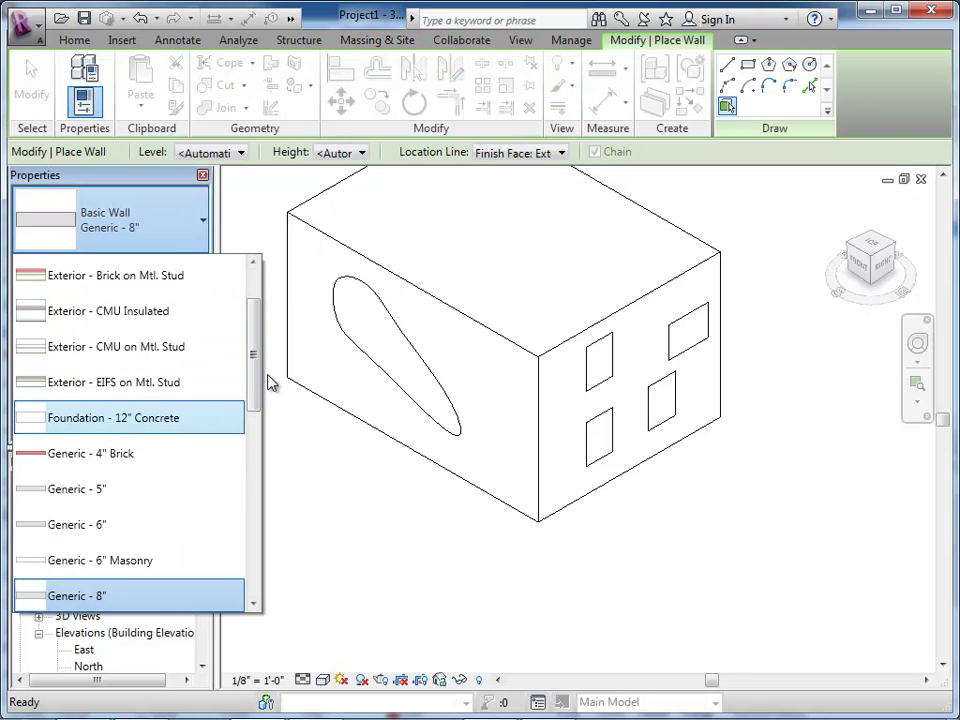
{"action": "mouse_move", "coordinate": [257, 388]}
{"action": "left_mouse_down"}
{"action": "mouse_move", "coordinate": [249, 474]}
{"action": "mouse_move", "coordinate": [249, 386]}
{"action": "left_mouse_up"}
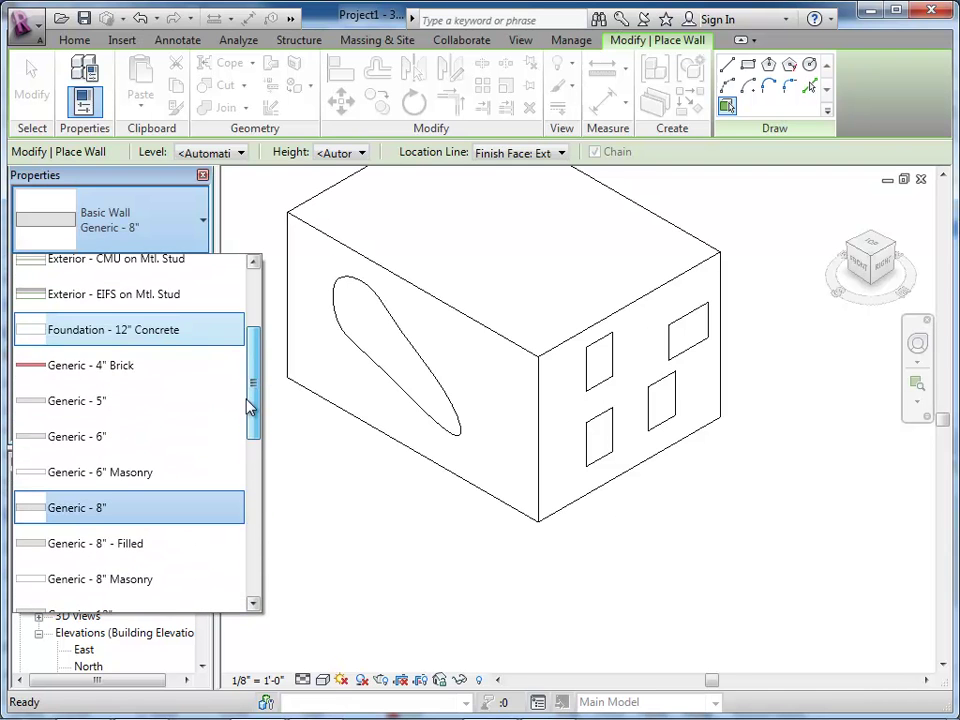
{"action": "left_click", "coordinate": [115, 368]}
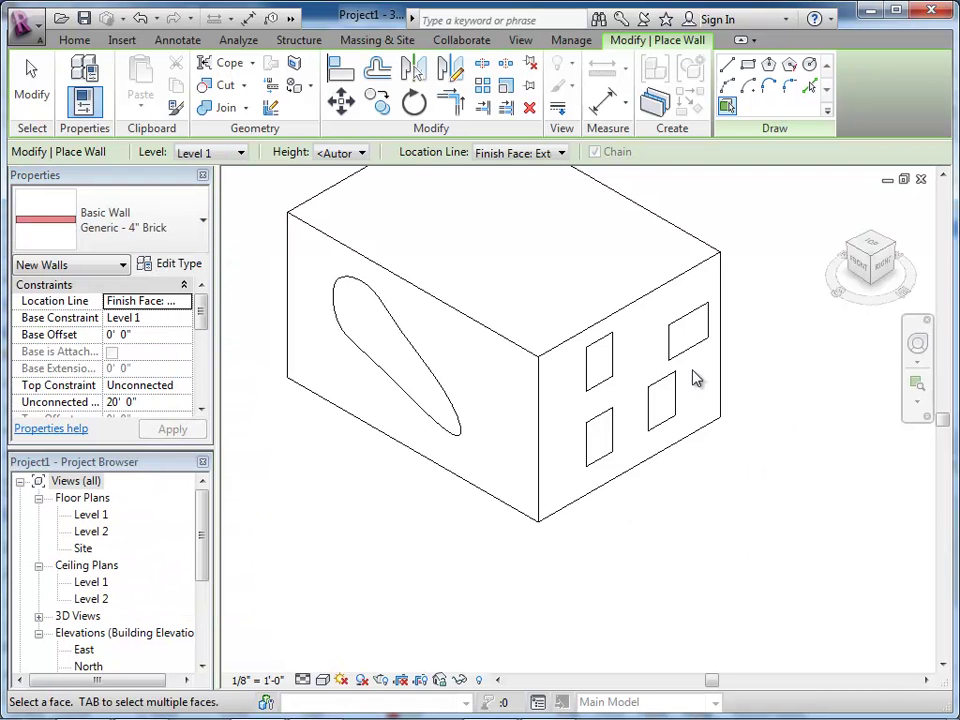
{"action": "scroll", "coordinate": [574, 315], "scroll_direction": "up", "scroll_amount": 1}
{"action": "left_click", "coordinate": [201, 221]}
{"action": "left_click_drag", "start_coordinate": [257, 332], "coordinate": [268, 477]}
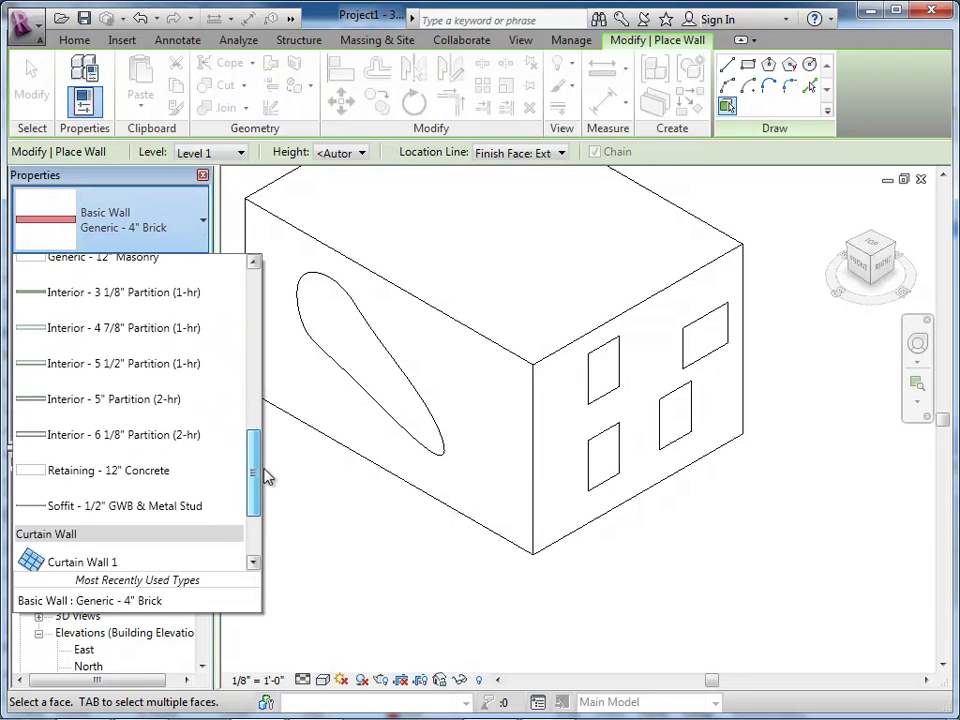
{"action": "left_click", "coordinate": [178, 471]}
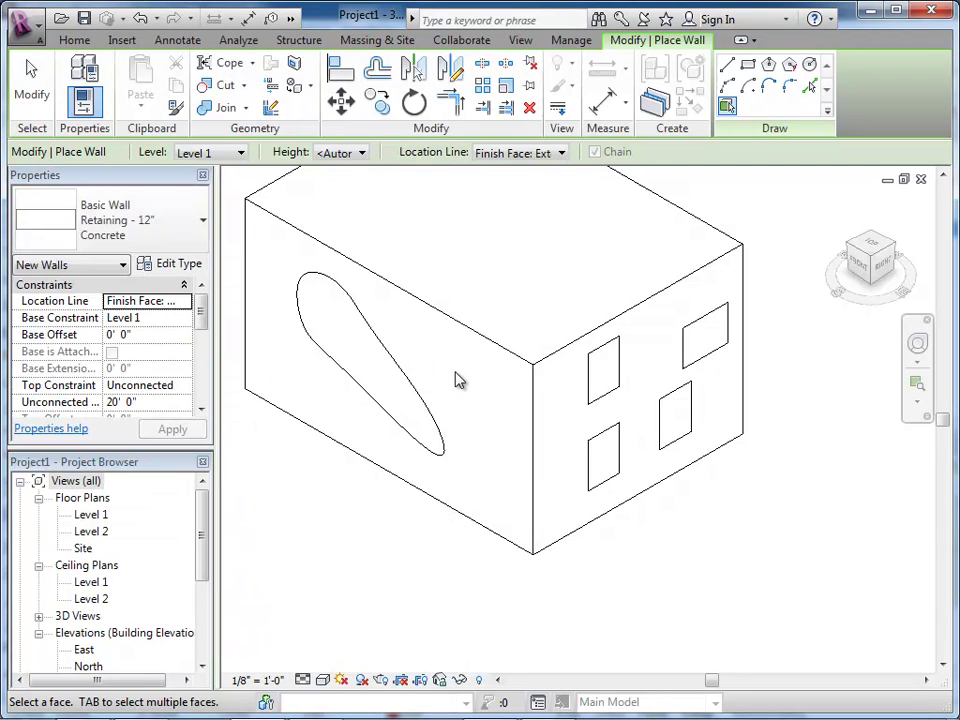
{"action": "scroll", "coordinate": [540, 422], "scroll_direction": "up", "scroll_amount": 3}
{"action": "scroll", "coordinate": [378, 230], "scroll_direction": "down", "scroll_amount": 2}
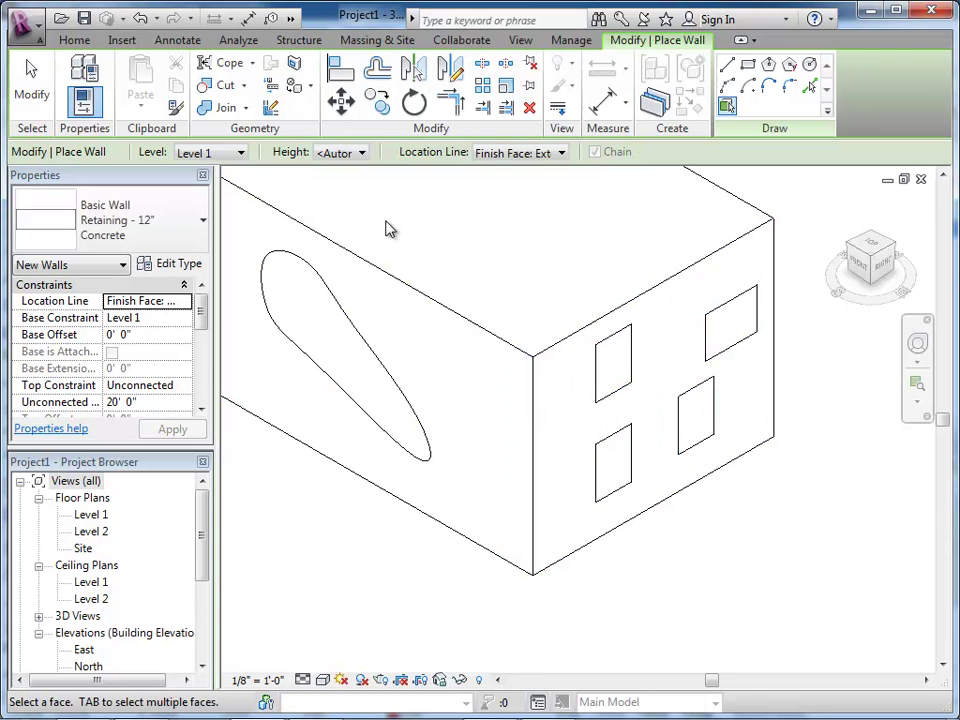
{"action": "left_click", "coordinate": [535, 154]}
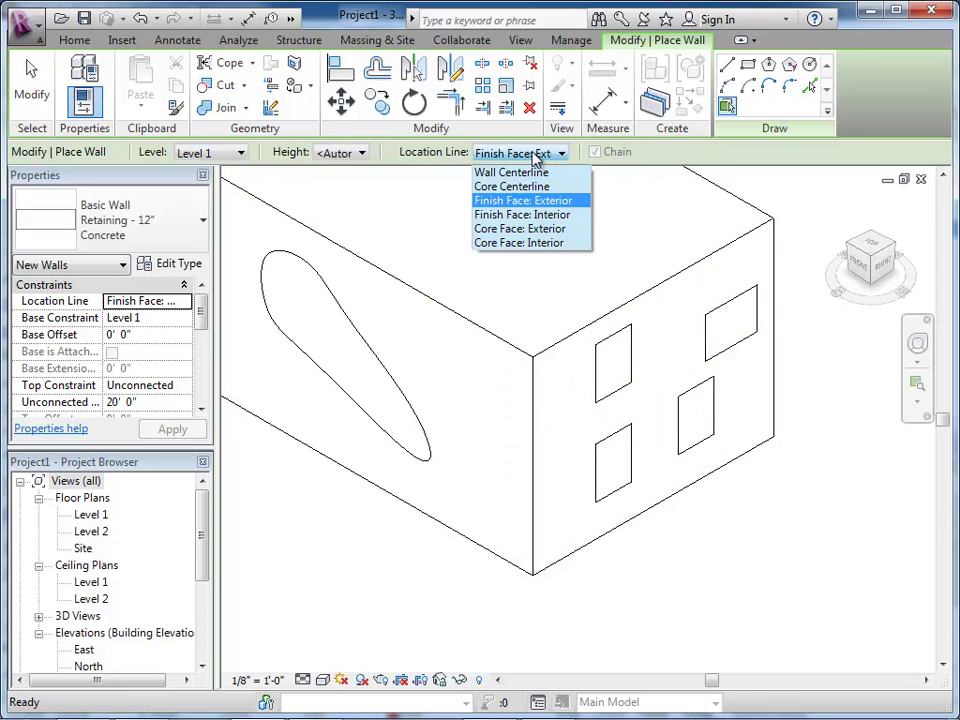
{"action": "left_click", "coordinate": [511, 172]}
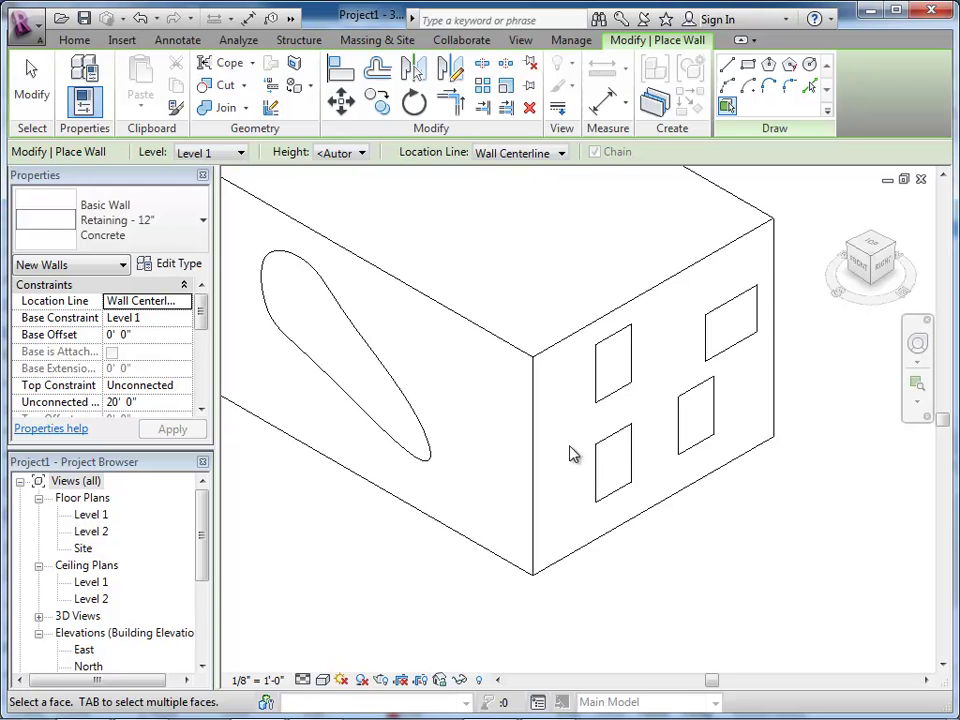
- Place concrete walls on the window, teardrop, back and side mass faces
{"action": "left_click", "coordinate": [578, 567]}
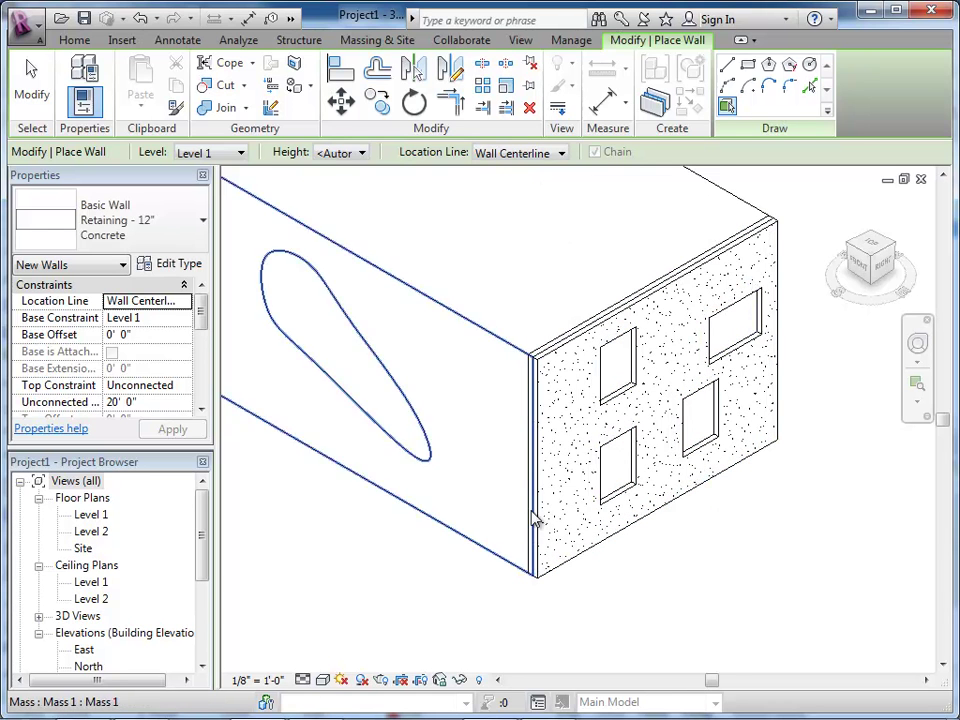
{"action": "left_click", "coordinate": [506, 343]}
{"action": "scroll", "coordinate": [300, 416], "scroll_direction": "down", "scroll_amount": 2}
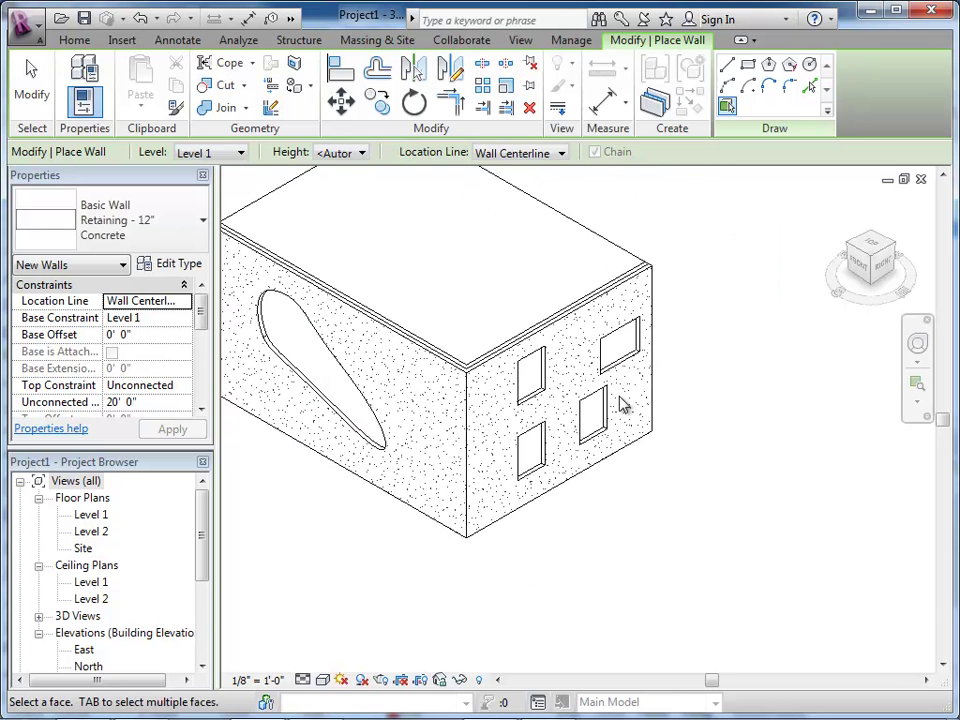
{"action": "middle_click_drag", "start_coordinate": [643, 395], "coordinate": [300, 364], "text": "shift"}
{"action": "left_click", "coordinate": [543, 479]}
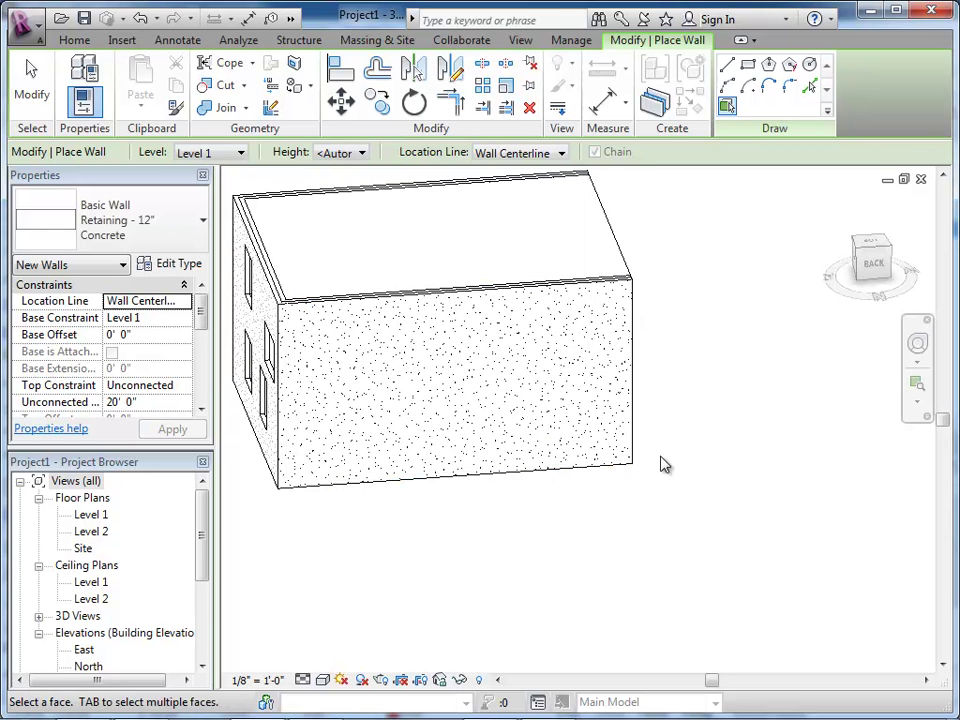
{"action": "middle_click_drag", "start_coordinate": [456, 450], "coordinate": [549, 349], "text": "shift"}
{"action": "left_click", "coordinate": [537, 317]}
{"action": "middle_click_drag", "start_coordinate": [369, 375], "coordinate": [800, 415], "text": "shift"}
{"action": "scroll", "coordinate": [338, 422], "scroll_direction": "up", "scroll_amount": 2}
{"action": "middle_click_drag", "start_coordinate": [343, 429], "coordinate": [336, 508], "text": "shift"}
- Switch the wall type to Curtain Wall: Exterior Glazing
{"action": "left_click", "coordinate": [176, 224]}
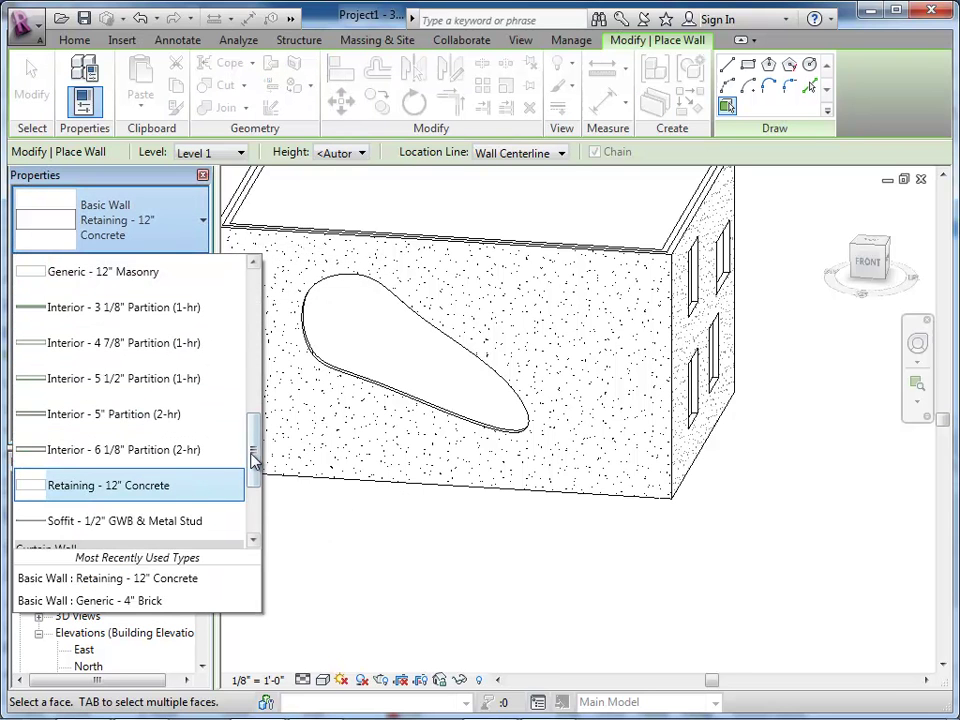
{"action": "left_click_drag", "start_coordinate": [255, 444], "coordinate": [253, 506]}
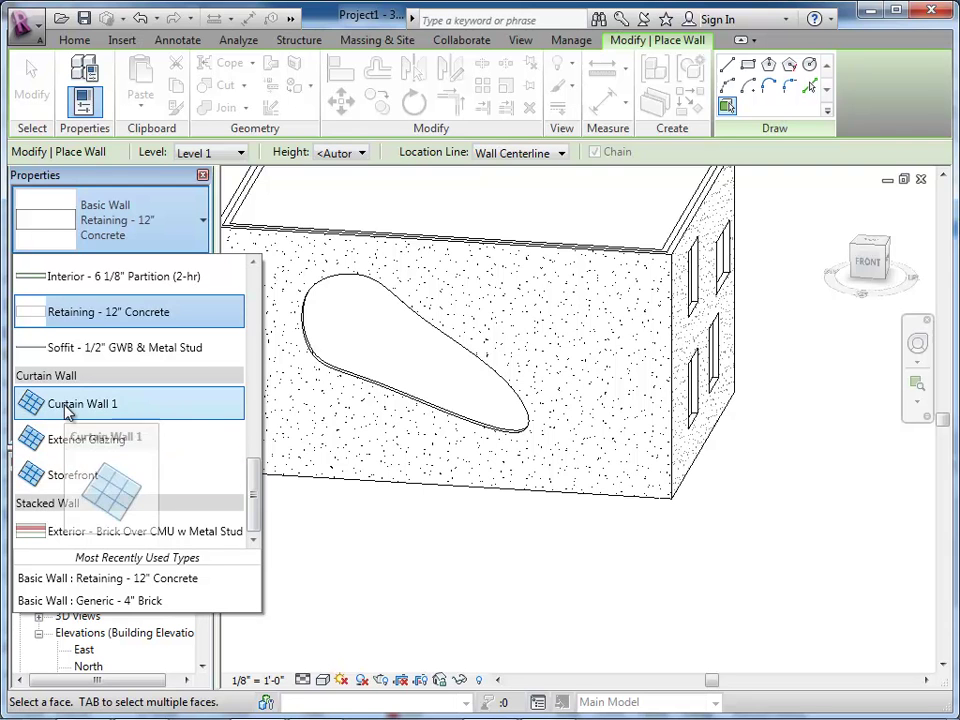
{"action": "left_click", "coordinate": [82, 459]}
- Fill the teardrop opening with a curtain wall, then orbit to face the window wall
{"action": "scroll", "coordinate": [360, 387], "scroll_direction": "up", "scroll_amount": 1}
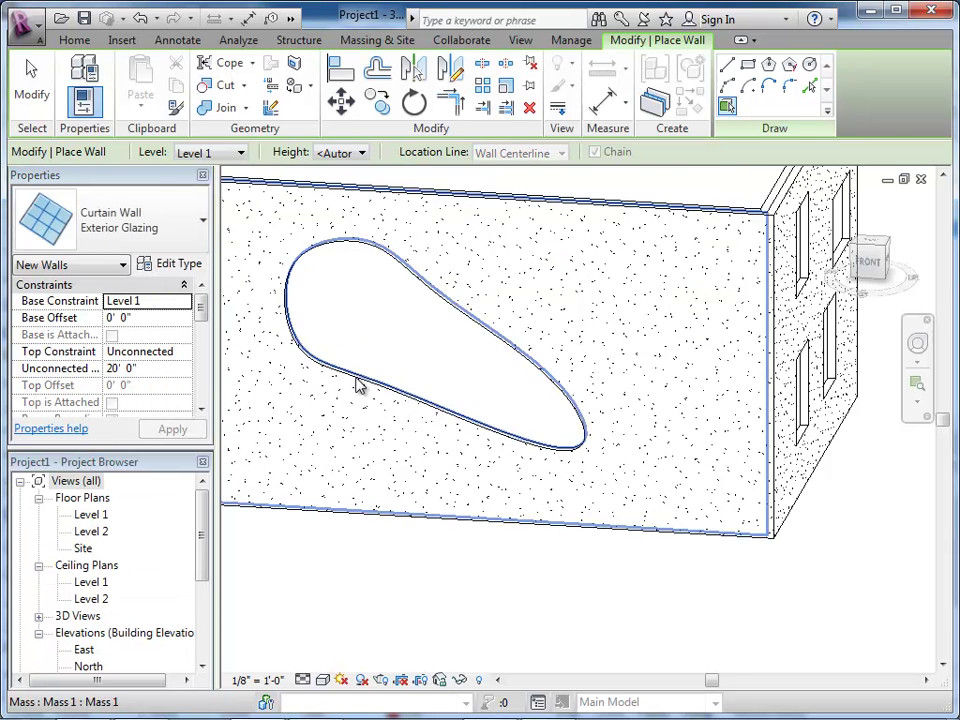
{"action": "scroll", "coordinate": [360, 387], "scroll_direction": "up", "scroll_amount": 1}
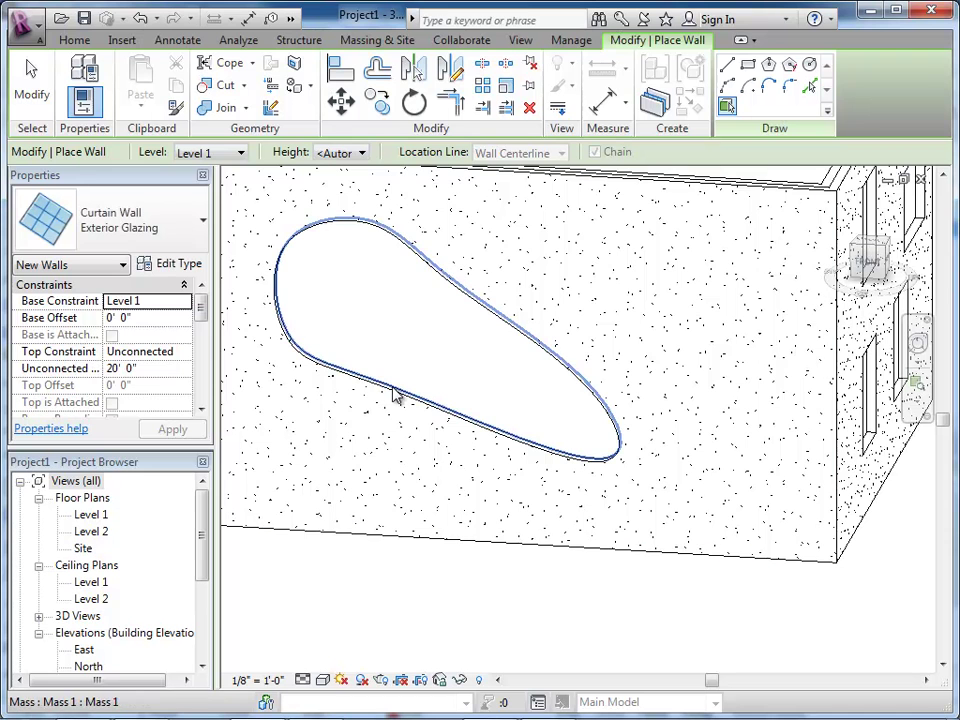
{"action": "left_click", "coordinate": [395, 395]}
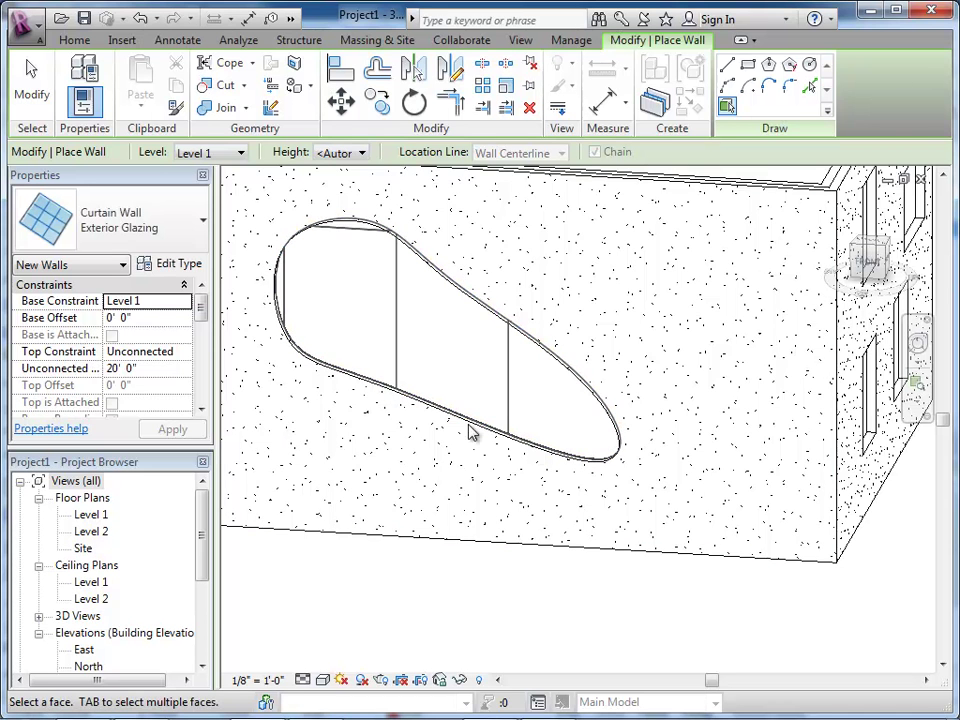
{"action": "scroll", "coordinate": [444, 422], "scroll_direction": "down", "scroll_amount": 3}
{"action": "middle_click_drag", "start_coordinate": [718, 493], "coordinate": [577, 458], "text": "shift"}
{"action": "scroll", "coordinate": [577, 458], "scroll_direction": "up", "scroll_amount": 2}
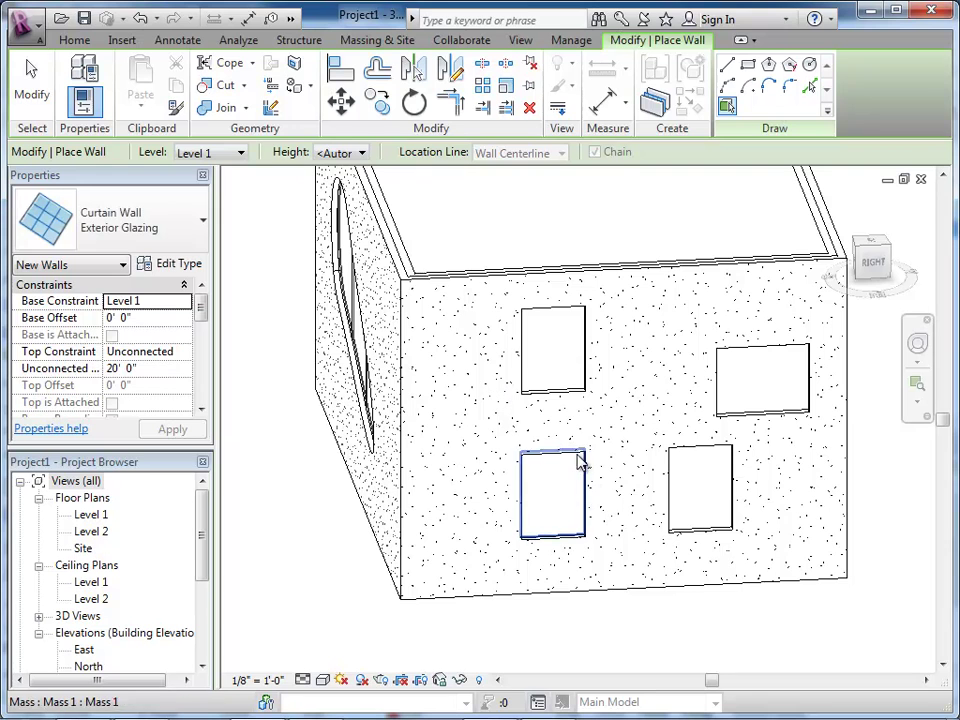
- Put Wall by Face curtain walls in the lower-left, lower-right and upper-right openings, then shade the view
{"action": "left_click", "coordinate": [377, 40]}
{"action": "left_click", "coordinate": [349, 90]}
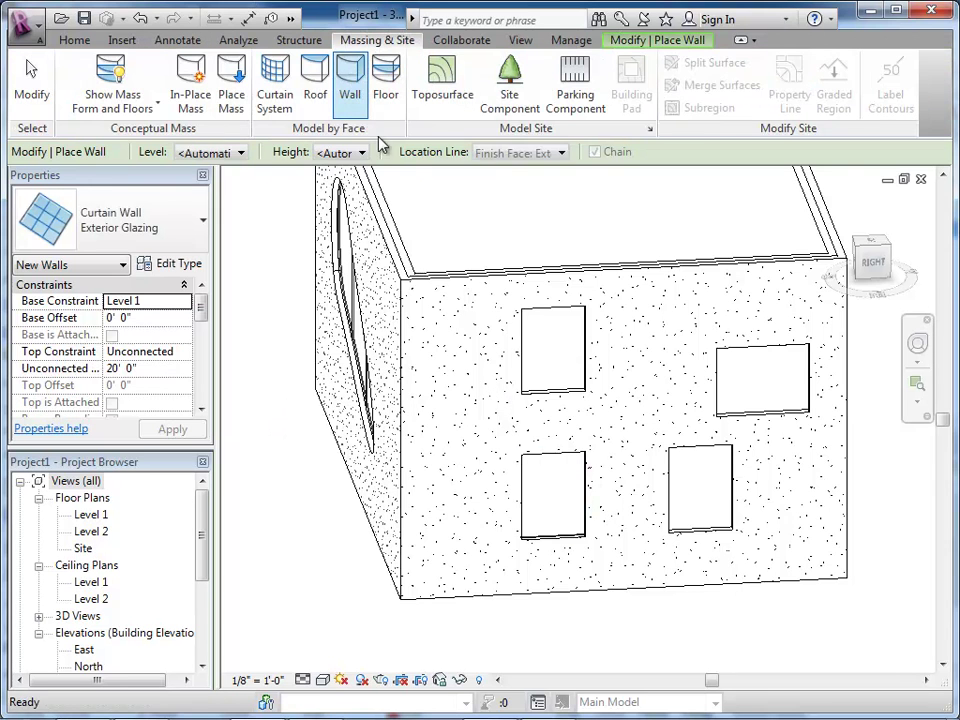
{"action": "left_click", "coordinate": [587, 490]}
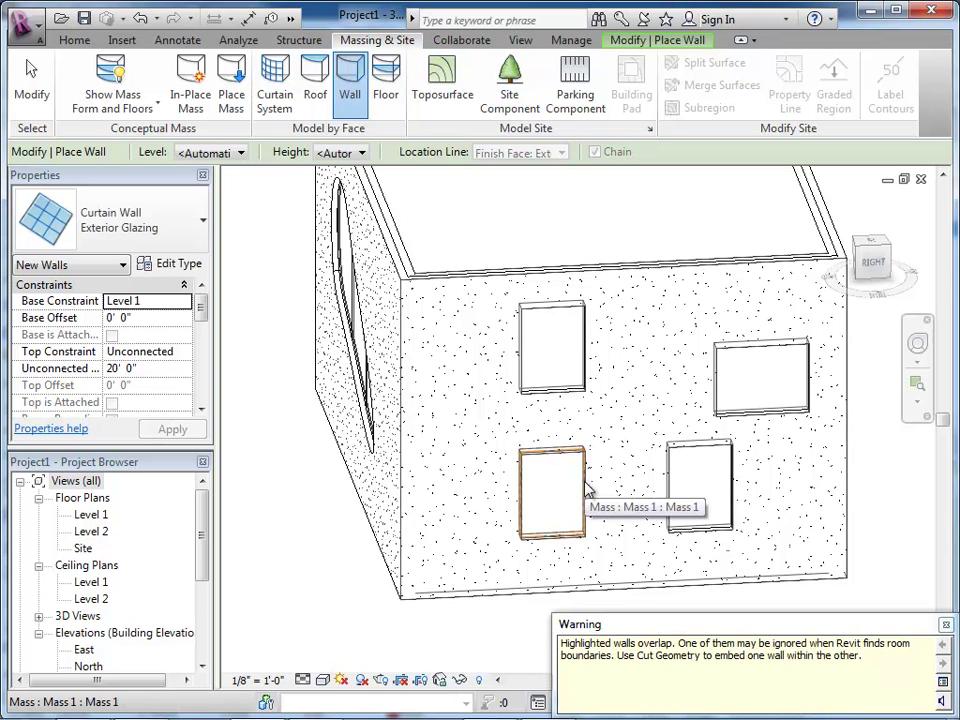
{"action": "left_click", "coordinate": [733, 484]}
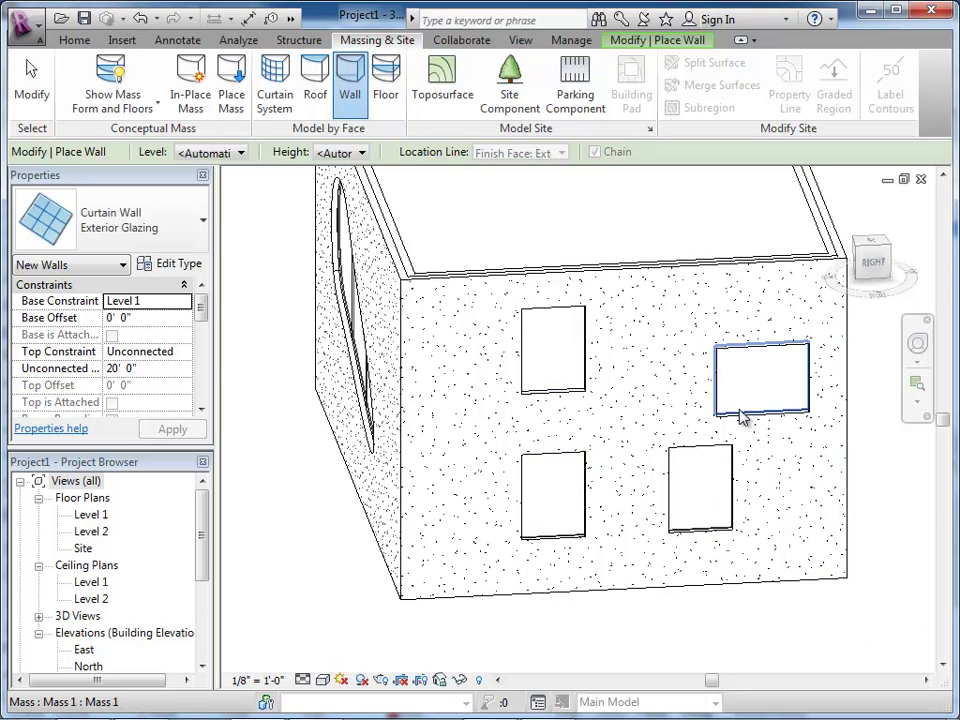
{"action": "left_click", "coordinate": [536, 392]}
{"action": "key", "text": "Escape"}
{"action": "key", "text": "Escape"}
{"action": "left_click", "coordinate": [322, 680]}
{"action": "left_click", "coordinate": [355, 622]}
- Orbit and zoom around the glazed curved opening and the windowed corner of the building
{"action": "scroll", "coordinate": [428, 396], "scroll_direction": "down", "scroll_amount": 1}
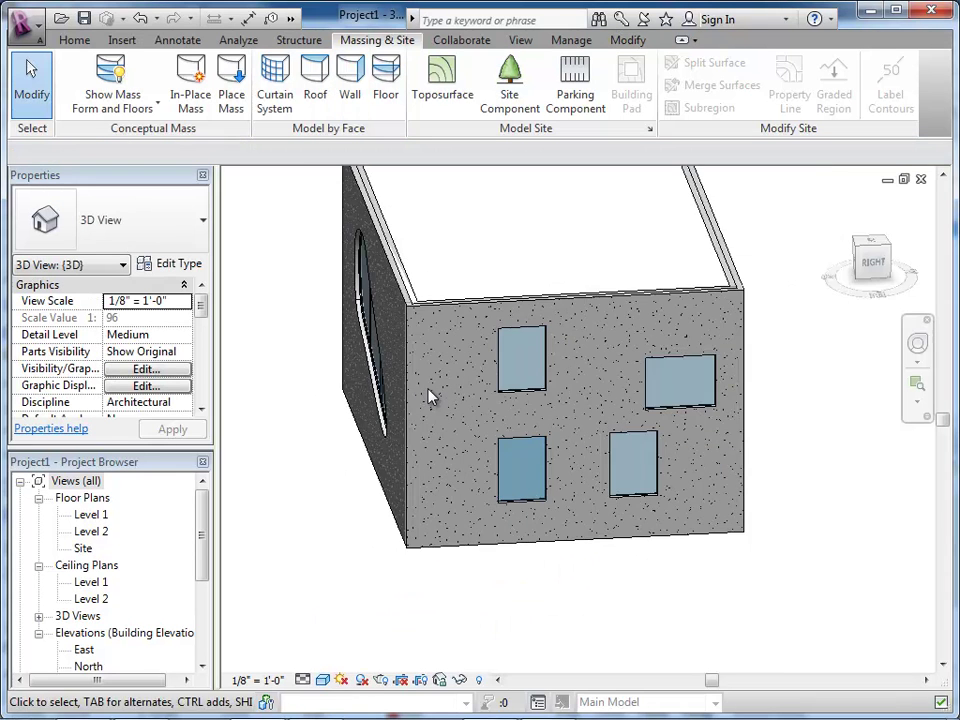
{"action": "middle_click_drag", "start_coordinate": [372, 444], "coordinate": [499, 351], "text": "shift"}
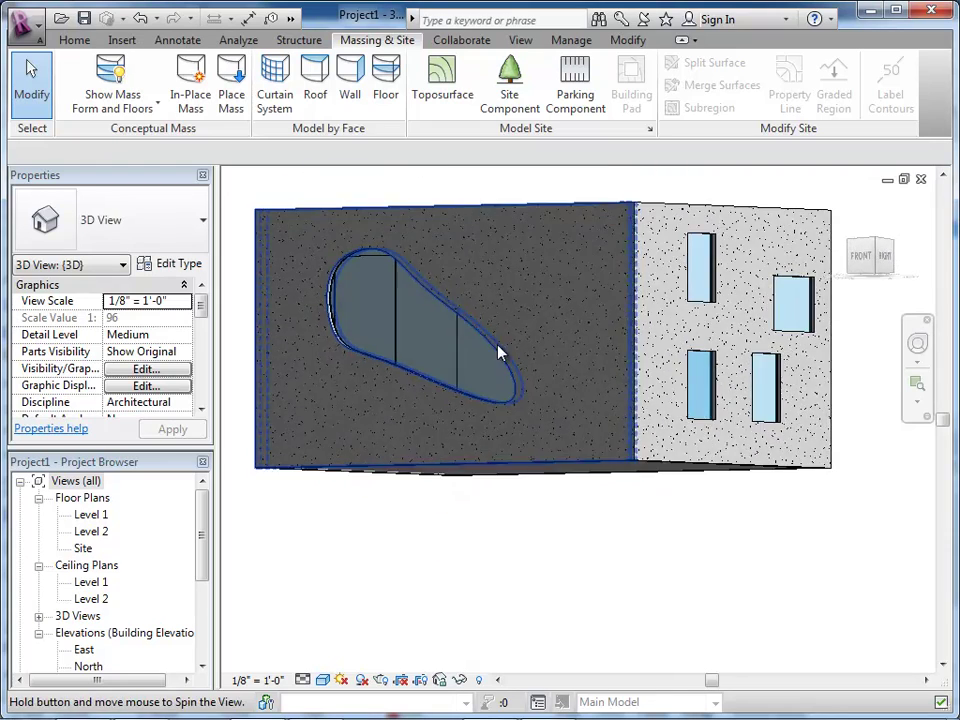
{"action": "scroll", "coordinate": [495, 426], "scroll_direction": "up", "scroll_amount": 4}
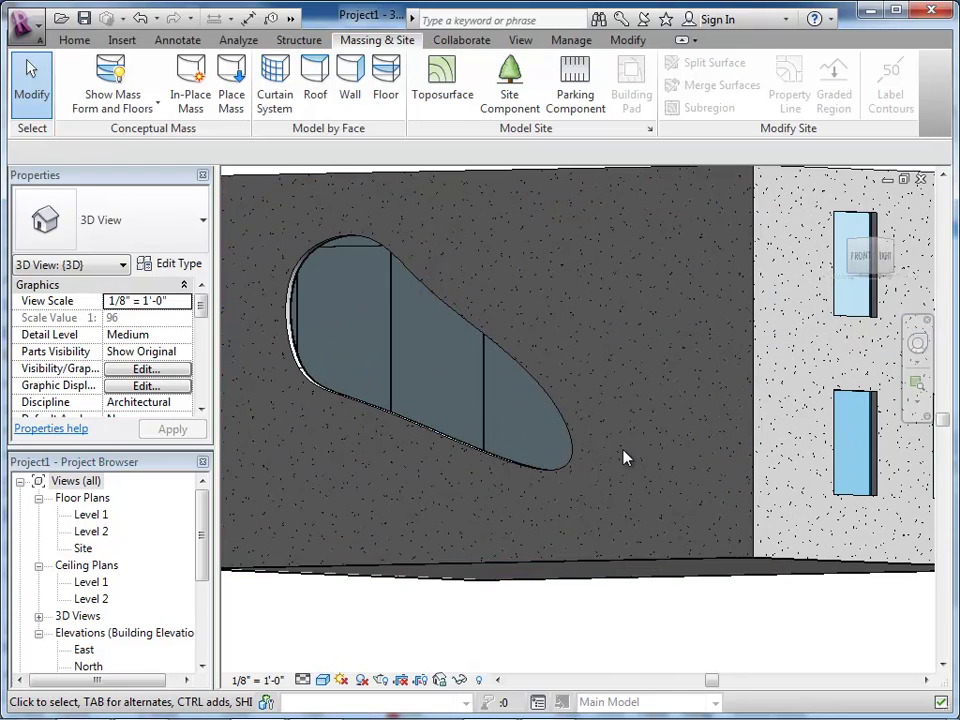
{"action": "middle_click_drag", "start_coordinate": [306, 429], "coordinate": [401, 388], "text": "shift"}
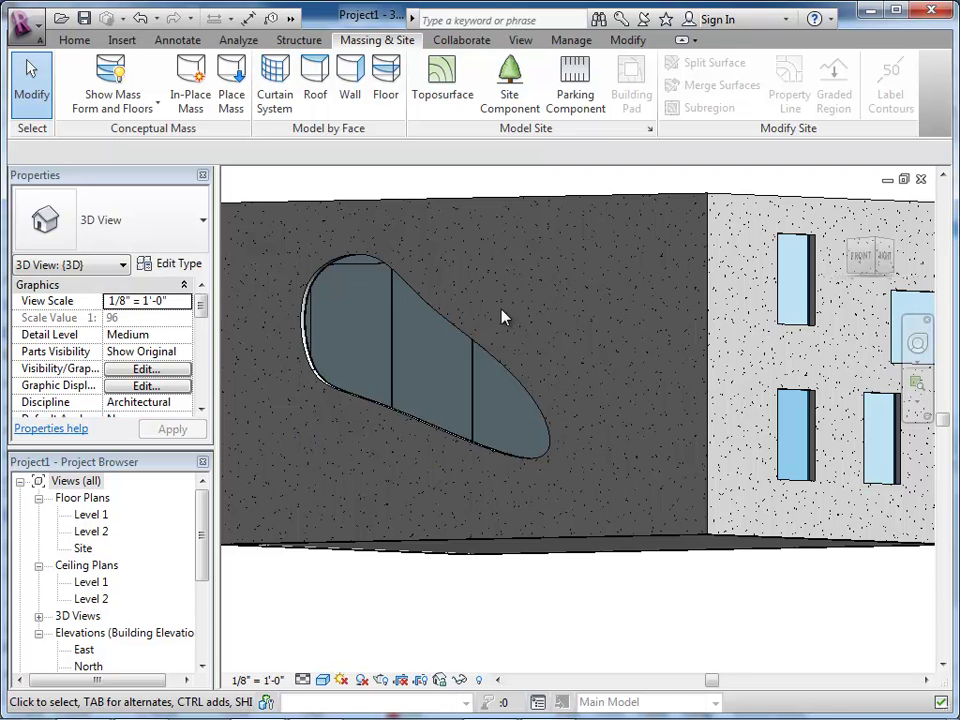
{"action": "scroll", "coordinate": [504, 317], "scroll_direction": "up", "scroll_amount": 5}
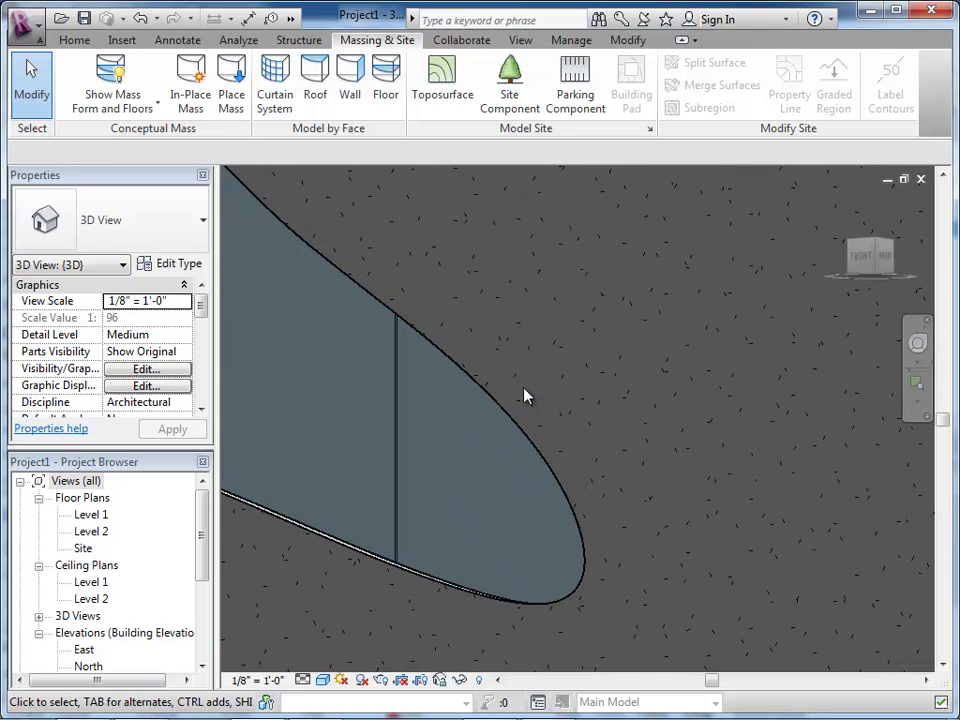
{"action": "scroll", "coordinate": [528, 335], "scroll_direction": "down", "scroll_amount": 2}
{"action": "middle_click_drag", "start_coordinate": [529, 328], "coordinate": [664, 422], "text": "shift"}
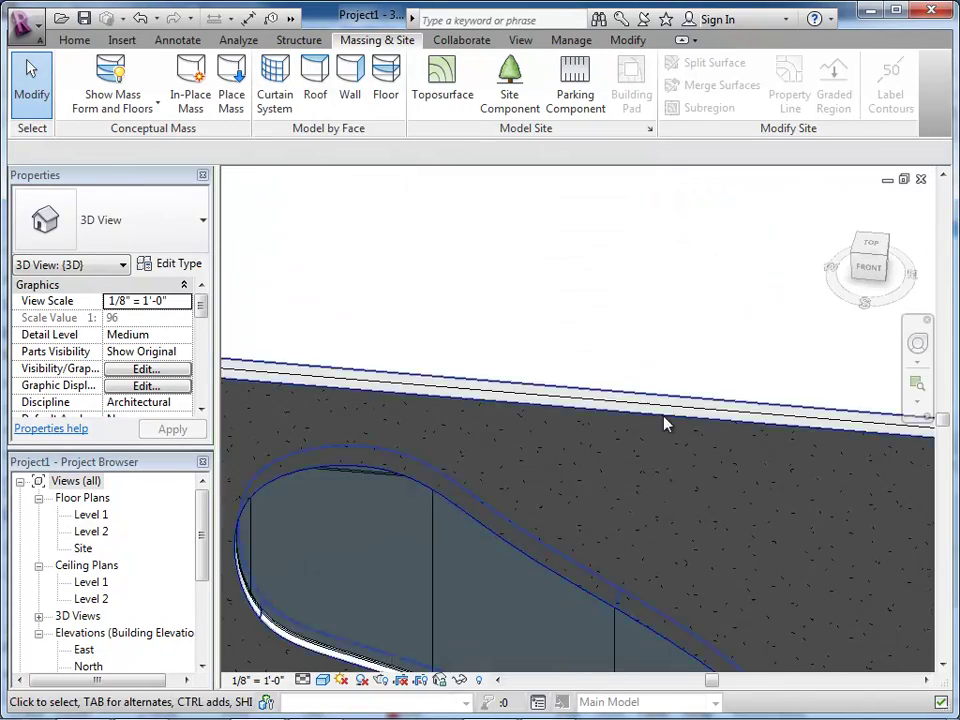
{"action": "scroll", "coordinate": [660, 385], "scroll_direction": "down", "scroll_amount": 3}
{"action": "middle_click_drag", "start_coordinate": [651, 348], "coordinate": [452, 268], "text": "shift"}
{"action": "scroll", "coordinate": [510, 350], "scroll_direction": "down", "scroll_amount": 2}
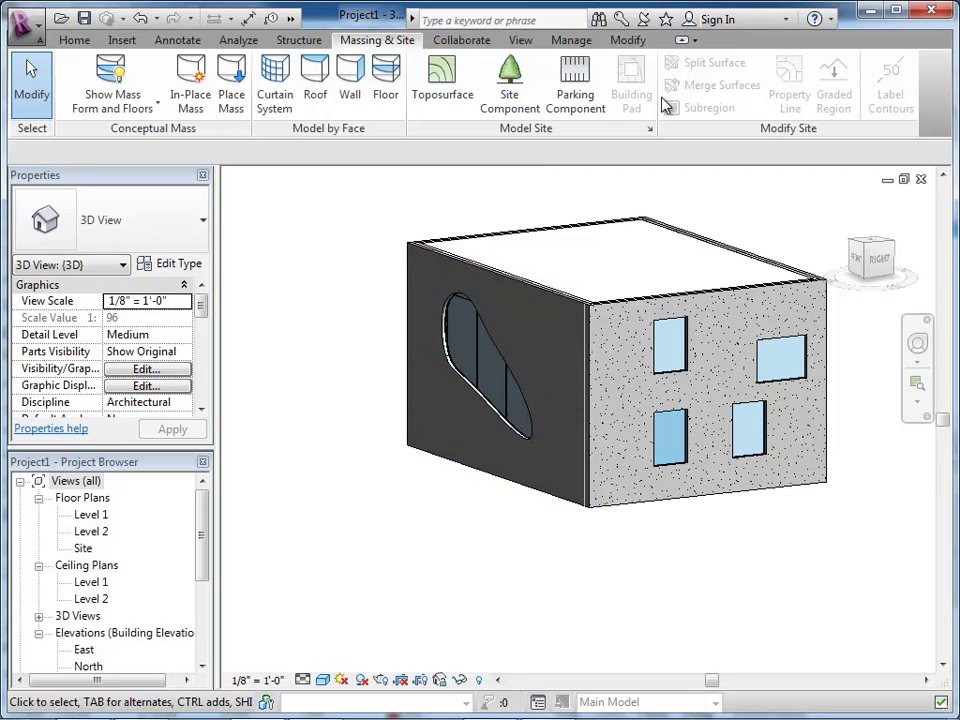
- Close the Revit project without saving, and cancel closing the Rhino model
{"action": "left_click", "coordinate": [930, 11]}
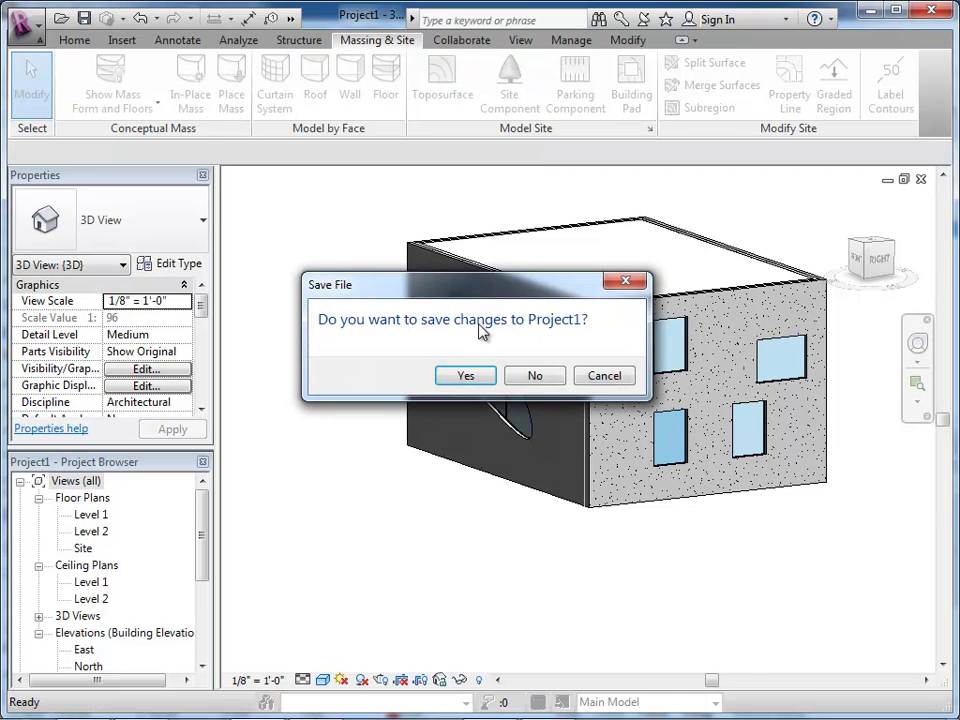
{"action": "left_click", "coordinate": [531, 379]}
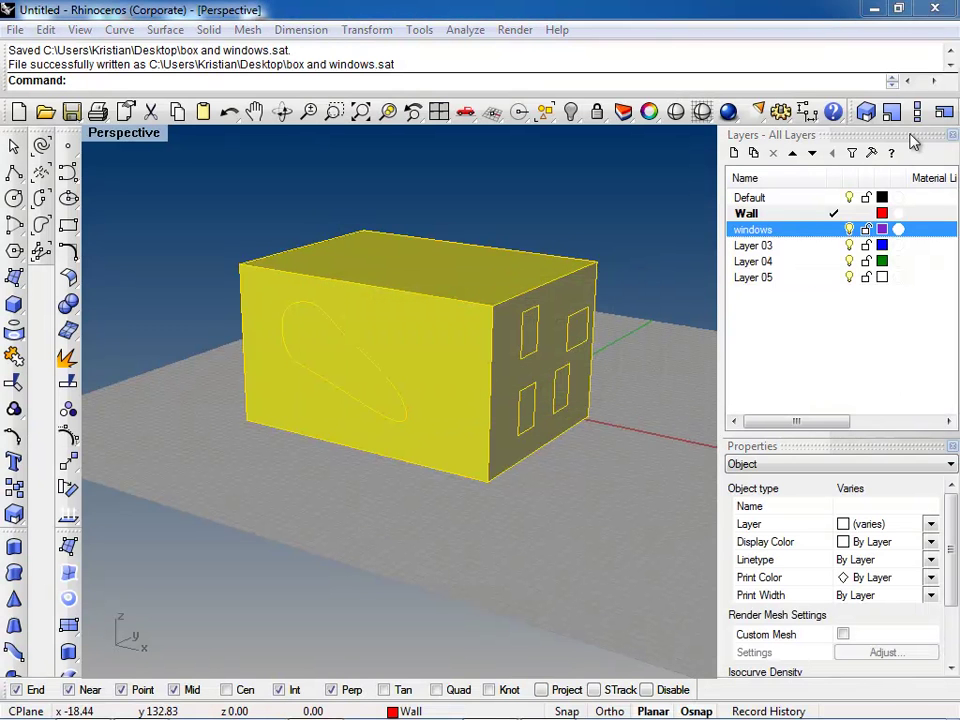
{"action": "left_click", "coordinate": [935, 9]}
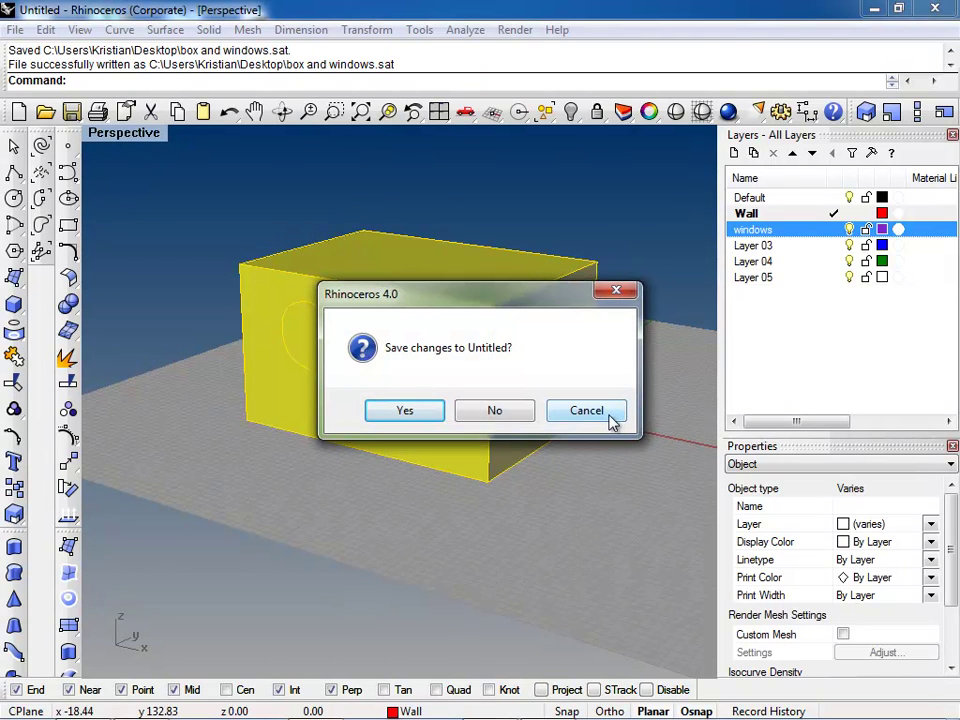
{"action": "left_click", "coordinate": [587, 412]}
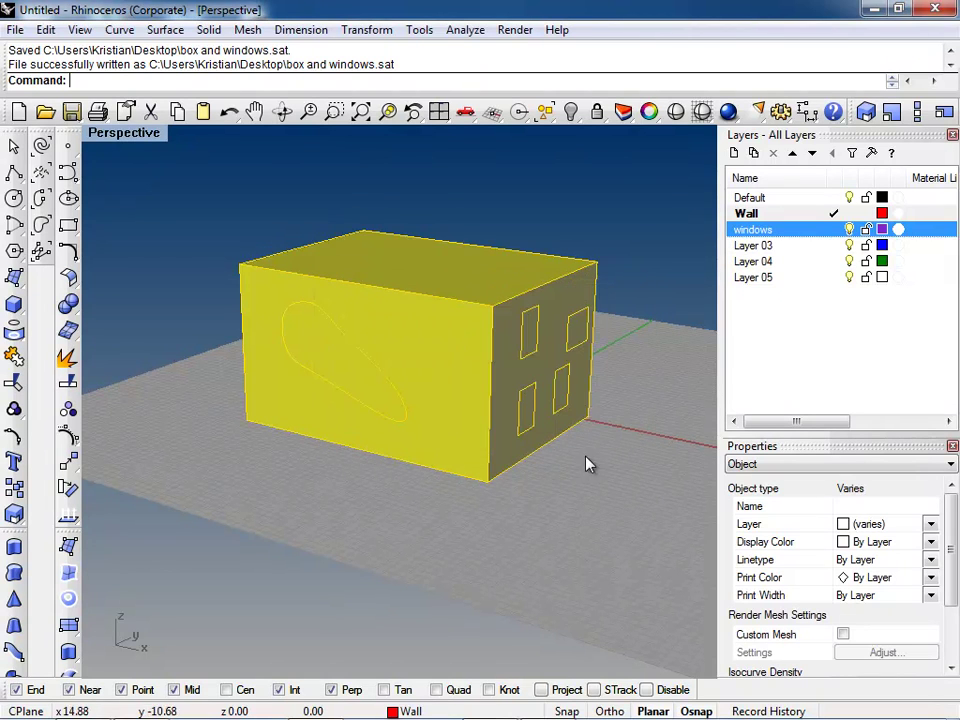
- Select the wall box and orbit the Perspective view to inspect its window faces
{"action": "left_click", "coordinate": [450, 381]}
{"action": "right_click_drag", "start_coordinate": [556, 466], "coordinate": [491, 441]}
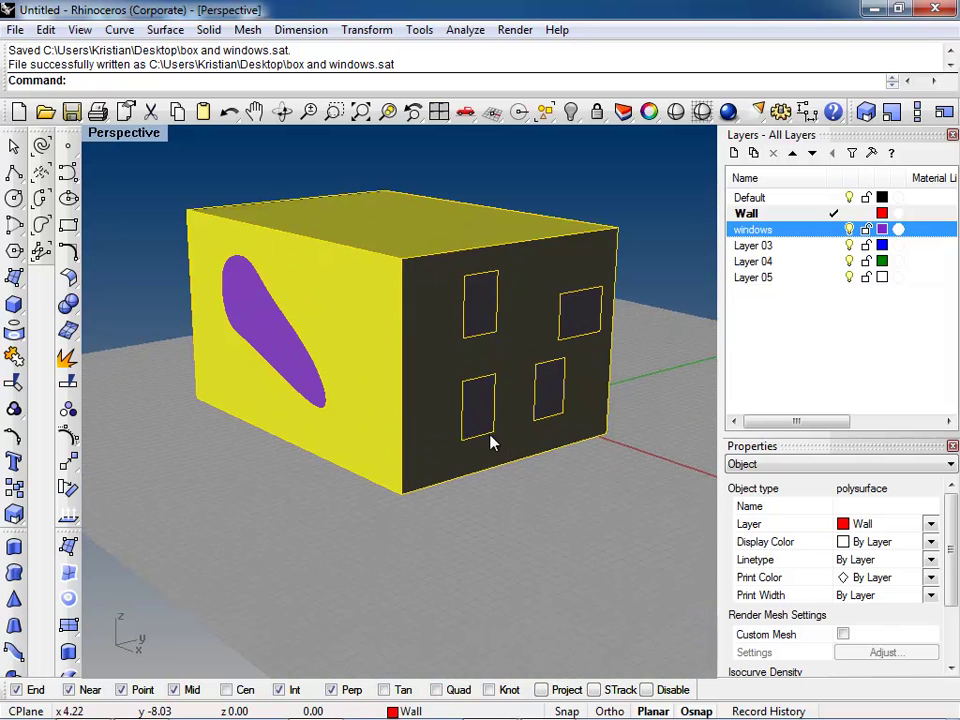
{"action": "scroll", "coordinate": [456, 429], "scroll_direction": "down", "scroll_amount": 3}
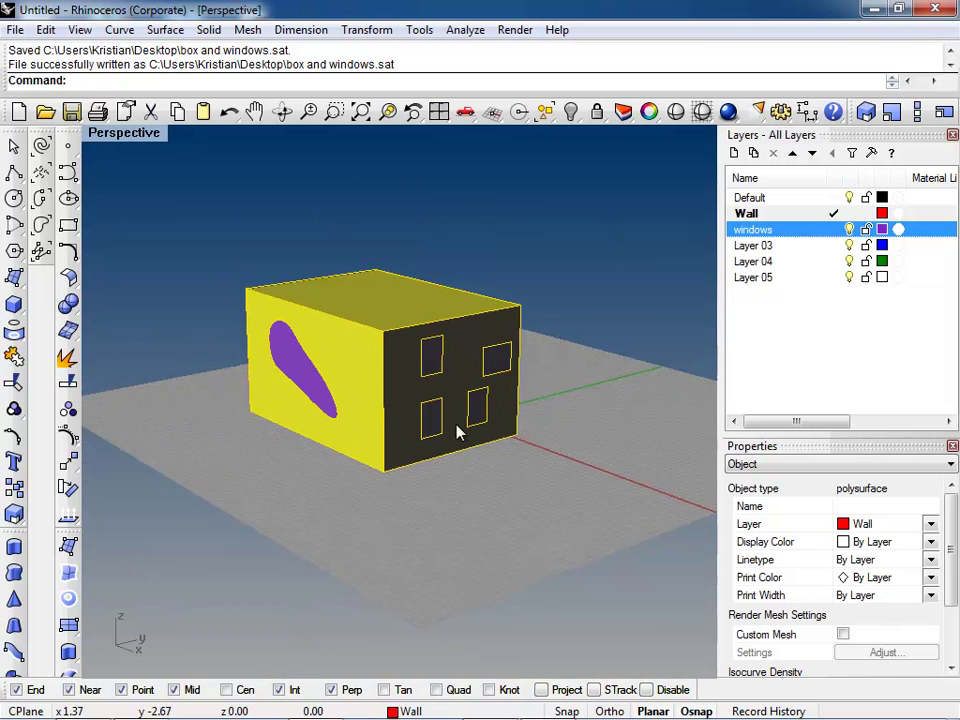
{"action": "right_click_drag", "start_coordinate": [519, 454], "coordinate": [429, 439]}
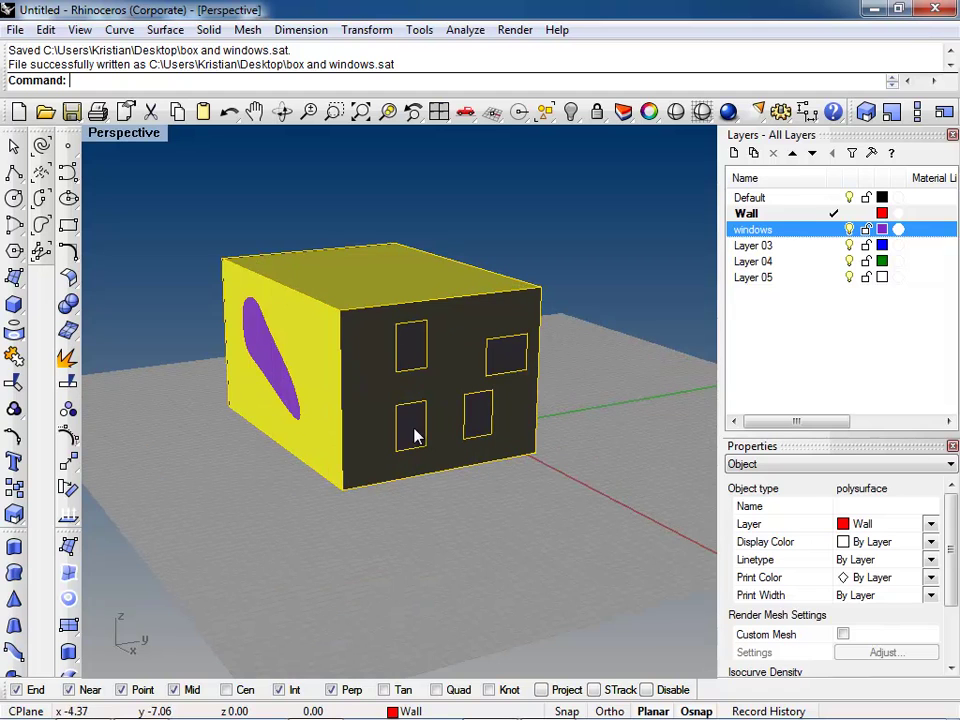
{"action": "left_click", "coordinate": [414, 436], "text": "shift"}
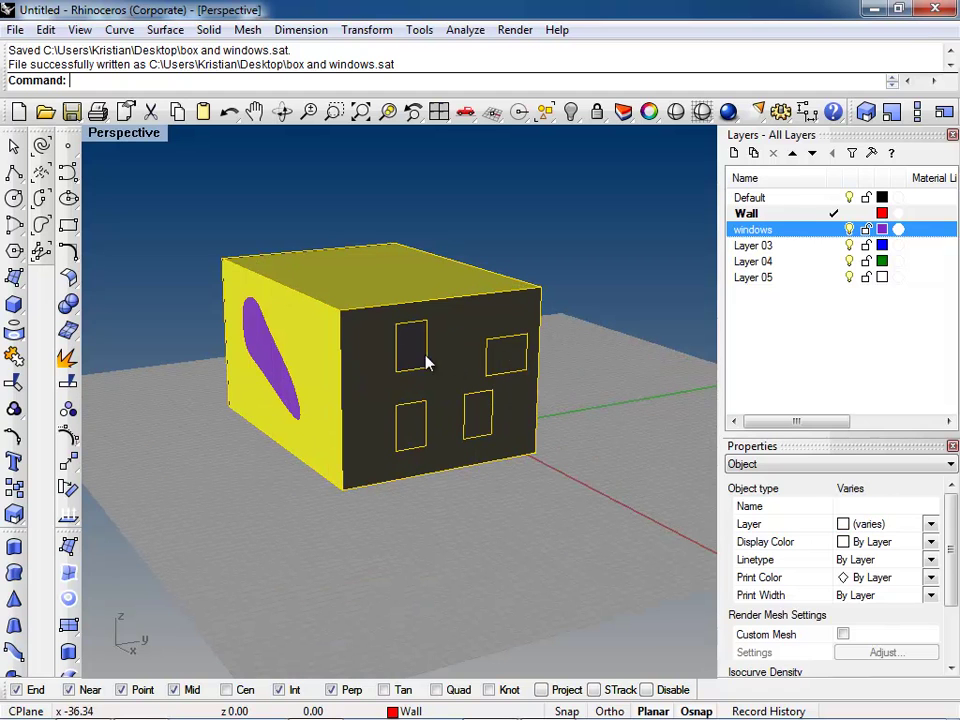
{"action": "right_click_drag", "start_coordinate": [403, 362], "coordinate": [388, 414]}
{"action": "left_click", "coordinate": [647, 476]}
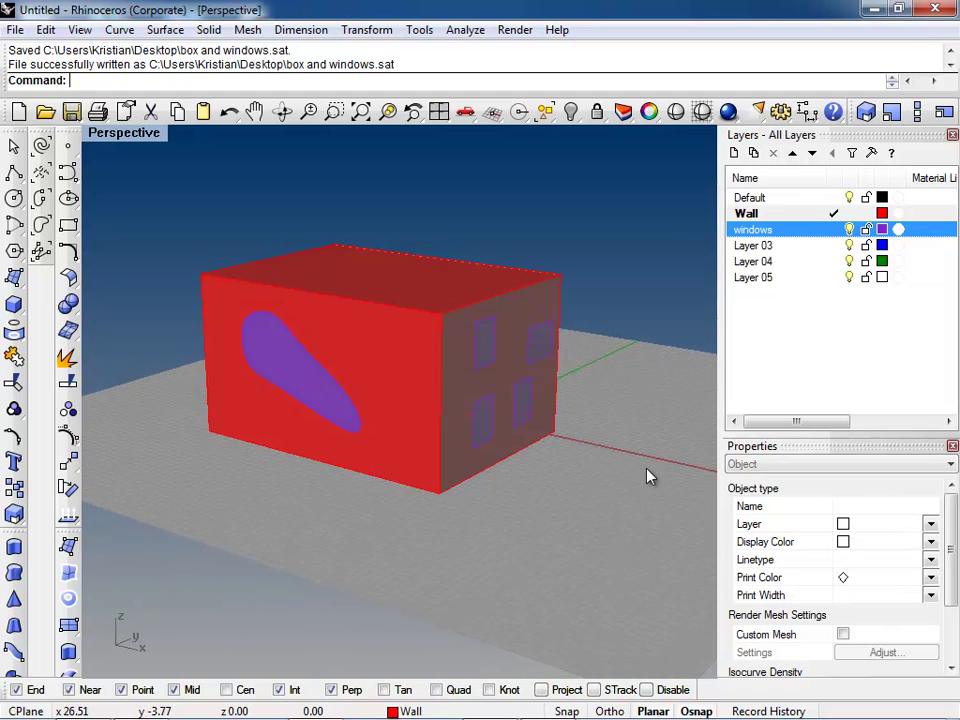
{"action": "scroll", "coordinate": [467, 454], "scroll_direction": "down", "scroll_amount": 3}
- Copy the wall box with its window surfaces and place the copy beside the original
{"action": "left_click", "coordinate": [464, 456]}
{"action": "type", "text": "c"}
{"action": "key", "text": "Return"}
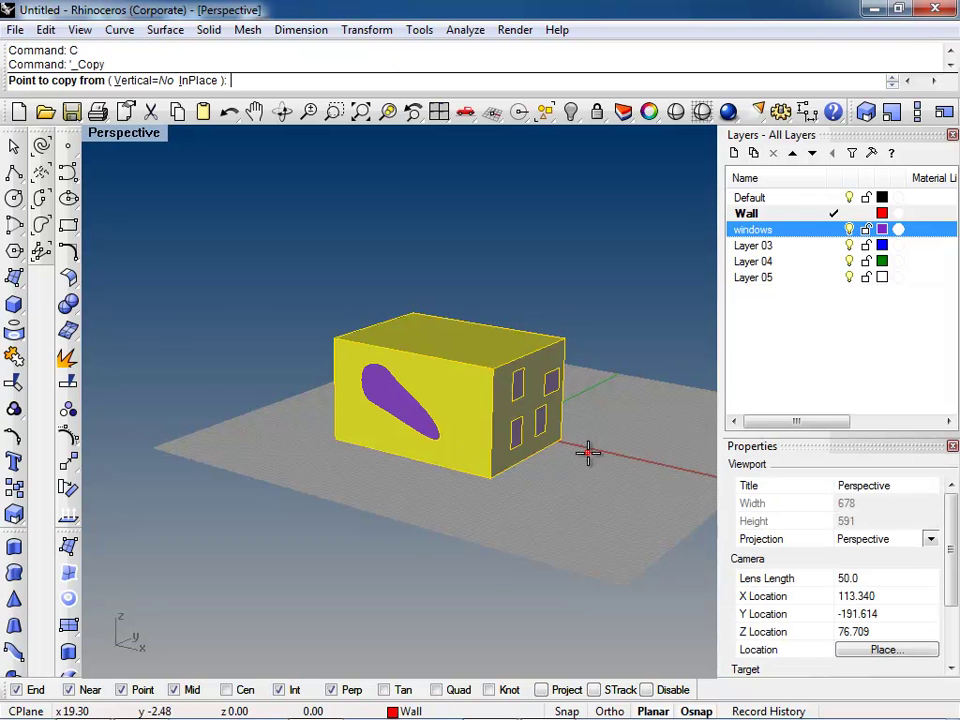
{"action": "left_click", "coordinate": [560, 440]}
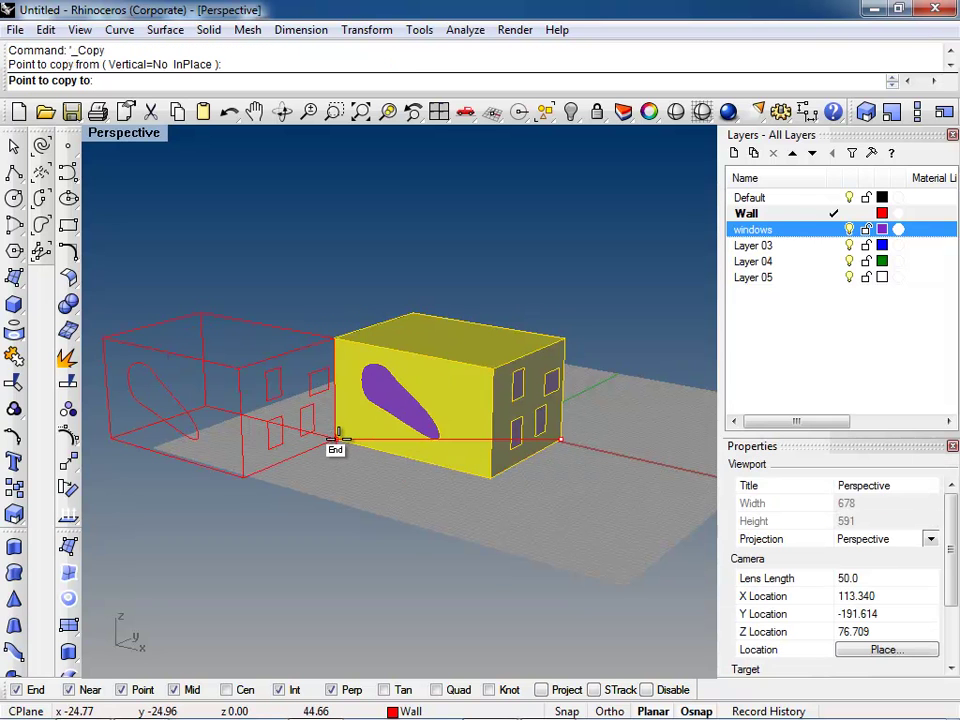
{"action": "key", "text": "Escape"}
{"action": "key", "text": "Escape"}
{"action": "left_click_drag", "start_coordinate": [391, 318], "coordinate": [390, 316]}
{"action": "right_click_drag", "start_coordinate": [400, 330], "coordinate": [518, 443]}
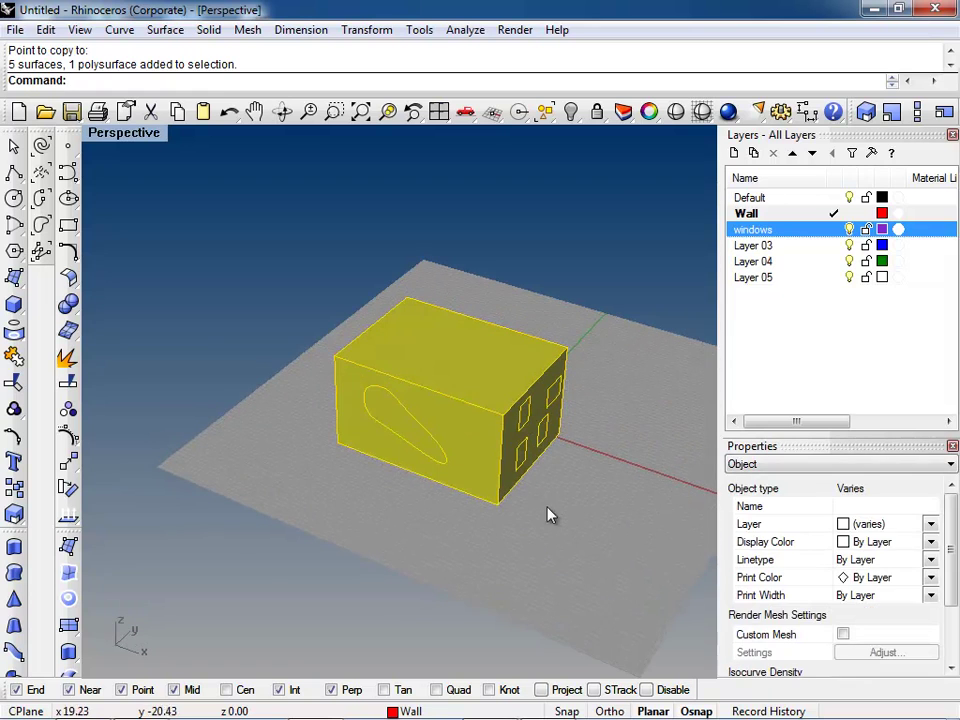
{"action": "type", "text": "c"}
{"action": "key", "text": "Return"}
{"action": "left_click", "coordinate": [497, 503]}
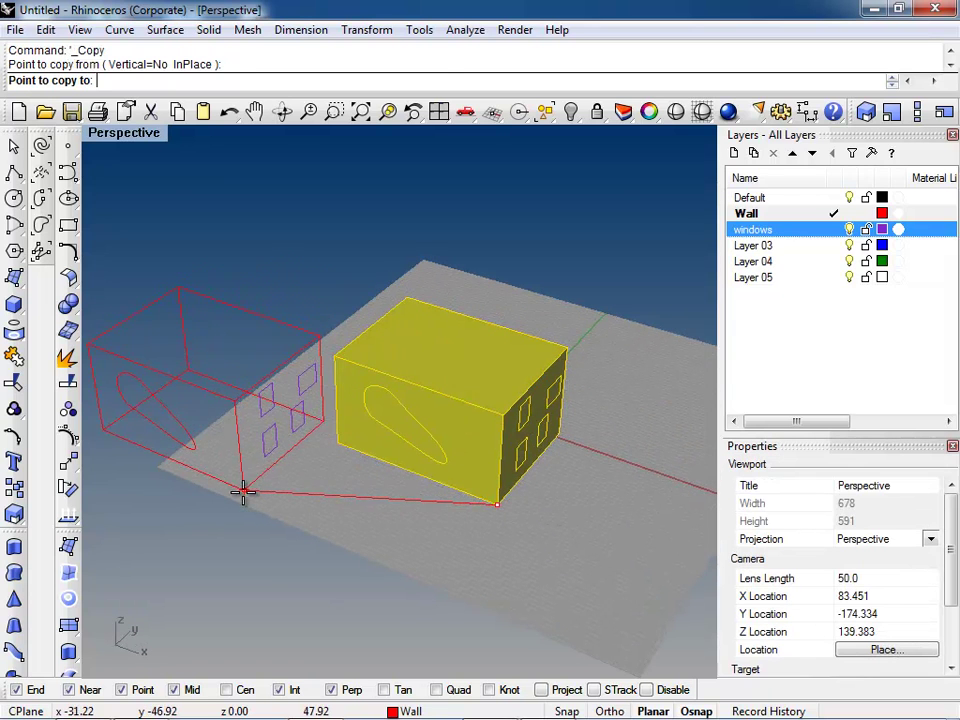
{"action": "left_click", "coordinate": [238, 508]}
{"action": "key", "text": "Return"}
- Move the original box and windows so it butts against the copied box
{"action": "left_click_drag", "start_coordinate": [317, 458], "coordinate": [148, 338]}
{"action": "scroll", "coordinate": [335, 440], "scroll_direction": "up", "scroll_amount": 3}
{"action": "type", "text": "m"}
{"action": "key", "text": "Return"}
{"action": "left_click", "coordinate": [311, 454]}
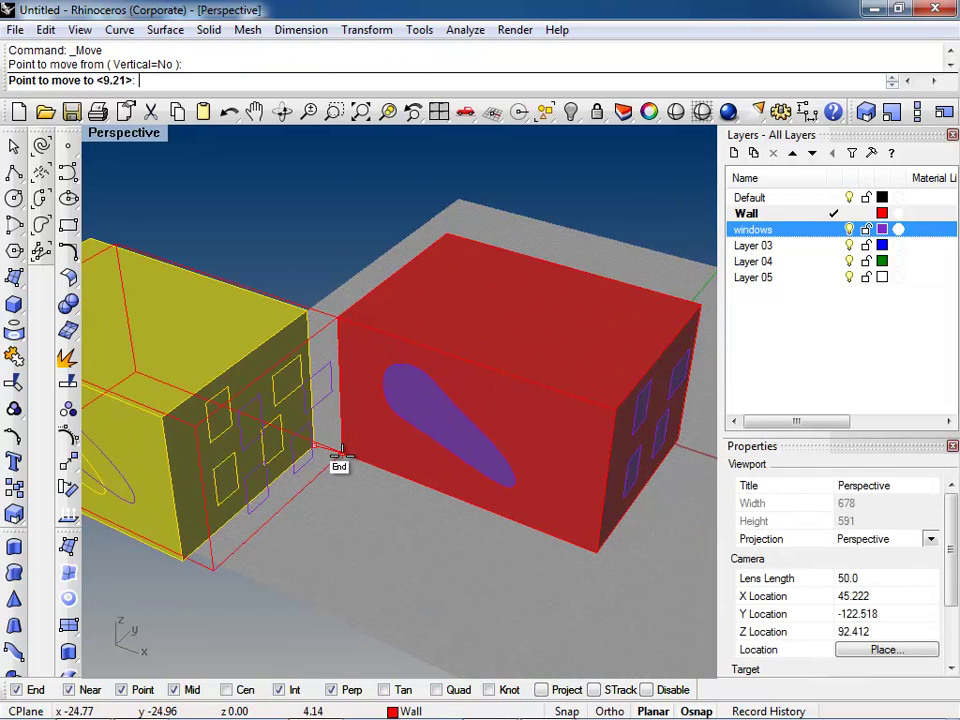
{"action": "left_click", "coordinate": [336, 461]}
{"action": "key", "text": "Escape"}
{"action": "right_click_drag", "start_coordinate": [602, 379], "coordinate": [510, 414]}
{"action": "scroll", "coordinate": [536, 450], "scroll_direction": "down", "scroll_amount": 3}
- Convert both boxes and all windows to dense meshes, then select all meshes with SelMesh
{"action": "left_click_drag", "start_coordinate": [640, 480], "coordinate": [153, 244]}
{"action": "type", "text": "mesh"}
{"action": "key", "text": "Return"}
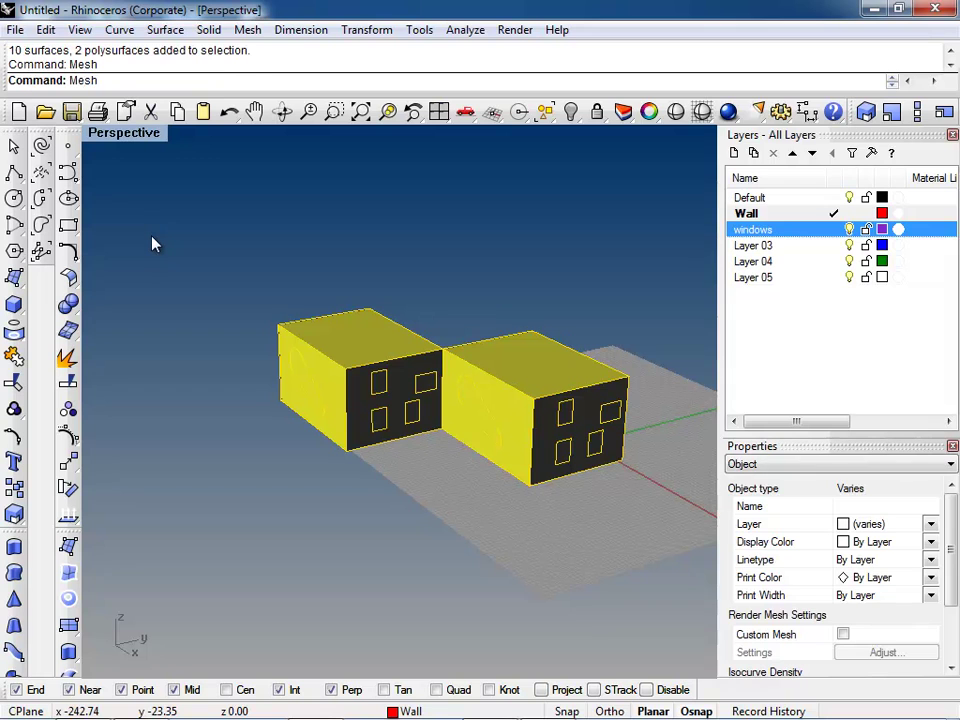
{"action": "left_click_drag", "start_coordinate": [666, 150], "coordinate": [752, 150]}
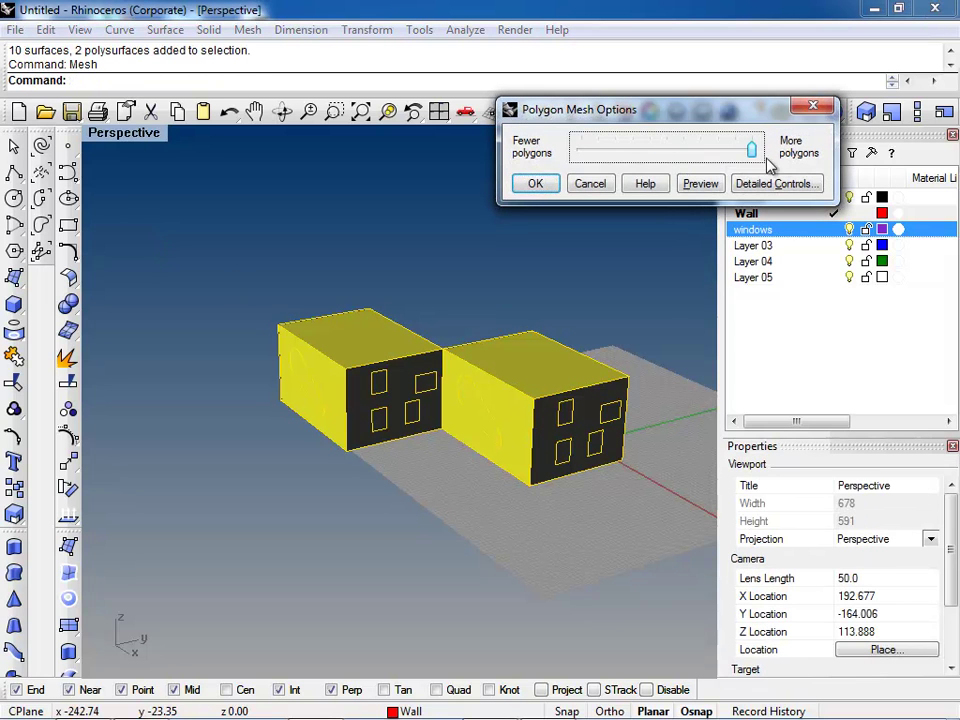
{"action": "left_click", "coordinate": [550, 188]}
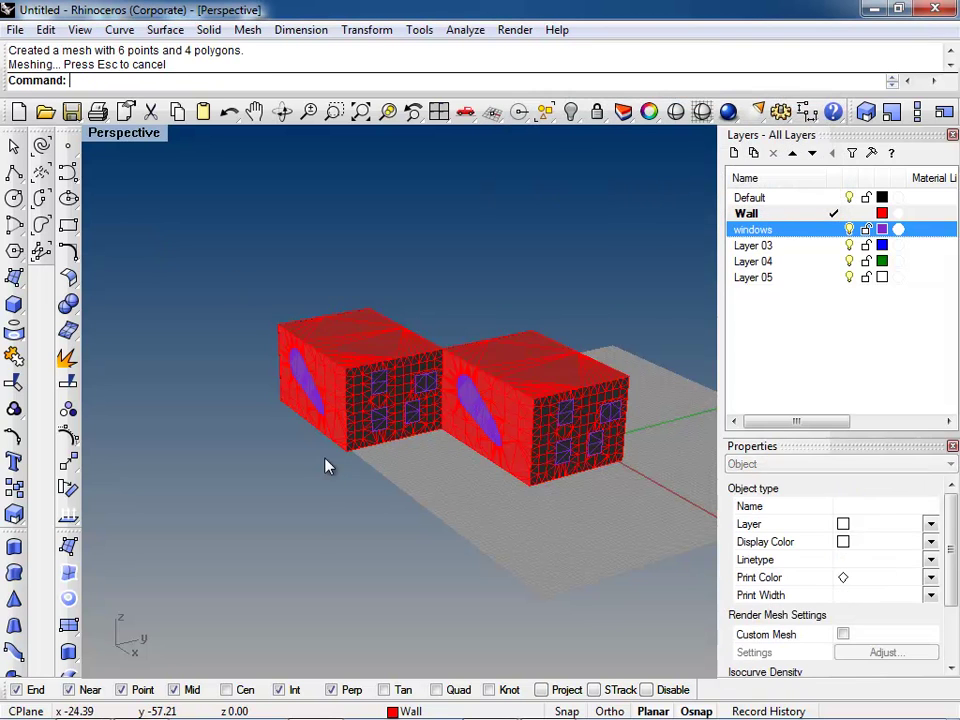
{"action": "left_click", "coordinate": [330, 465]}
{"action": "type", "text": "SelMe"}
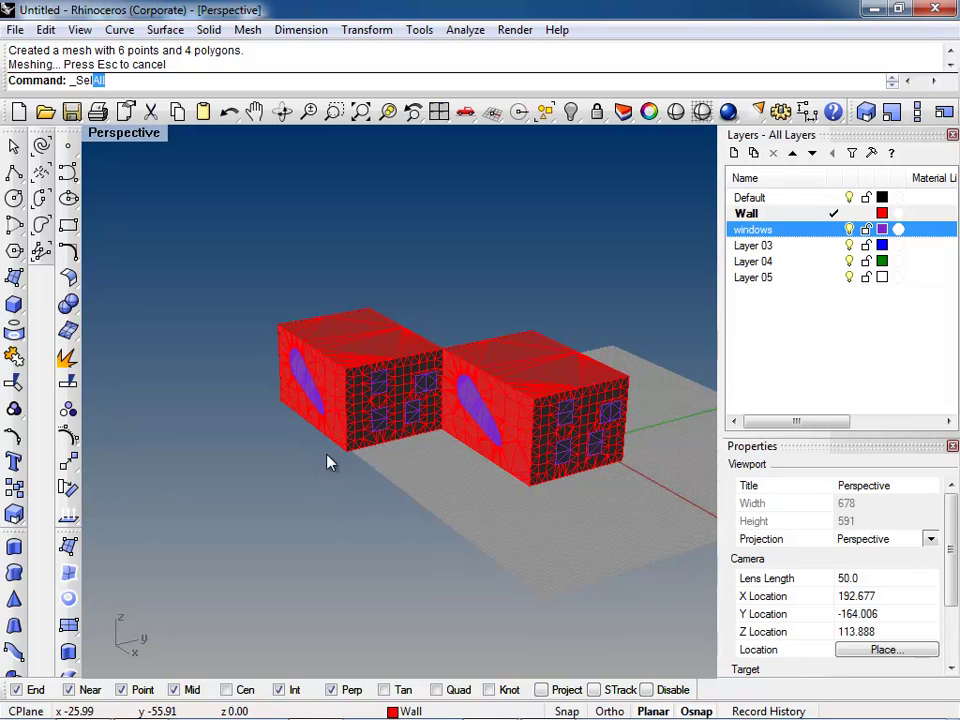
{"action": "key", "text": "Return"}
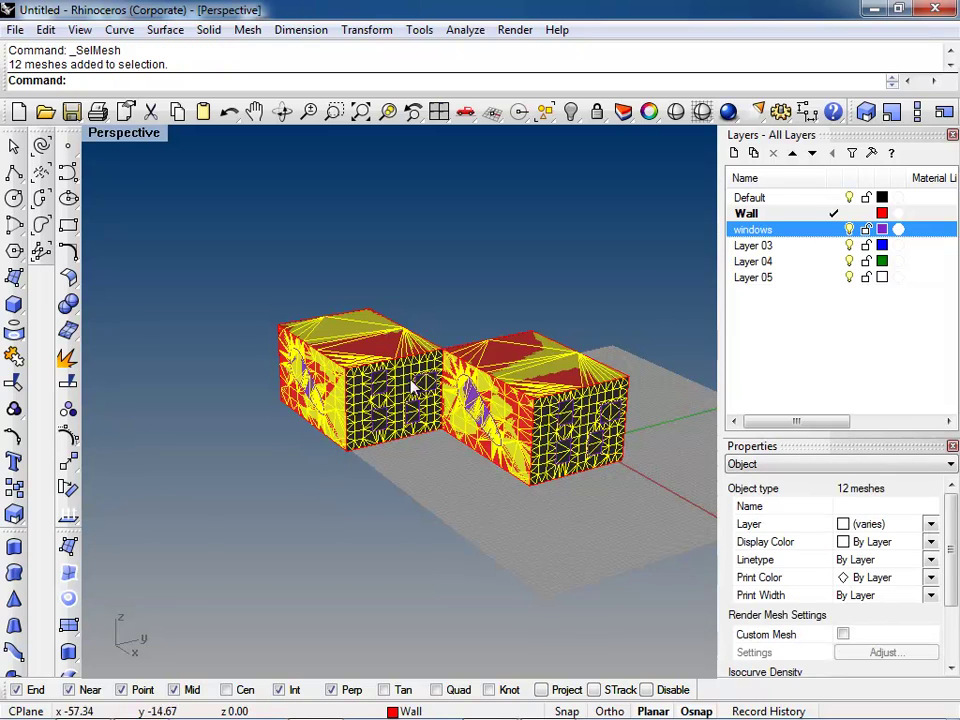
{"action": "scroll", "coordinate": [418, 388], "scroll_direction": "up", "scroll_amount": 5}
{"action": "mouse_move", "coordinate": [481, 453]}
{"action": "right_mouse_down"}
{"action": "mouse_move", "coordinate": [422, 420]}
{"action": "mouse_move", "coordinate": [456, 401]}
{"action": "mouse_move", "coordinate": [477, 455]}
{"action": "right_mouse_up"}
- Export the meshes as AutoCAD drawing BOXES.dwg using the Default export scheme
{"action": "type", "text": "Expor"}
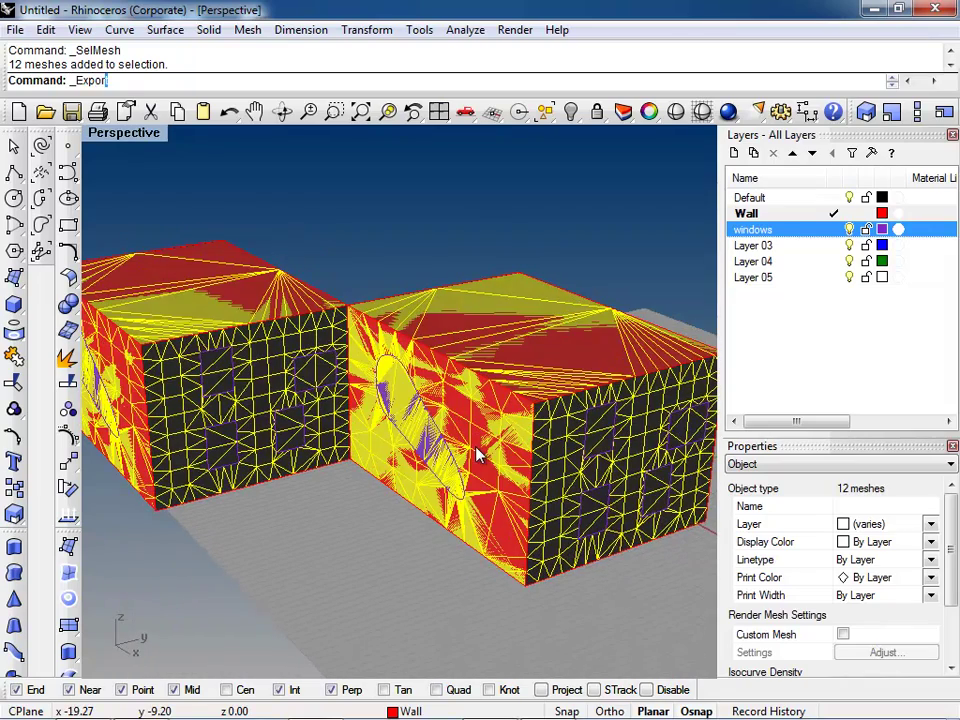
{"action": "key", "text": "Return"}
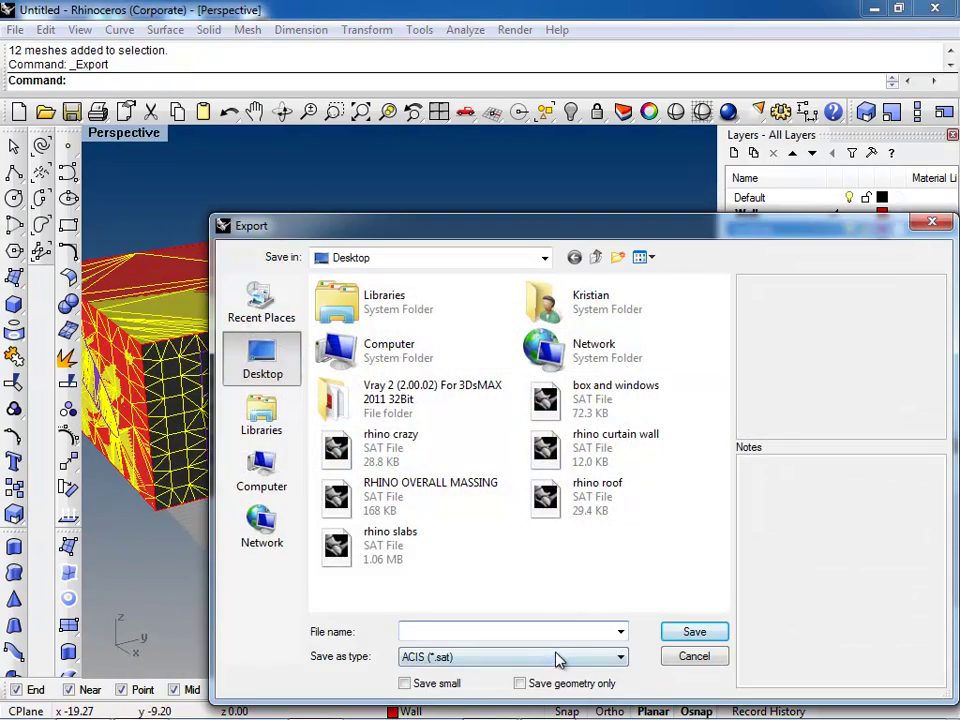
{"action": "left_click", "coordinate": [560, 664]}
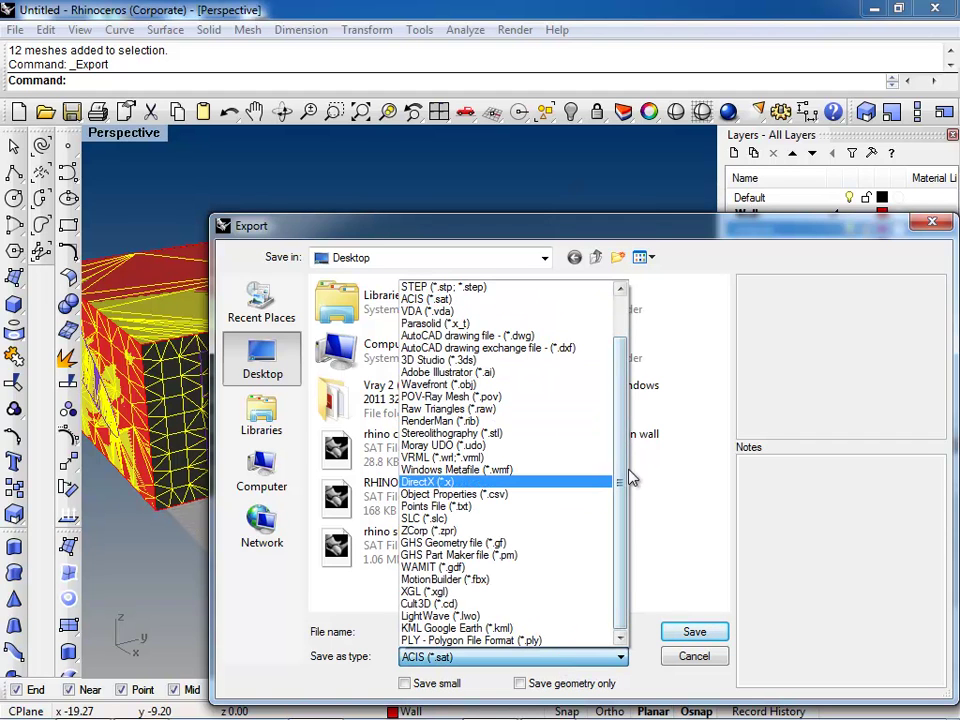
{"action": "left_click_drag", "start_coordinate": [628, 480], "coordinate": [623, 408]}
{"action": "left_click", "coordinate": [552, 386]}
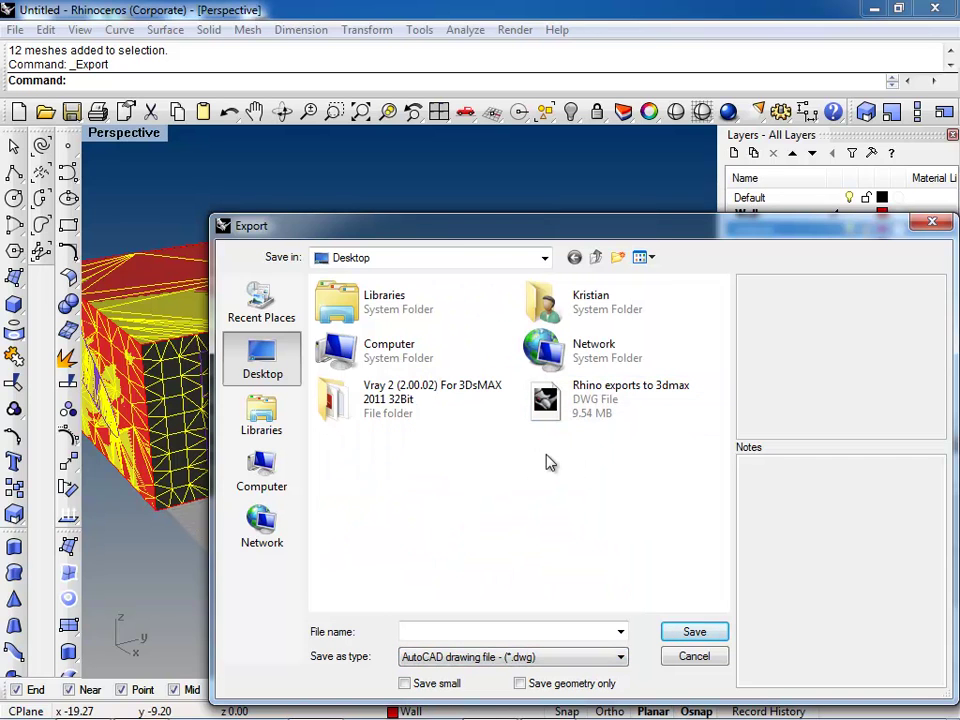
{"action": "left_click", "coordinate": [573, 630]}
{"action": "type", "text": "BOXES"}
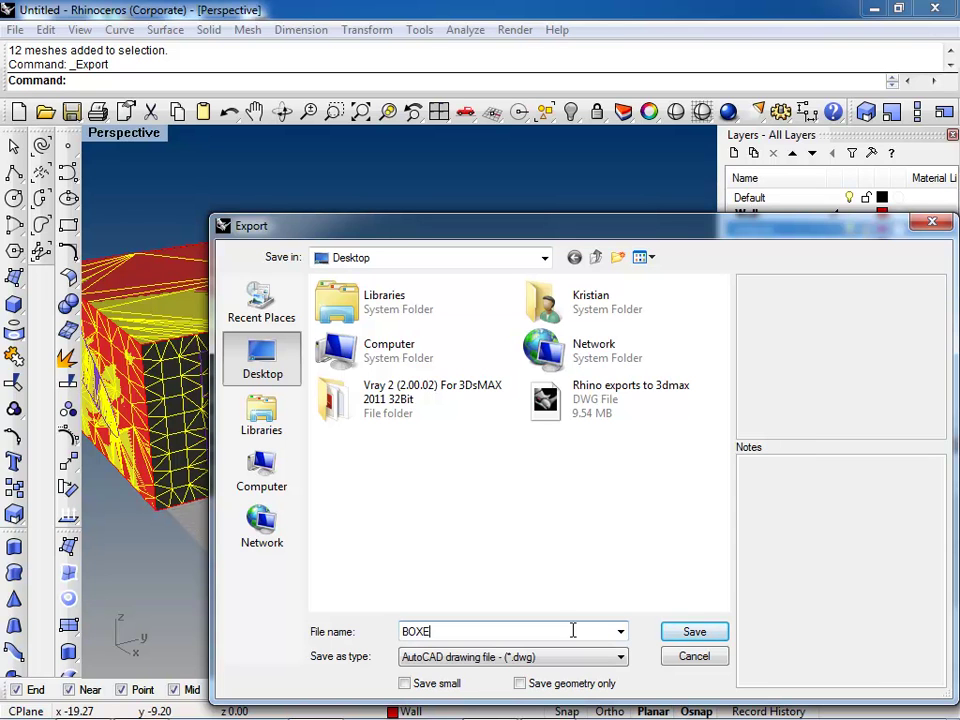
{"action": "key", "text": "Return"}
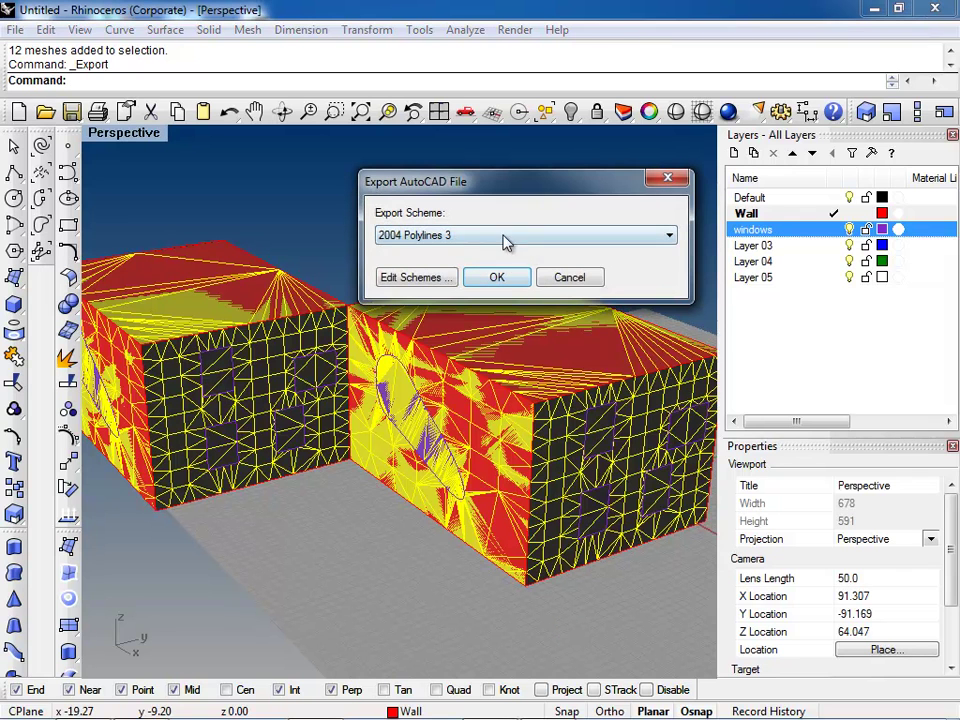
{"action": "left_click", "coordinate": [505, 238]}
{"action": "left_click", "coordinate": [491, 251]}
{"action": "left_click", "coordinate": [490, 284]}
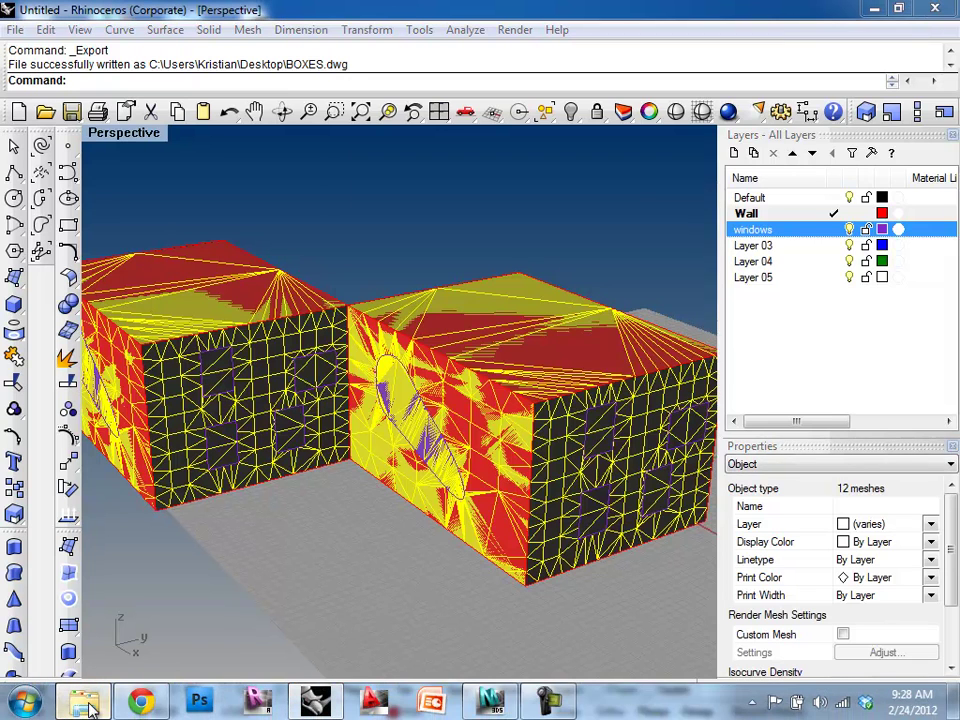
- Open the network _CEE 133 233 folder and a second Explorer window on the Desktop
{"action": "left_click", "coordinate": [86, 704]}
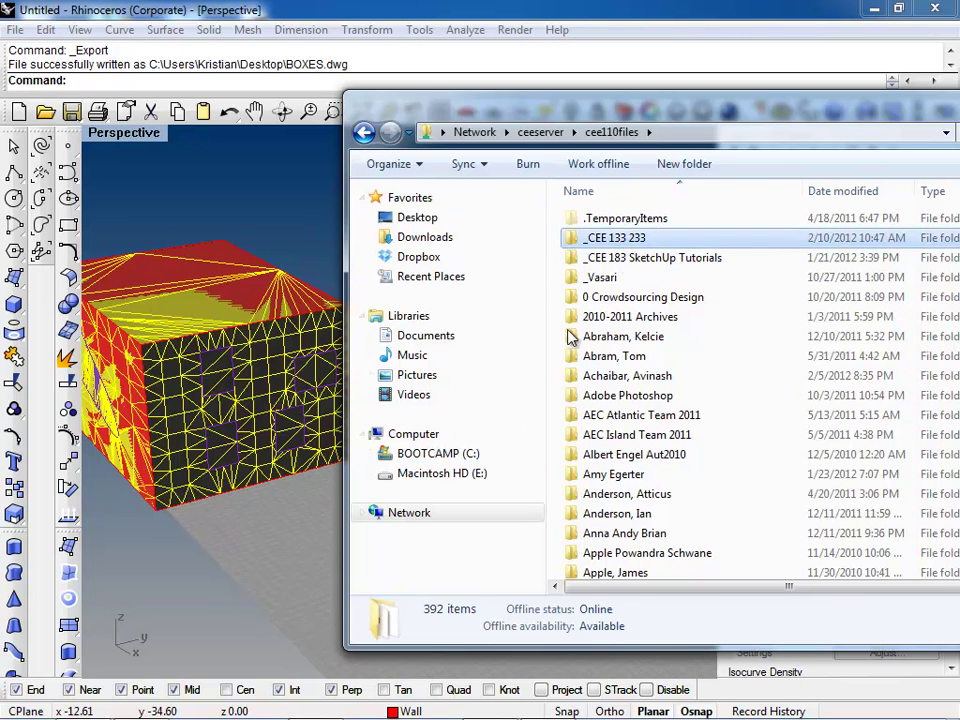
{"action": "double_click", "coordinate": [625, 240]}
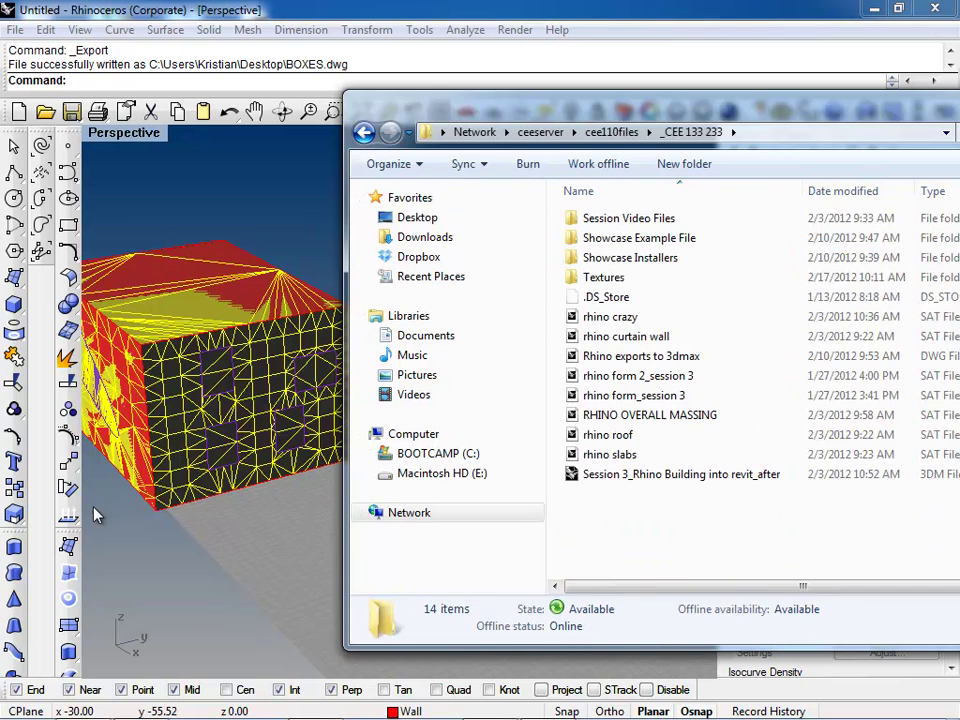
{"action": "left_click", "coordinate": [15, 707]}
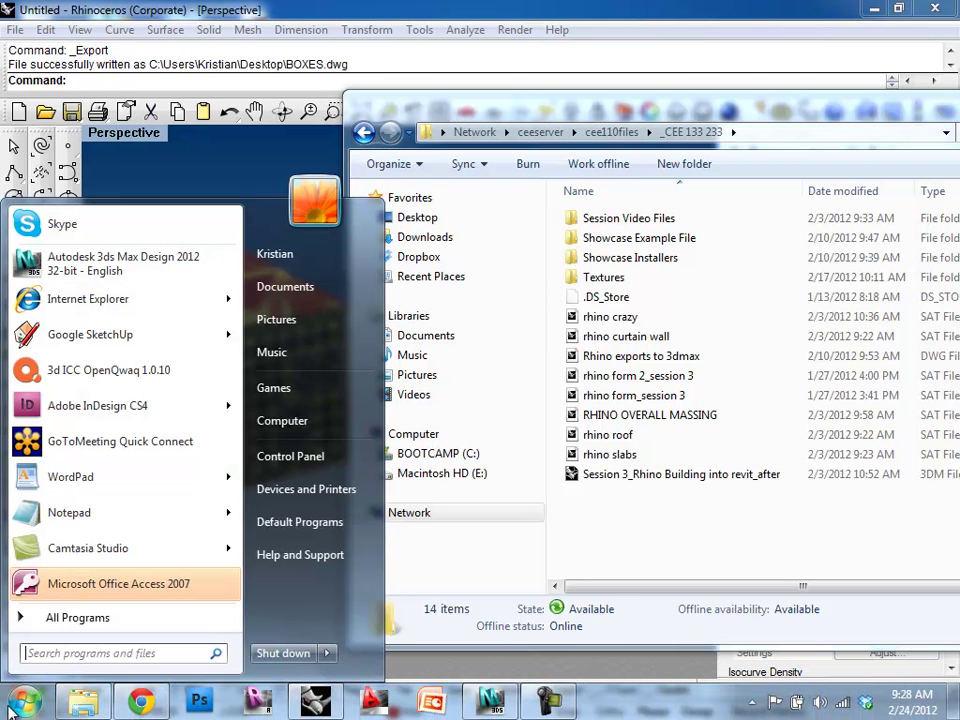
{"action": "left_click", "coordinate": [285, 288]}
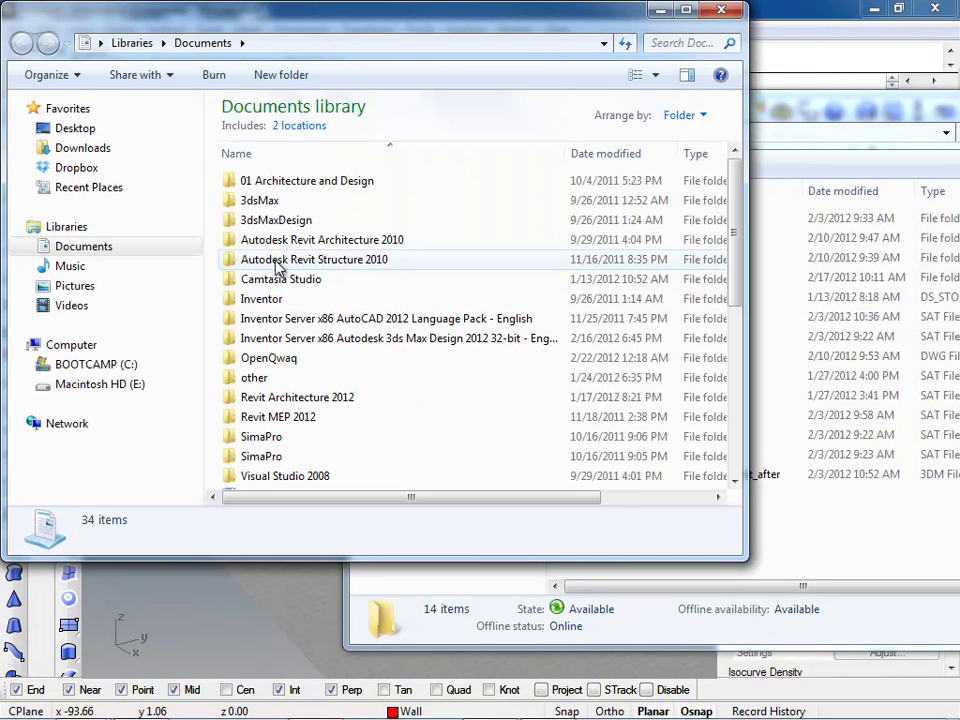
{"action": "double_click", "coordinate": [268, 182]}
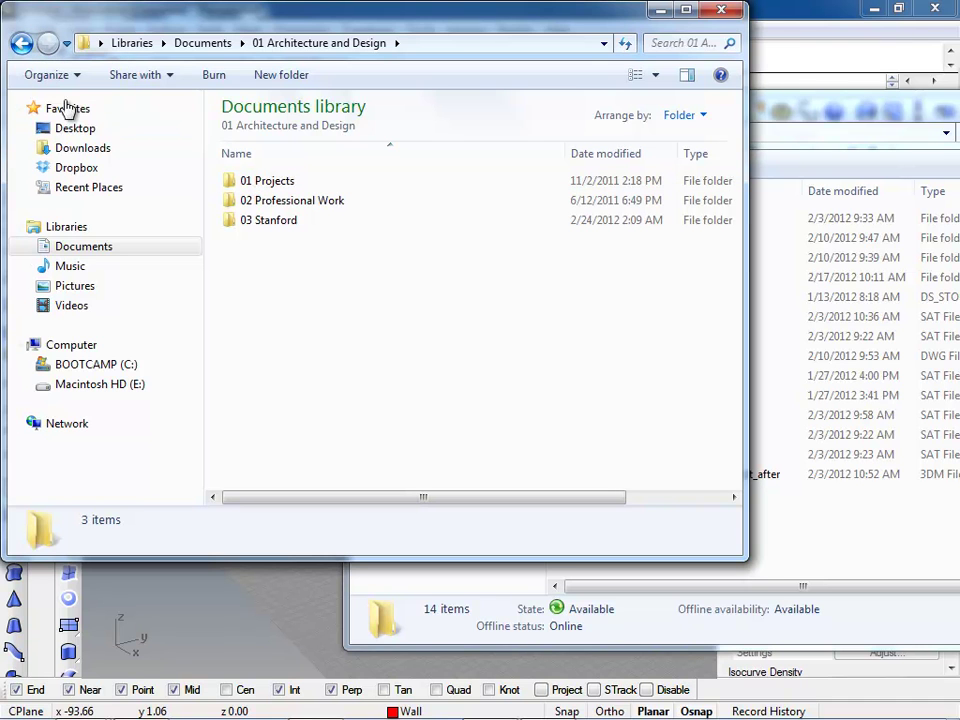
{"action": "left_click", "coordinate": [80, 128]}
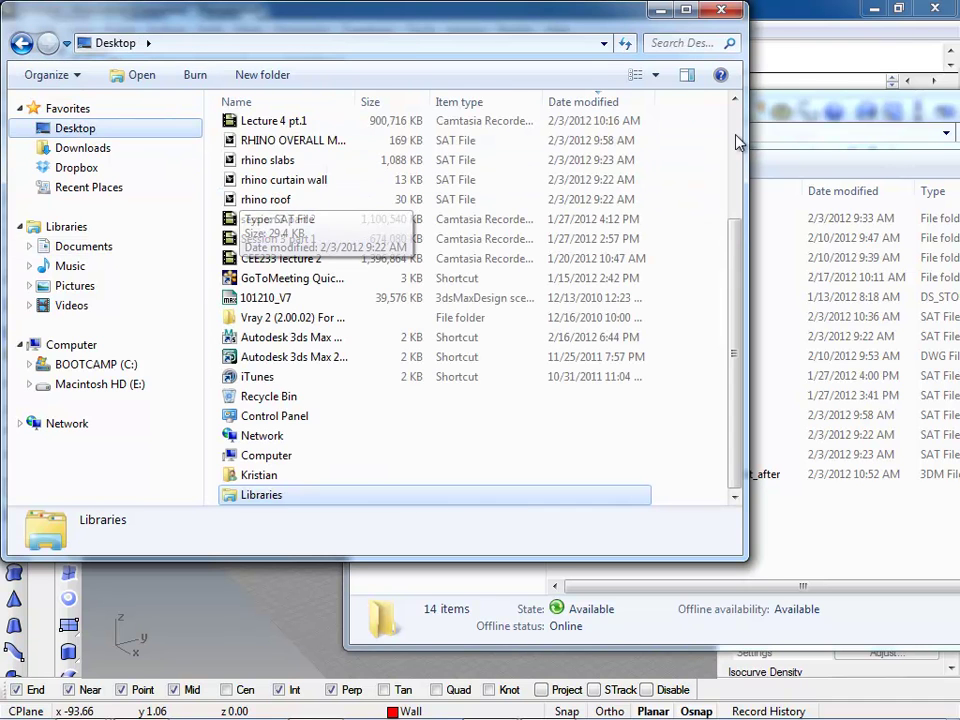
- Drag BOXES from the Desktop into the _CEE 133 233 folder
{"action": "left_click", "coordinate": [770, 160]}
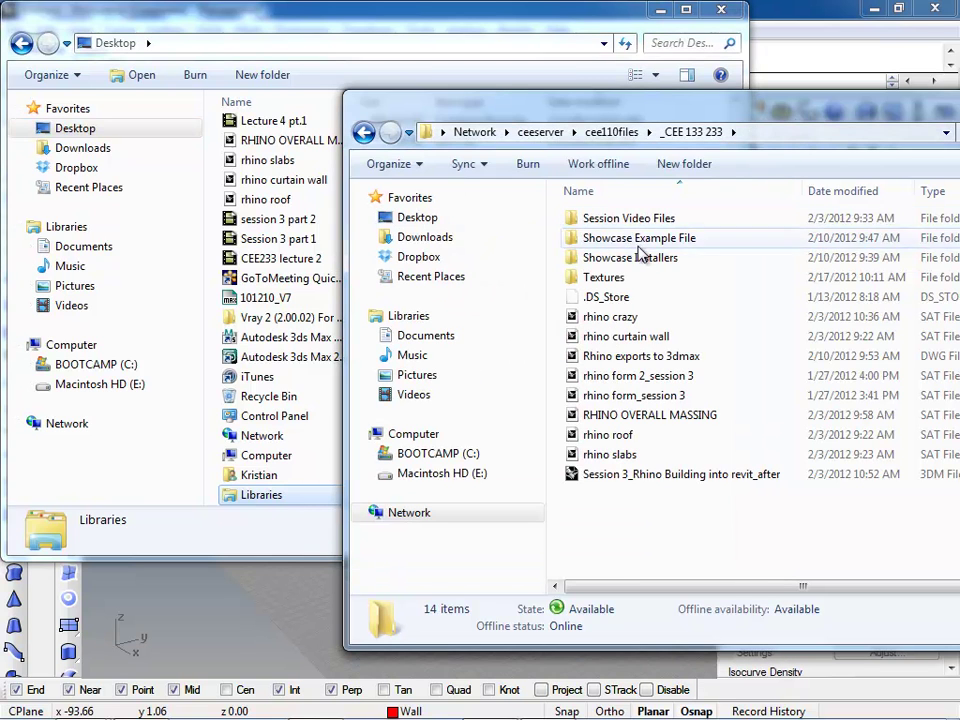
{"action": "left_click", "coordinate": [272, 142]}
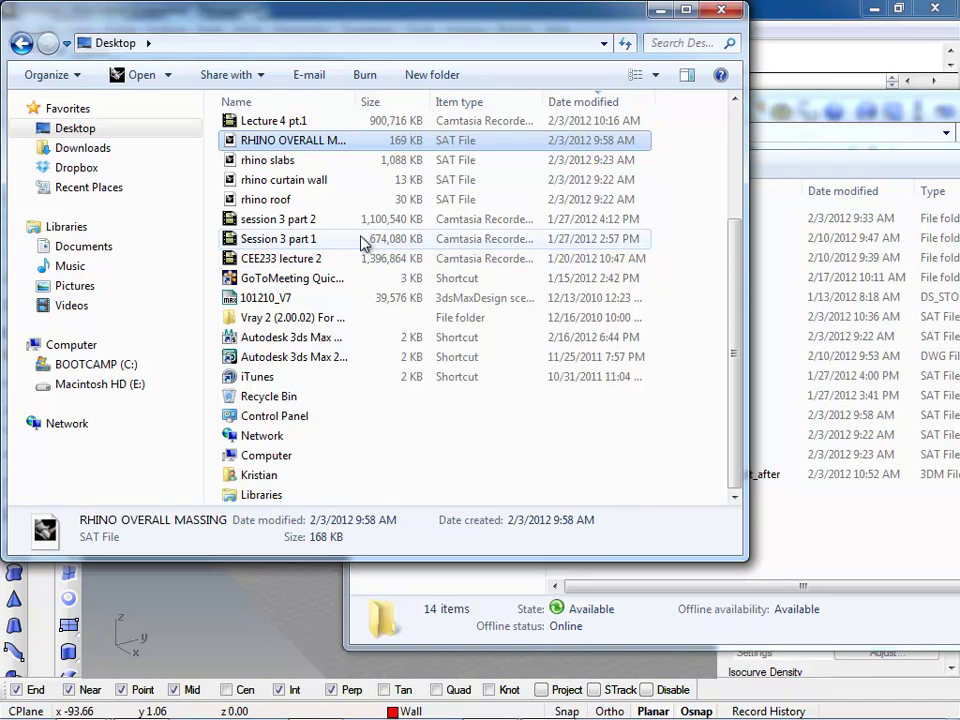
{"action": "left_click", "coordinate": [490, 417]}
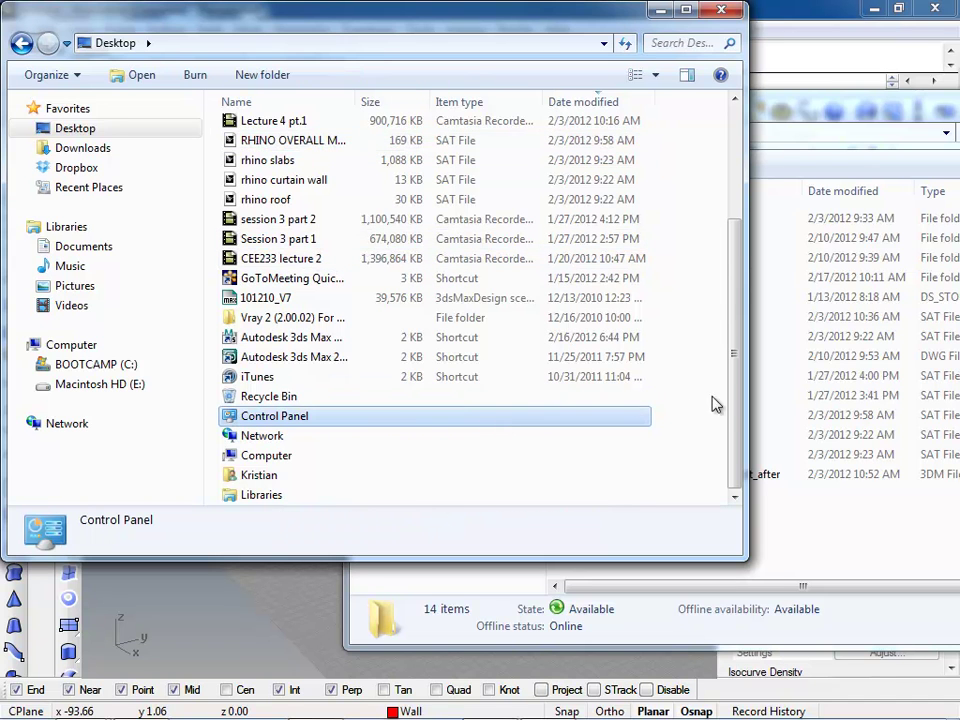
{"action": "key", "text": "Home"}
{"action": "left_click_drag", "start_coordinate": [730, 396], "coordinate": [842, 522]}
{"action": "left_click", "coordinate": [847, 530]}
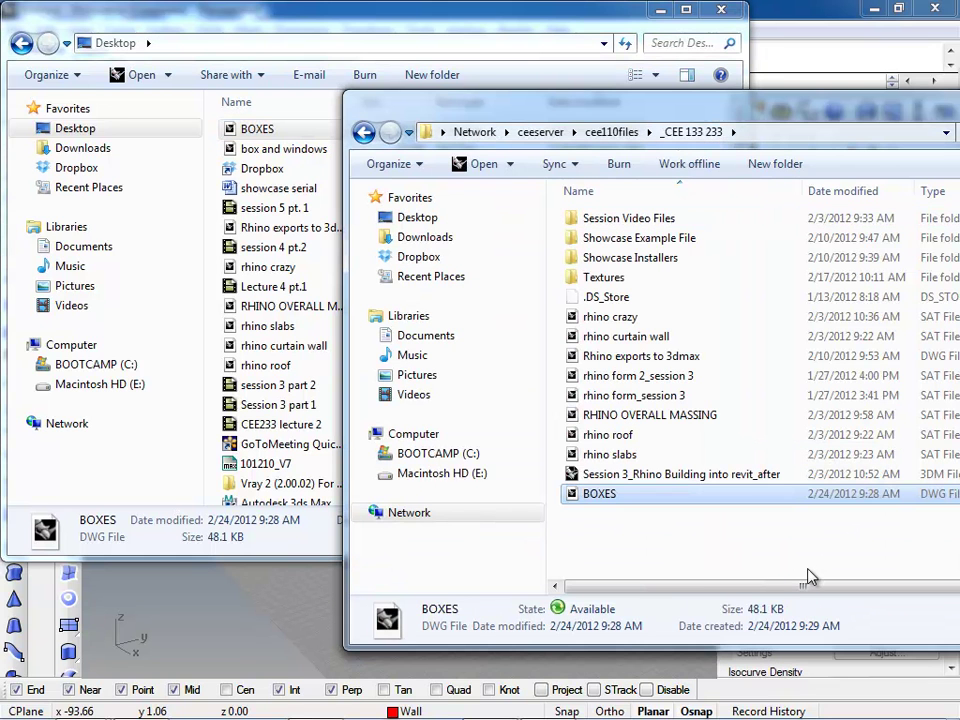
{"action": "left_click", "coordinate": [810, 577]}
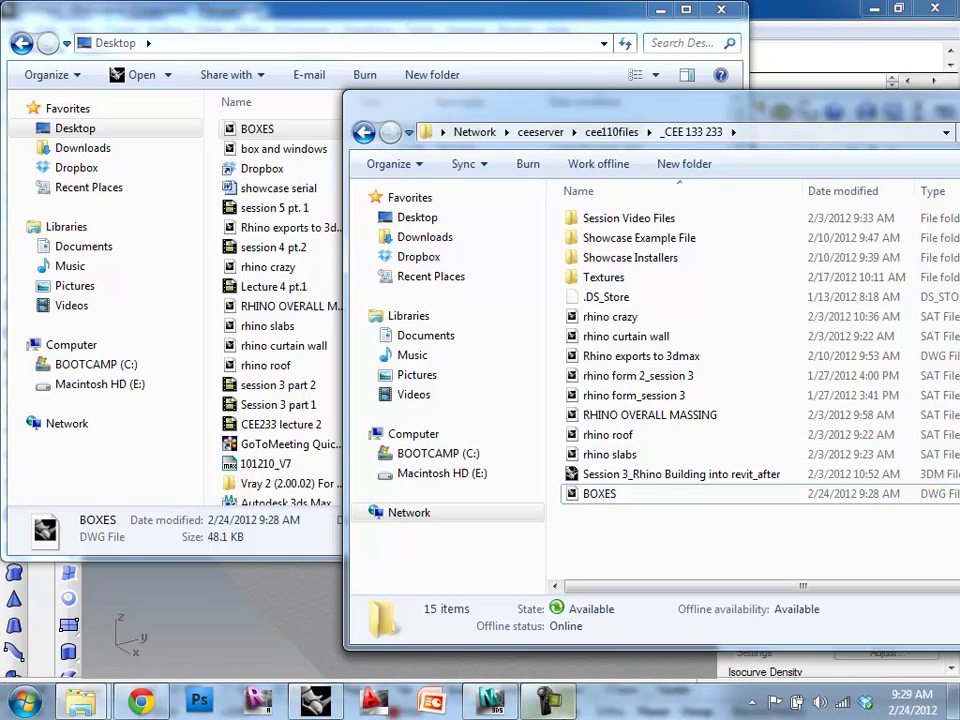
- Return to 3ds Max and close the Material Editor and Environment and Effects dialogs
{"action": "left_click", "coordinate": [490, 700]}
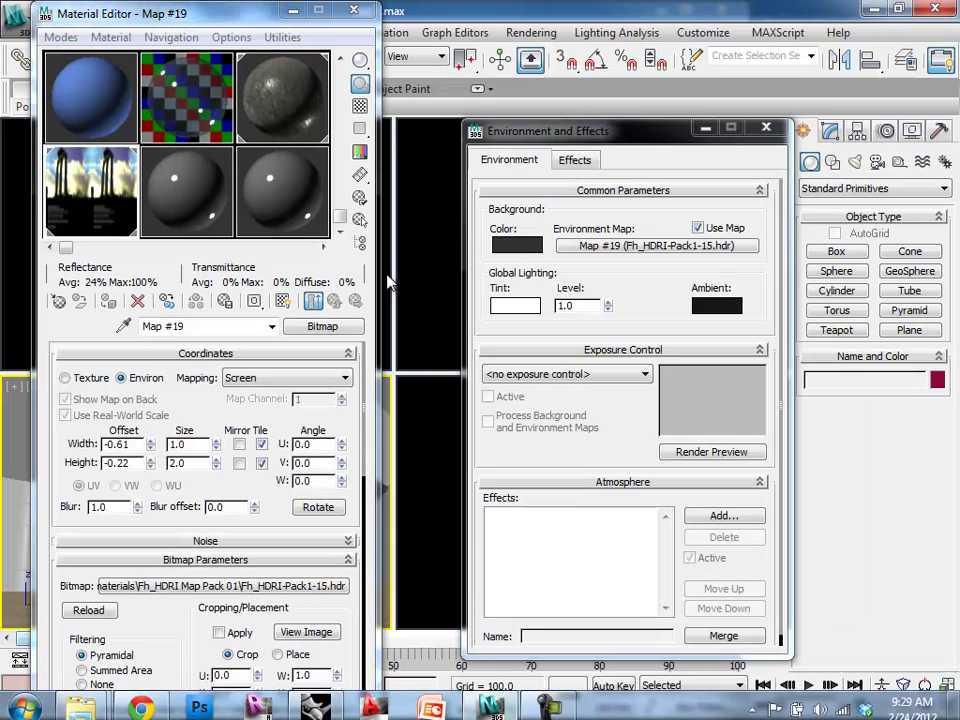
{"action": "left_click", "coordinate": [353, 10]}
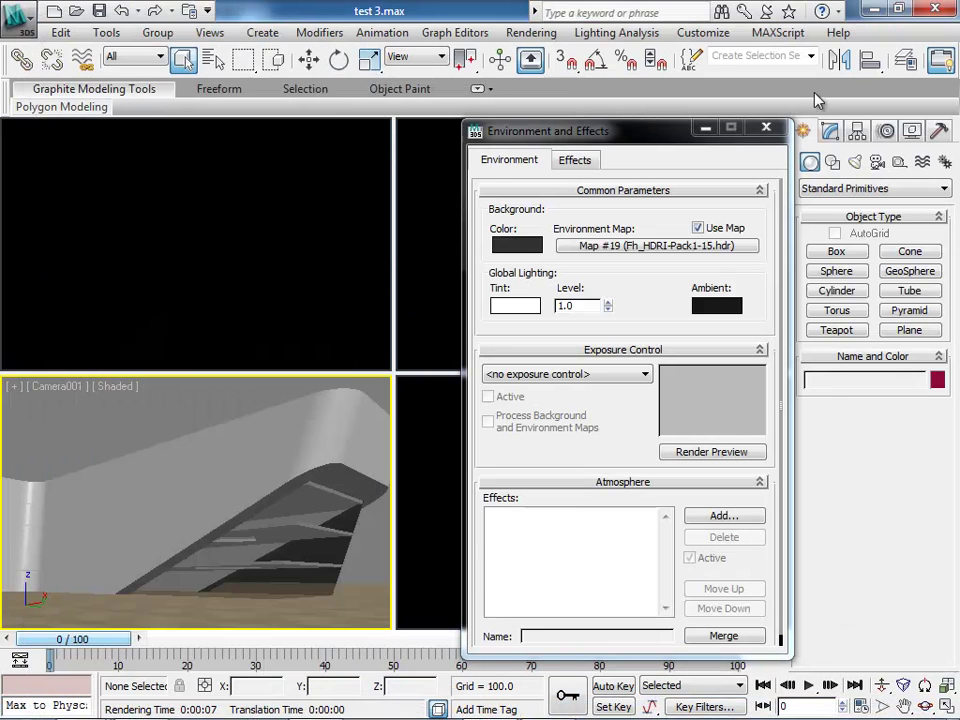
{"action": "left_click", "coordinate": [767, 127]}
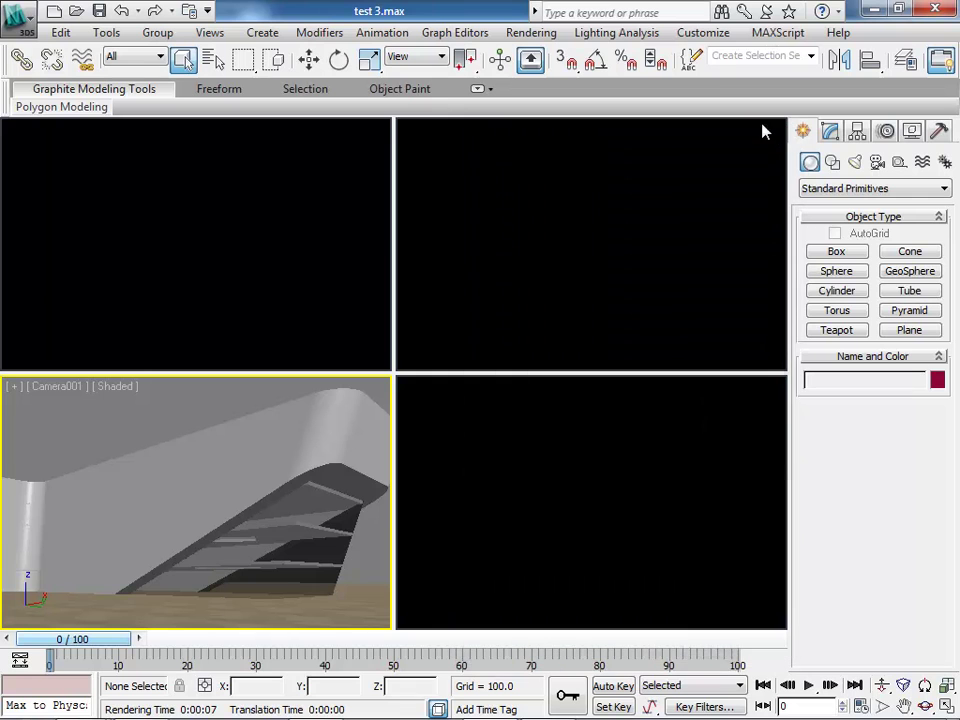
- Start a New All scene without saving, then activate the Top viewport and toggle its grid
{"action": "left_click", "coordinate": [30, 20]}
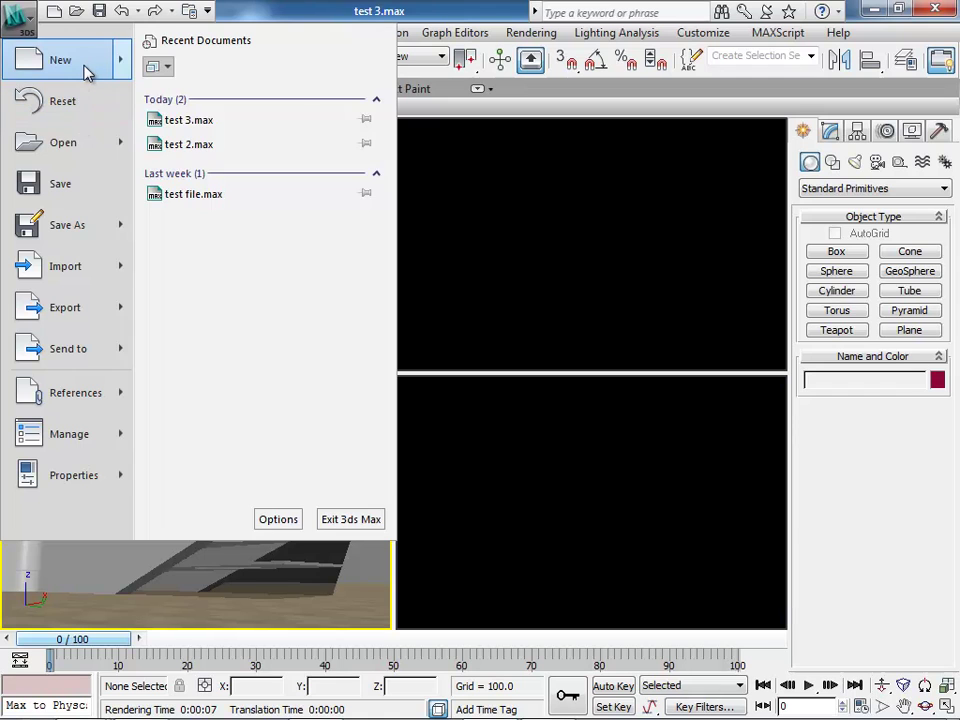
{"action": "mouse_move", "coordinate": [70, 58]}
{"action": "left_click", "coordinate": [195, 97]}
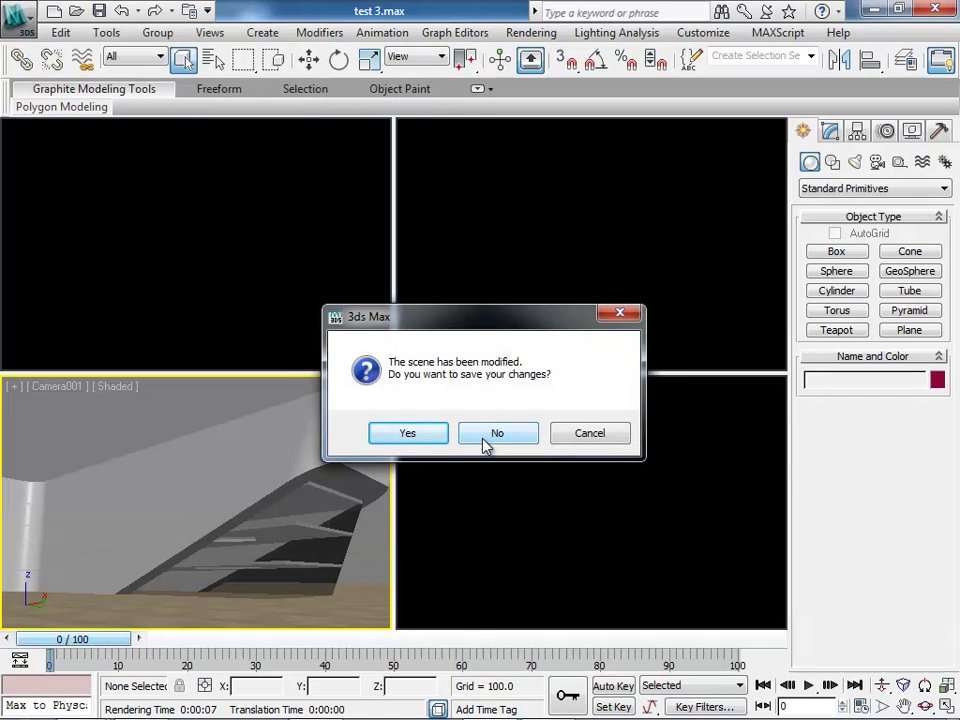
{"action": "left_click", "coordinate": [484, 446]}
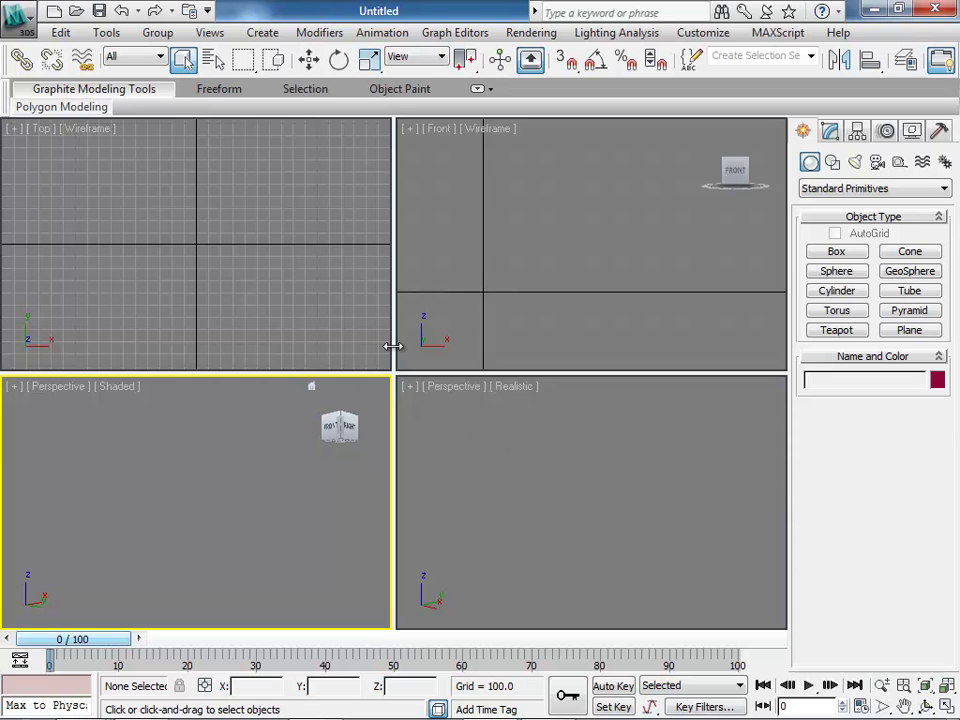
{"action": "left_click", "coordinate": [45, 131]}
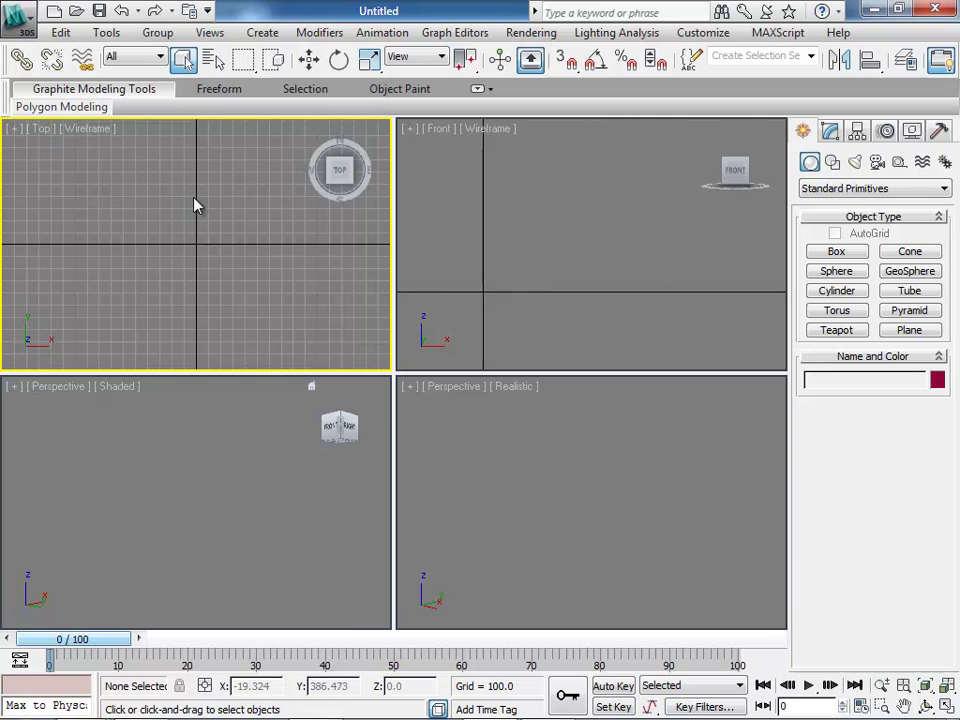
{"action": "key", "text": "g"}
{"action": "key", "text": "g"}
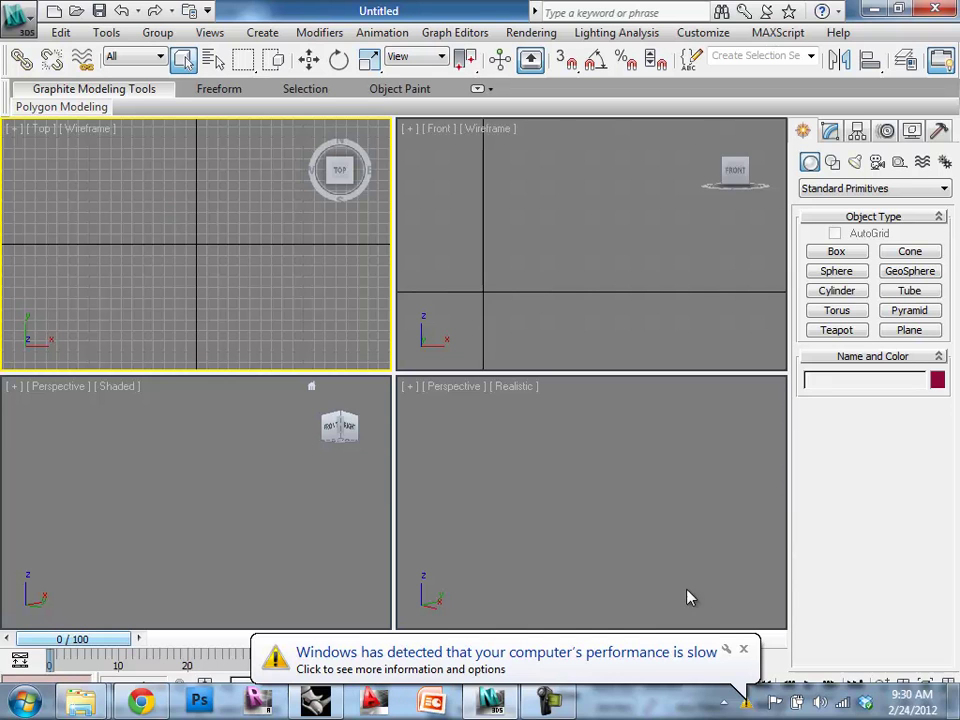
- Dismiss the Windows colour-scheme performance prompt unchanged and open the 3ds Max application menu
{"action": "left_click", "coordinate": [748, 703]}
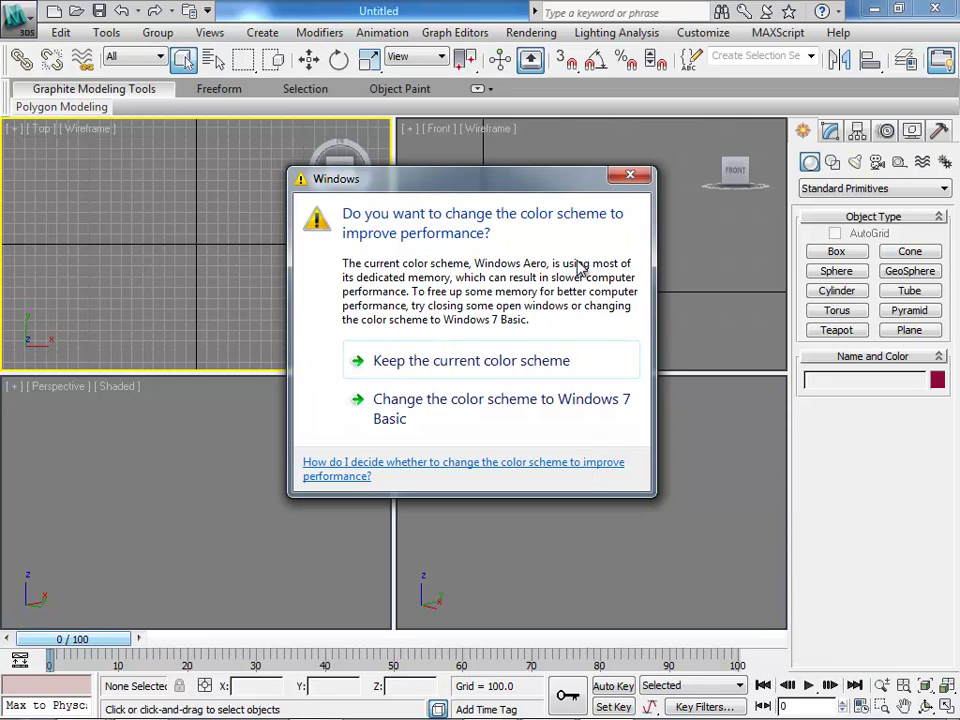
{"action": "left_click", "coordinate": [628, 176]}
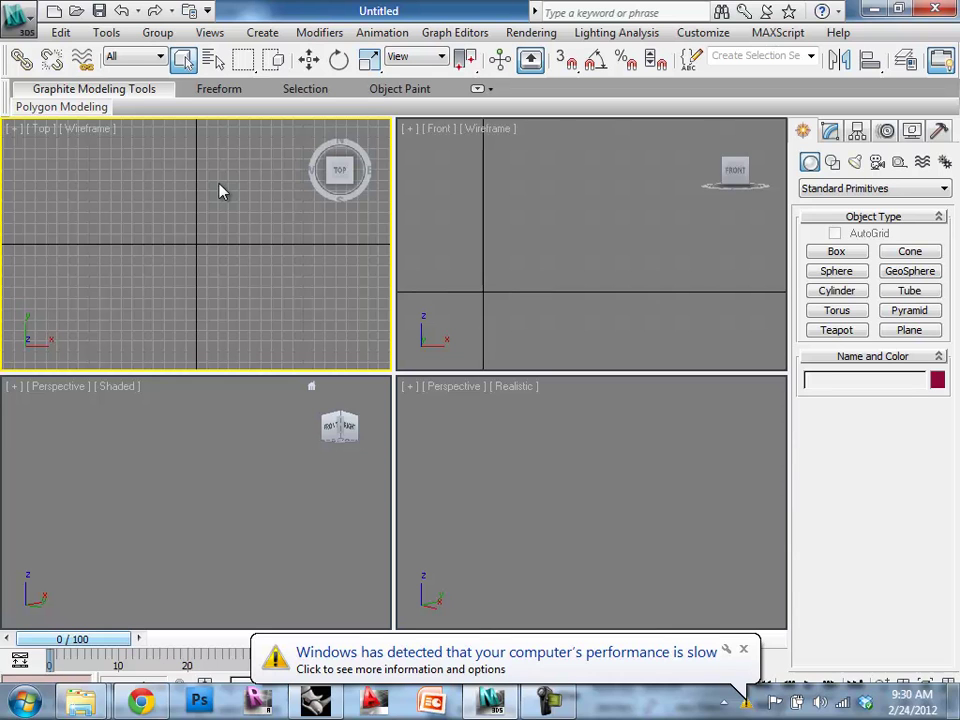
{"action": "left_click", "coordinate": [24, 18]}
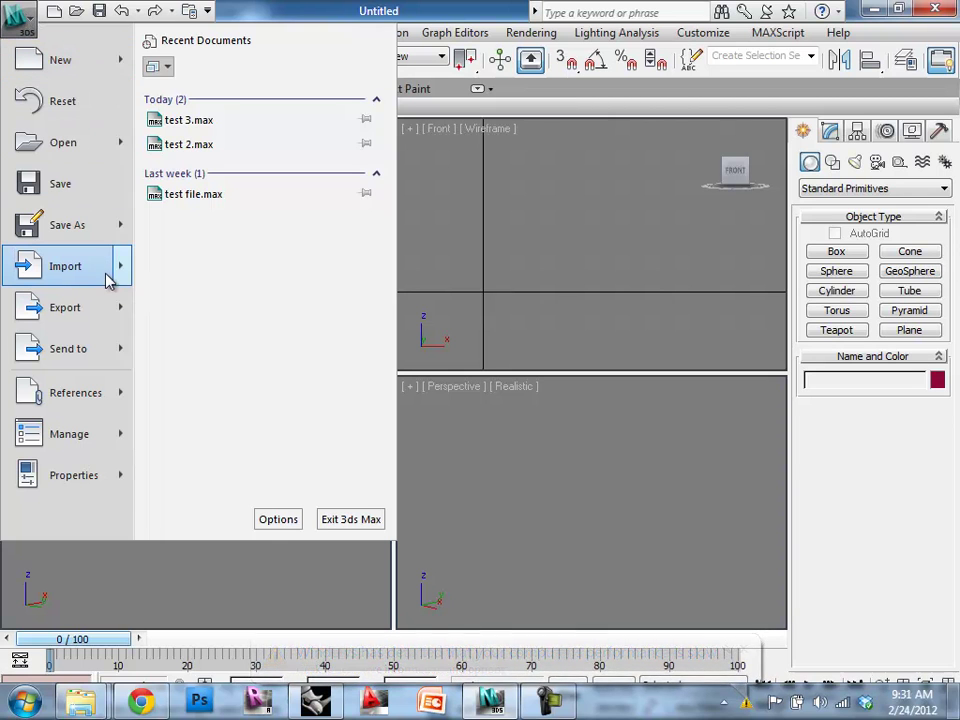
- Import BOXES.dwg from the Desktop, accepting the default geometry, layer and spline rendering options
{"action": "mouse_move", "coordinate": [104, 278]}
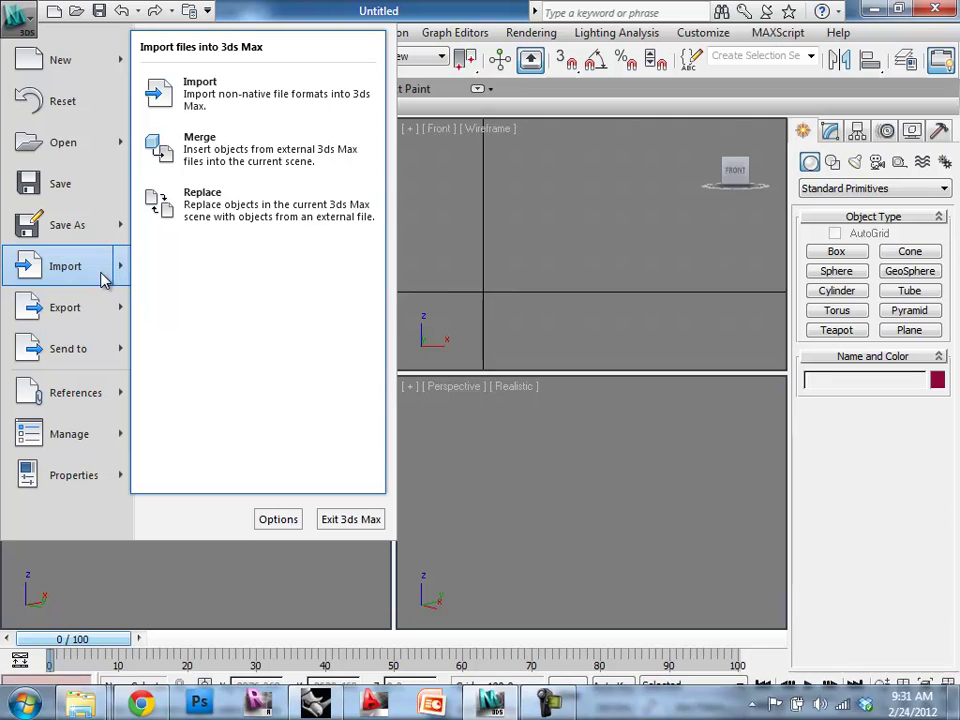
{"action": "left_click", "coordinate": [205, 92]}
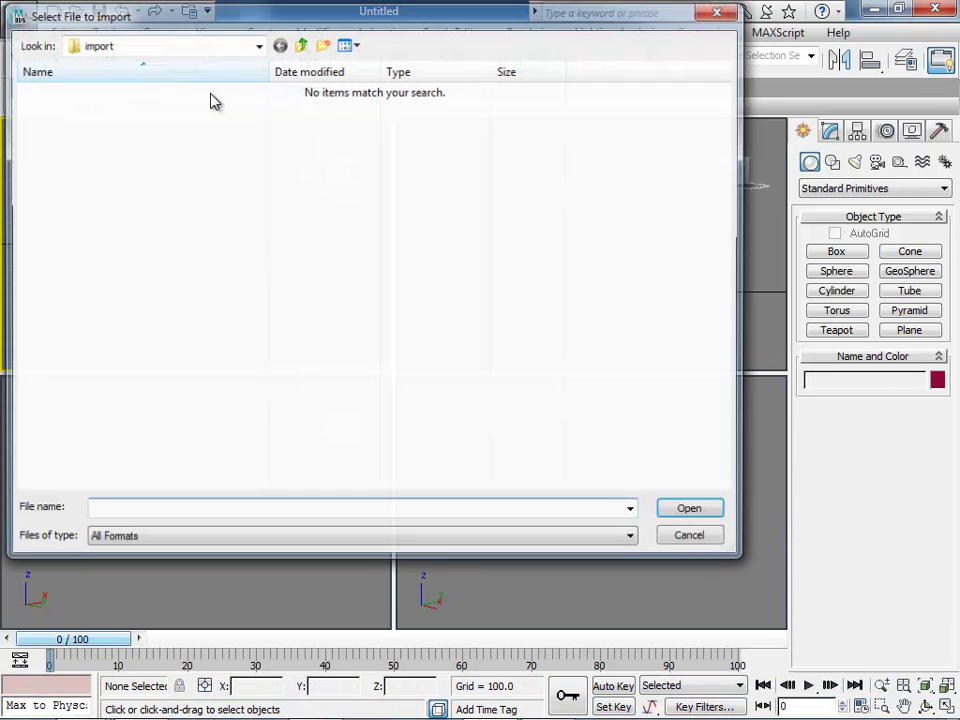
{"action": "left_click", "coordinate": [258, 44]}
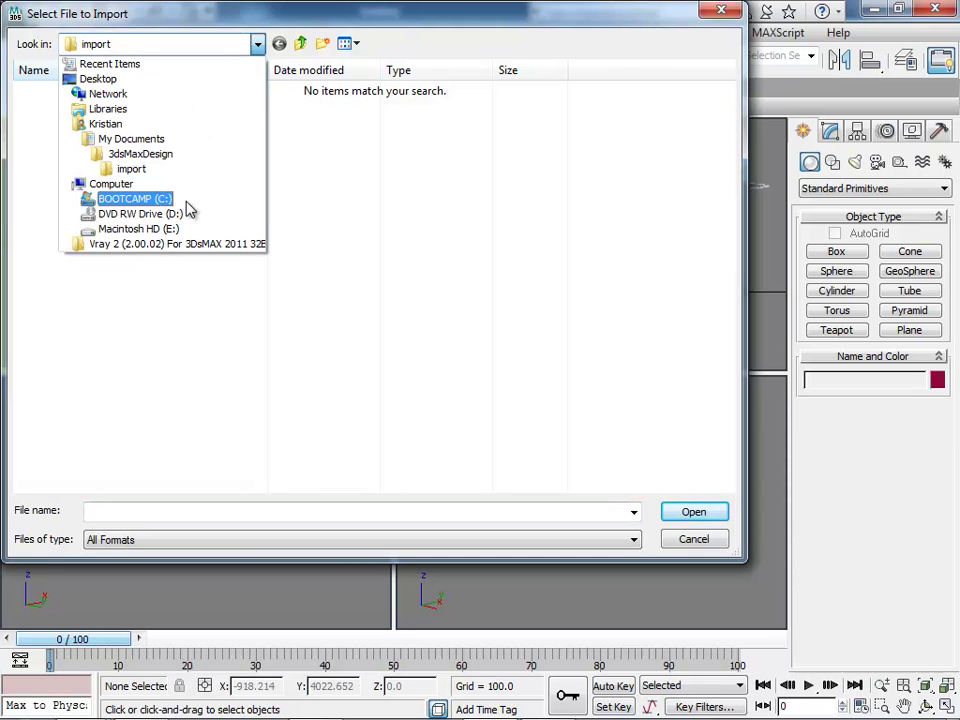
{"action": "left_click", "coordinate": [100, 80]}
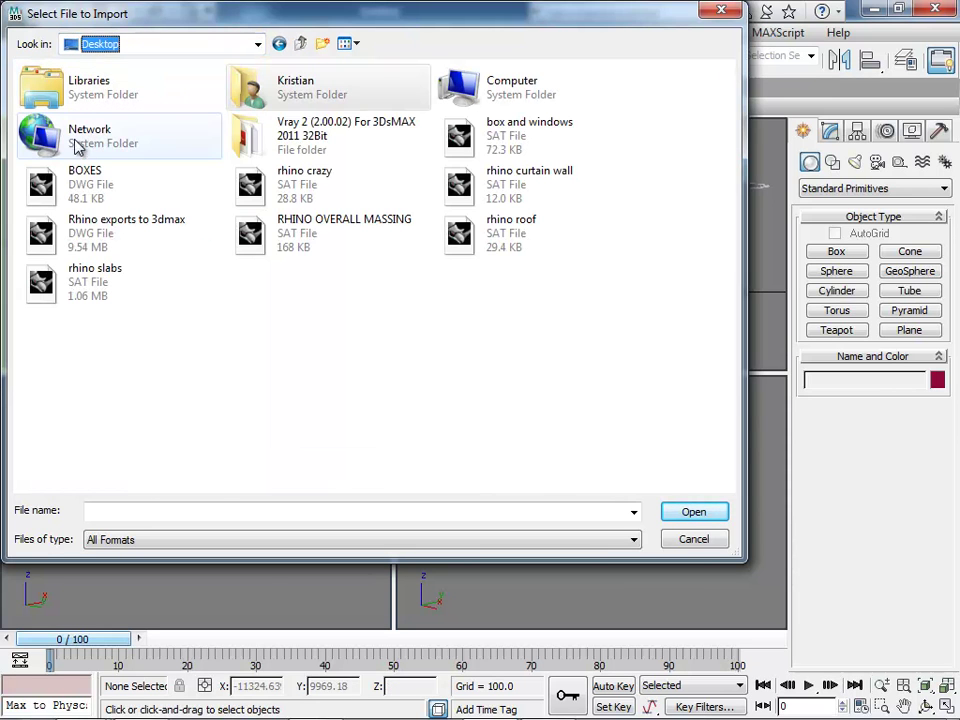
{"action": "left_click", "coordinate": [80, 182]}
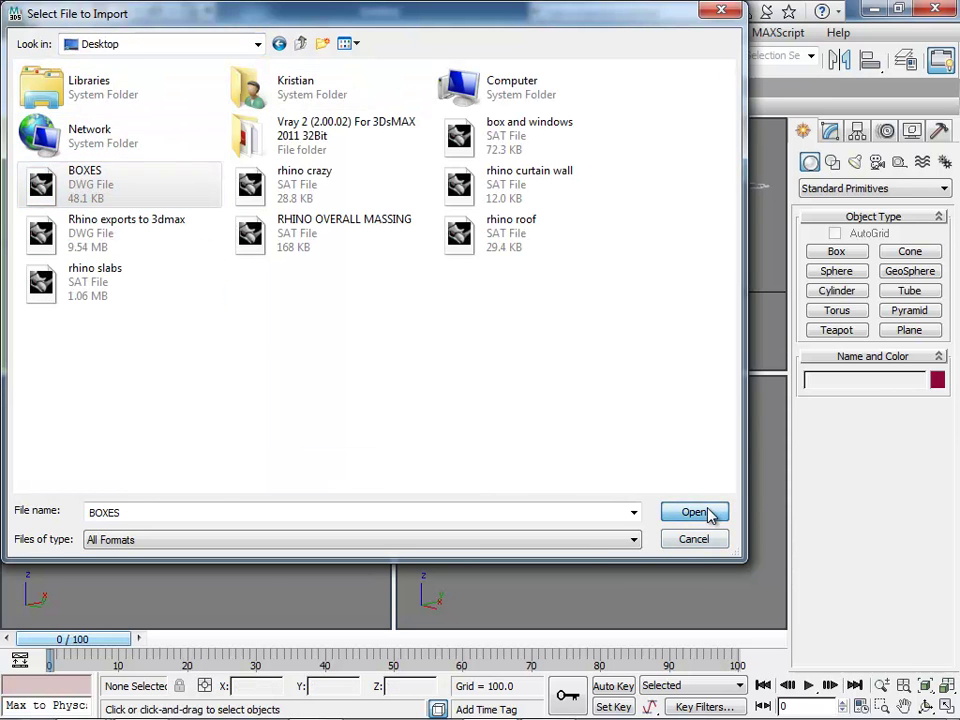
{"action": "left_click", "coordinate": [710, 512]}
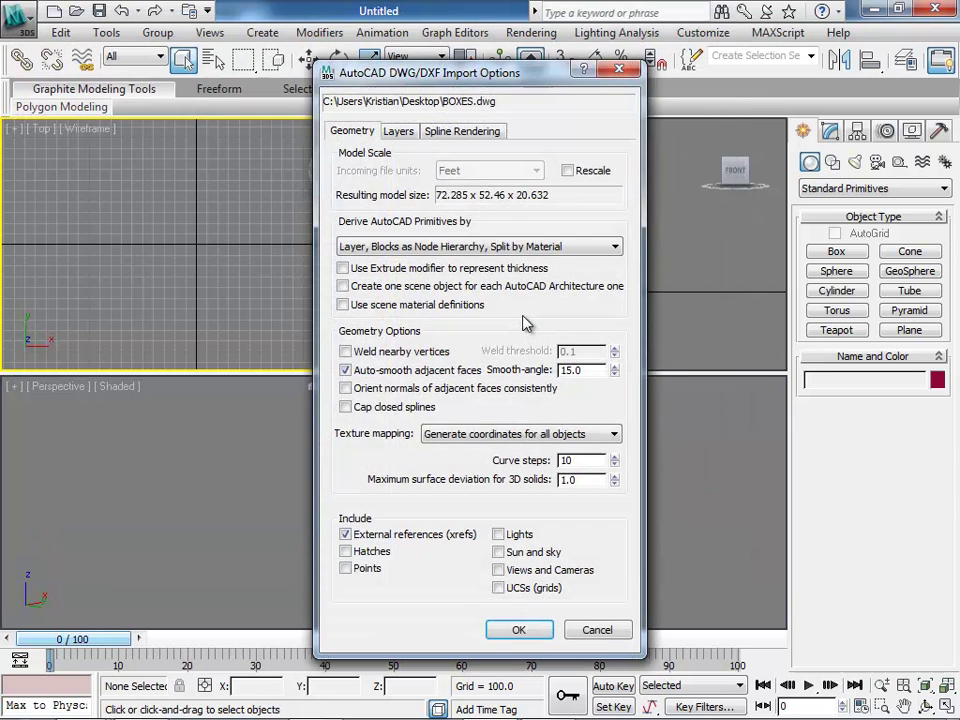
{"action": "left_click", "coordinate": [398, 131]}
{"action": "left_click", "coordinate": [450, 133]}
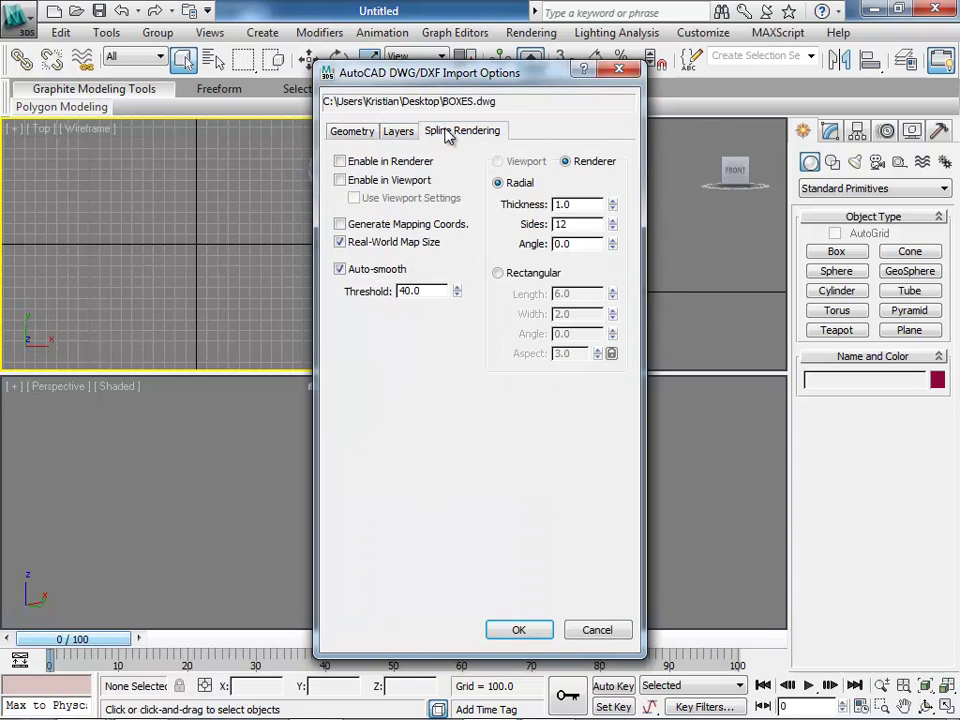
{"action": "left_click", "coordinate": [370, 134]}
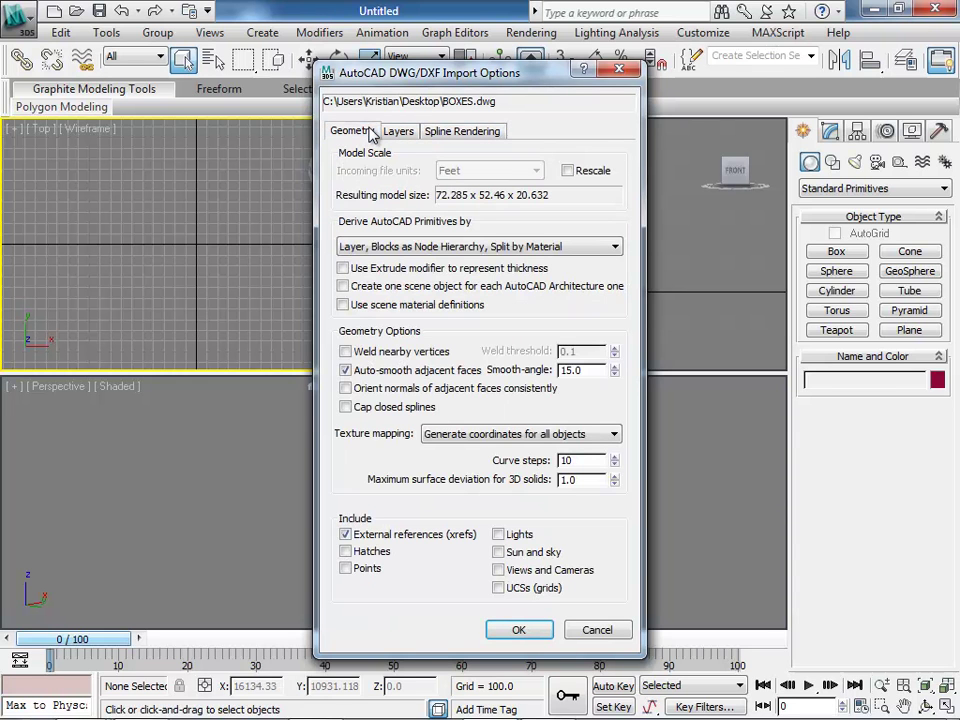
{"action": "left_click", "coordinate": [516, 629]}
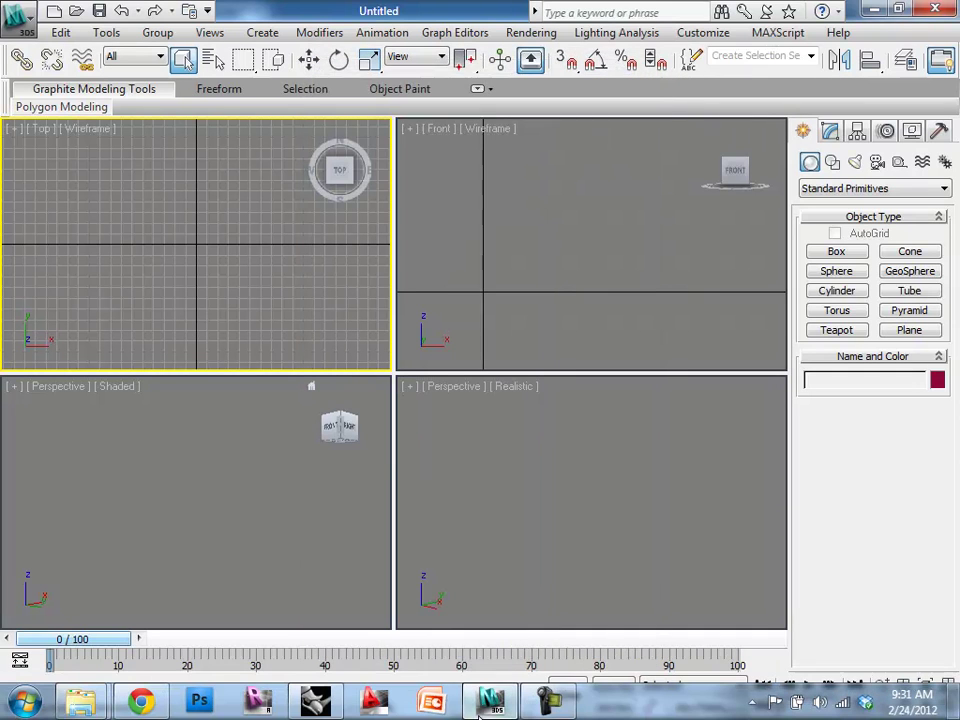
{"action": "mouse_move", "coordinate": [478, 715]}
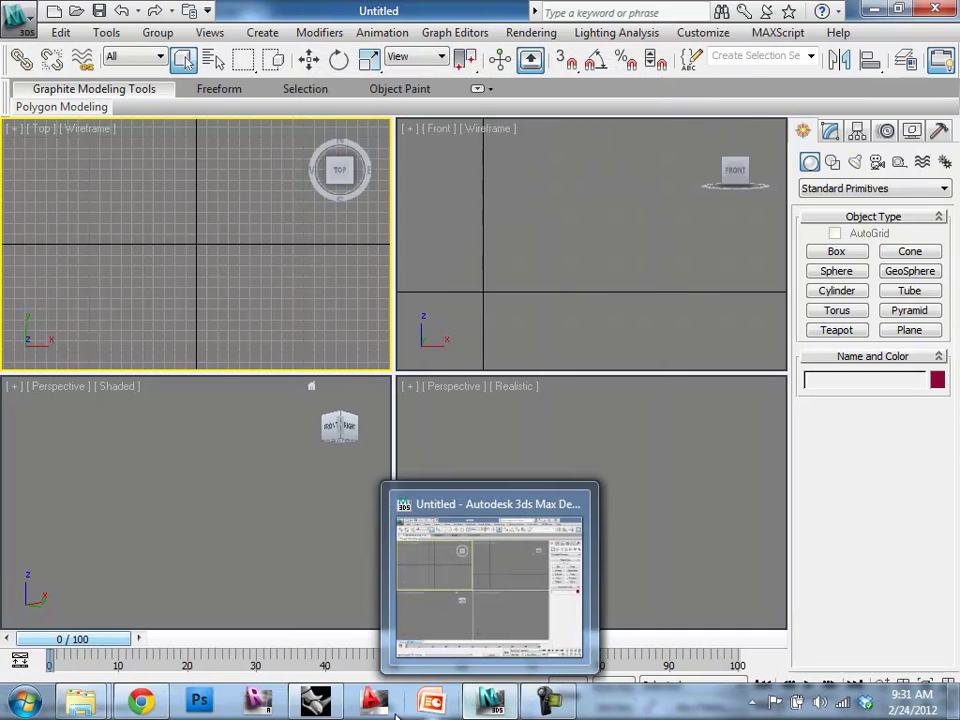
- Delete the selected mesh copies from the boxes in Rhinoceros
{"action": "left_click", "coordinate": [330, 708]}
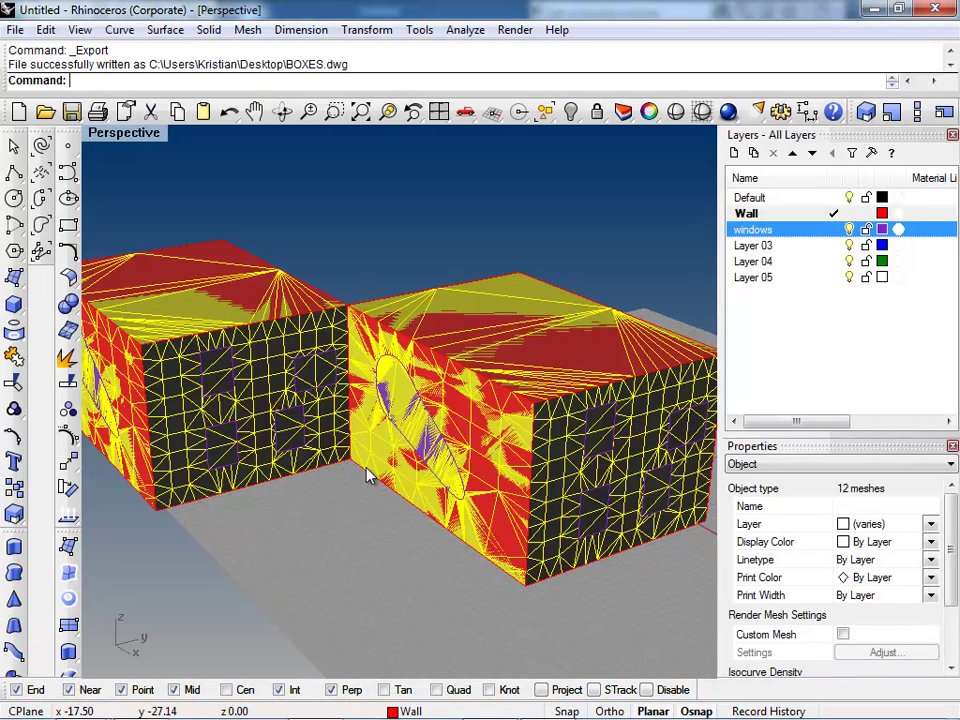
{"action": "key", "text": "Delete"}
{"action": "right_click_drag", "start_coordinate": [352, 487], "coordinate": [439, 476]}
{"action": "scroll", "coordinate": [437, 476], "scroll_direction": "down", "scroll_amount": 3}
{"action": "scroll", "coordinate": [437, 476], "scroll_direction": "down", "scroll_amount": 2}
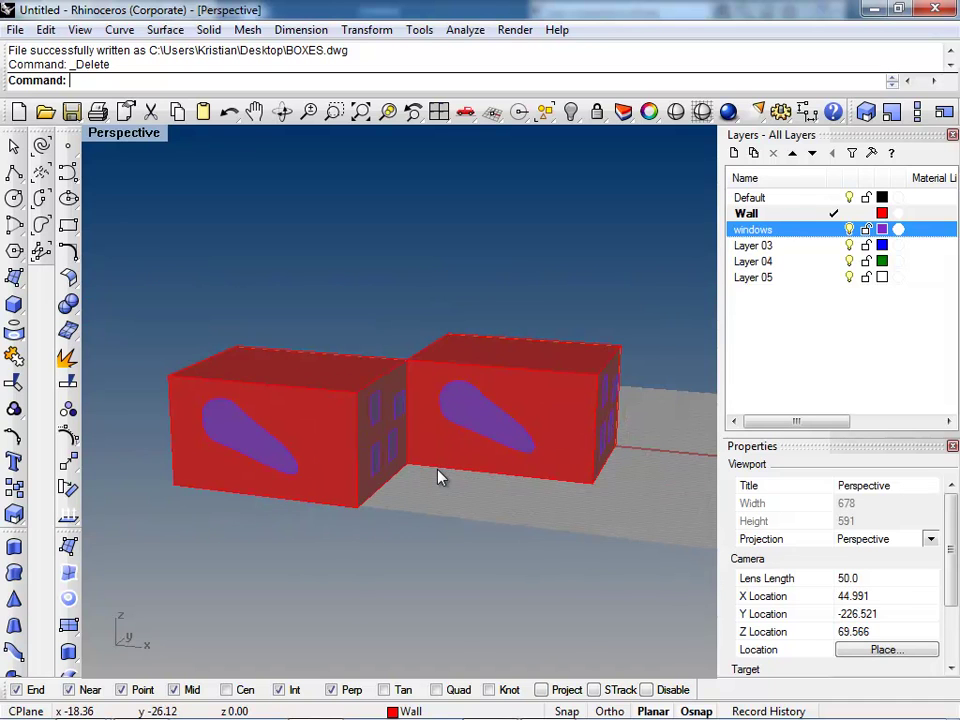
{"action": "right_click_drag", "start_coordinate": [311, 461], "coordinate": [280, 289]}
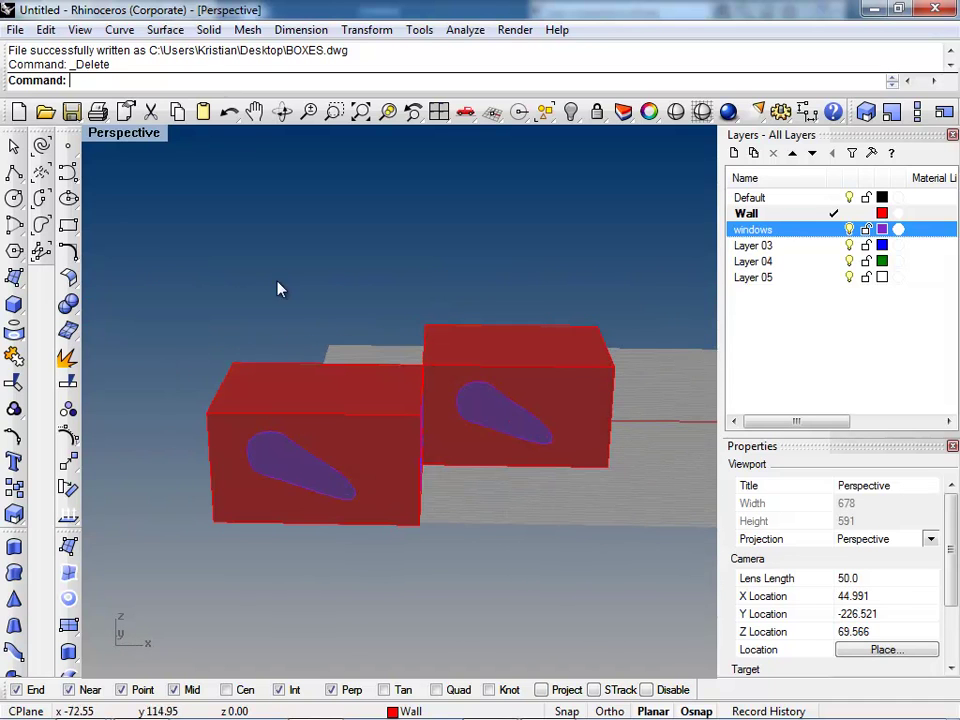
- Select both boxes' window surfaces and make Layer 03 the current layer
{"action": "left_click", "coordinate": [14, 172]}
{"action": "scroll", "coordinate": [299, 452], "scroll_direction": "up", "scroll_amount": 3}
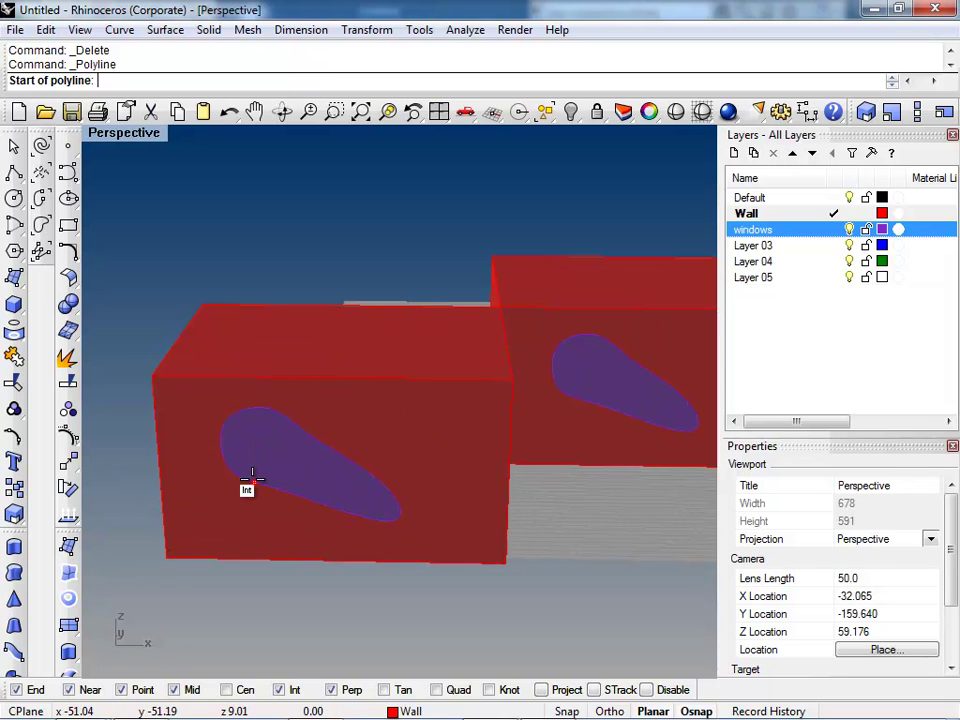
{"action": "key", "text": "Escape"}
{"action": "left_click", "coordinate": [268, 465]}
{"action": "right_click_drag", "start_coordinate": [268, 465], "coordinate": [437, 421]}
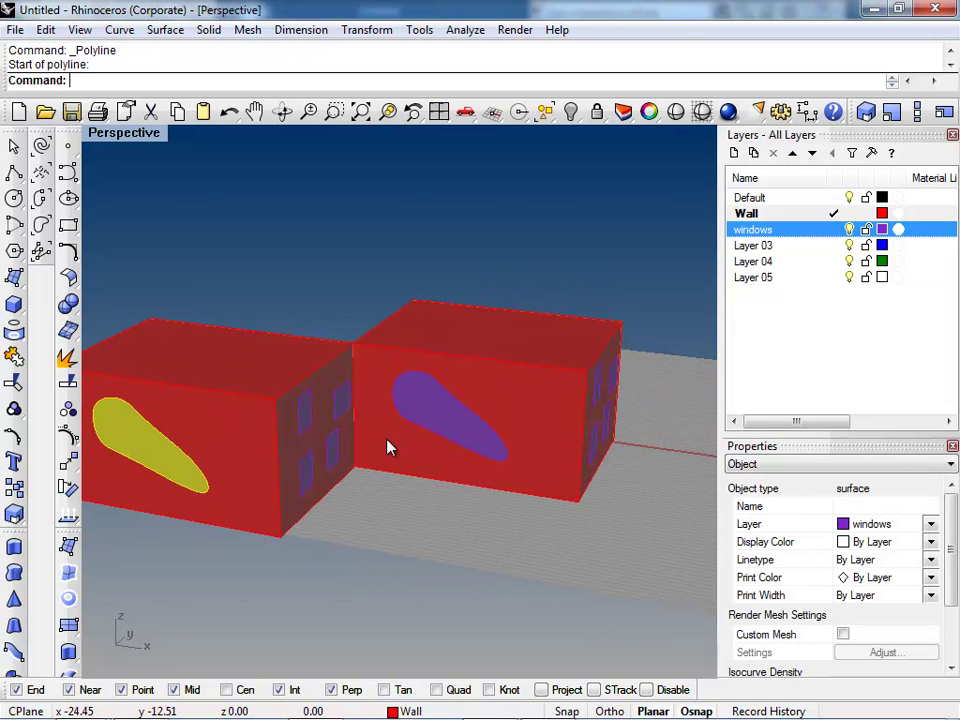
{"action": "left_click", "coordinate": [459, 424], "text": "shift"}
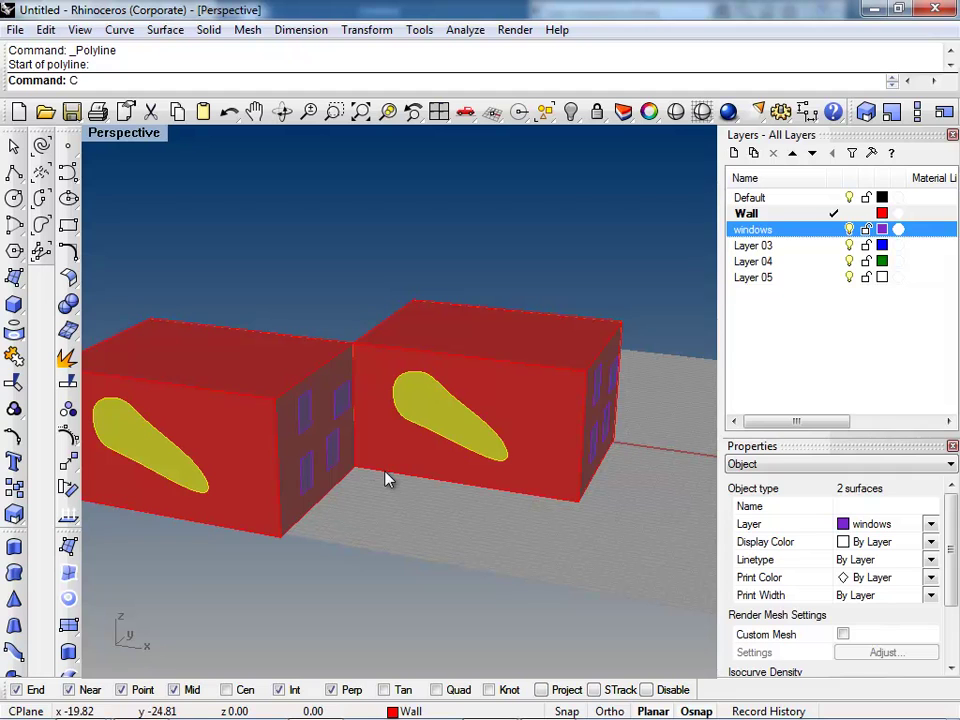
{"action": "double_click", "coordinate": [768, 246]}
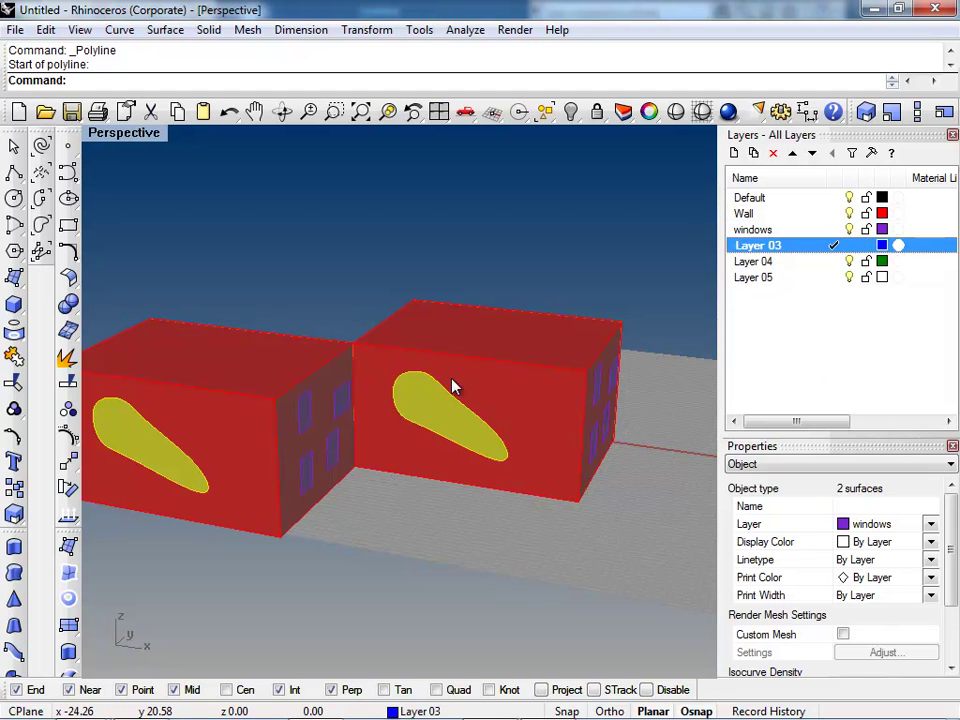
- Run Contour from the box corner at 5-unit spacing, then undo the curves
{"action": "type", "text": "Contour"}
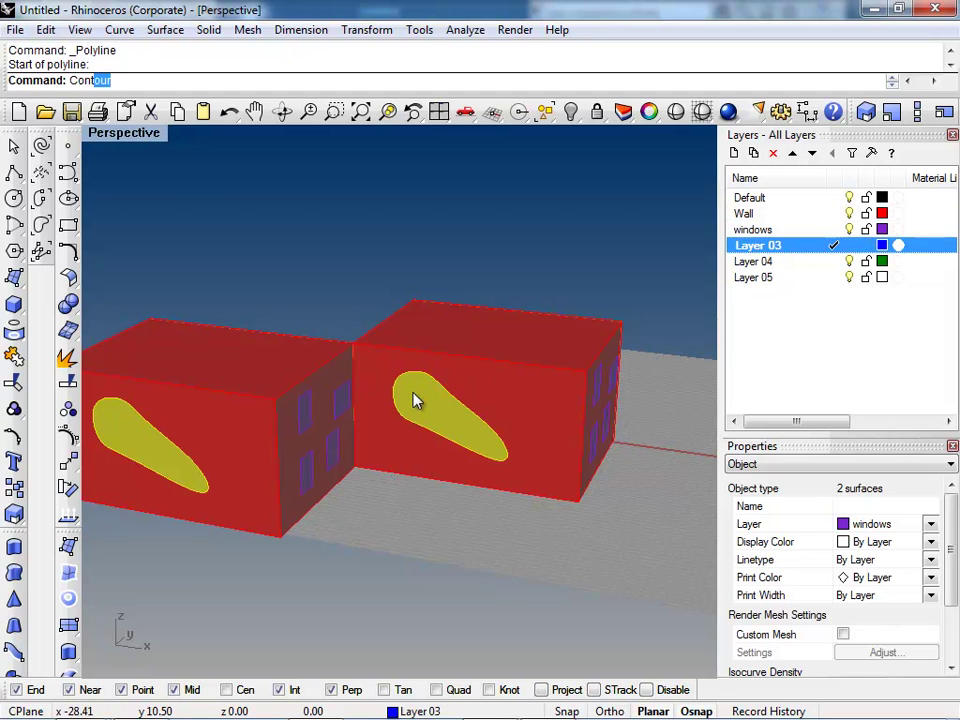
{"action": "key", "text": "Return"}
{"action": "right_click_drag", "start_coordinate": [399, 390], "coordinate": [375, 507]}
{"action": "left_click", "coordinate": [135, 541]}
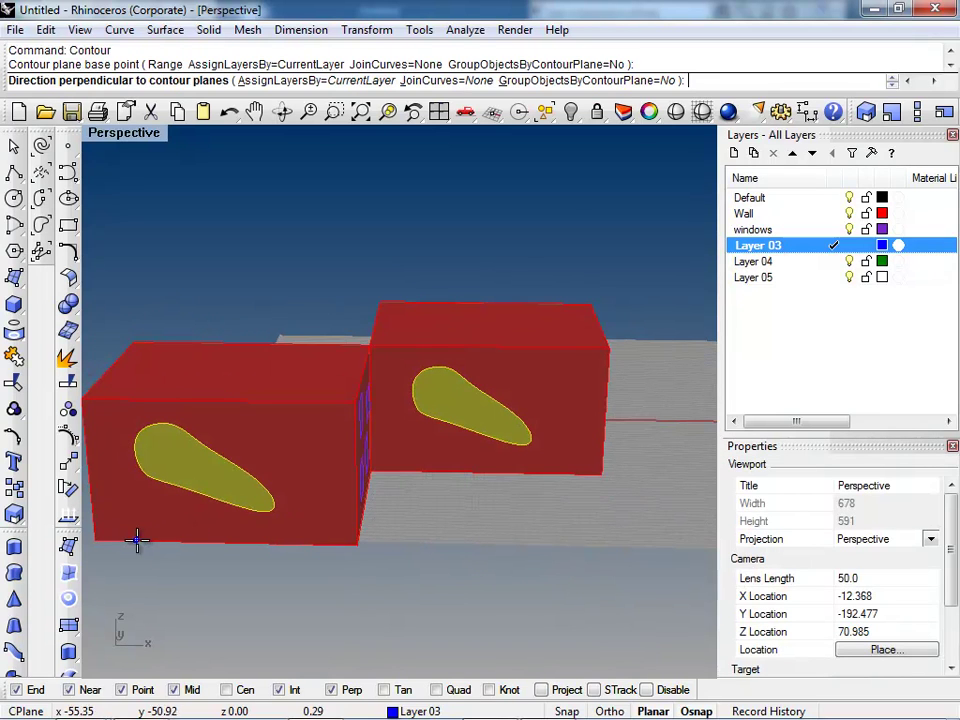
{"action": "left_click", "coordinate": [268, 545]}
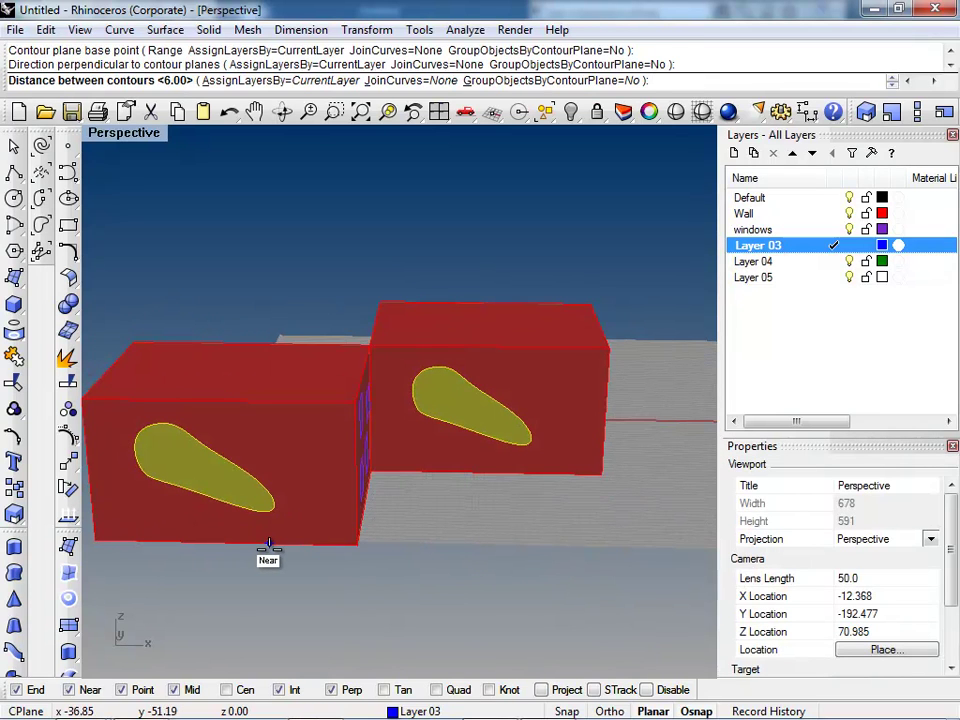
{"action": "type", "text": "5"}
{"action": "key", "text": "Return"}
{"action": "right_click_drag", "start_coordinate": [379, 551], "coordinate": [381, 518]}
{"action": "key", "text": "ctrl+z"}
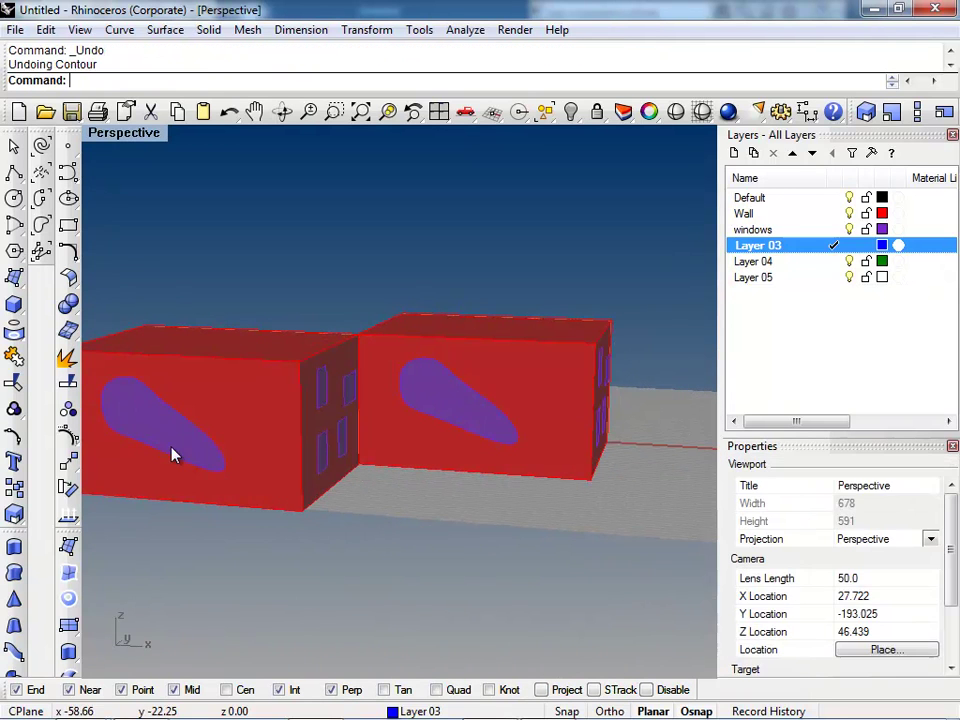
- Reselect both window surfaces and restart the Contour command
{"action": "left_click", "coordinate": [169, 444]}
{"action": "left_click", "coordinate": [453, 416], "text": "shift"}
{"action": "right_click_drag", "start_coordinate": [439, 424], "coordinate": [392, 491]}
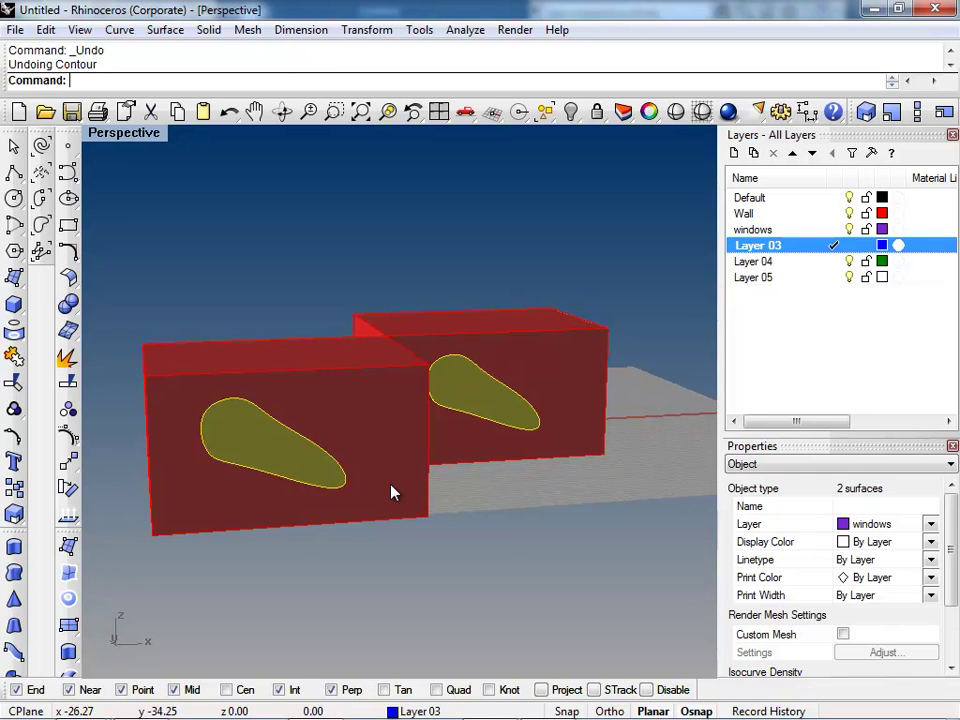
{"action": "type", "text": "ScOR"}
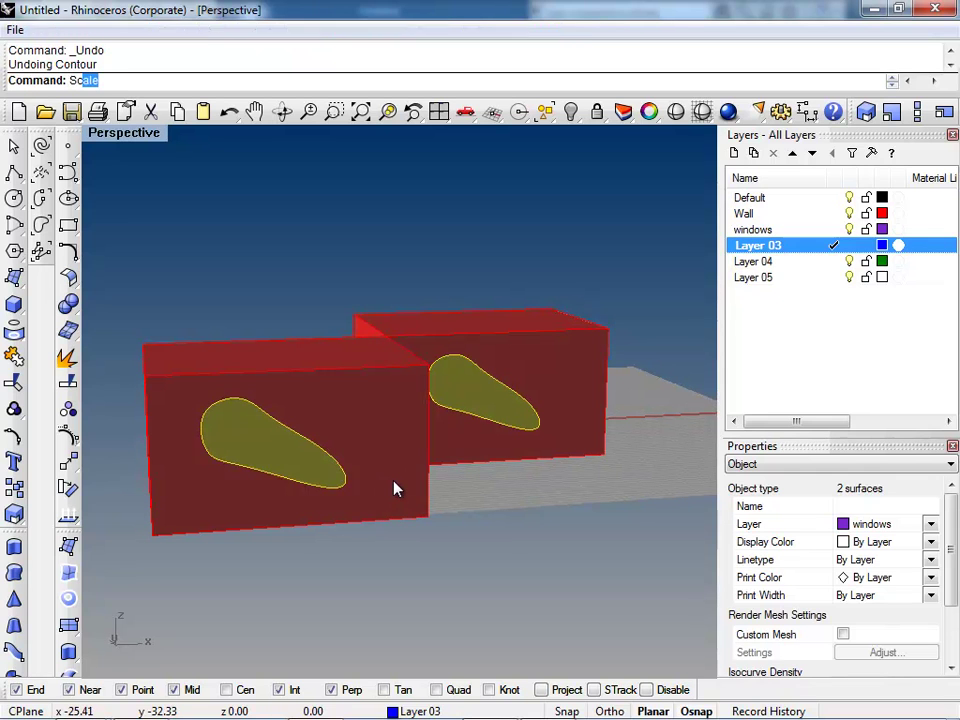
{"action": "key", "text": "BackSpace"}
{"action": "key", "text": "BackSpace"}
{"action": "type", "text": "OR"}
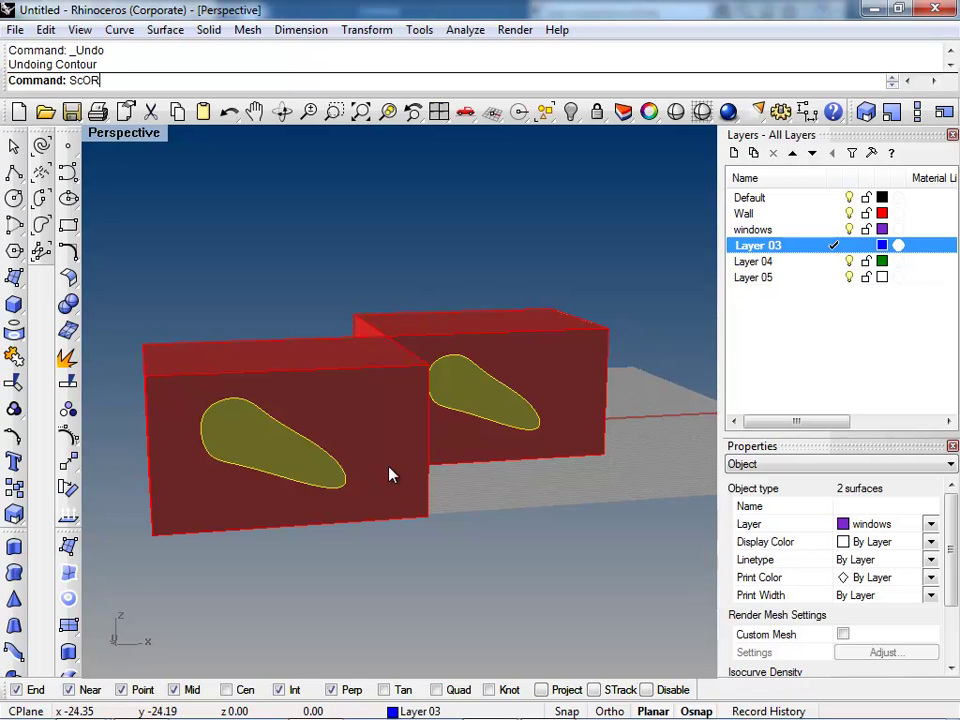
{"action": "type", "text": "E"}
{"action": "key", "text": "Return"}
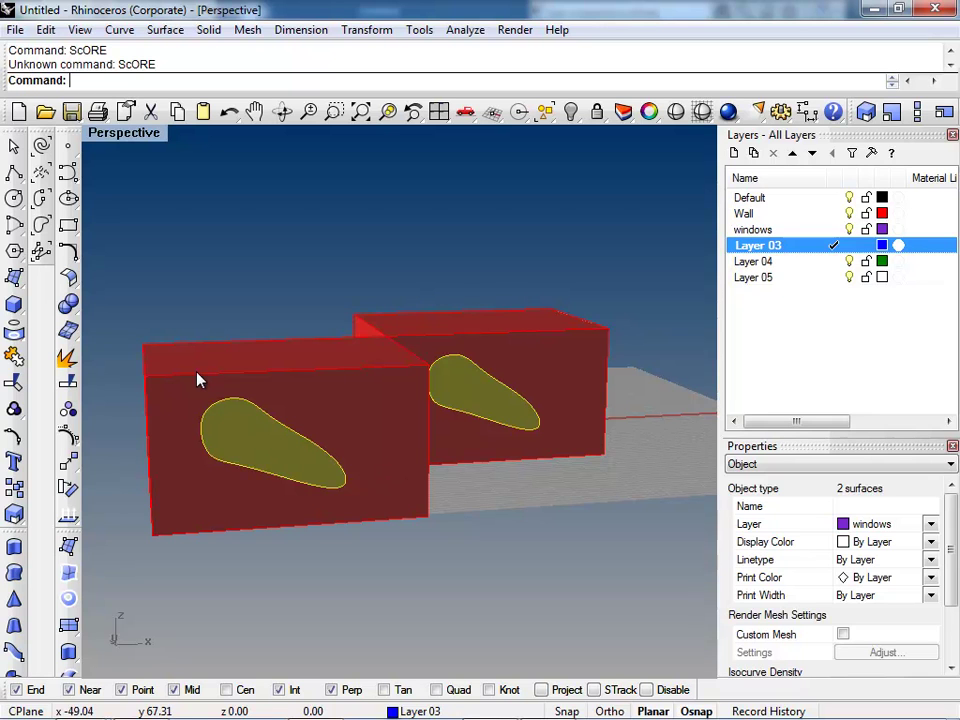
{"action": "type", "text": "COn"}
{"action": "key", "text": "Return"}
- Place contour curves at 5.00 spacing from the box's top corner across the window
{"action": "left_click", "coordinate": [186, 375]}
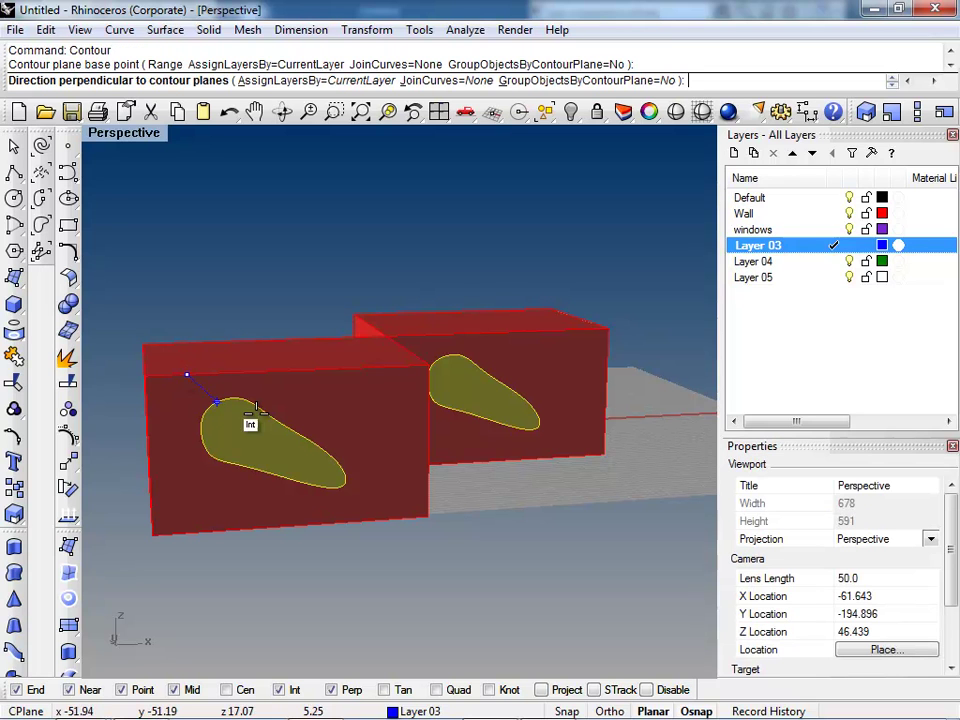
{"action": "left_click", "coordinate": [424, 512]}
{"action": "key", "text": "Return"}
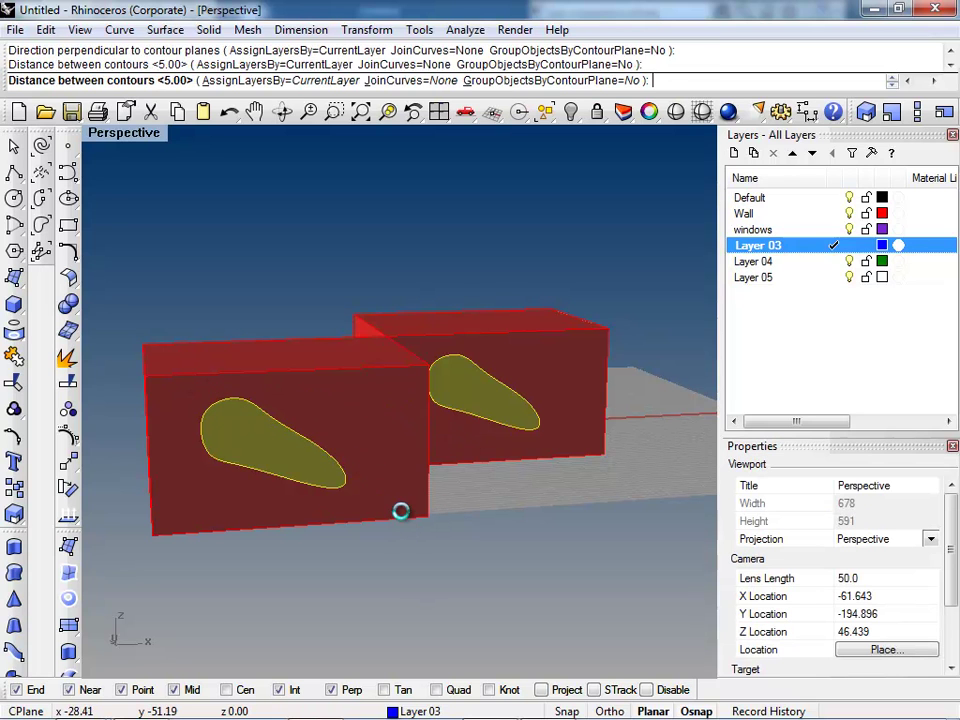
- Select the six window surfaces on both wall boxes
{"action": "right_click_drag", "start_coordinate": [403, 516], "coordinate": [219, 535]}
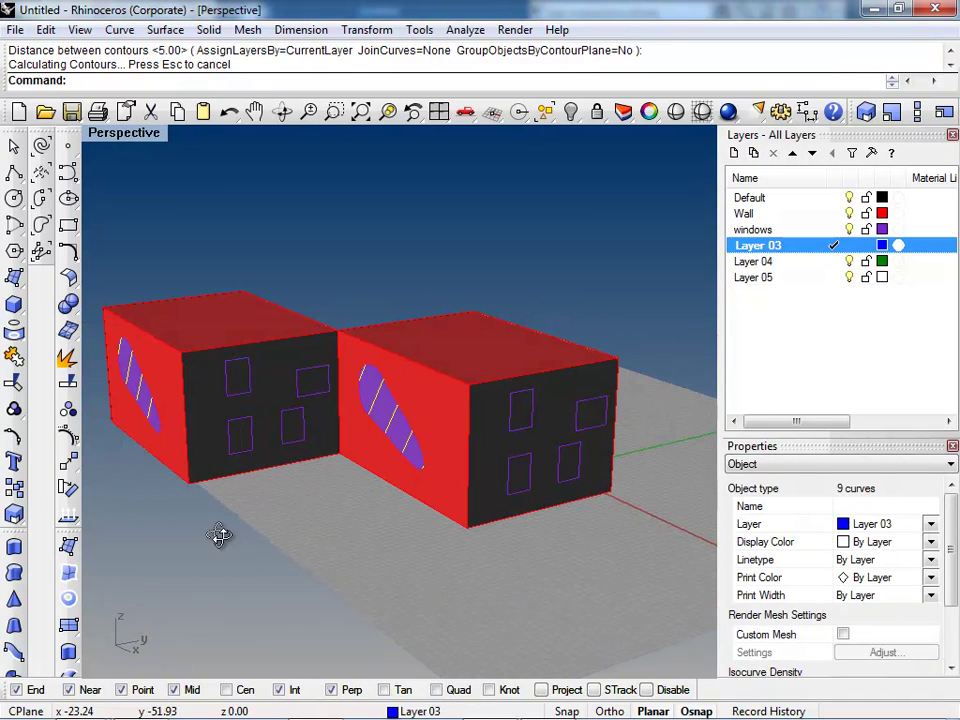
{"action": "left_click", "coordinate": [240, 448]}
{"action": "left_click", "coordinate": [245, 381], "text": "shift"}
{"action": "left_click", "coordinate": [305, 440], "text": "shift"}
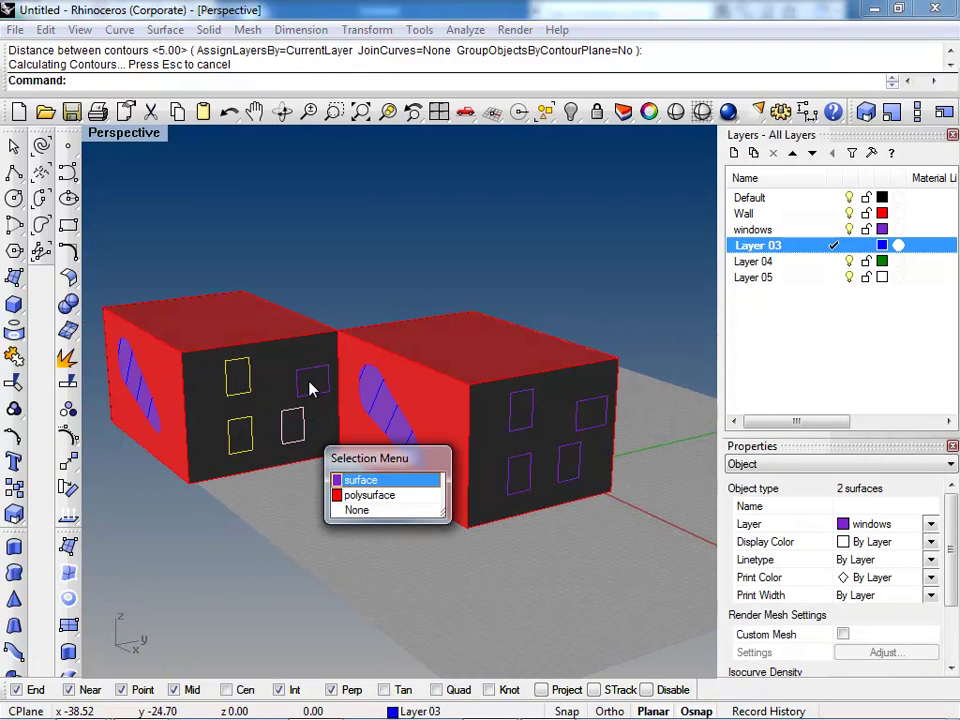
{"action": "key", "text": "Return"}
{"action": "left_click", "coordinate": [315, 388], "text": "shift"}
{"action": "left_click", "coordinate": [519, 423], "text": "shift"}
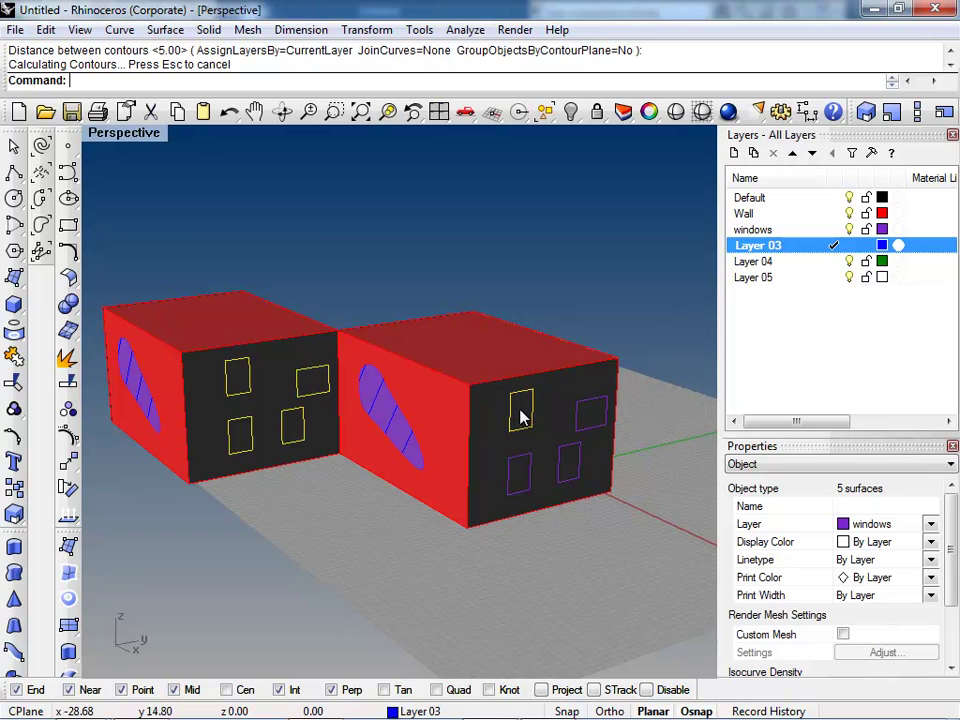
{"action": "left_click", "coordinate": [522, 487], "text": "shift"}
{"action": "key", "text": "Return"}
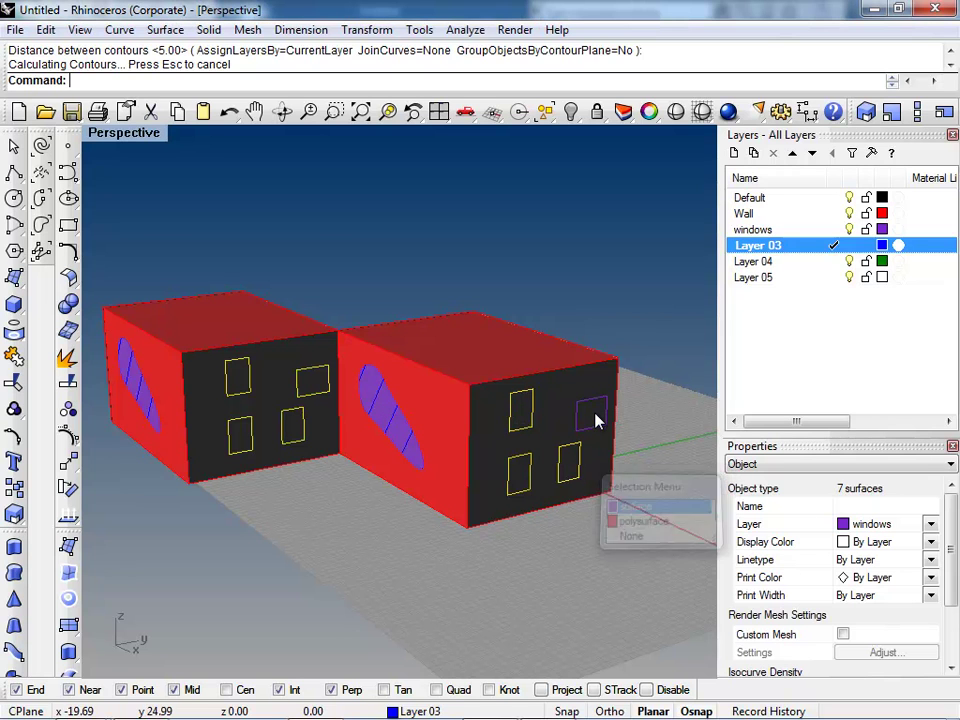
- Run Contour diagonally across the window openings with 3-unit spacing
{"action": "type", "text": "Contour"}
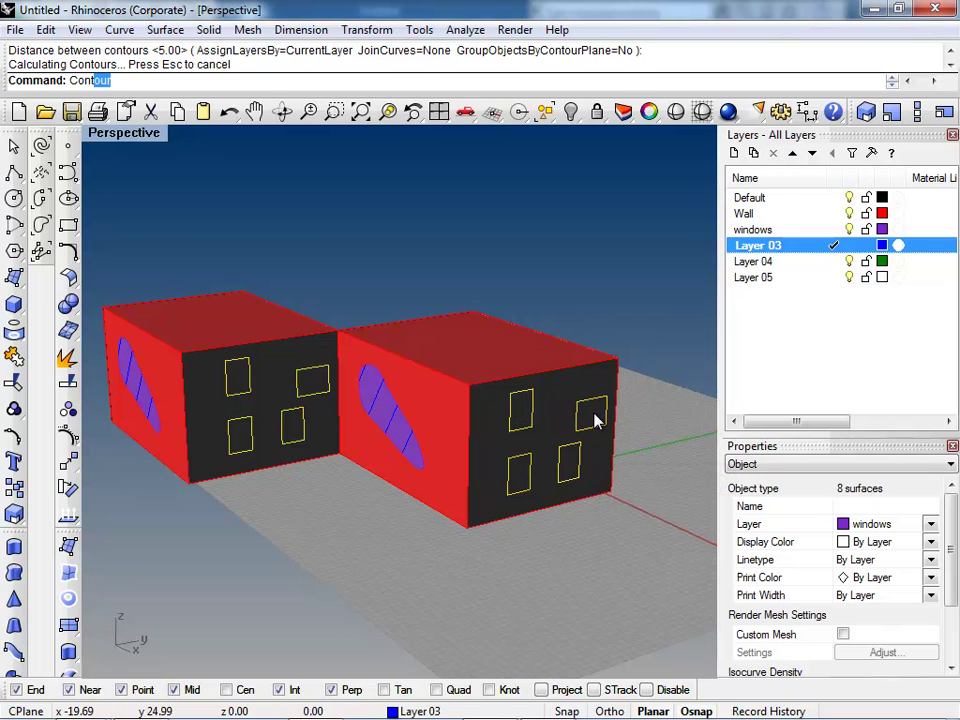
{"action": "key", "text": "Return"}
{"action": "left_click", "coordinate": [466, 520]}
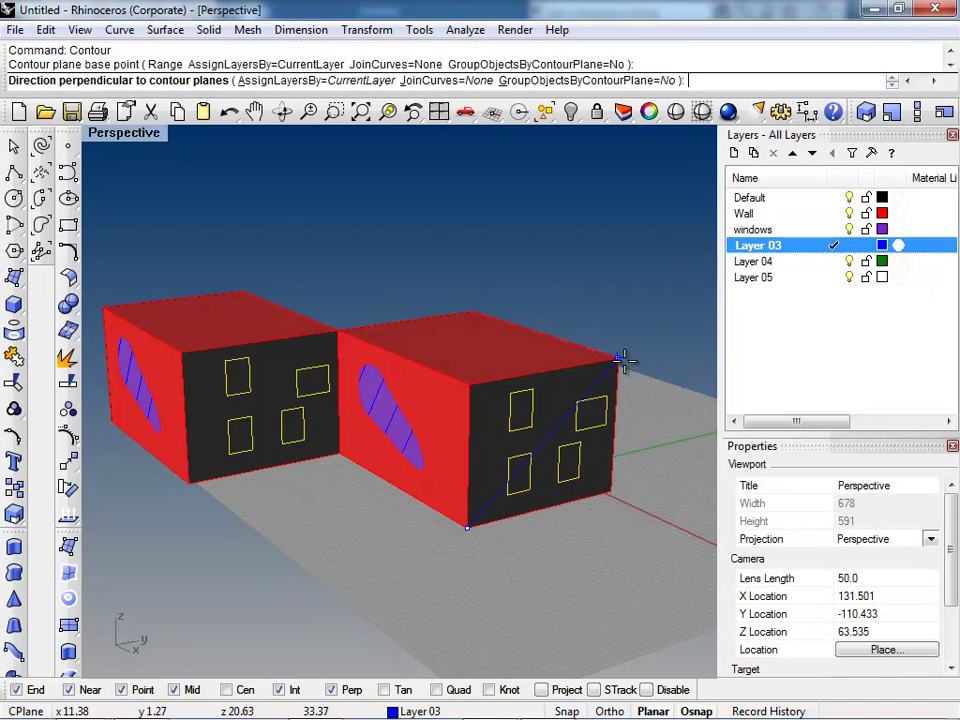
{"action": "left_click", "coordinate": [622, 362]}
{"action": "type", "text": "3"}
{"action": "key", "text": "Return"}
{"action": "right_click_drag", "start_coordinate": [593, 486], "coordinate": [520, 470]}
- Select all 26 curves on Layer 03
{"action": "key", "text": "Escape"}
{"action": "right_click", "coordinate": [782, 245]}
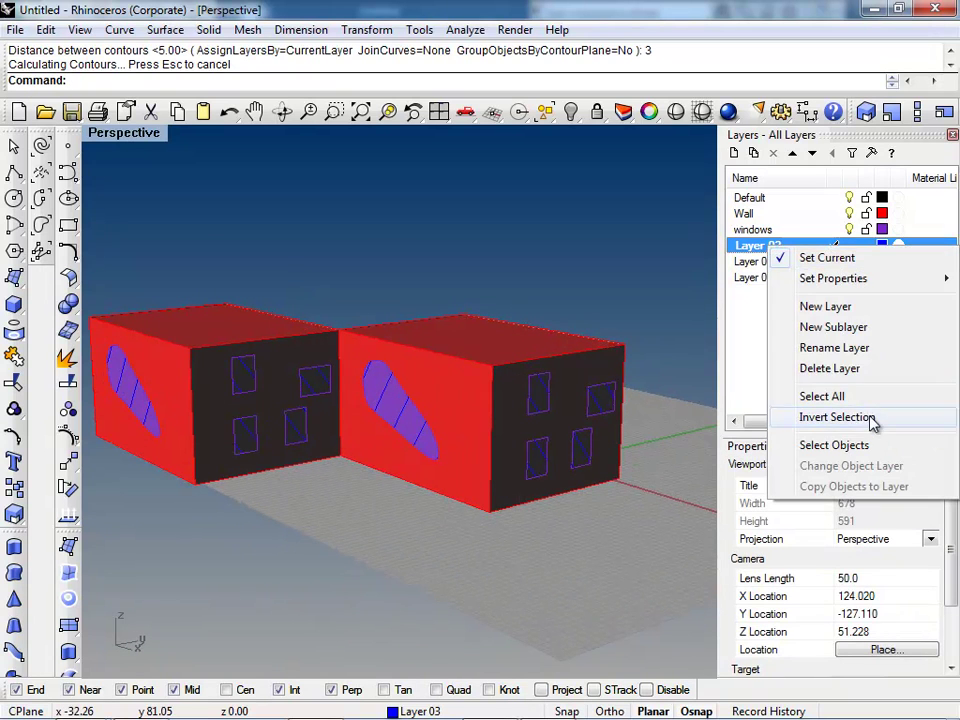
{"action": "left_click", "coordinate": [862, 447]}
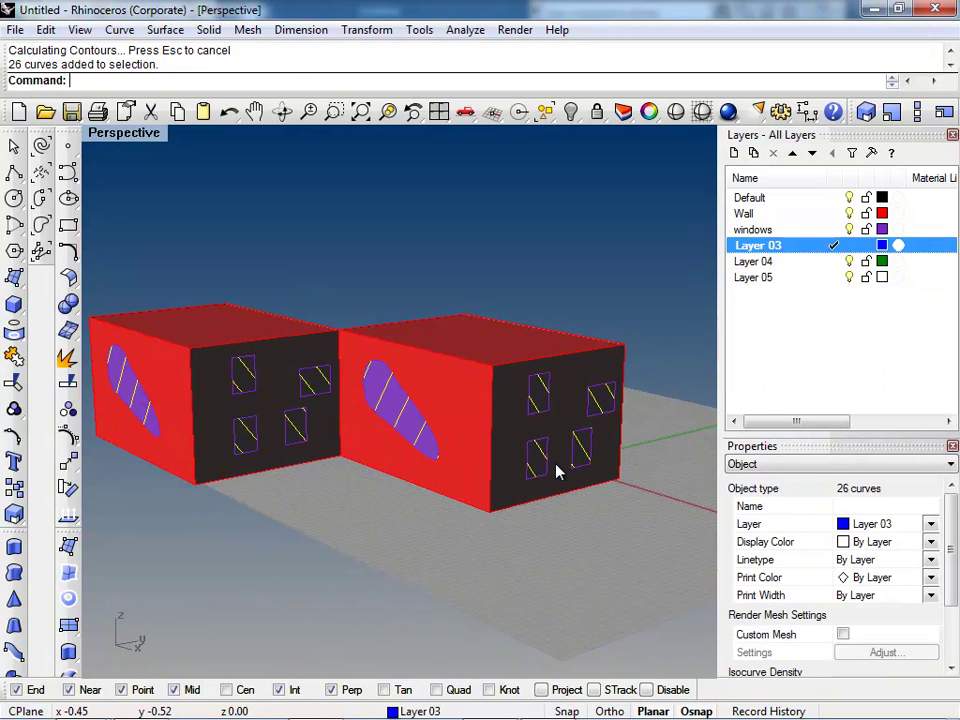
- Export the Layer 03 curves as MULLIONS.dwg on the Desktop using the Default scheme
{"action": "type", "text": "xport"}
{"action": "key", "text": "Return"}
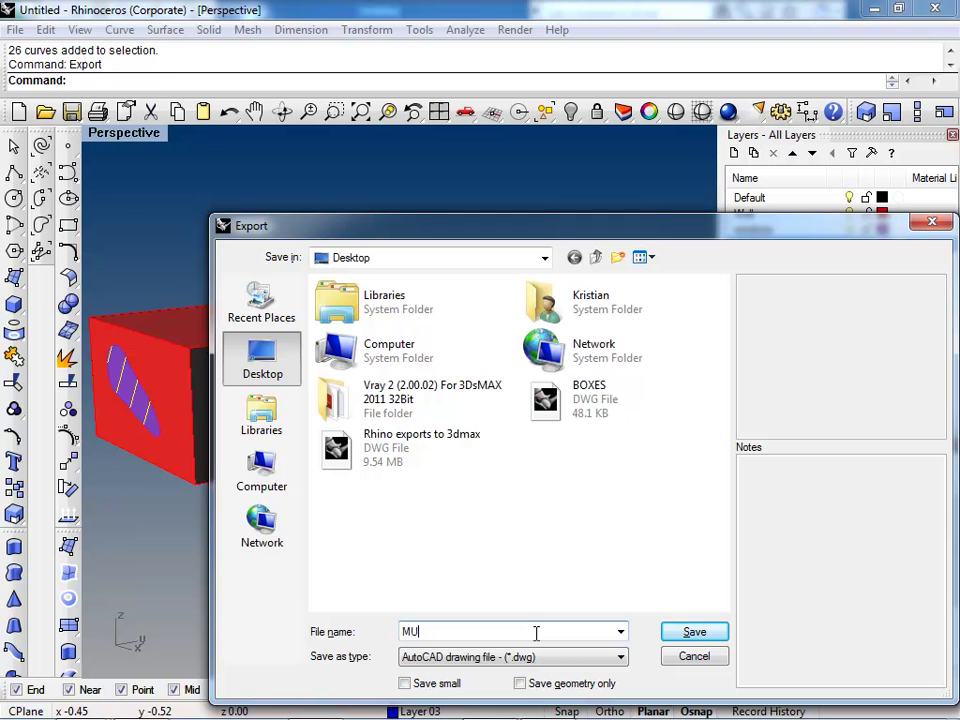
{"action": "key", "text": "Return"}
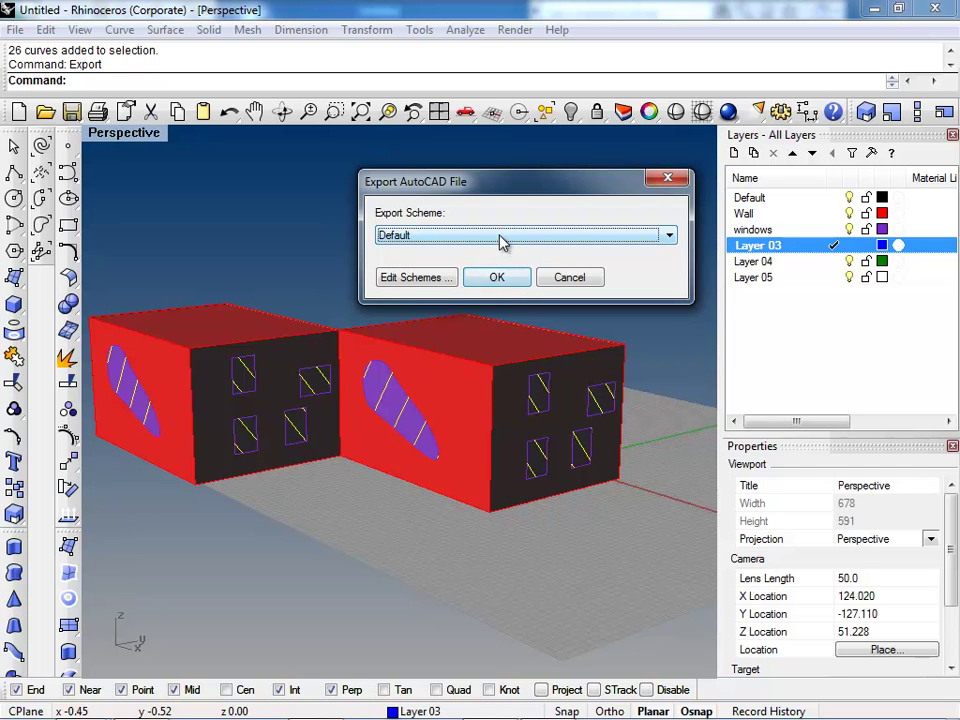
{"action": "left_click", "coordinate": [501, 281]}
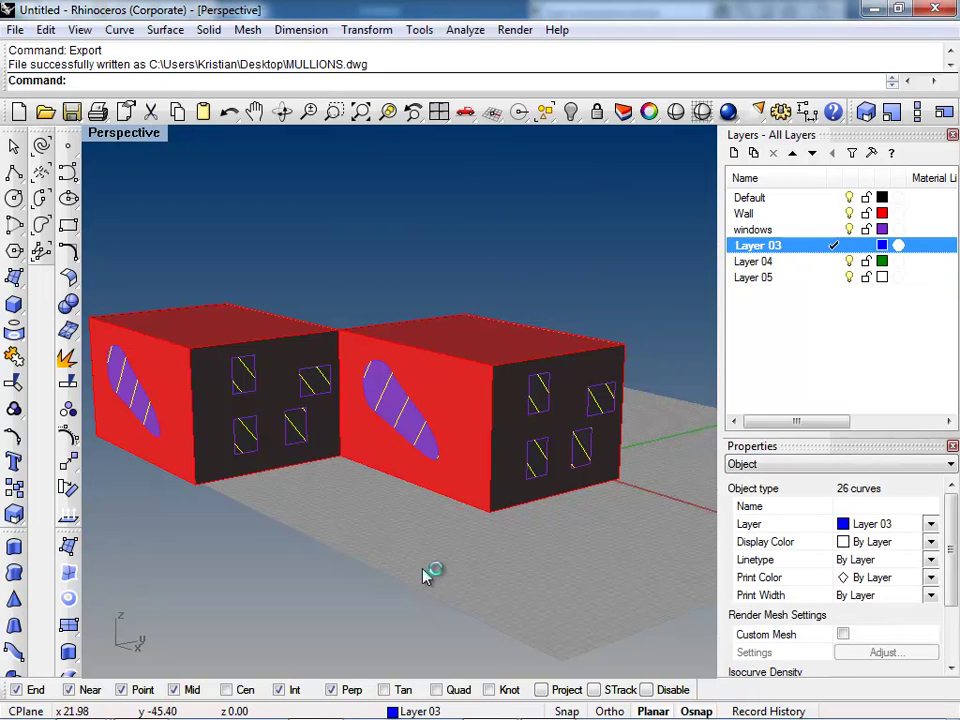
- Sort the Desktop by Date modified and copy MULLIONS into the _CEE 133 233 folder
{"action": "mouse_move", "coordinate": [72, 710]}
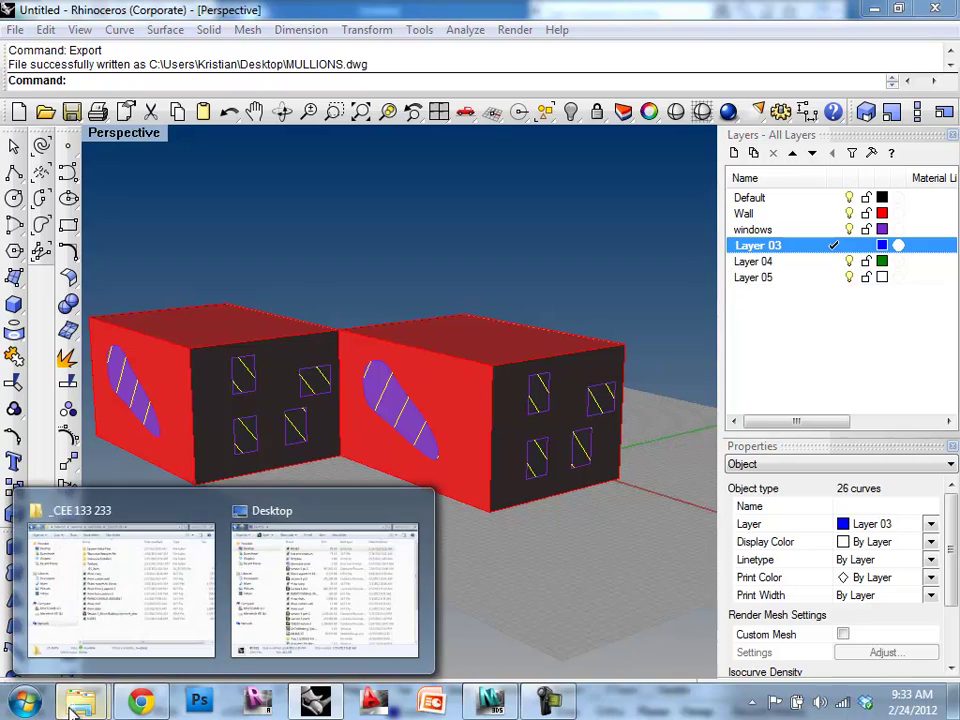
{"action": "mouse_move", "coordinate": [157, 625]}
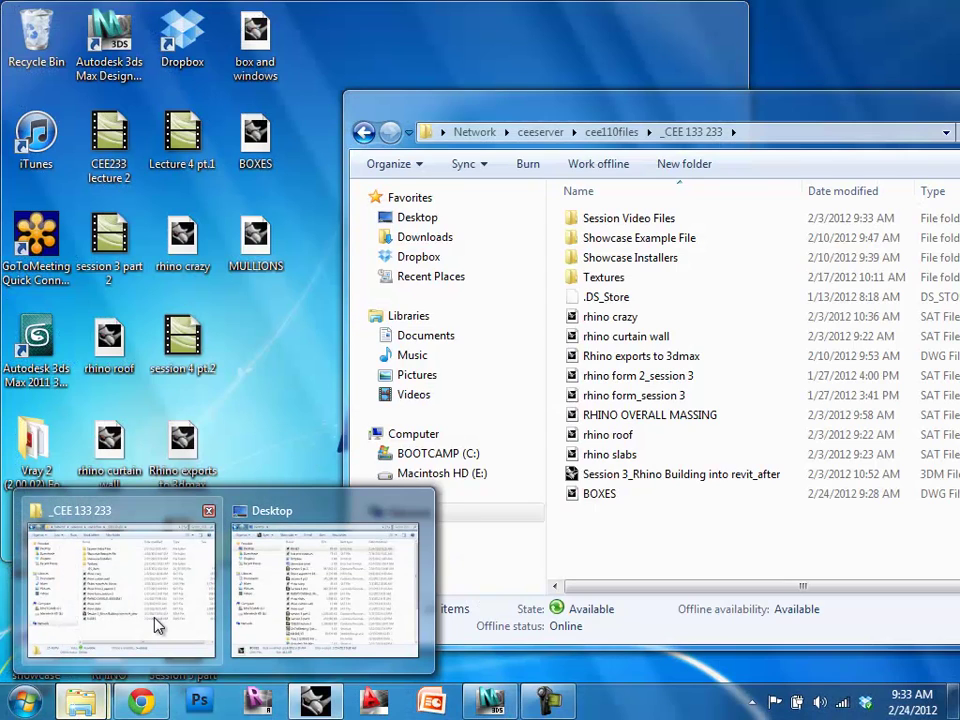
{"action": "left_click", "coordinate": [155, 626]}
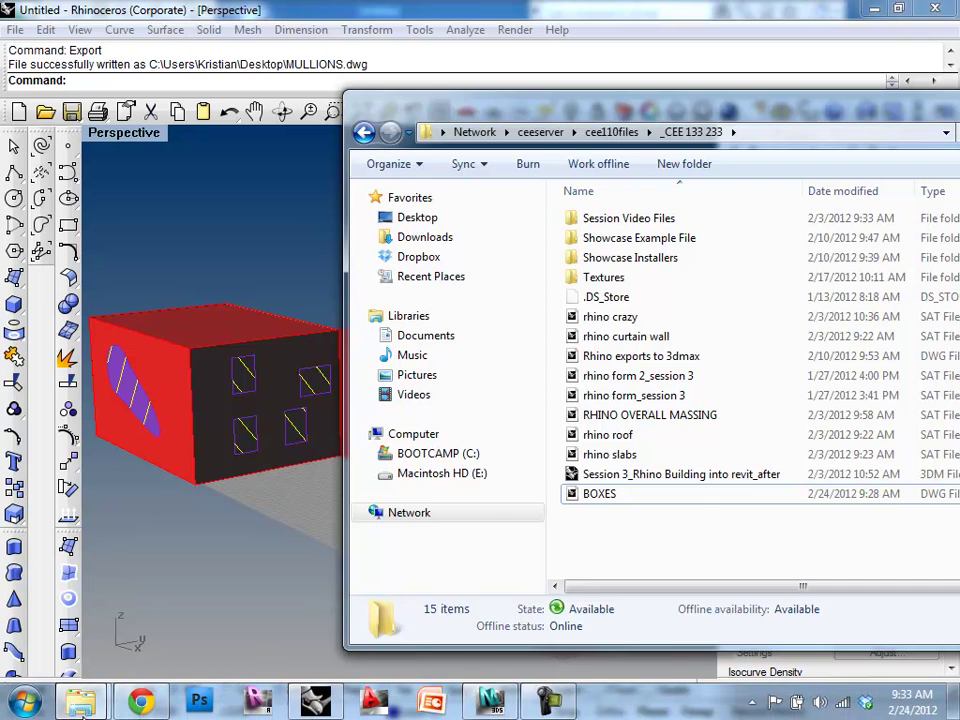
{"action": "mouse_move", "coordinate": [97, 708]}
{"action": "left_click", "coordinate": [310, 600]}
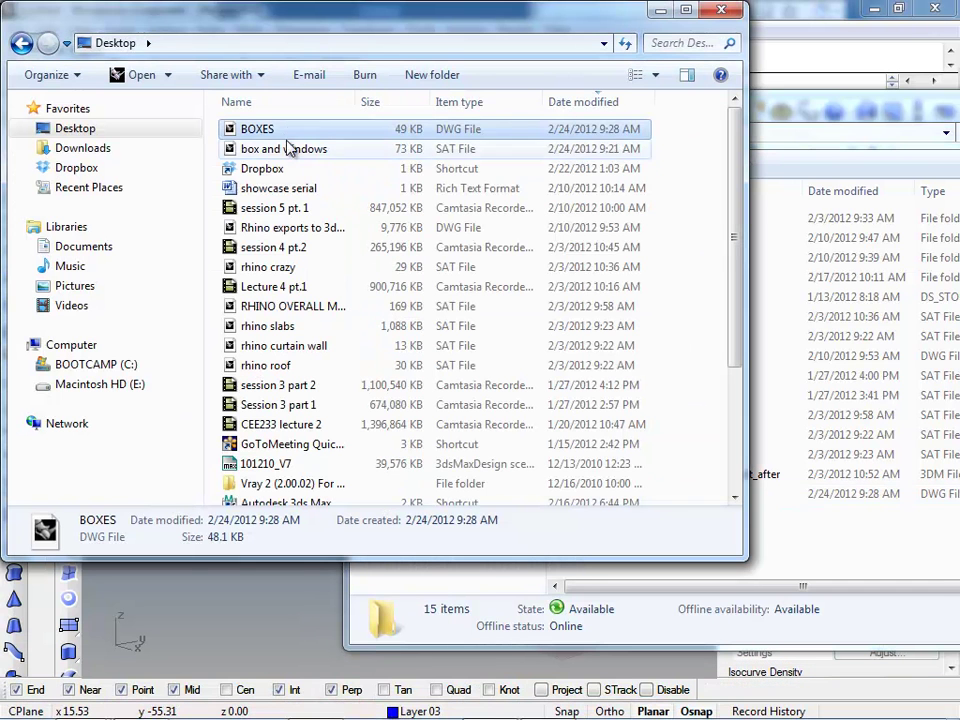
{"action": "left_click", "coordinate": [565, 103]}
{"action": "scroll", "coordinate": [370, 235], "scroll_direction": "up", "scroll_amount": 5}
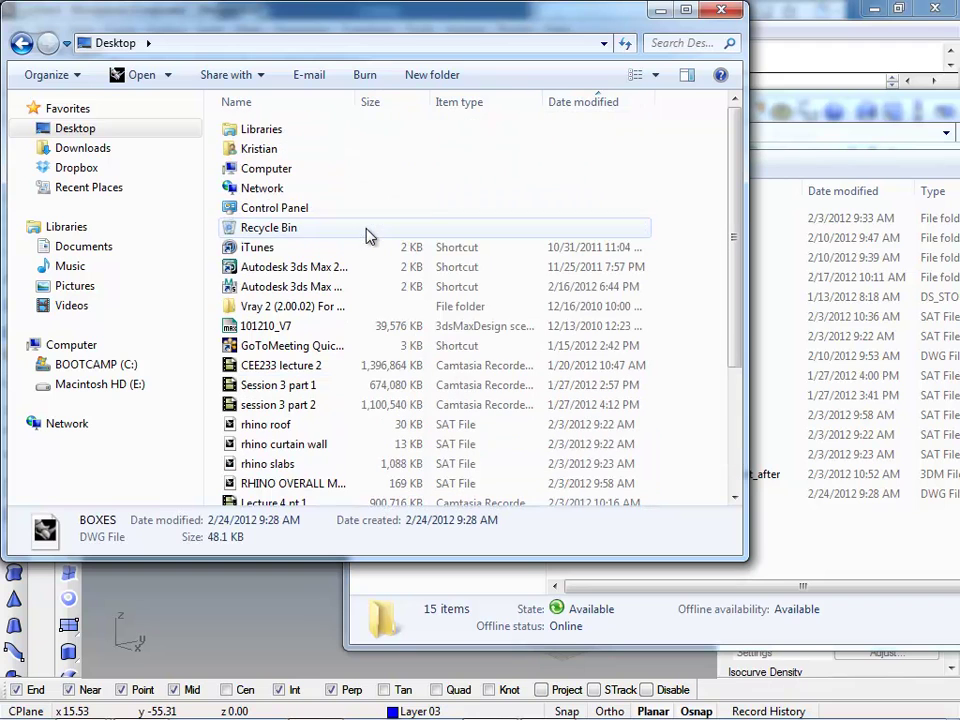
{"action": "left_click", "coordinate": [555, 102]}
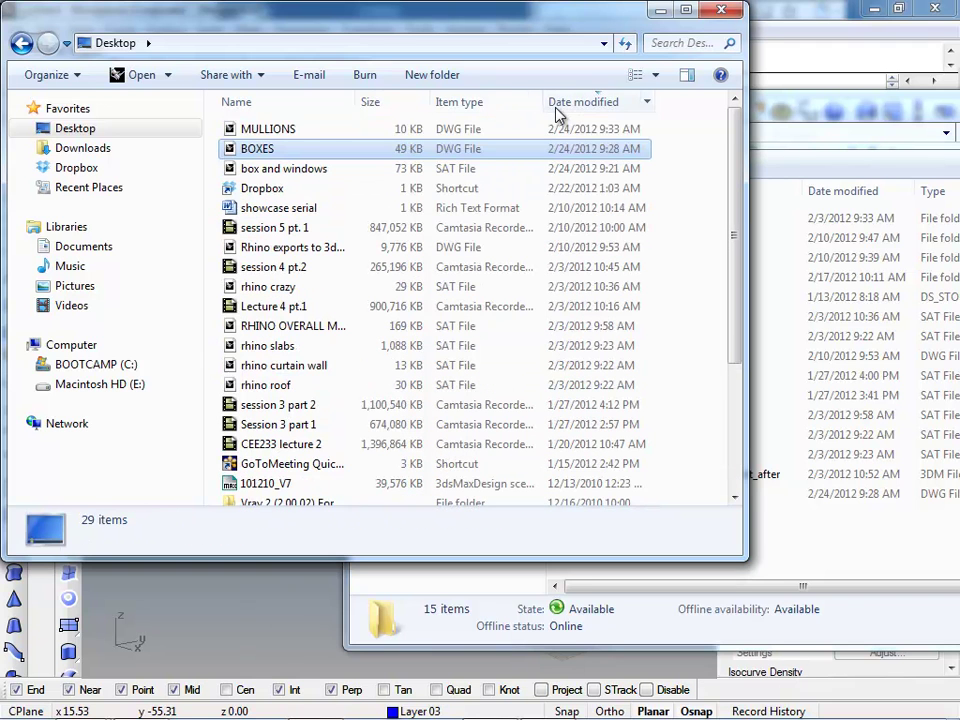
{"action": "left_click", "coordinate": [279, 137]}
{"action": "left_click_drag", "start_coordinate": [279, 137], "coordinate": [807, 525]}
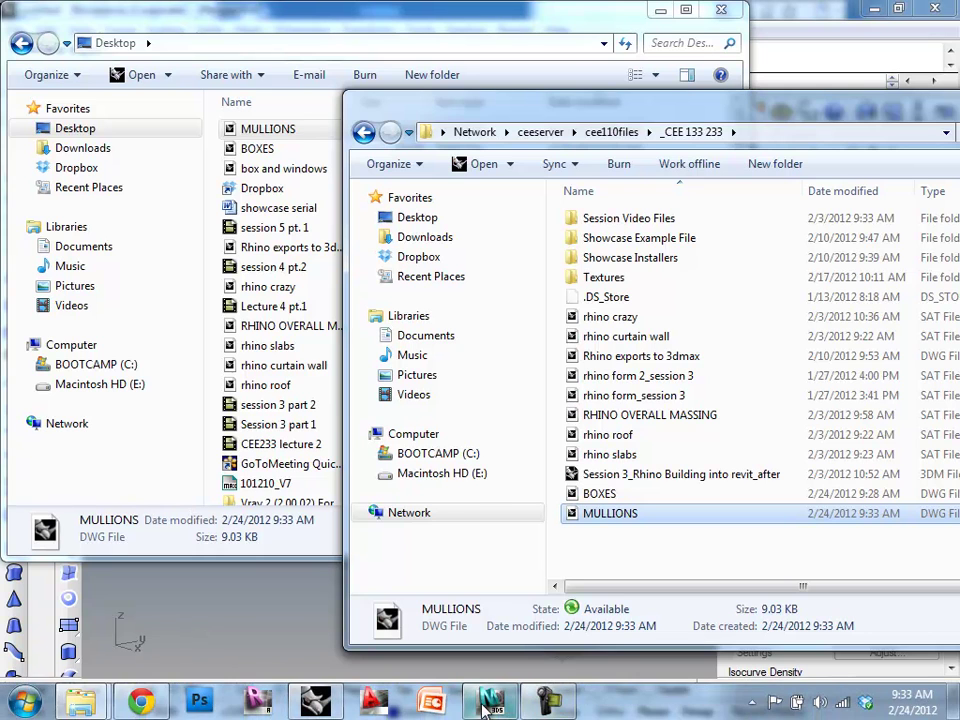
{"action": "left_click", "coordinate": [487, 703]}
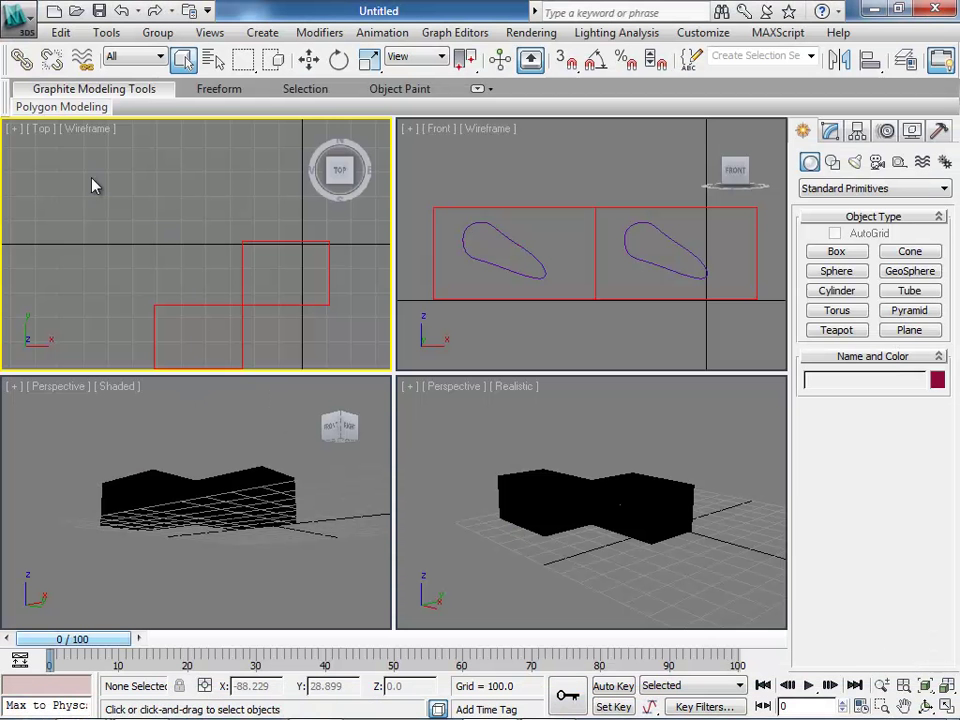
- Orbit and zoom the Perspective view to look down on the two wall blocks
{"action": "left_click", "coordinate": [72, 396]}
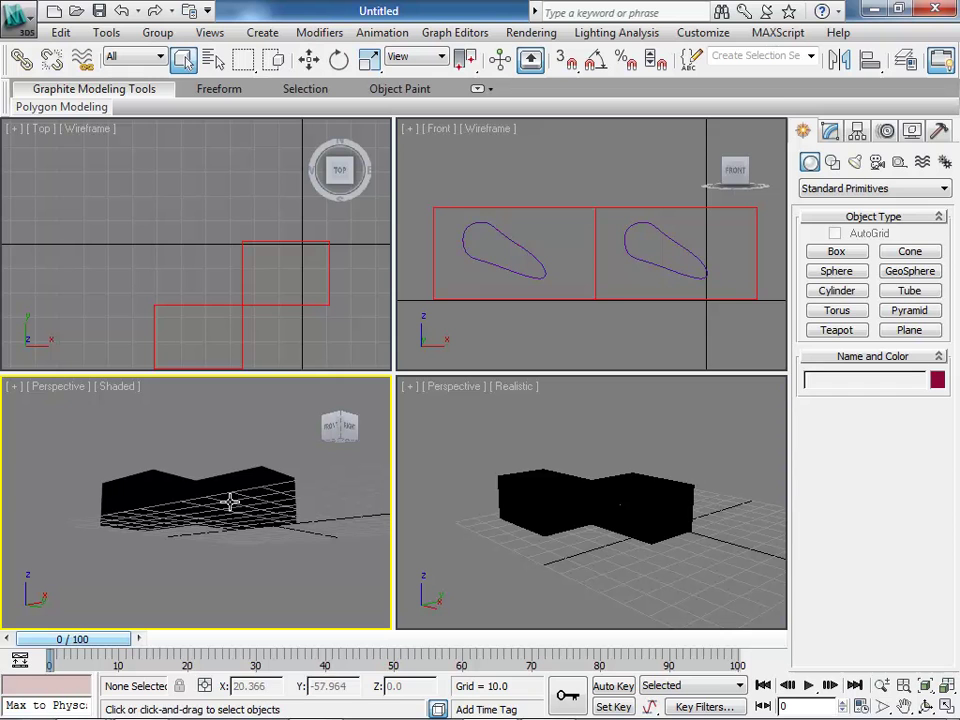
{"action": "middle_click_drag", "start_coordinate": [210, 467], "coordinate": [254, 530], "text": "alt"}
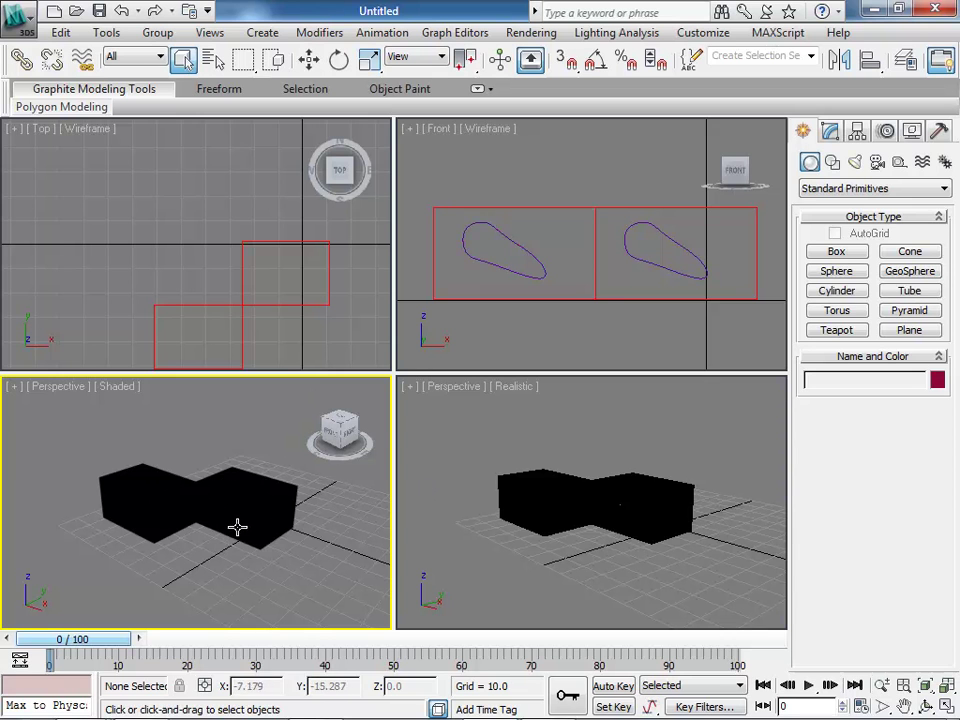
{"action": "scroll", "coordinate": [176, 510], "scroll_direction": "up", "scroll_amount": 5}
{"action": "scroll", "coordinate": [193, 514], "scroll_direction": "down", "scroll_amount": 4}
{"action": "mouse_move", "coordinate": [193, 514]}
{"action": "middle_mouse_down", "text": "alt"}
{"action": "mouse_move", "coordinate": [261, 536]}
{"action": "mouse_move", "coordinate": [236, 599]}
{"action": "mouse_move", "coordinate": [197, 467]}
{"action": "mouse_move", "coordinate": [185, 520]}
{"action": "middle_mouse_up", "text": "alt"}
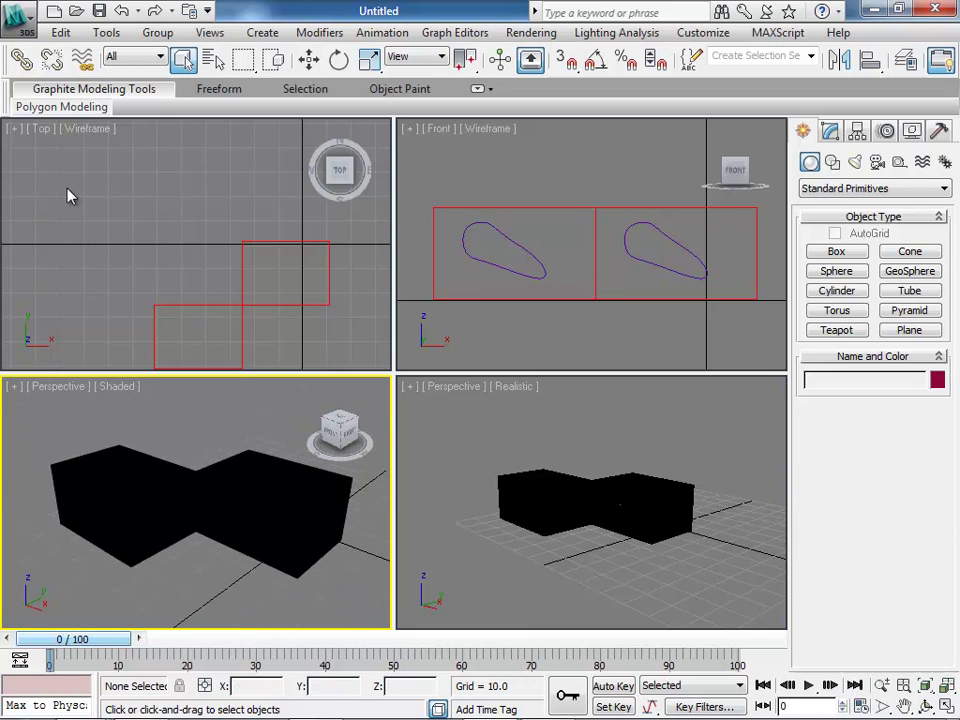
{"action": "scroll", "coordinate": [327, 321], "scroll_direction": "down", "scroll_amount": 4}
{"action": "scroll", "coordinate": [231, 274], "scroll_direction": "up", "scroll_amount": 2}
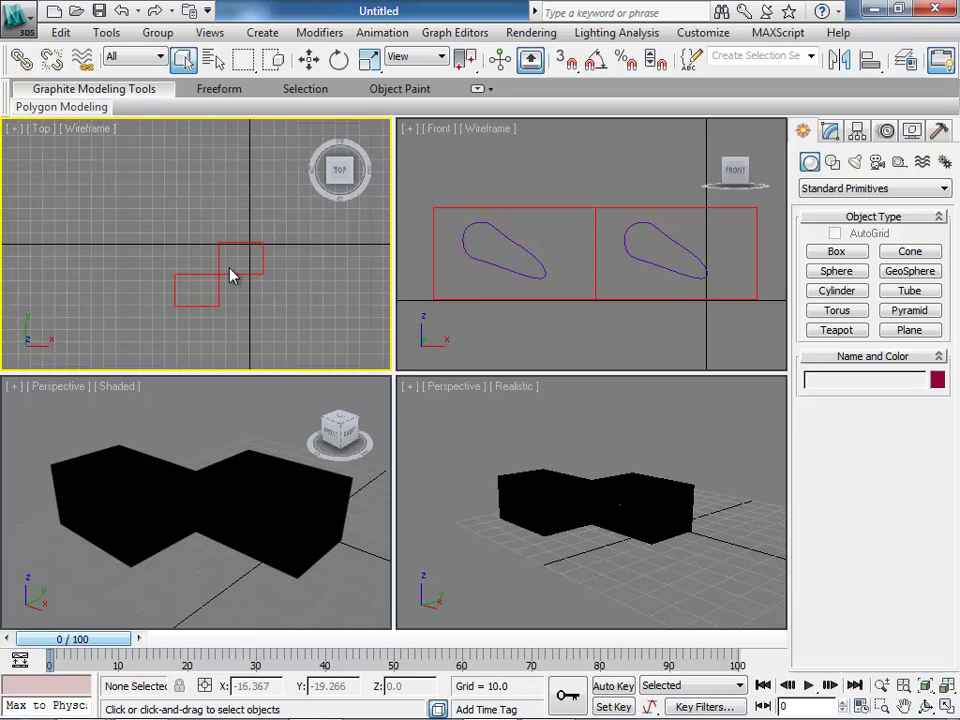
- Check the walls in the Front and Top views, then show the Modify panel
{"action": "left_click", "coordinate": [480, 137]}
{"action": "scroll", "coordinate": [621, 240], "scroll_direction": "down", "scroll_amount": 3}
{"action": "scroll", "coordinate": [666, 261], "scroll_direction": "up", "scroll_amount": 3}
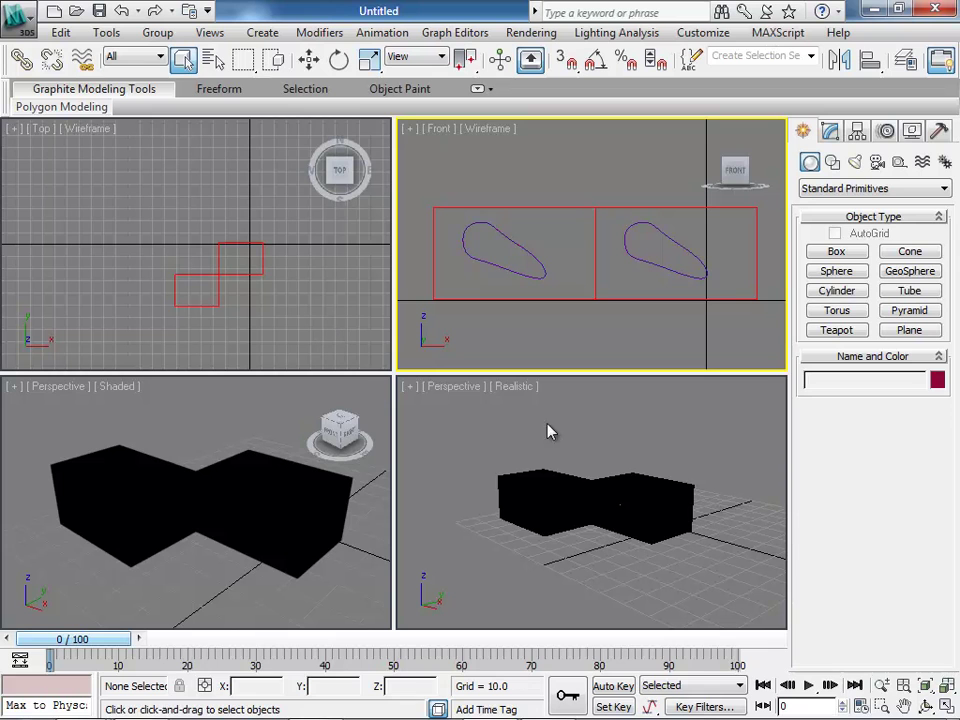
{"action": "left_click", "coordinate": [61, 396]}
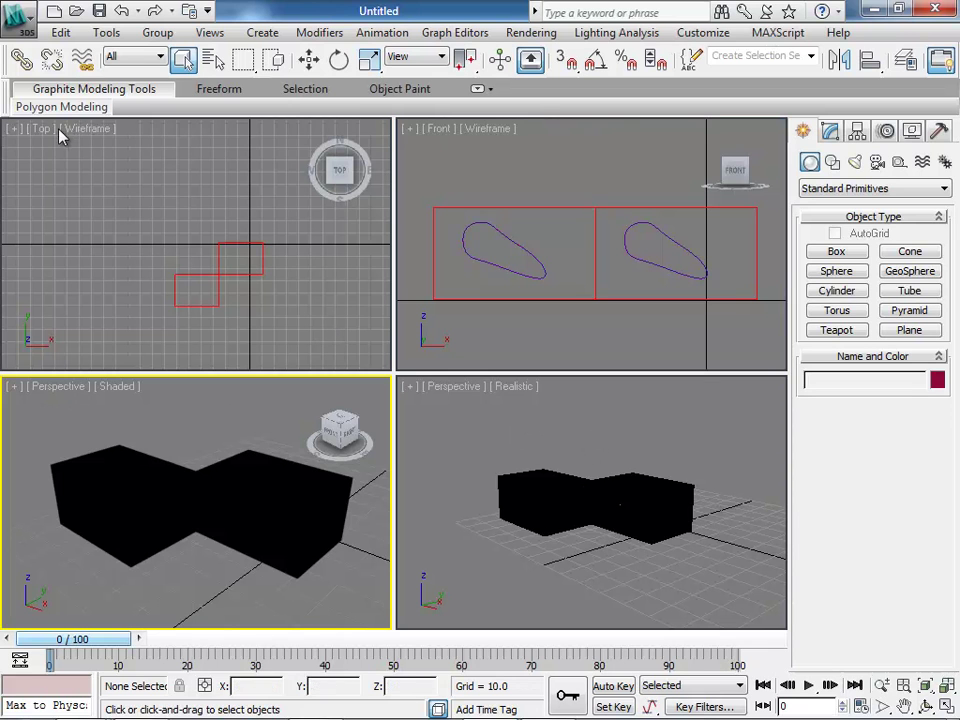
{"action": "left_click", "coordinate": [120, 180]}
{"action": "scroll", "coordinate": [153, 216], "scroll_direction": "down", "scroll_amount": 6}
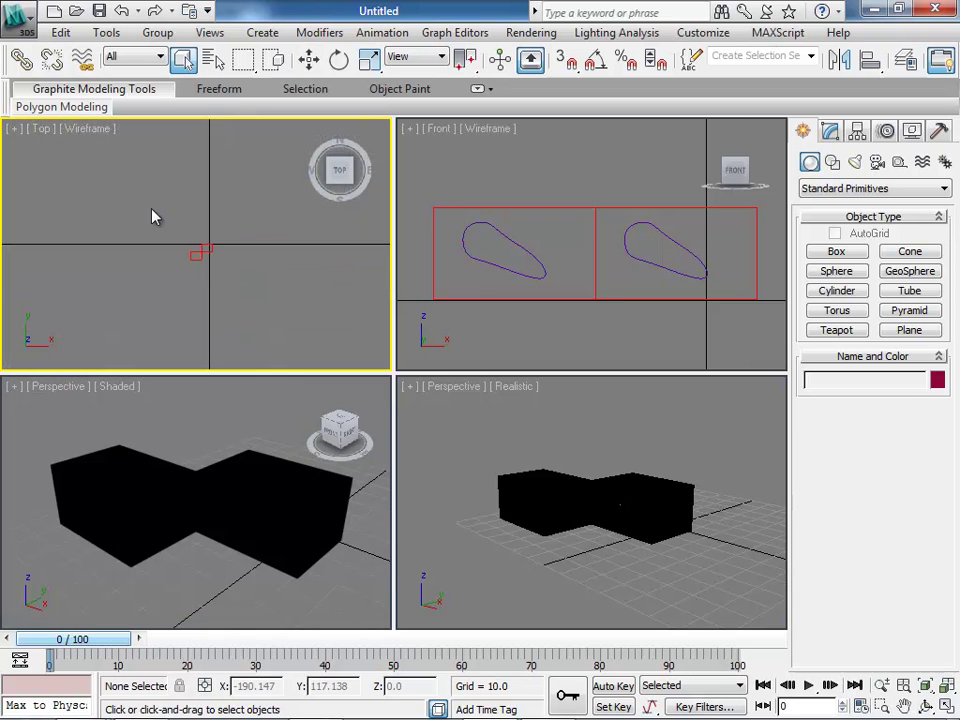
{"action": "left_click", "coordinate": [840, 142]}
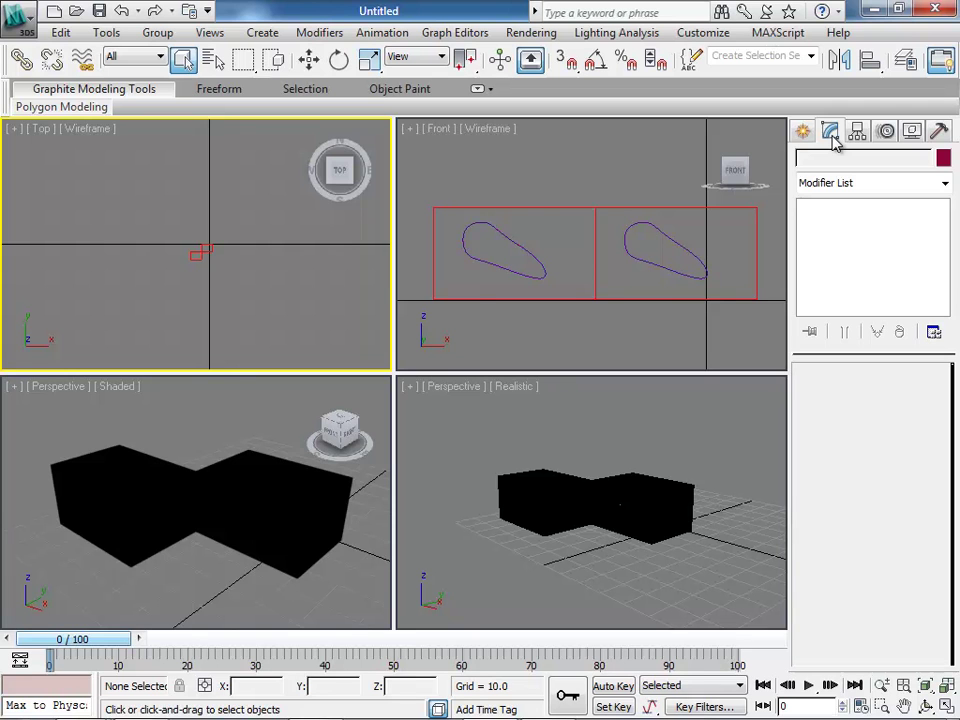
- Maximize and restore the Top and Front views to inspect the walls
{"action": "left_click", "coordinate": [947, 706]}
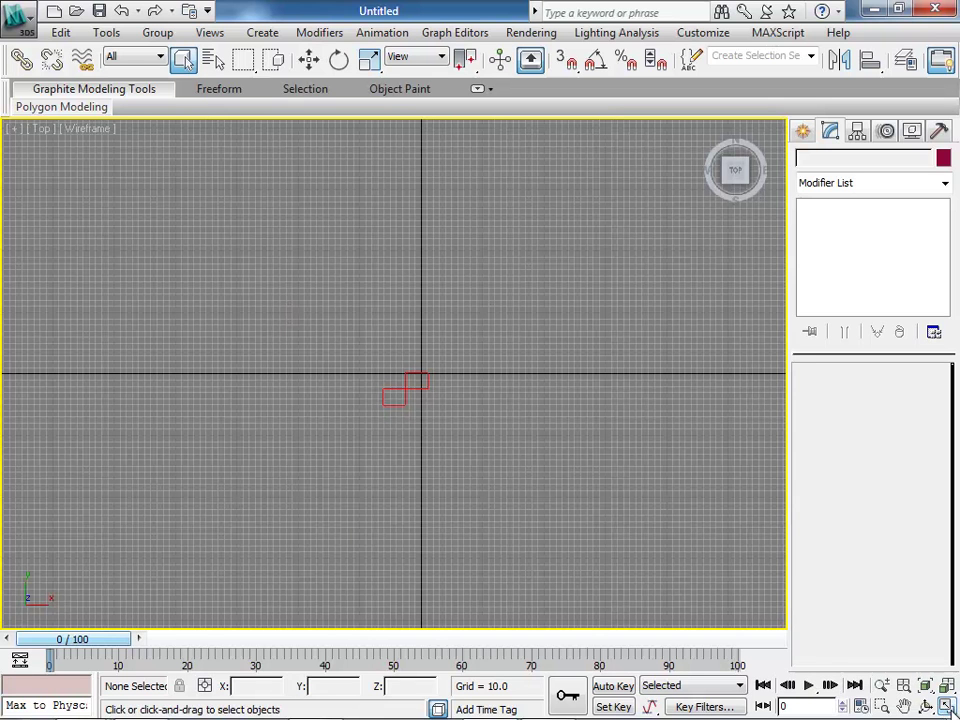
{"action": "left_click", "coordinate": [947, 706]}
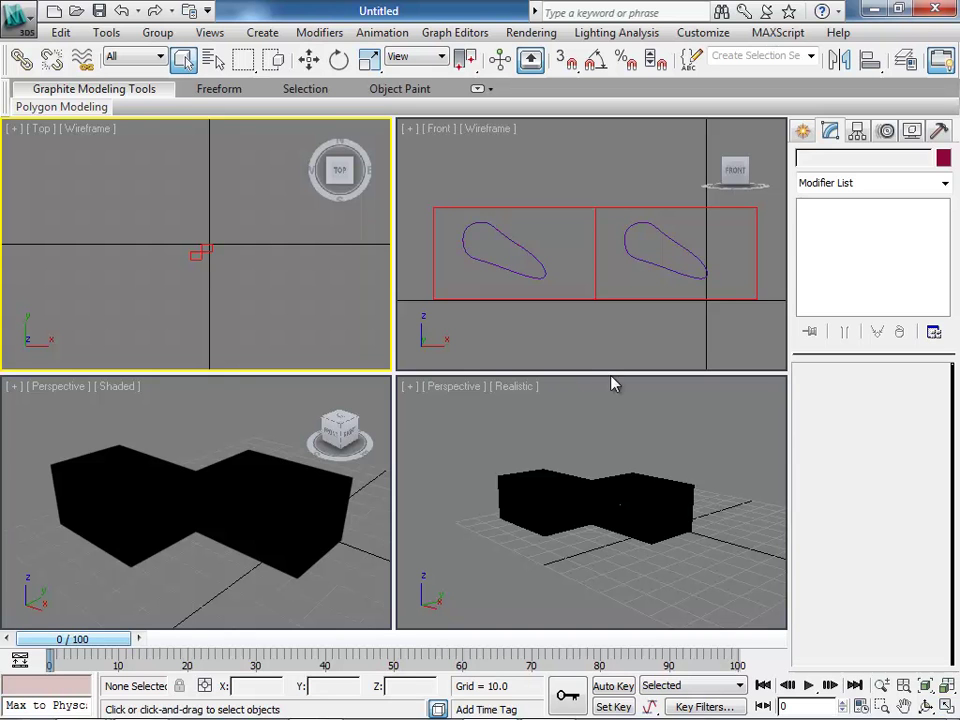
{"action": "left_click", "coordinate": [453, 392]}
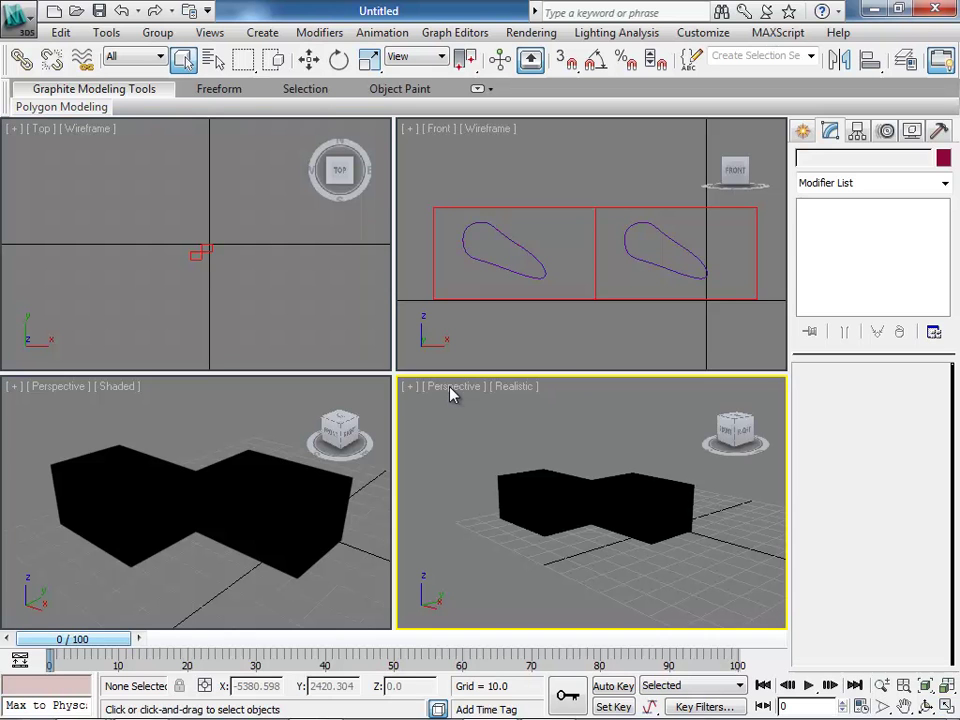
{"action": "left_click", "coordinate": [440, 140]}
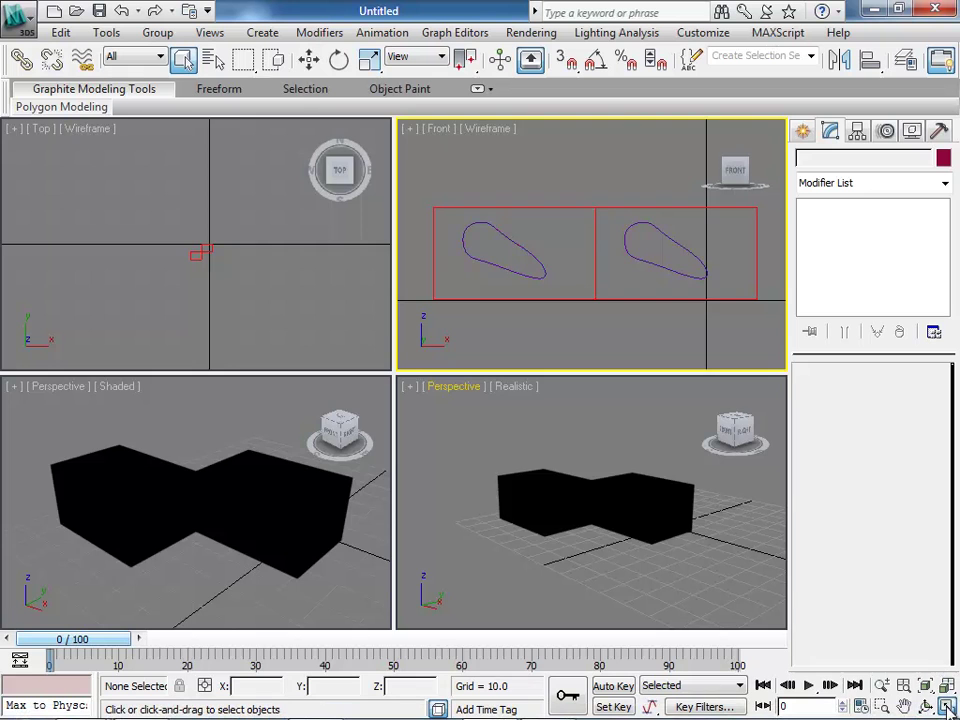
{"action": "left_click", "coordinate": [947, 706]}
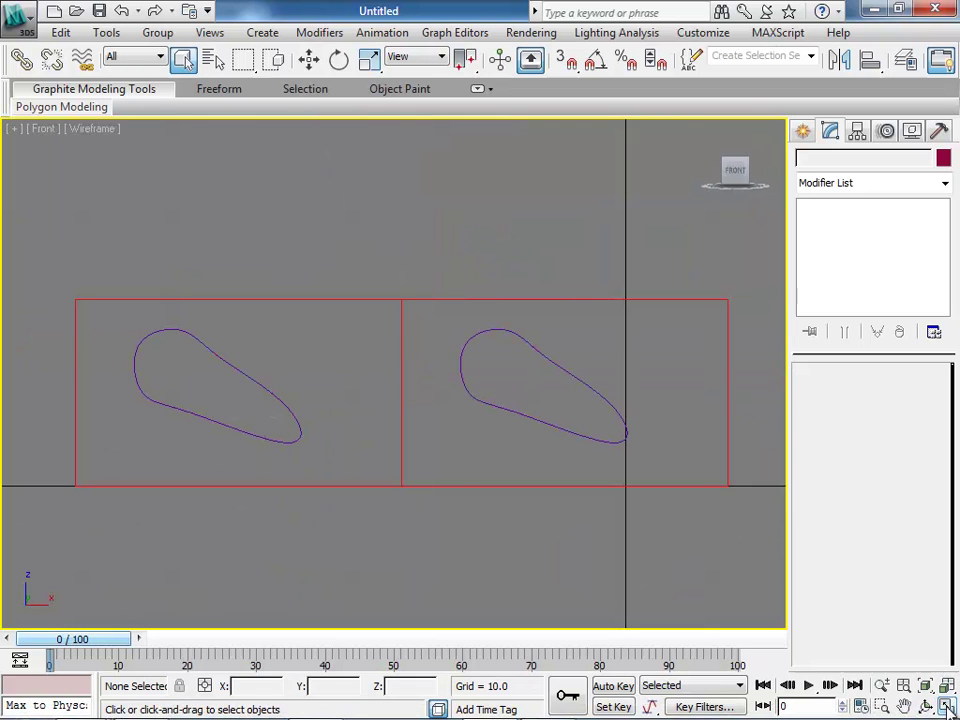
{"action": "left_click", "coordinate": [947, 706]}
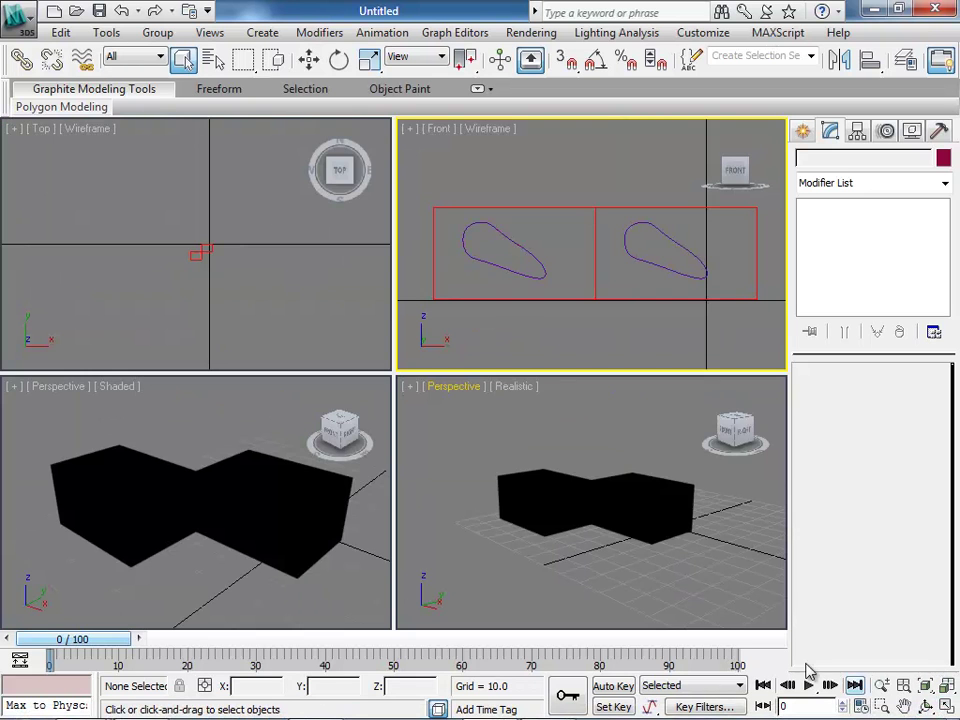
- Activate the Top view and show the Create panel's Standard Primitives
{"action": "left_click", "coordinate": [268, 258]}
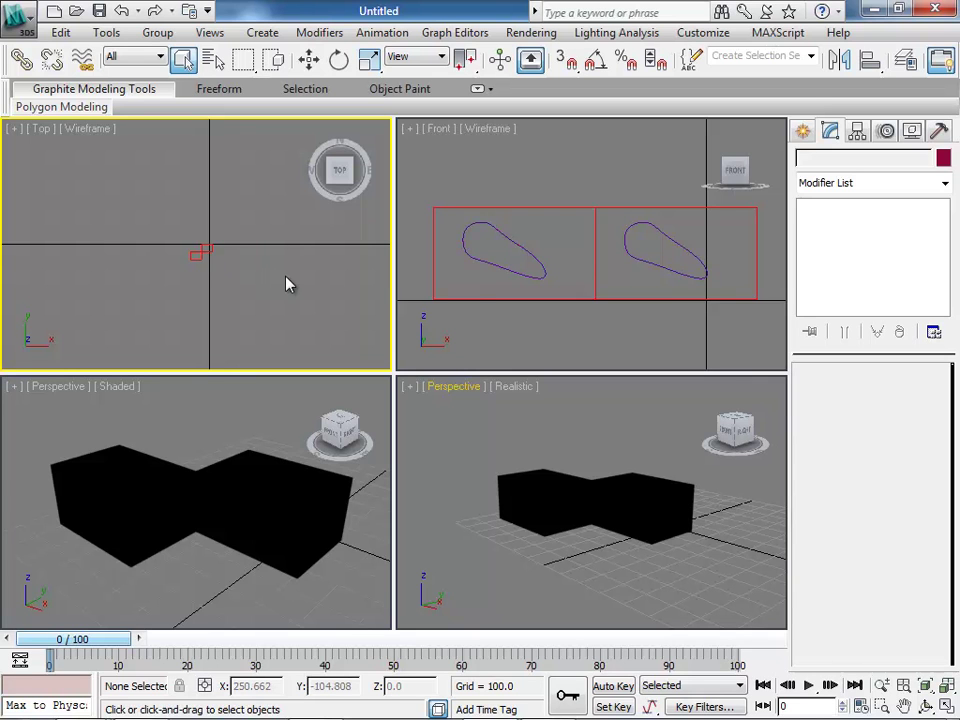
{"action": "left_click", "coordinate": [216, 420]}
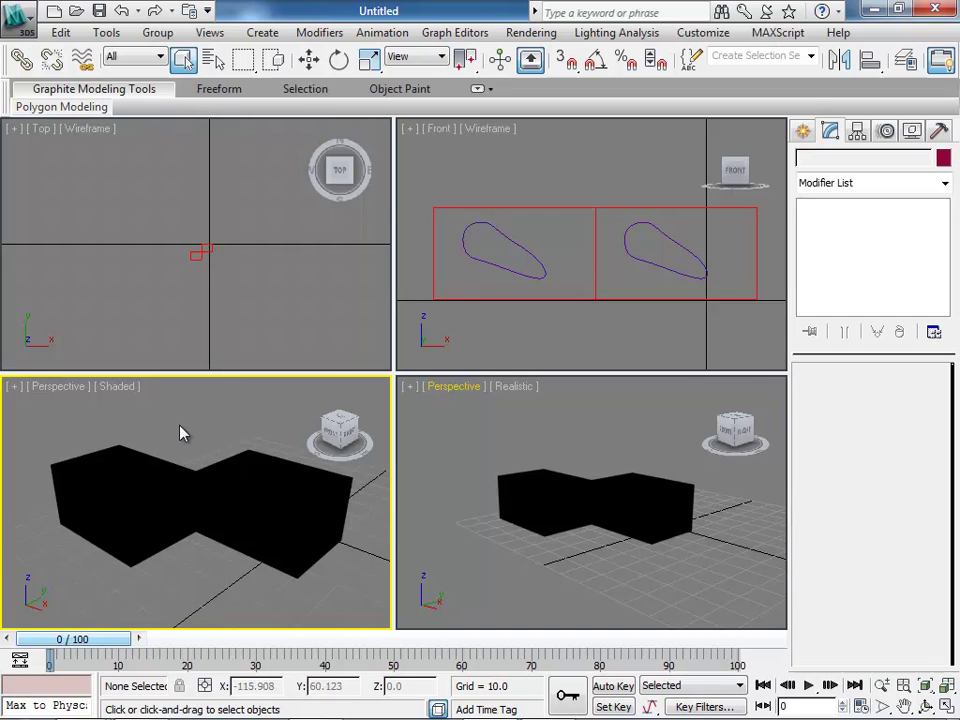
{"action": "left_click", "coordinate": [182, 214]}
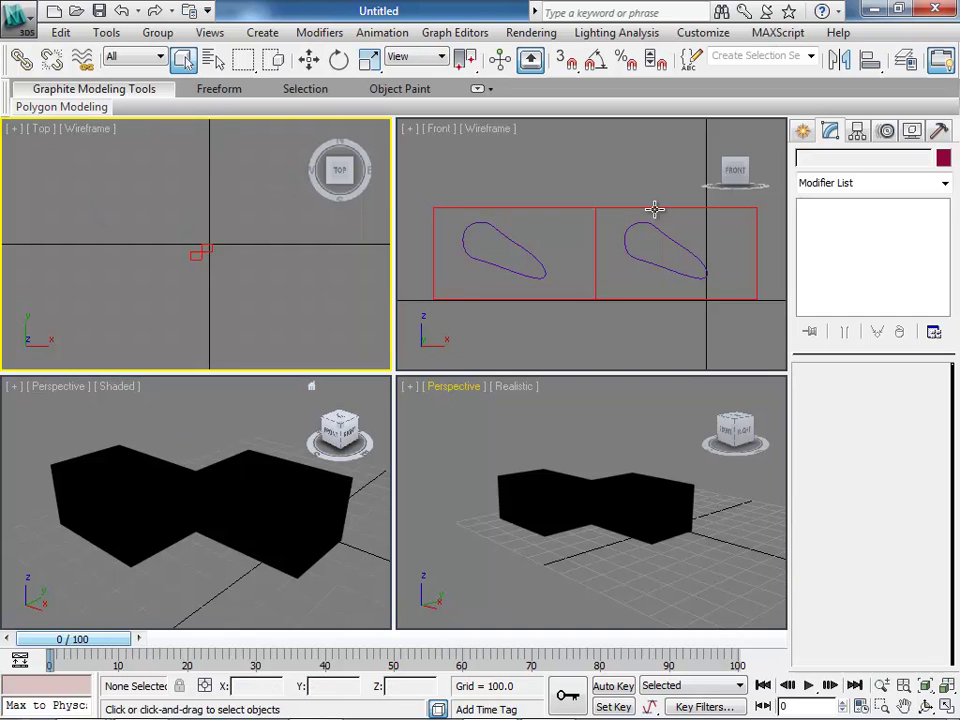
{"action": "left_click", "coordinate": [803, 131]}
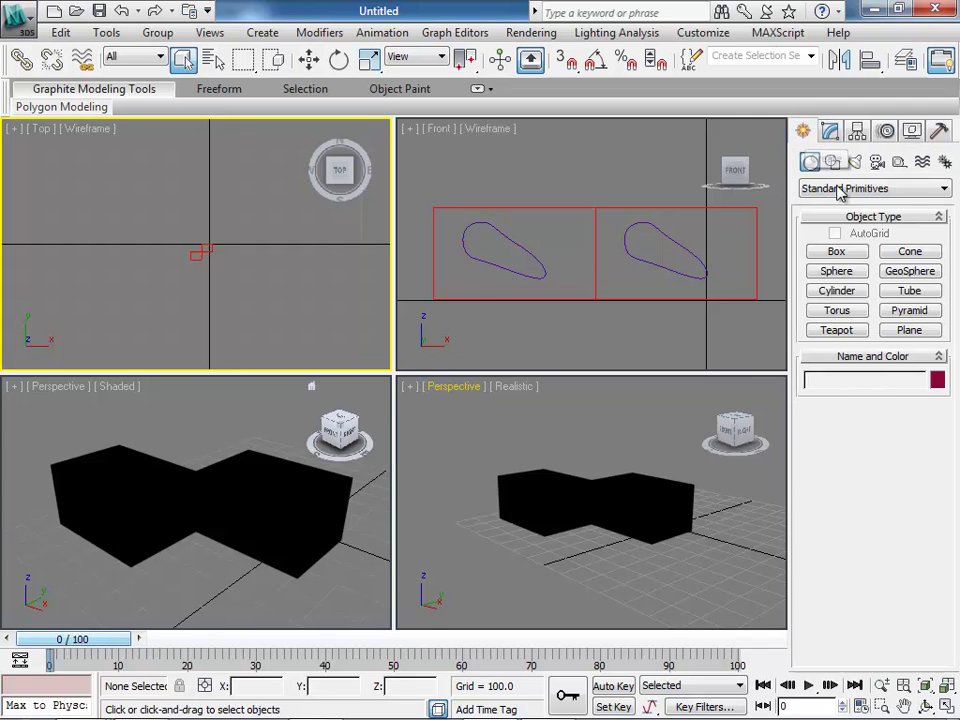
- Drag out Plane001 around the origin in the Top view and open the Material Editor
{"action": "left_click", "coordinate": [910, 331]}
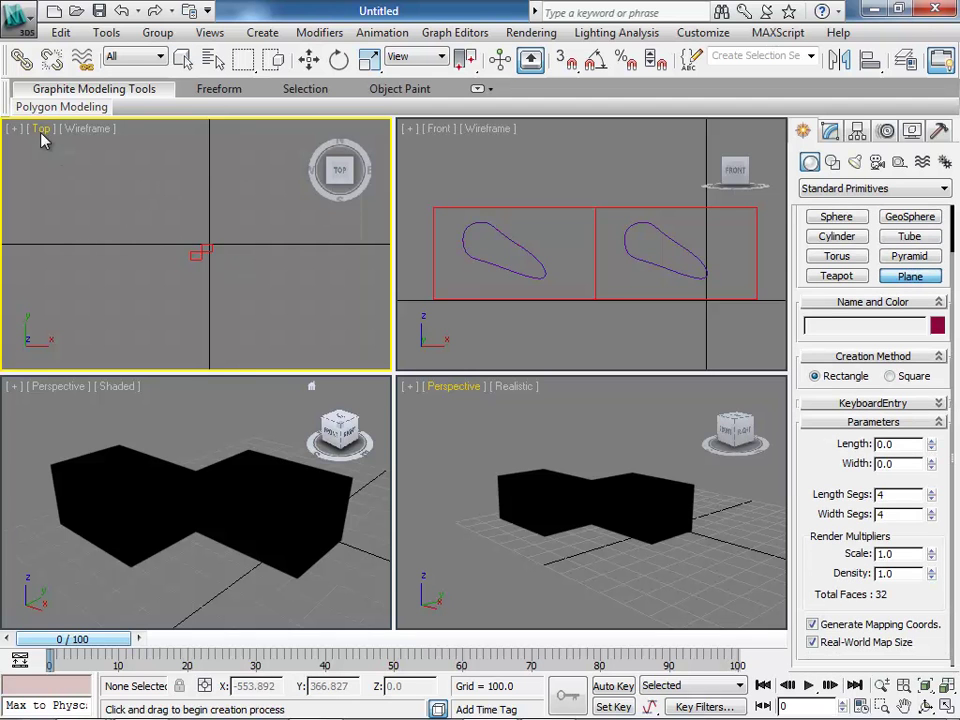
{"action": "scroll", "coordinate": [117, 199], "scroll_direction": "down", "scroll_amount": 3}
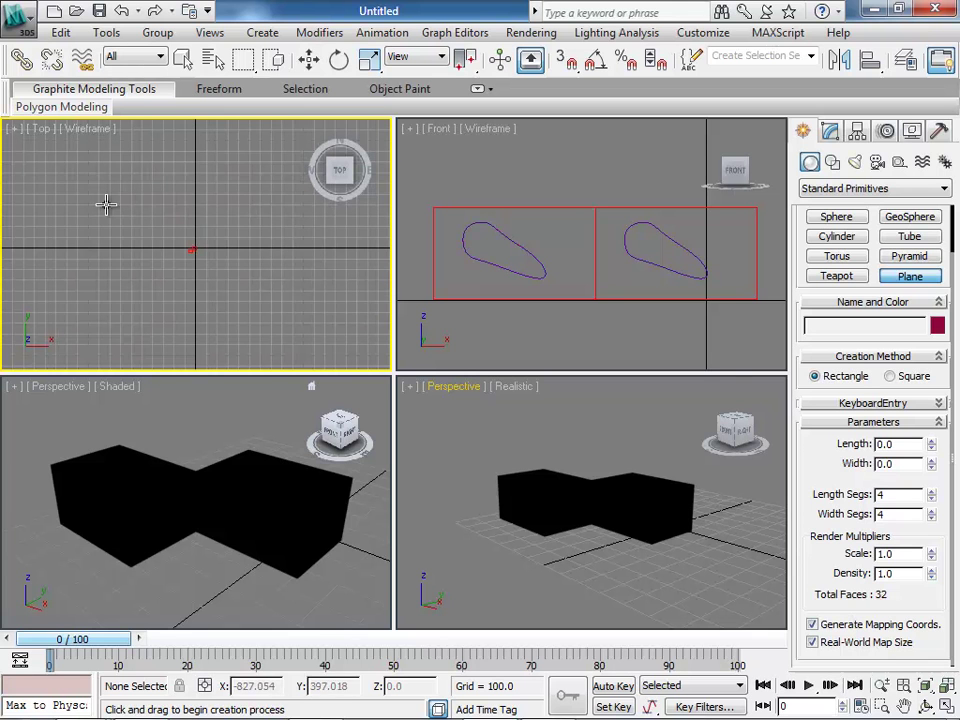
{"action": "left_click_drag", "start_coordinate": [124, 211], "coordinate": [285, 307]}
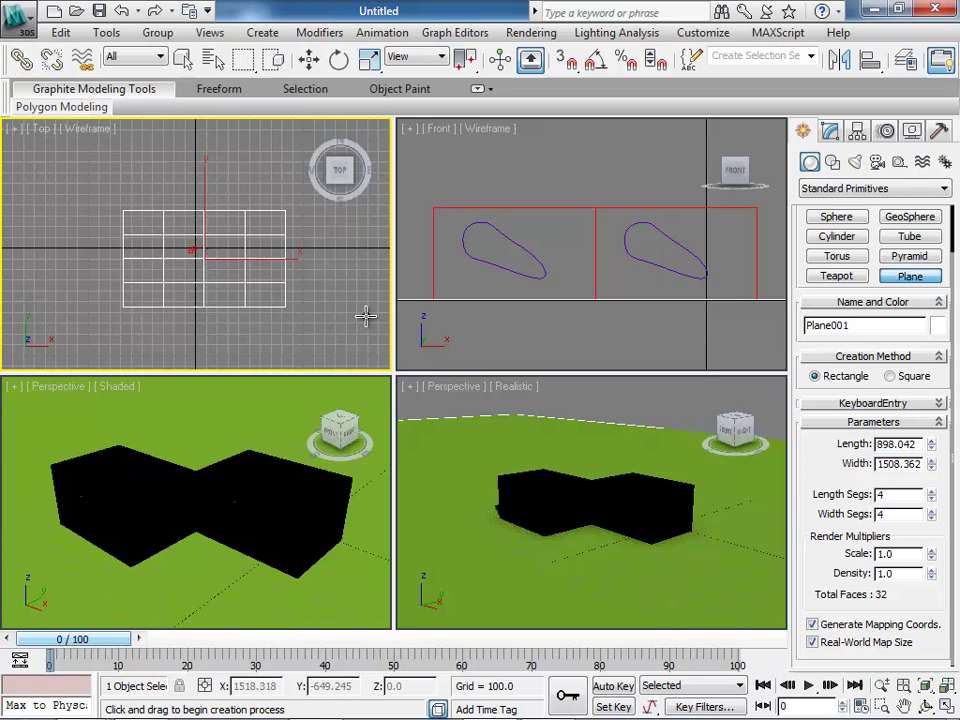
{"action": "right_click", "coordinate": [336, 218]}
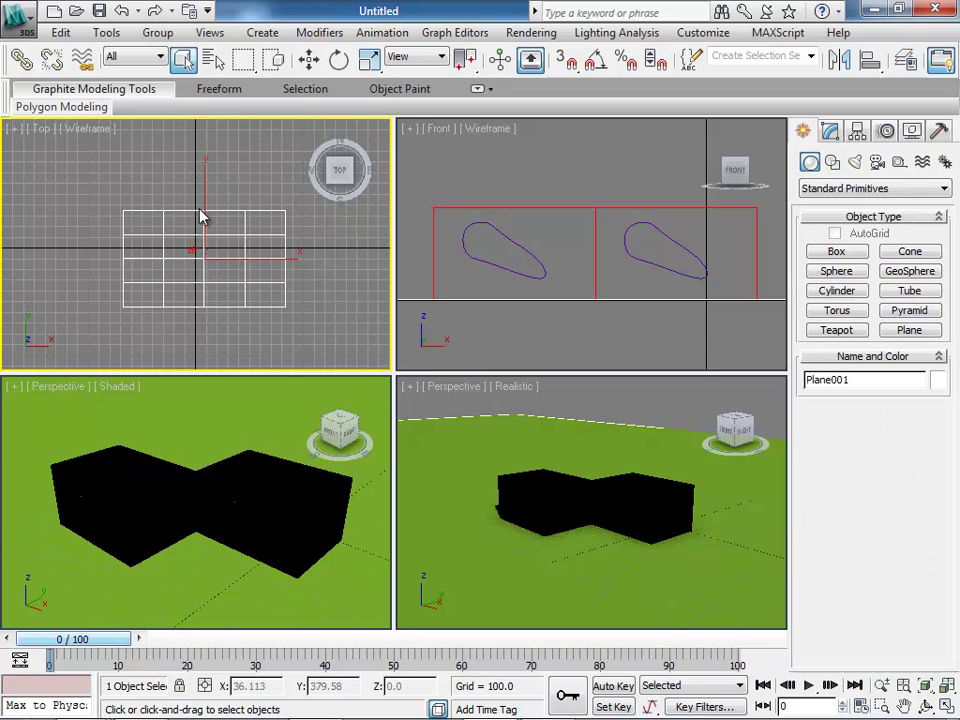
{"action": "scroll", "coordinate": [205, 222], "scroll_direction": "up", "scroll_amount": 2}
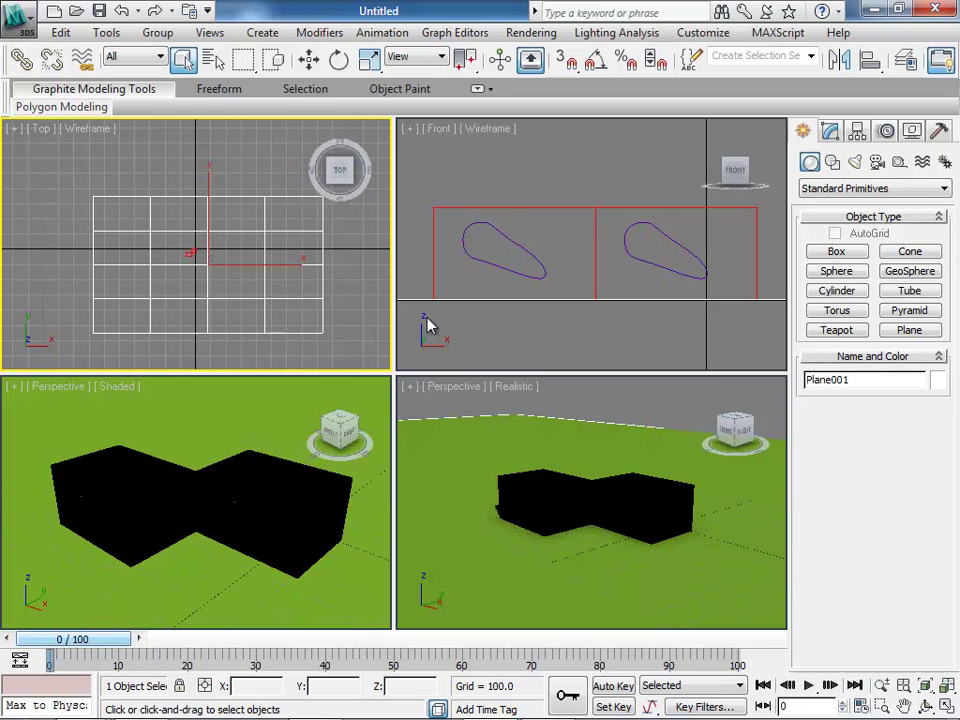
{"action": "key", "text": "m"}
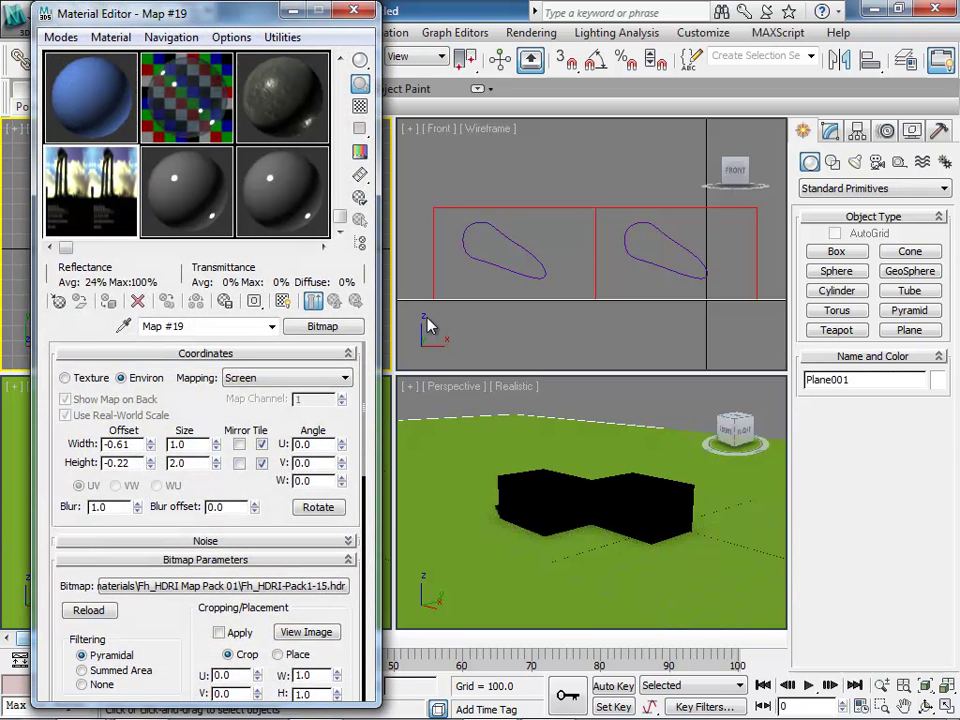
- Apply the Matte Finish template to the 01 - Default Arch & Design material
{"action": "left_click_drag", "start_coordinate": [340, 217], "coordinate": [343, 70]}
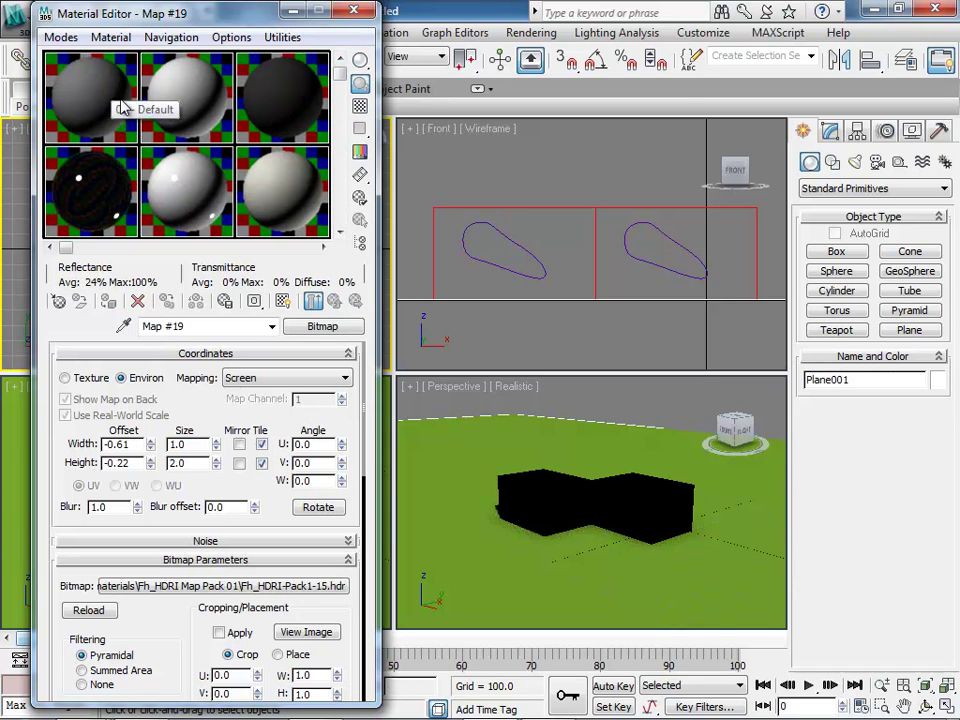
{"action": "left_click_drag", "start_coordinate": [205, 20], "coordinate": [462, 47]}
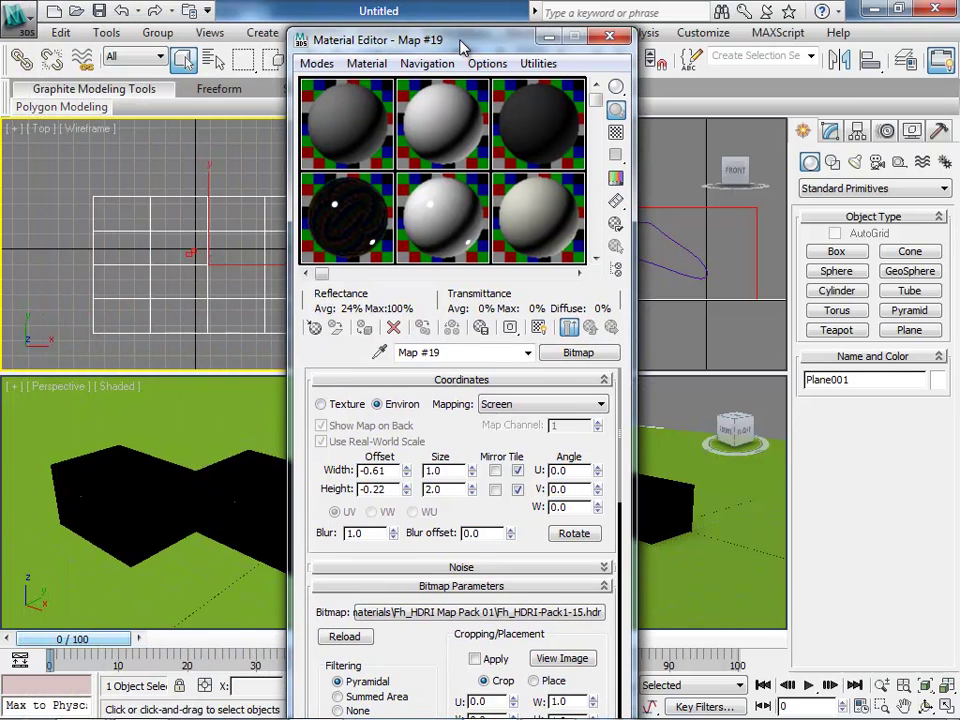
{"action": "left_click", "coordinate": [352, 133]}
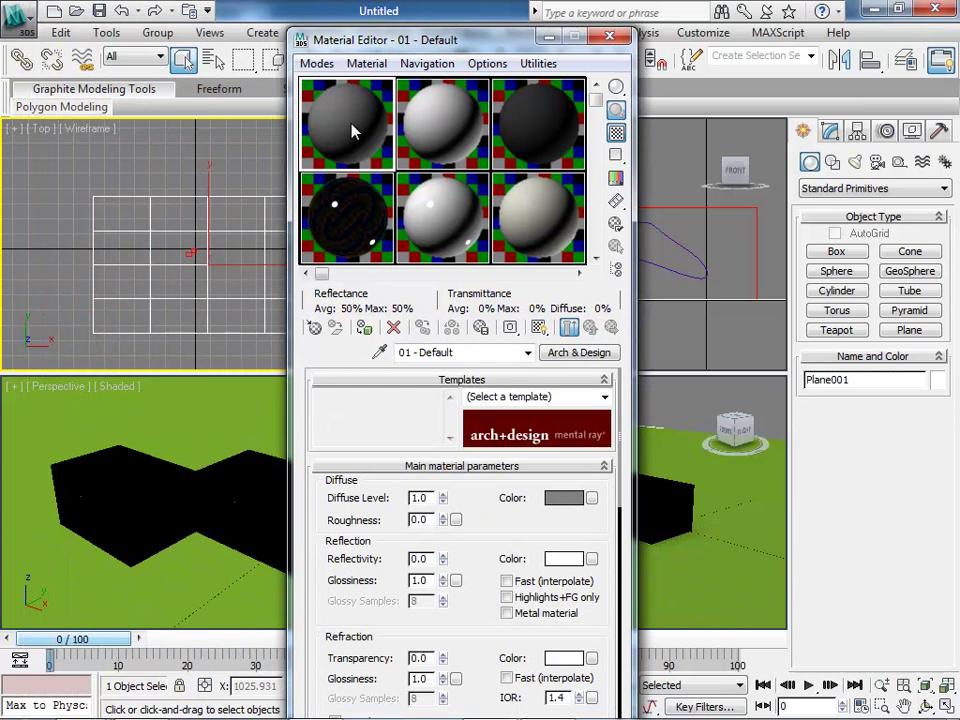
{"action": "left_click", "coordinate": [607, 400]}
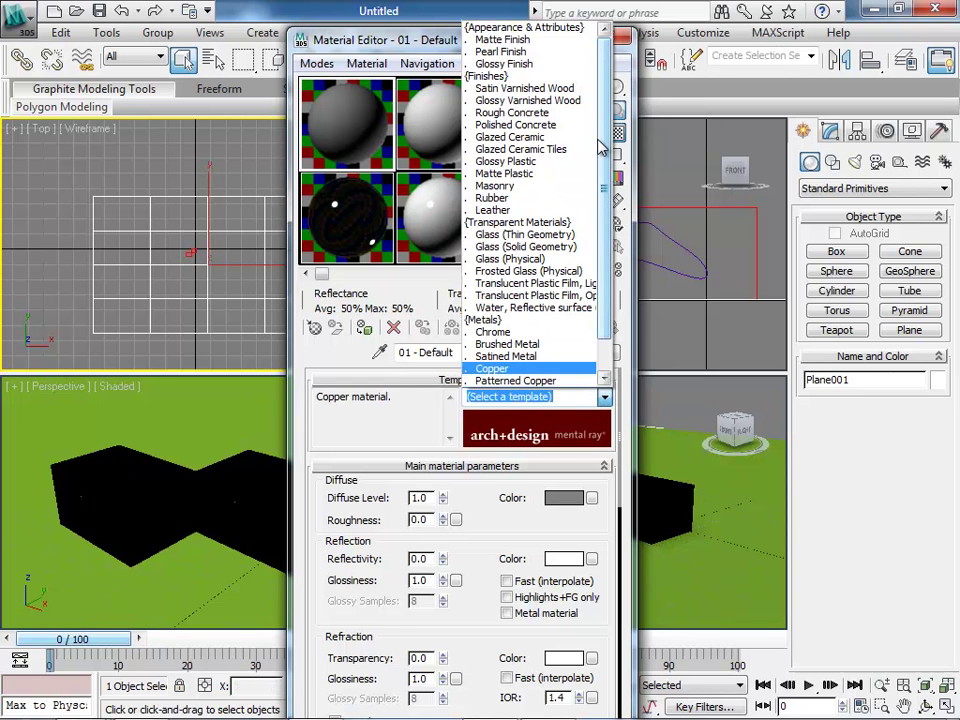
{"action": "left_click", "coordinate": [349, 113]}
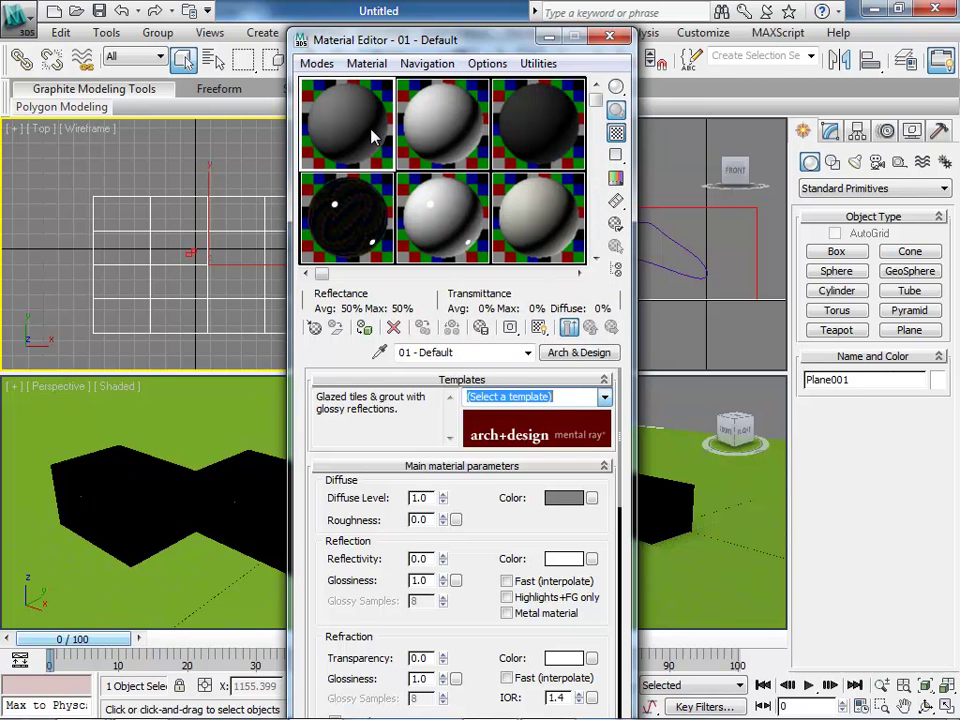
{"action": "left_click", "coordinate": [607, 400]}
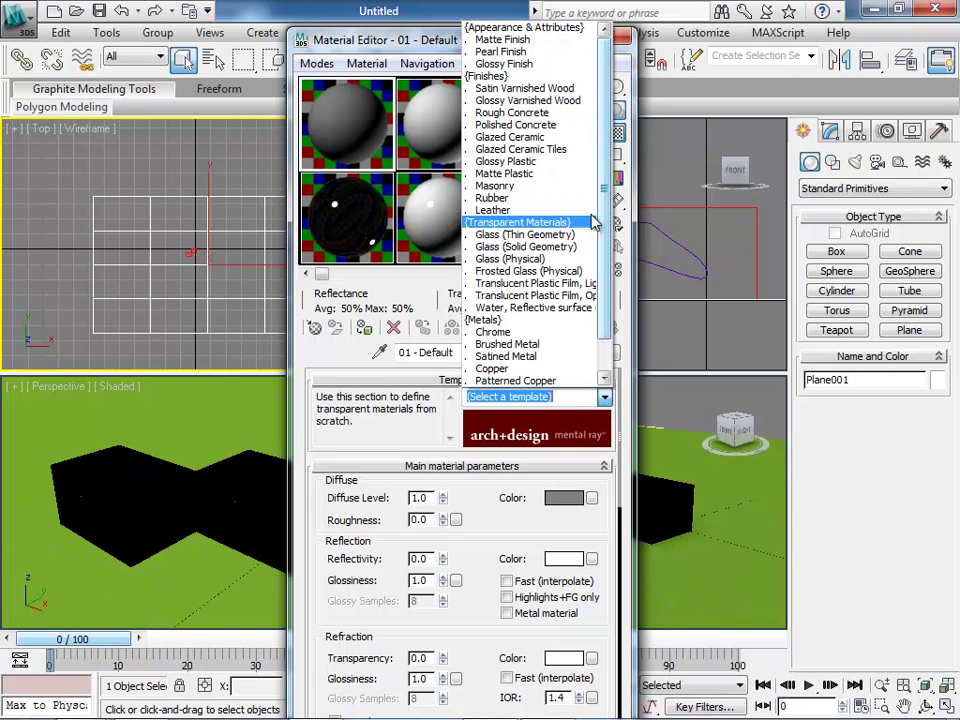
{"action": "scroll", "coordinate": [603, 100], "scroll_direction": "down", "scroll_amount": 1}
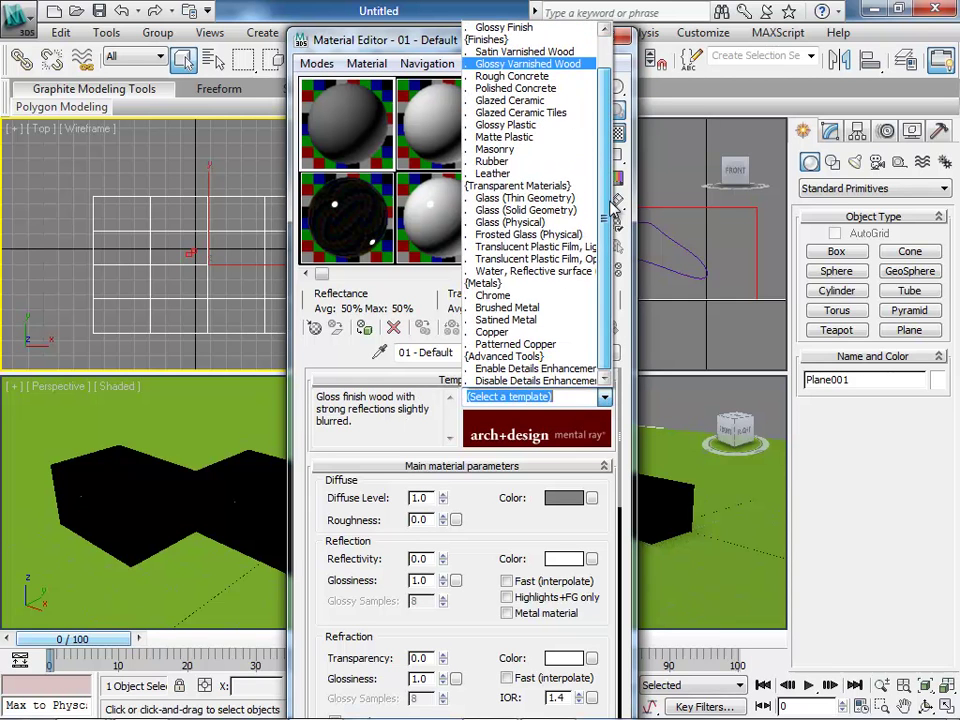
{"action": "scroll", "coordinate": [600, 100], "scroll_direction": "up", "scroll_amount": 1}
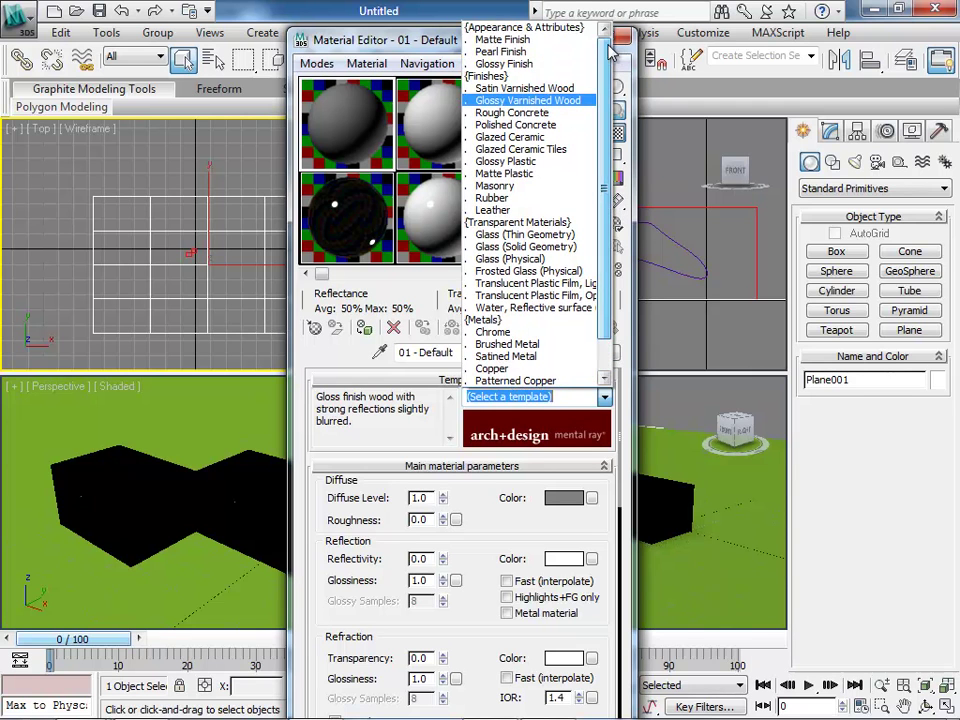
{"action": "left_click", "coordinate": [555, 41]}
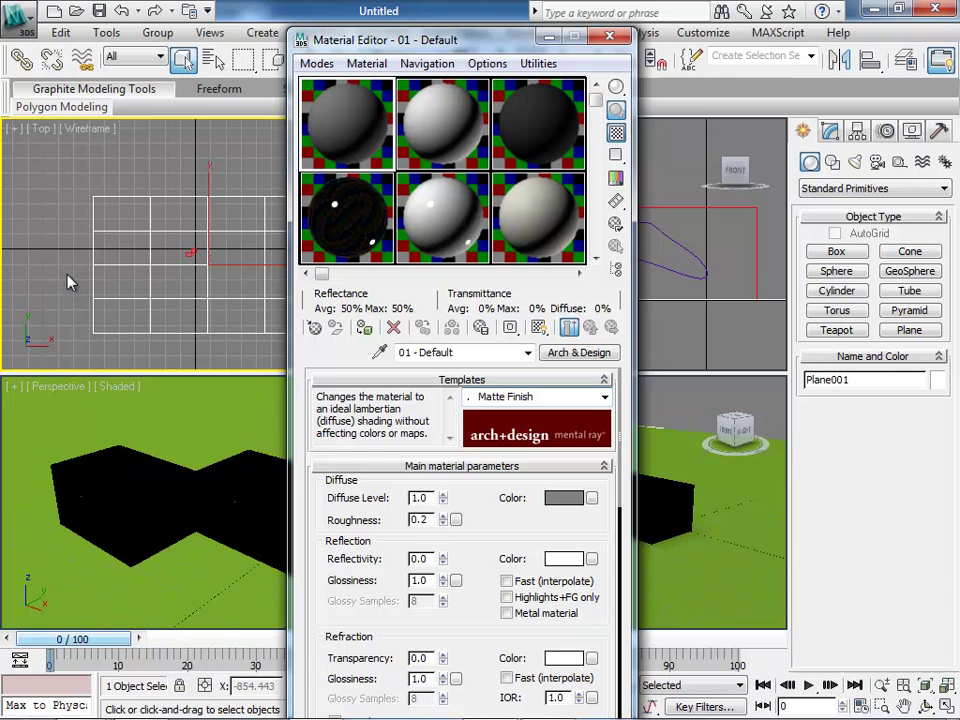
- Assign the matte material to the ground plane and deselect it
{"action": "left_click_drag", "start_coordinate": [446, 42], "coordinate": [568, 57]}
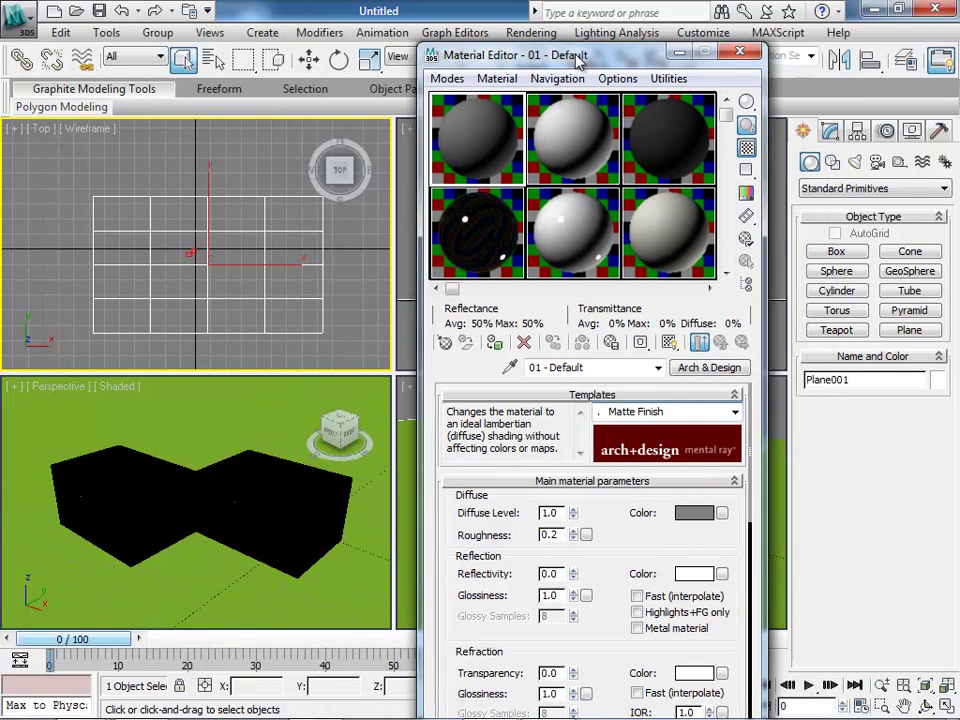
{"action": "left_click", "coordinate": [493, 344]}
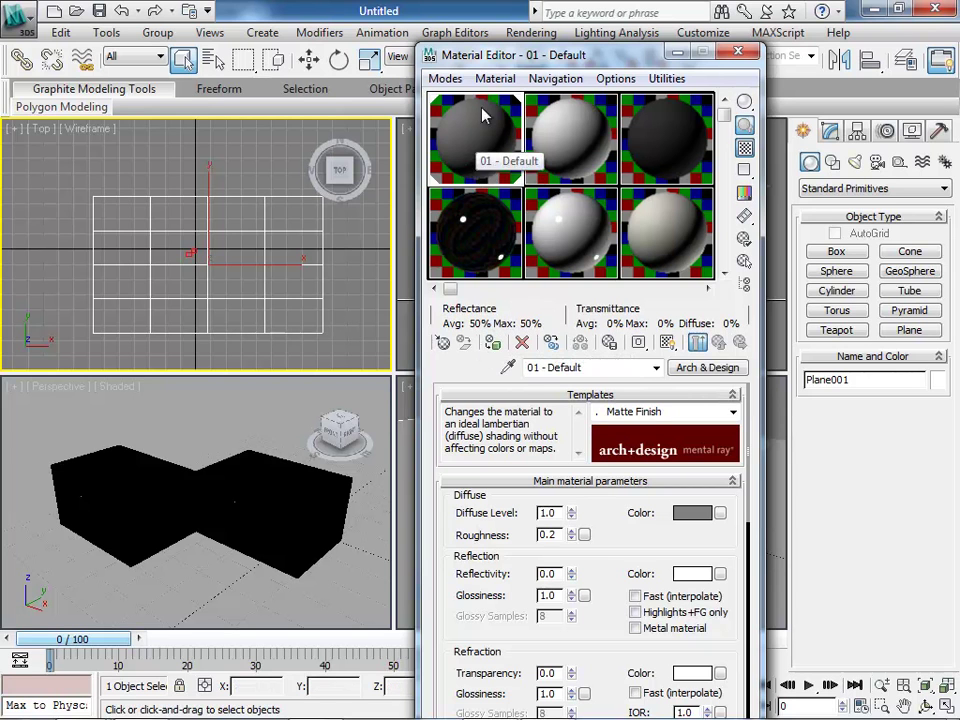
{"action": "left_click", "coordinate": [248, 175]}
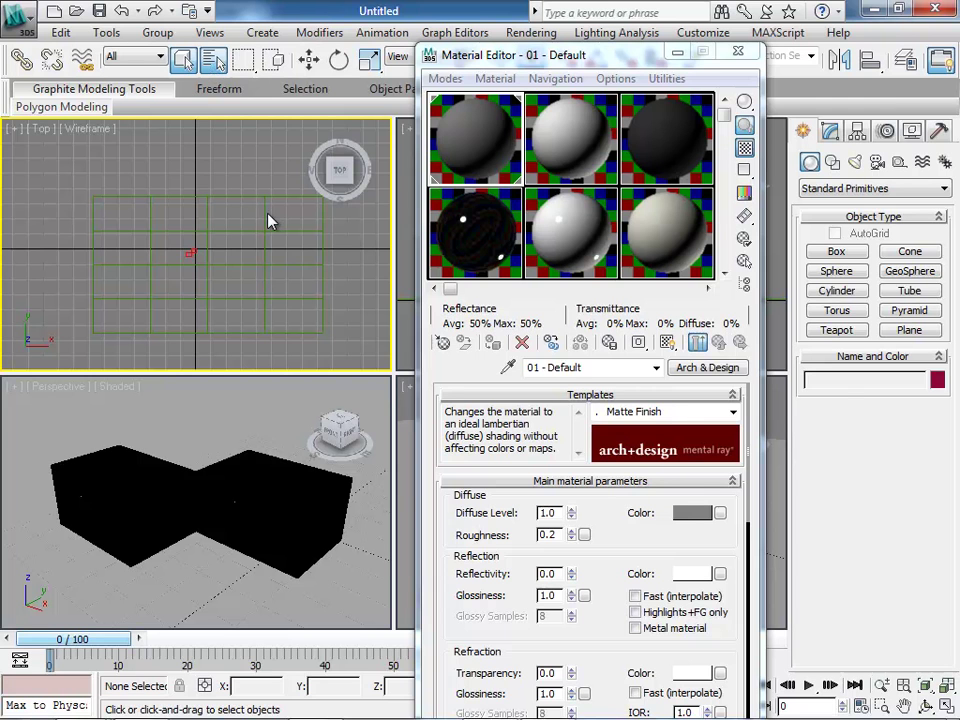
- Select Layer:WALL and Layer:WINDOWS by name and assign them the 01 - Default material
{"action": "key", "text": "h"}
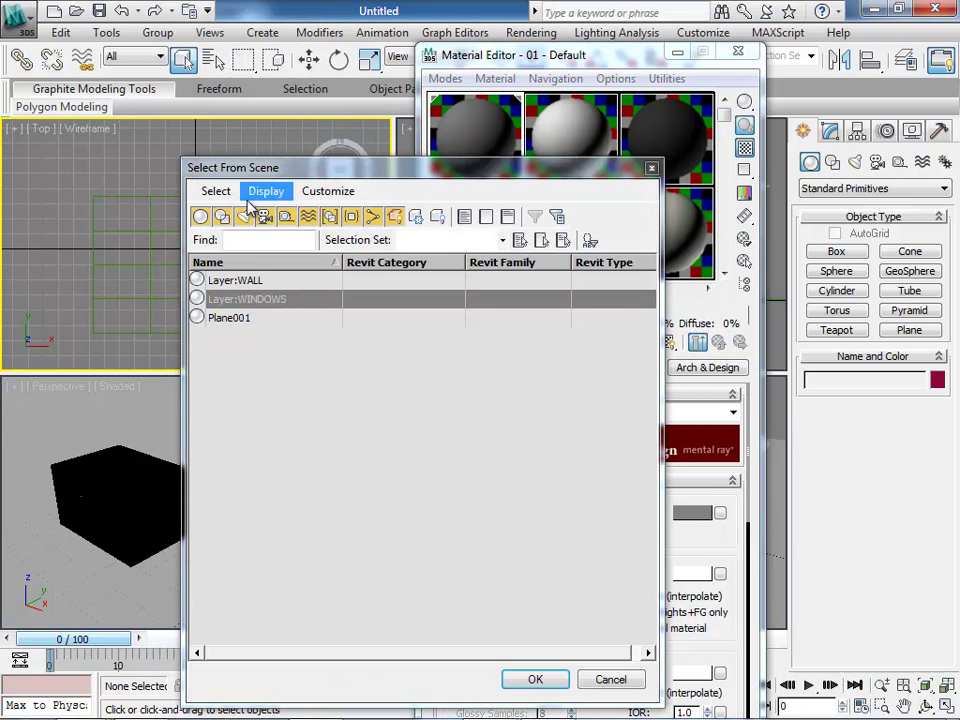
{"action": "left_click", "coordinate": [260, 299]}
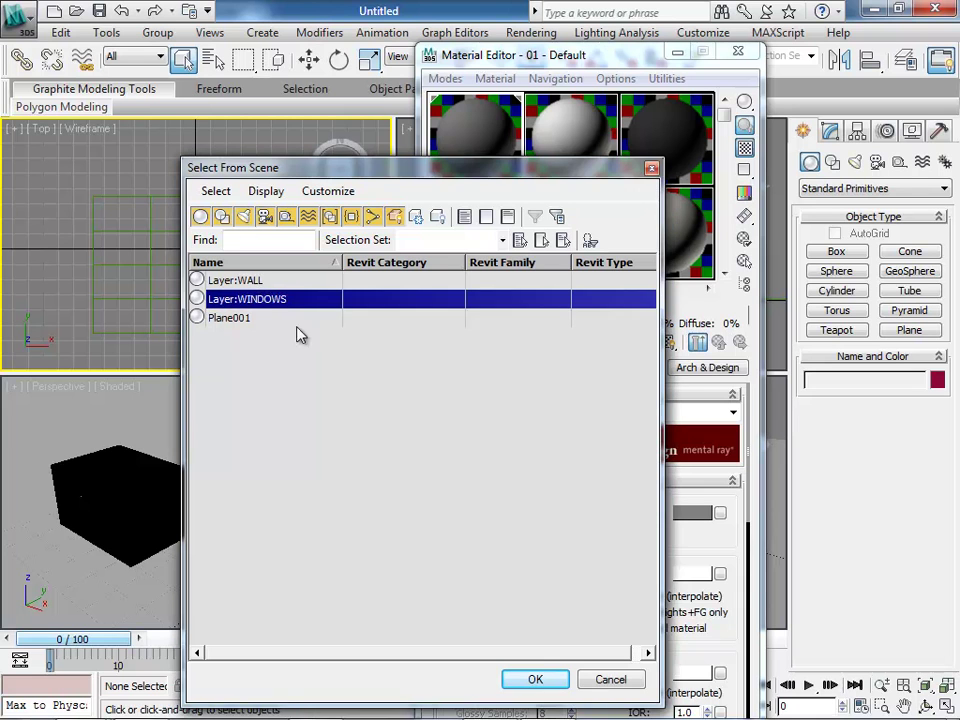
{"action": "left_click", "coordinate": [240, 280], "text": "shift"}
{"action": "left_click", "coordinate": [250, 299], "text": "ctrl"}
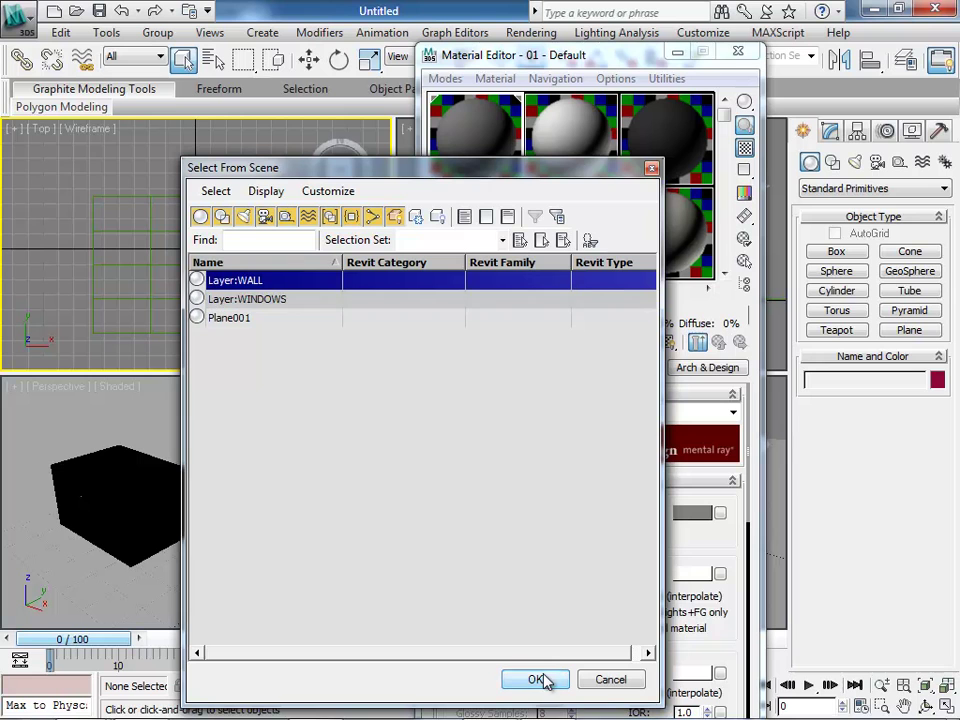
{"action": "left_click", "coordinate": [281, 300]}
{"action": "left_click", "coordinate": [265, 281], "text": "shift"}
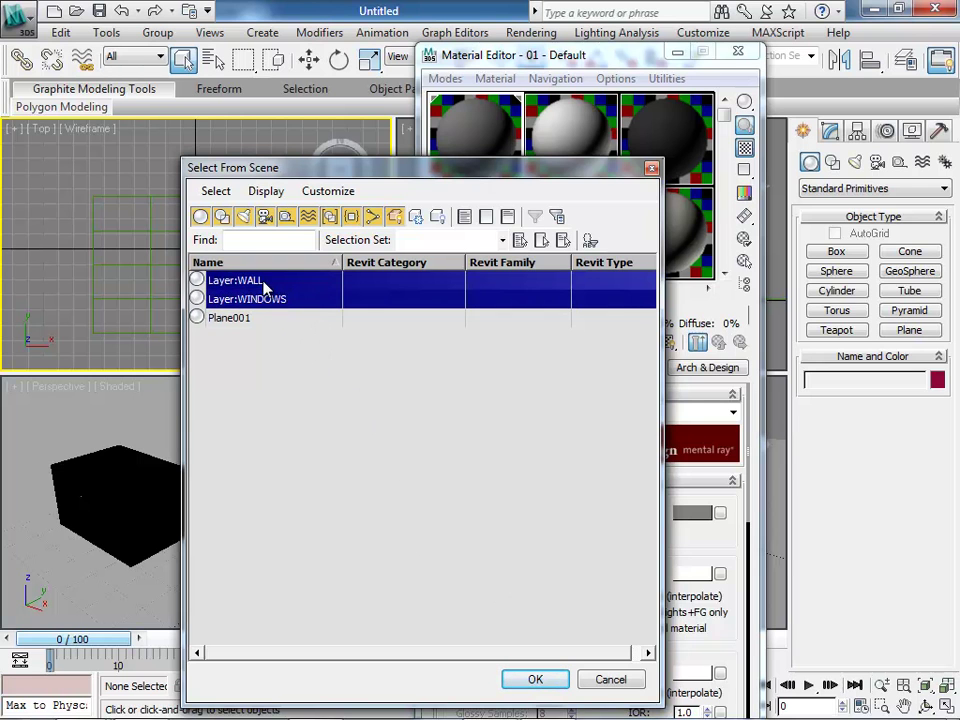
{"action": "left_click", "coordinate": [535, 680]}
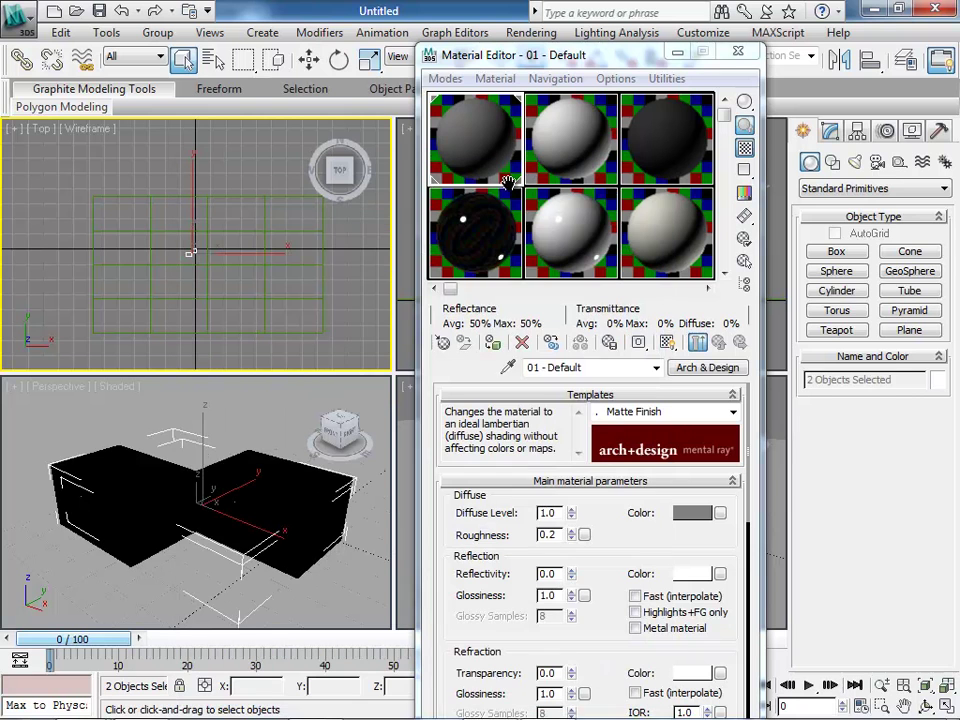
{"action": "left_click", "coordinate": [493, 343]}
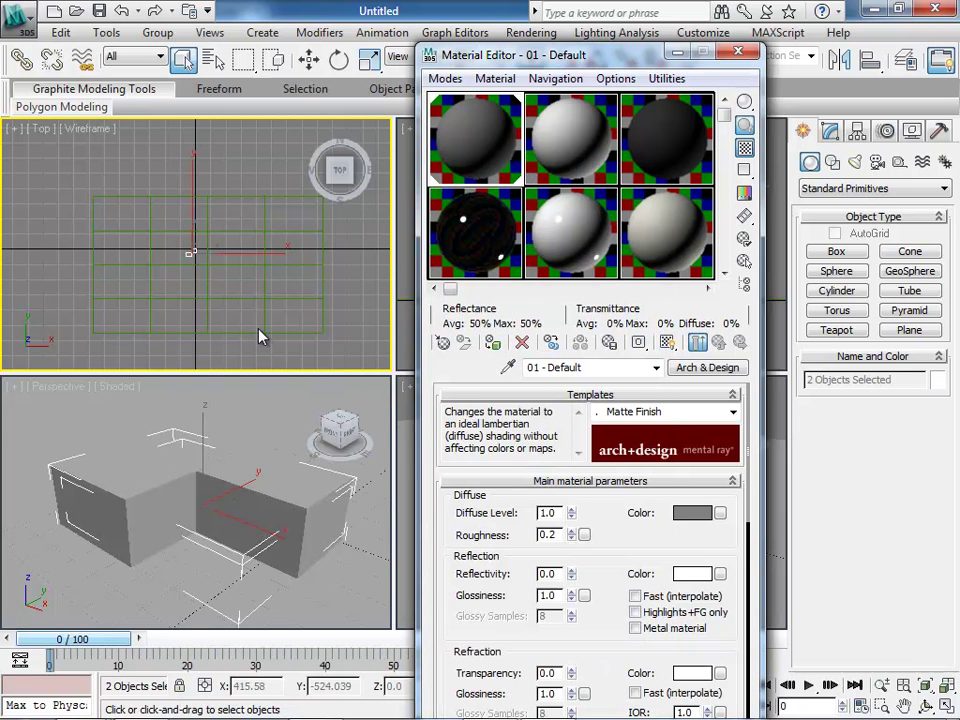
{"action": "left_click", "coordinate": [367, 312]}
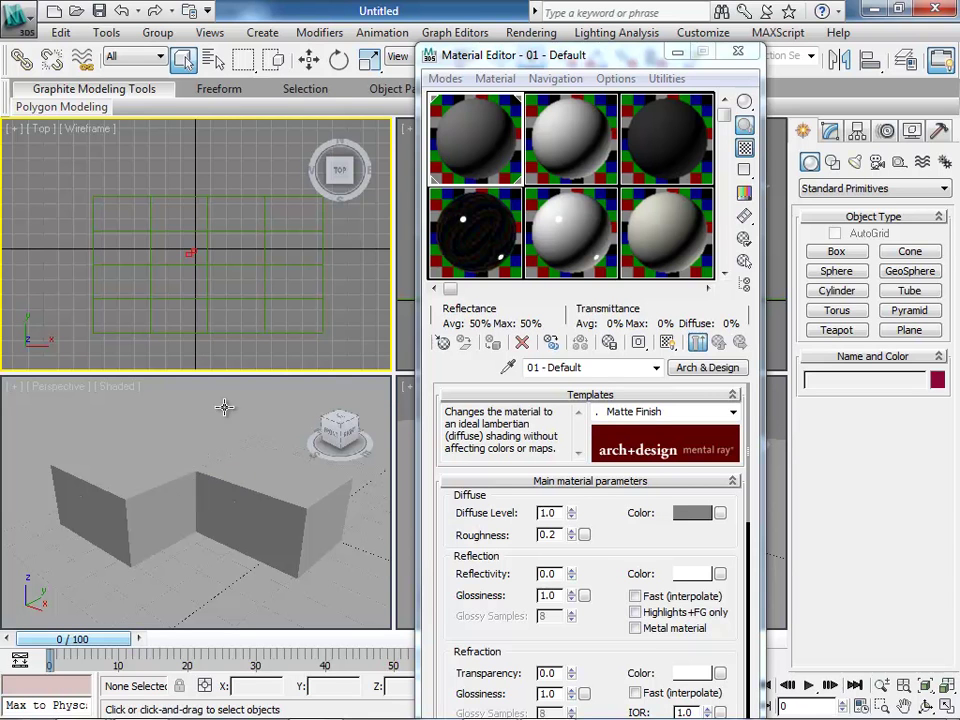
- Zoom and orbit the Perspective view onto the grey walls, then close the Material Editor
{"action": "left_click", "coordinate": [62, 393]}
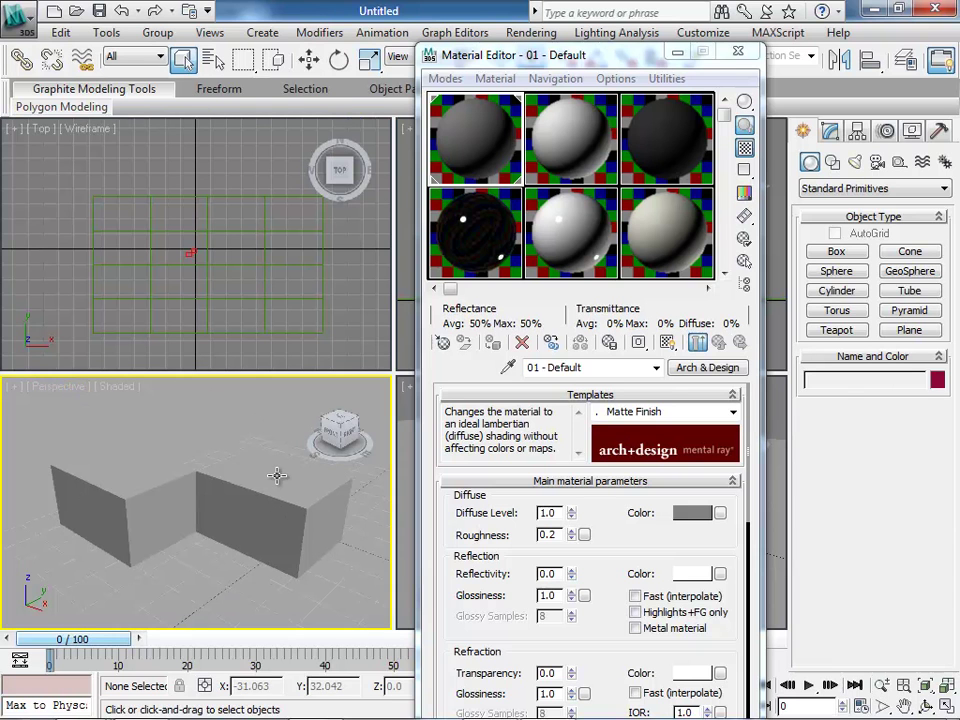
{"action": "scroll", "coordinate": [242, 478], "scroll_direction": "up", "scroll_amount": 4}
{"action": "key", "text": "shift+z"}
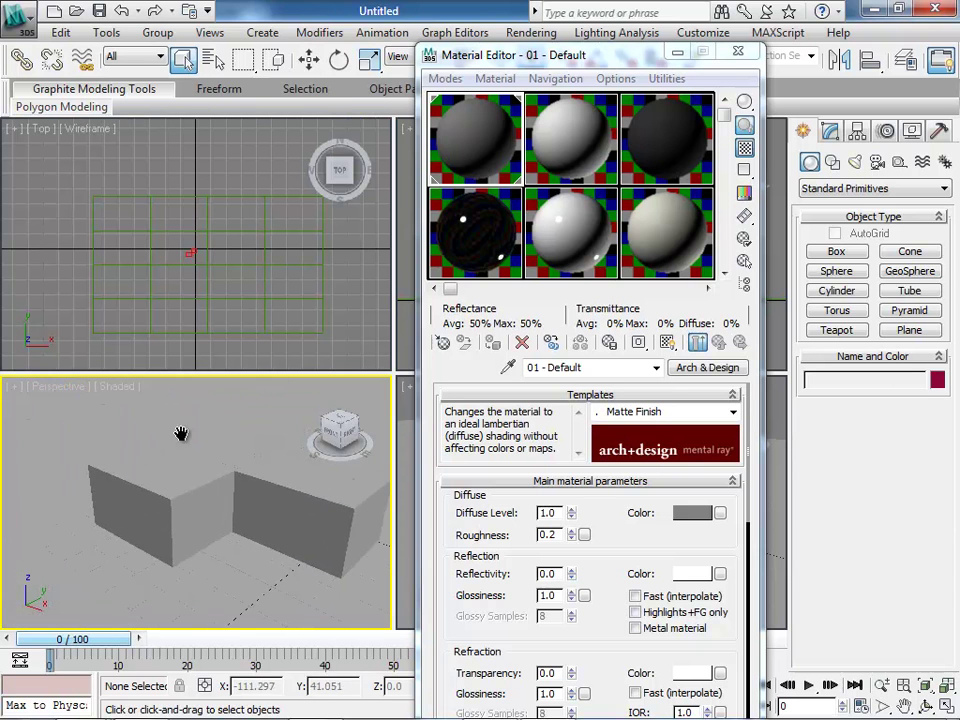
{"action": "middle_click_drag", "start_coordinate": [176, 473], "coordinate": [209, 497], "text": "alt"}
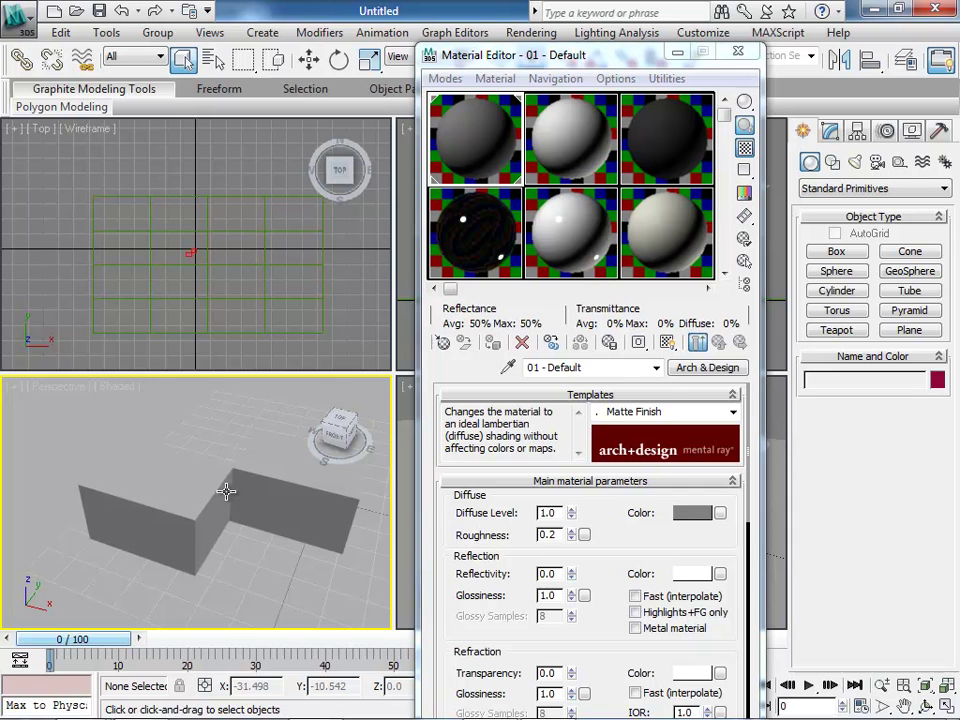
{"action": "left_click", "coordinate": [738, 54]}
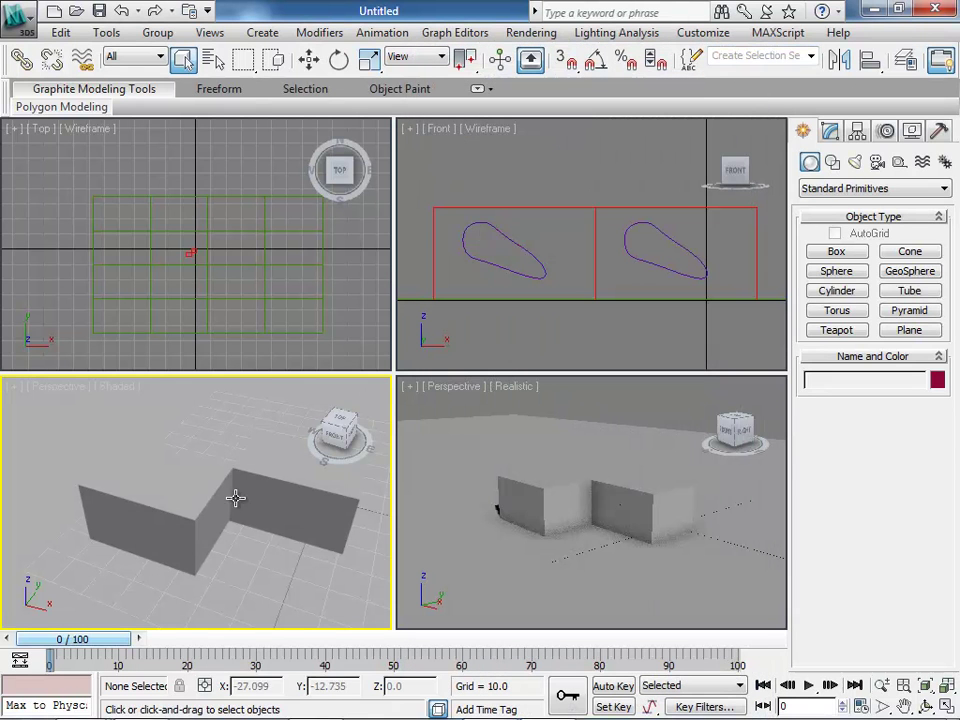
- Lower the Perspective view toward eye level and select Layer:WALL with Select From Scene (H)
{"action": "middle_click_drag", "start_coordinate": [214, 506], "coordinate": [270, 508], "text": "alt"}
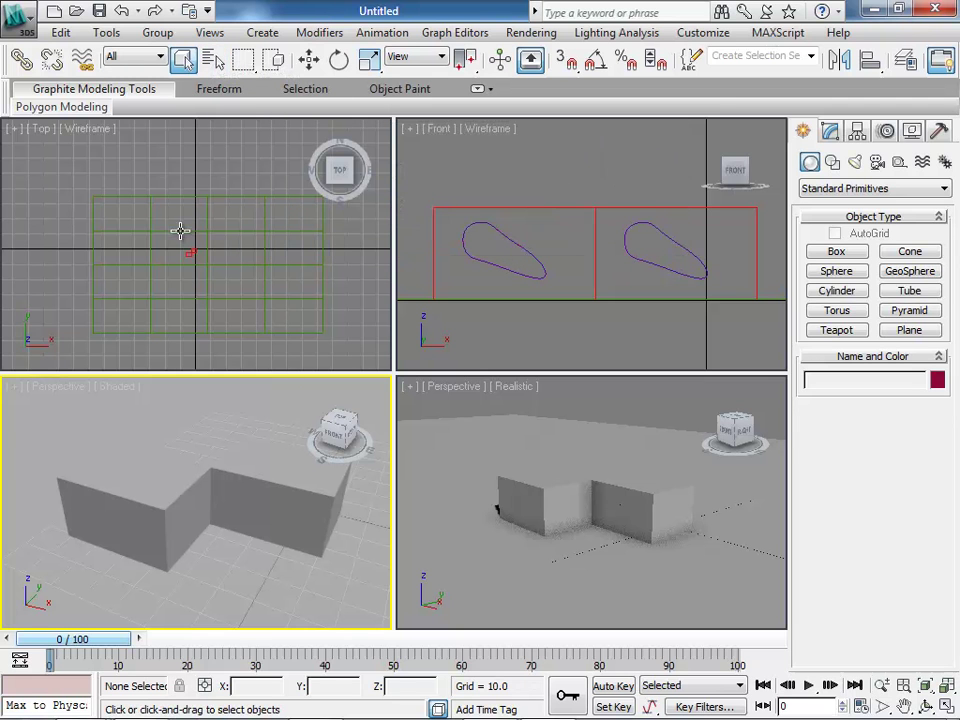
{"action": "scroll", "coordinate": [632, 529], "scroll_direction": "up", "scroll_amount": 5}
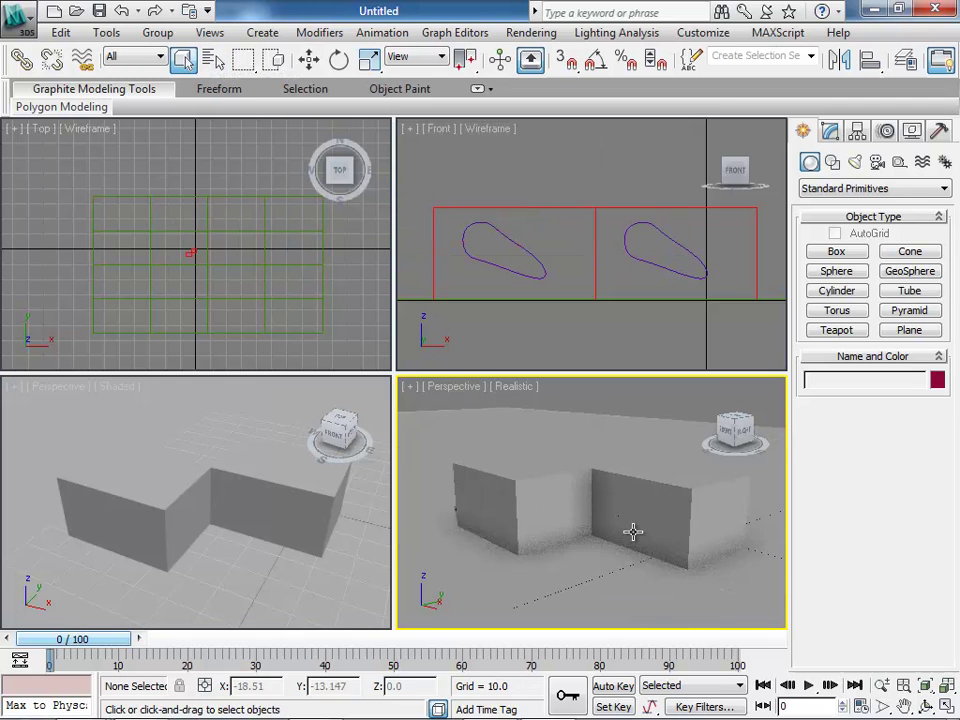
{"action": "scroll", "coordinate": [498, 481], "scroll_direction": "down", "scroll_amount": 2}
{"action": "scroll", "coordinate": [498, 481], "scroll_direction": "down", "scroll_amount": 3}
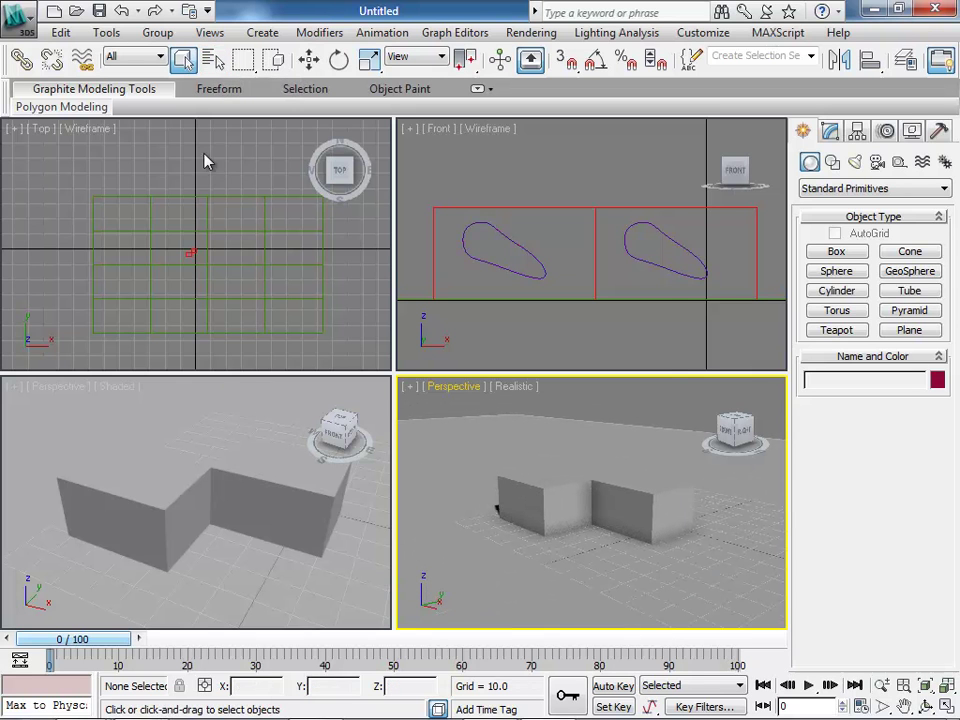
{"action": "key", "text": "h"}
{"action": "left_click", "coordinate": [212, 280]}
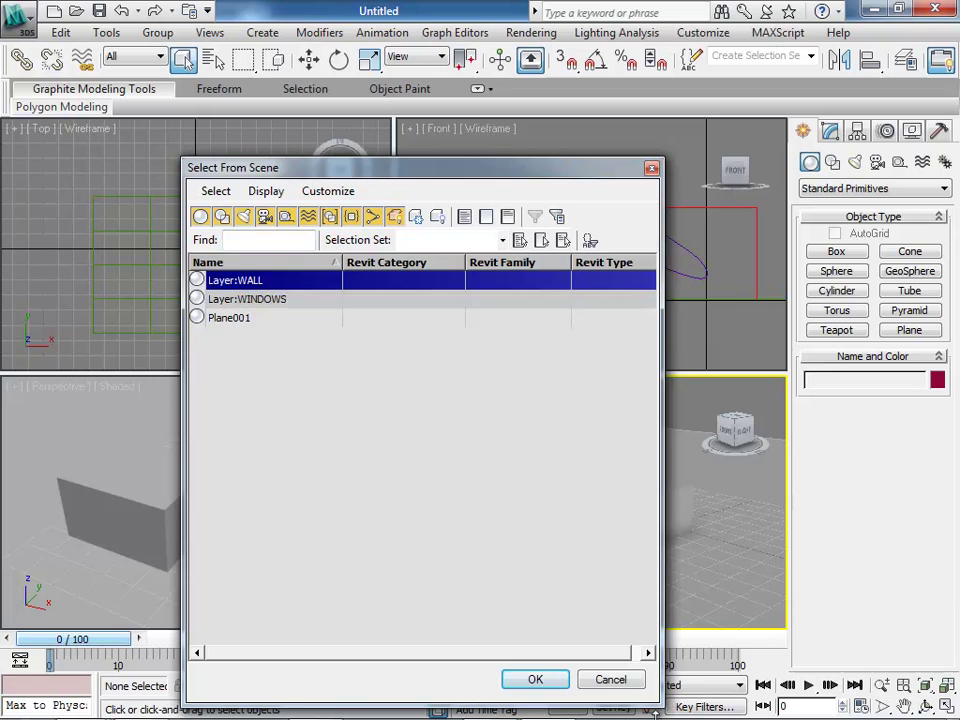
{"action": "left_click", "coordinate": [535, 679]}
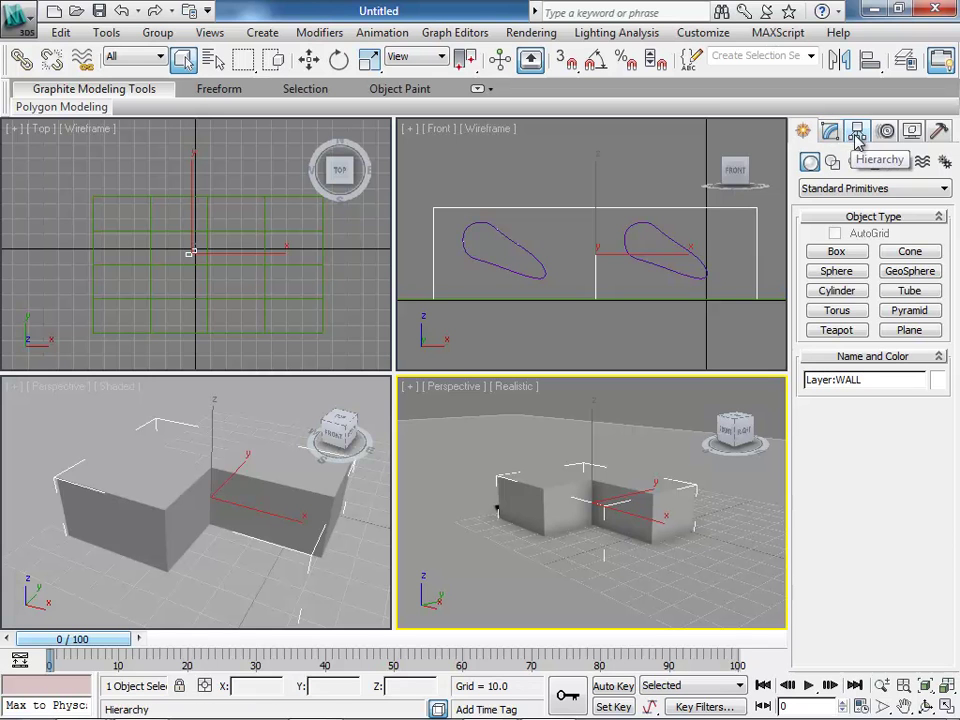
- Apply a Shell modifier from the Modify panel's Modifier List to the WALL object
{"action": "left_click", "coordinate": [912, 132]}
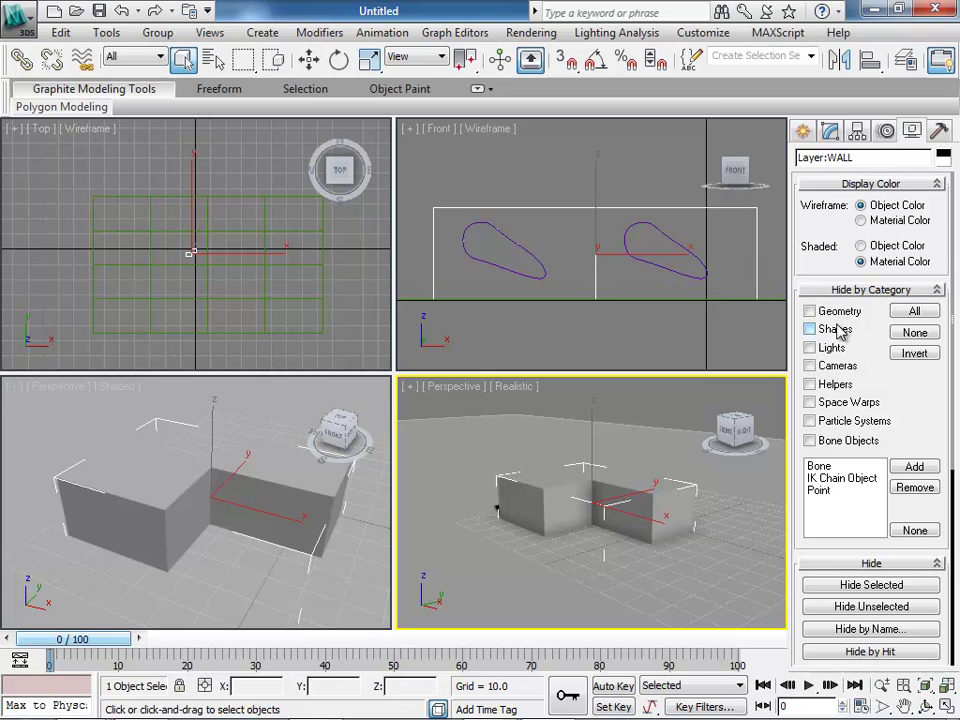
{"action": "left_click", "coordinate": [853, 132]}
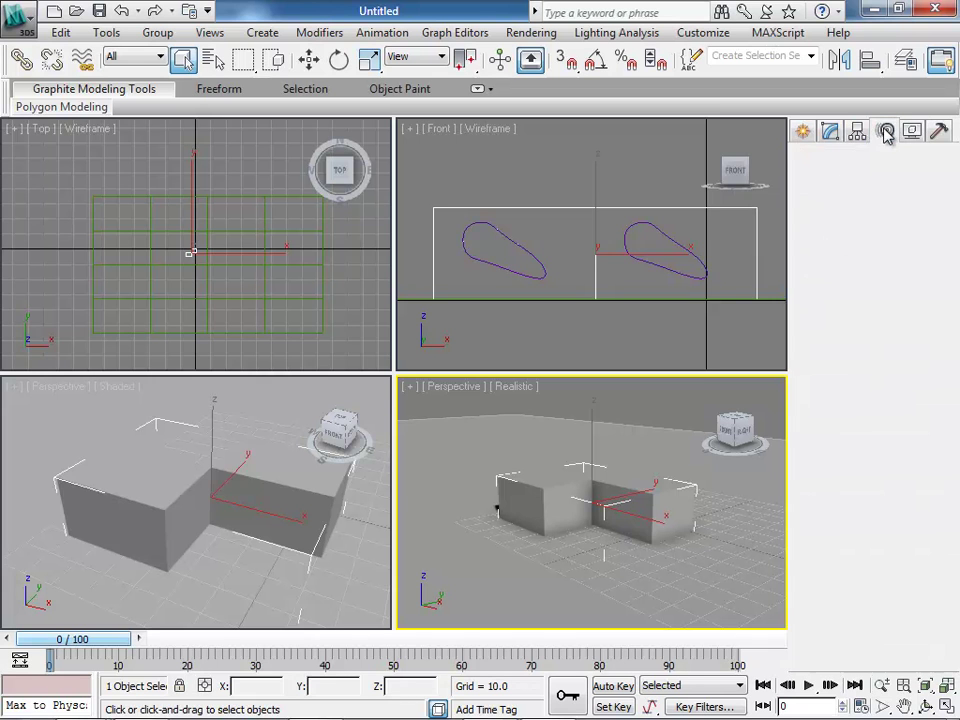
{"action": "left_click", "coordinate": [829, 132]}
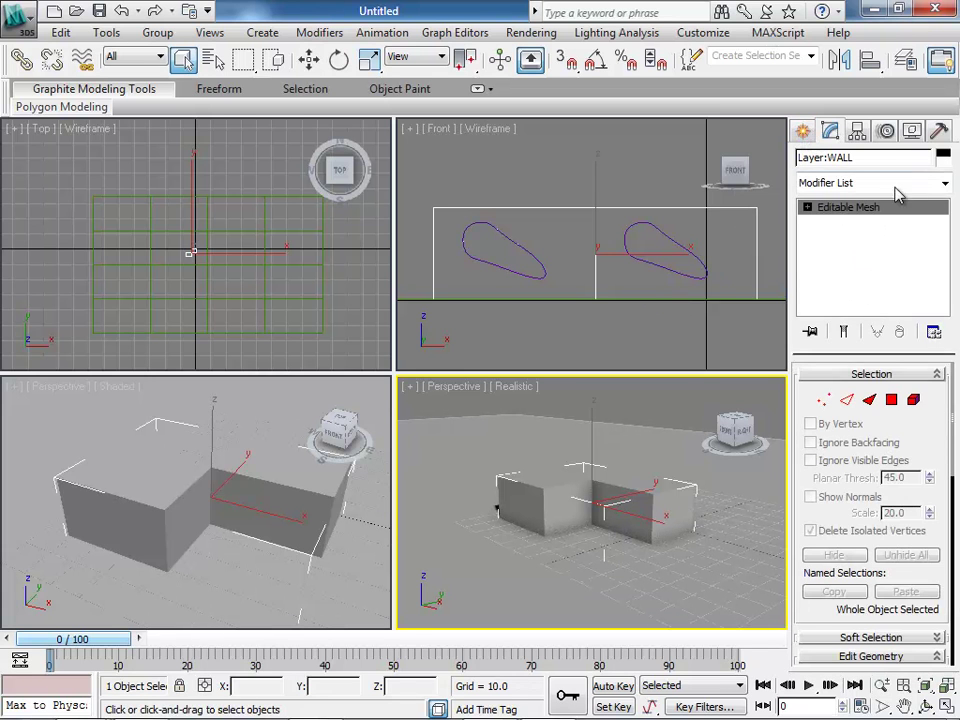
{"action": "left_click", "coordinate": [945, 185]}
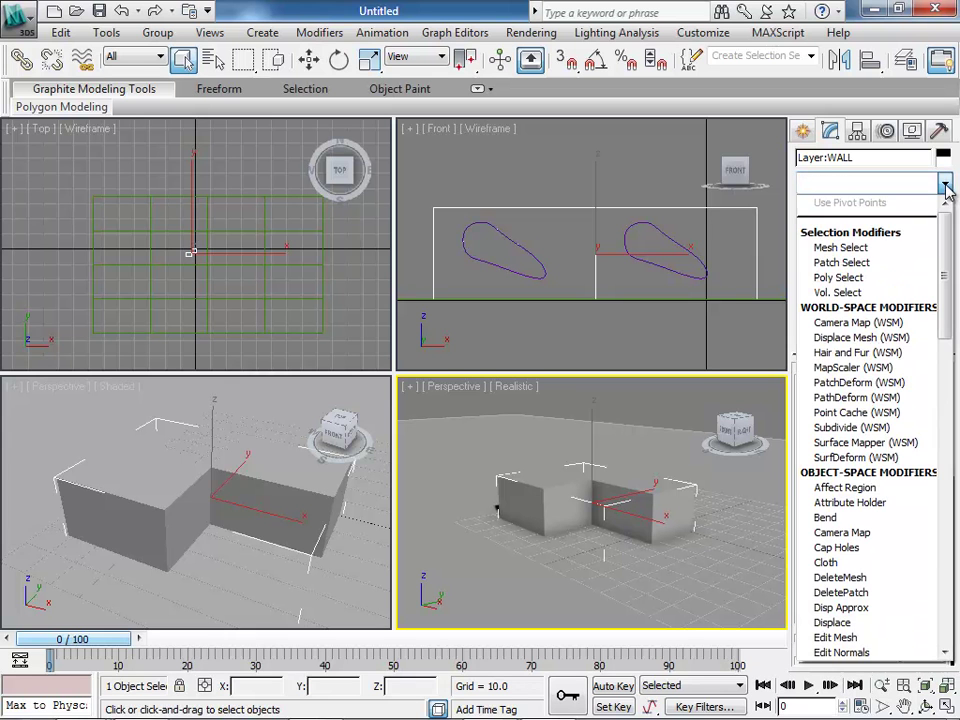
{"action": "left_click_drag", "start_coordinate": [944, 245], "coordinate": [916, 470]}
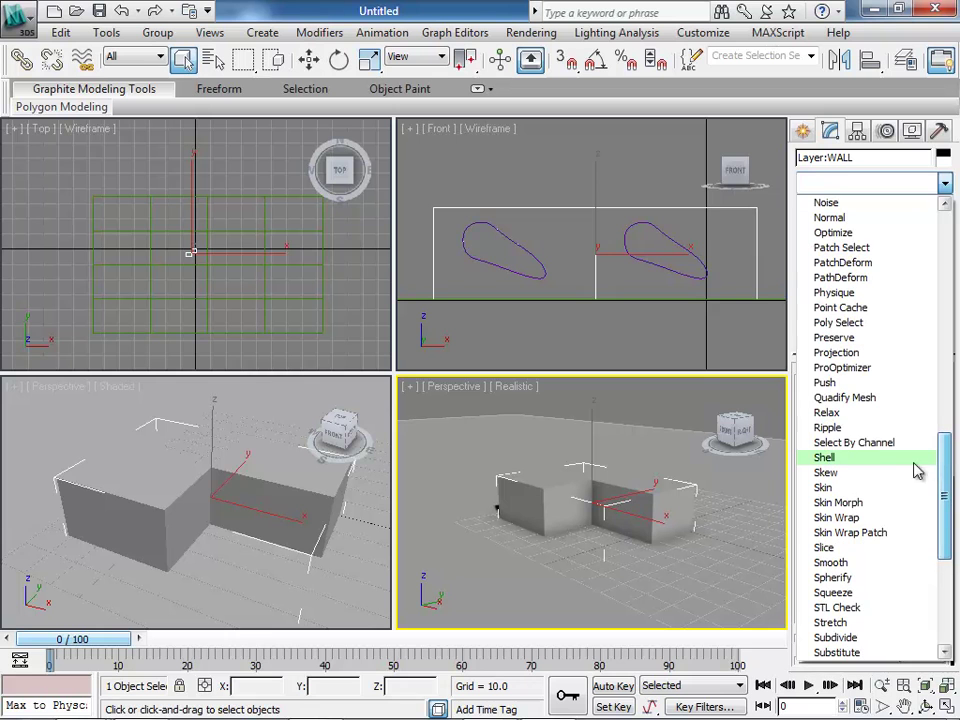
{"action": "left_click", "coordinate": [835, 460]}
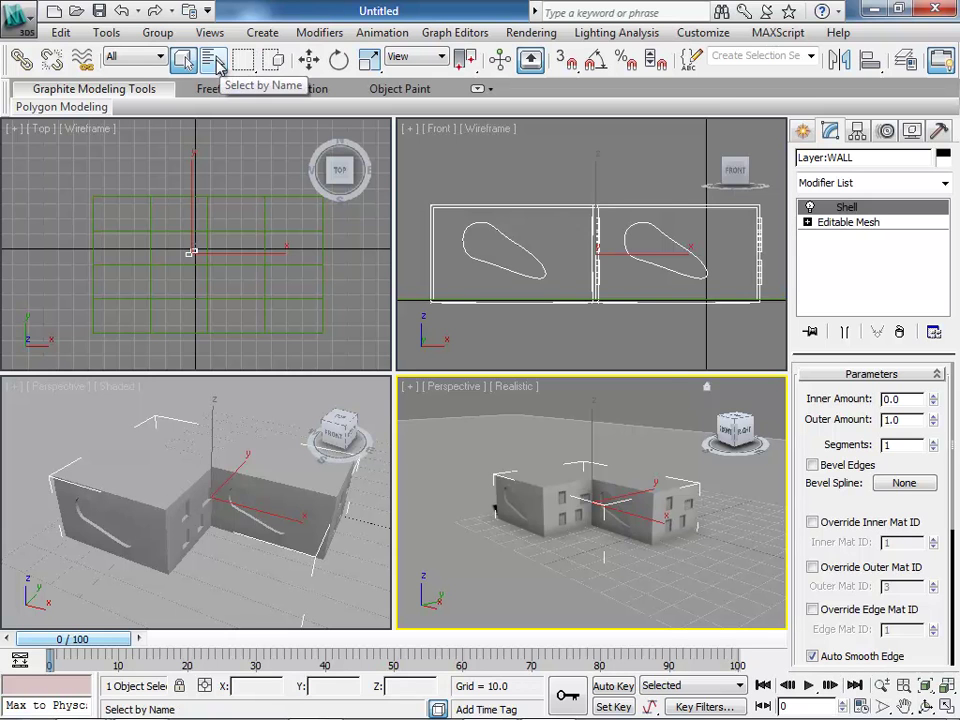
- Check the Select by Name list and Perspective shading menu without changes, then deselect everything
{"action": "left_click", "coordinate": [215, 60]}
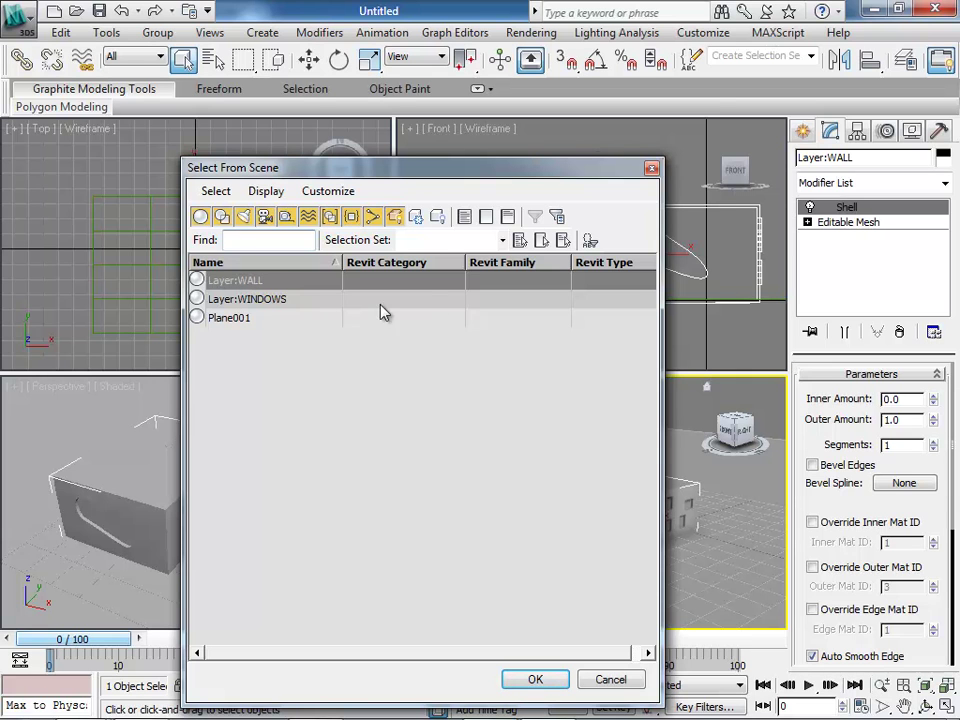
{"action": "left_click", "coordinate": [651, 172]}
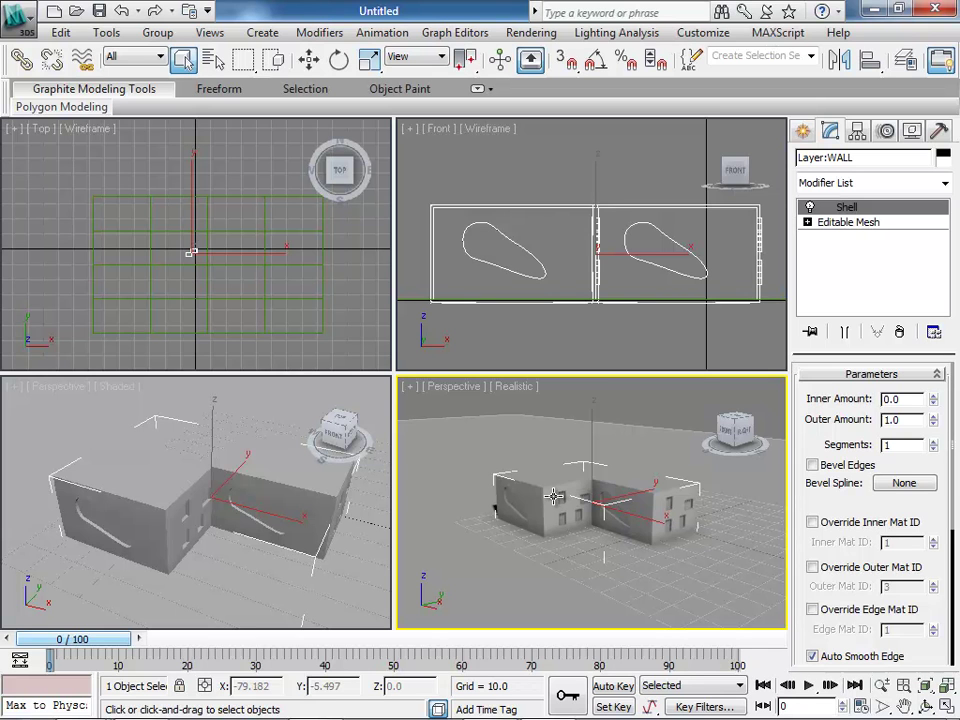
{"action": "left_click", "coordinate": [512, 388]}
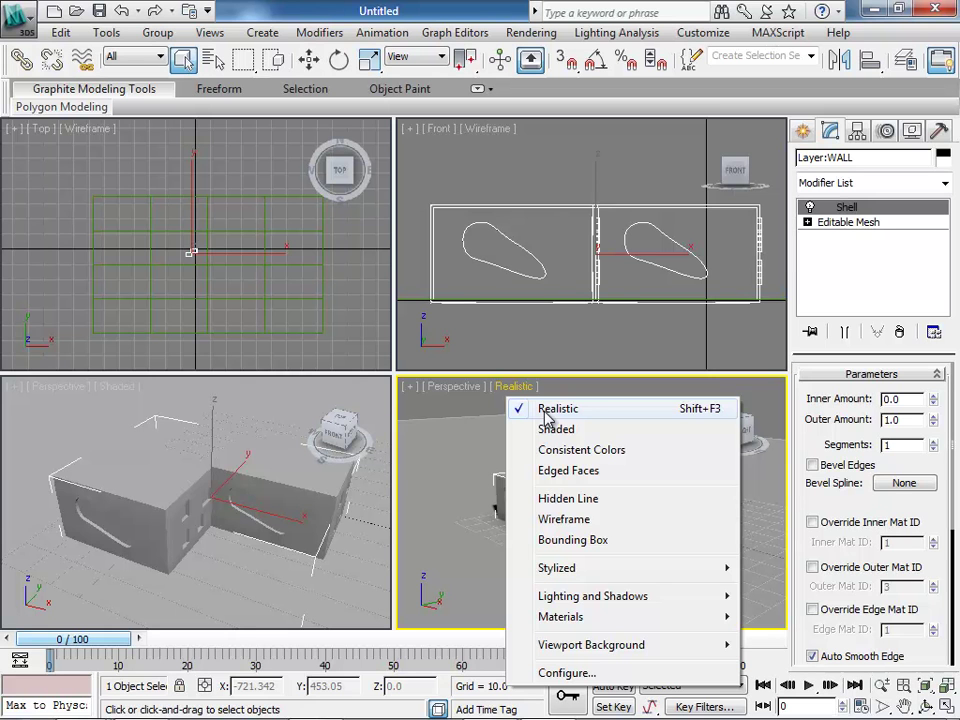
{"action": "left_click", "coordinate": [452, 387]}
{"action": "left_click", "coordinate": [507, 388]}
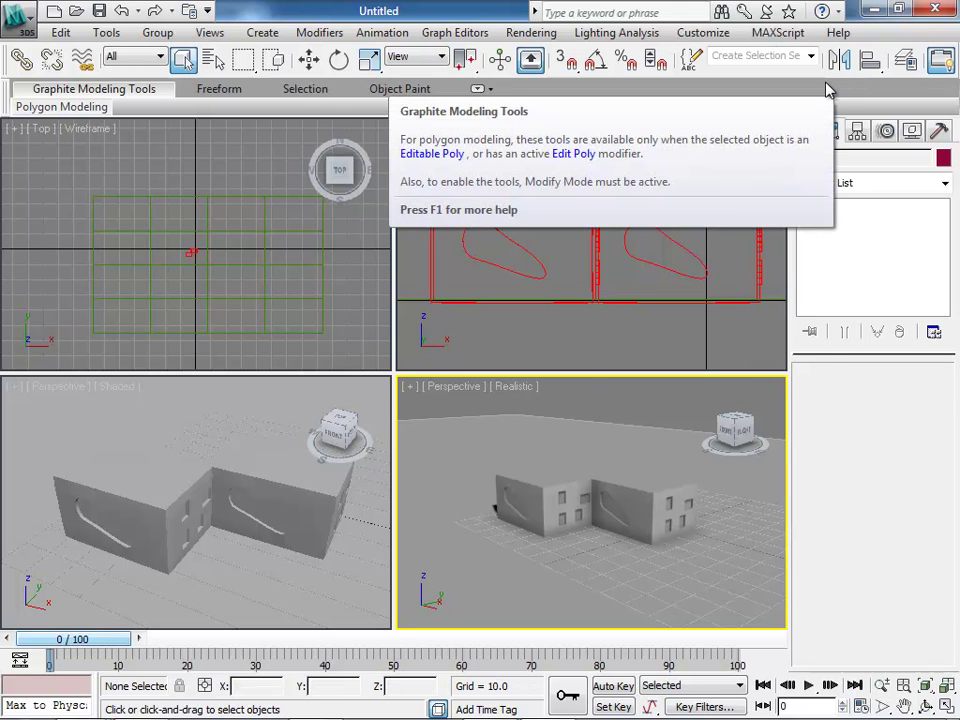
- Open Render Setup and run a first mental ray test render of the Perspective view
{"action": "left_click", "coordinate": [531, 32]}
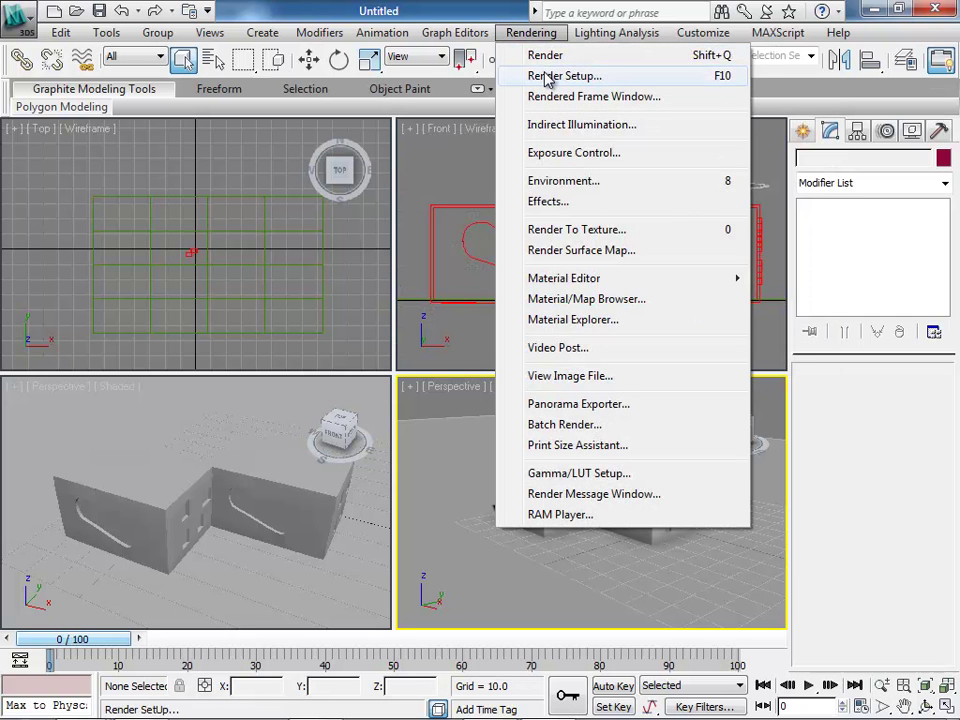
{"action": "left_click", "coordinate": [548, 76]}
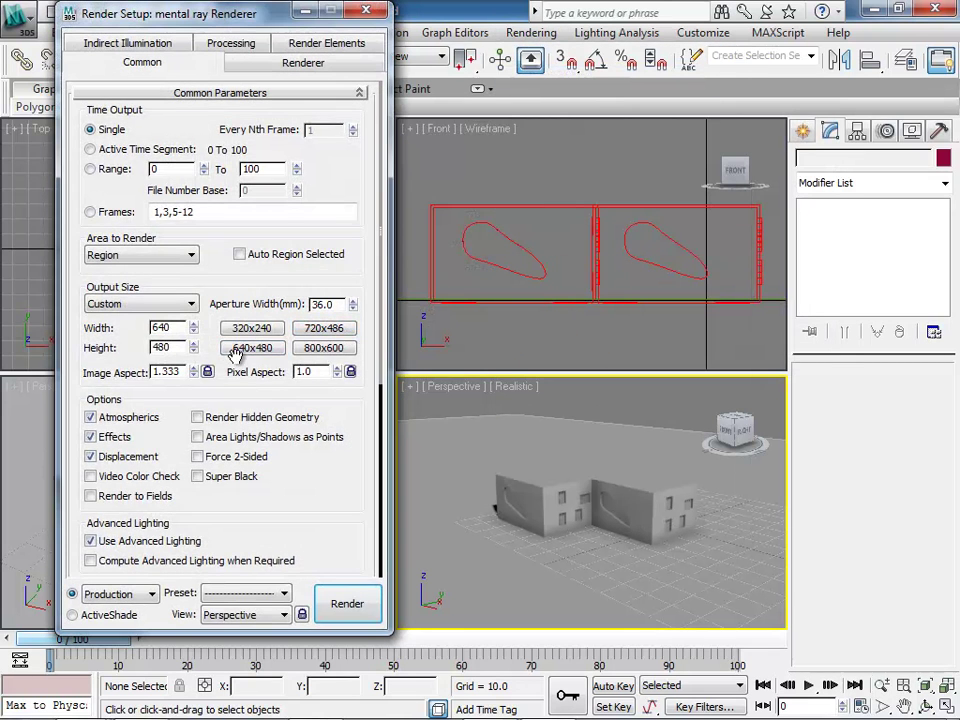
{"action": "left_click", "coordinate": [340, 607]}
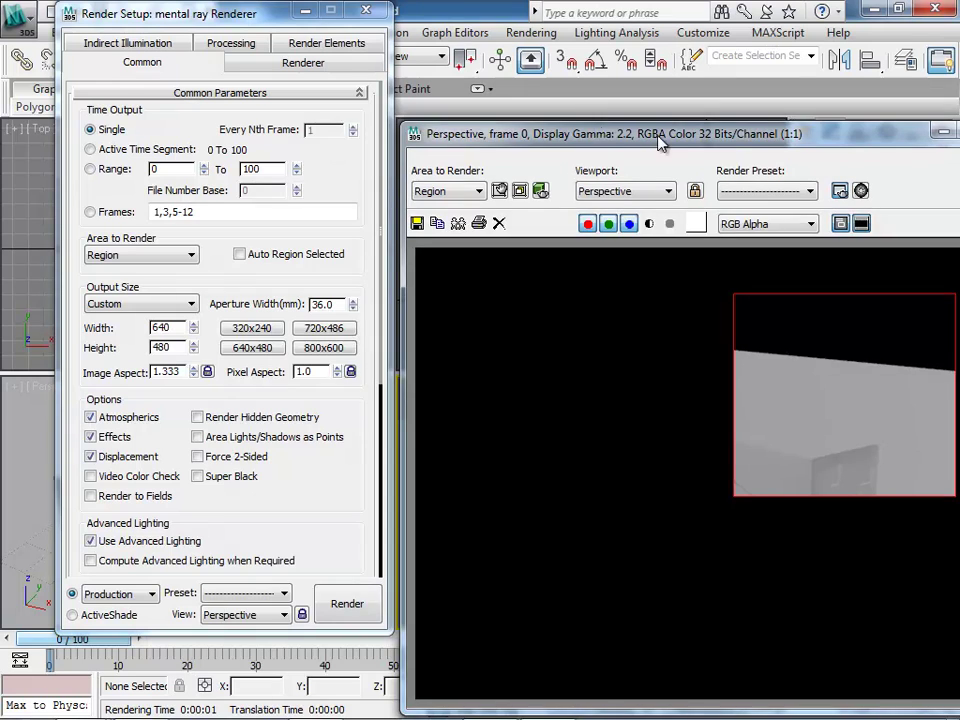
{"action": "left_click_drag", "start_coordinate": [797, 140], "coordinate": [579, 116]}
{"action": "left_click", "coordinate": [790, 108]}
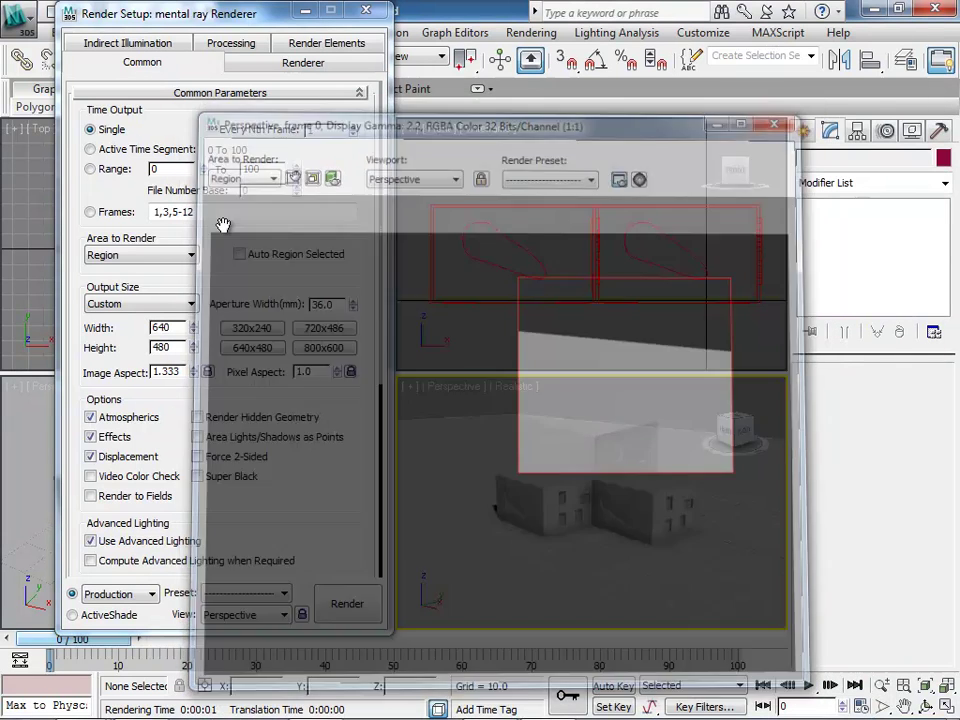
- Set Area to Render to View, re-render the whole Perspective view, then close both windows
{"action": "left_click", "coordinate": [145, 256]}
{"action": "left_click", "coordinate": [97, 272]}
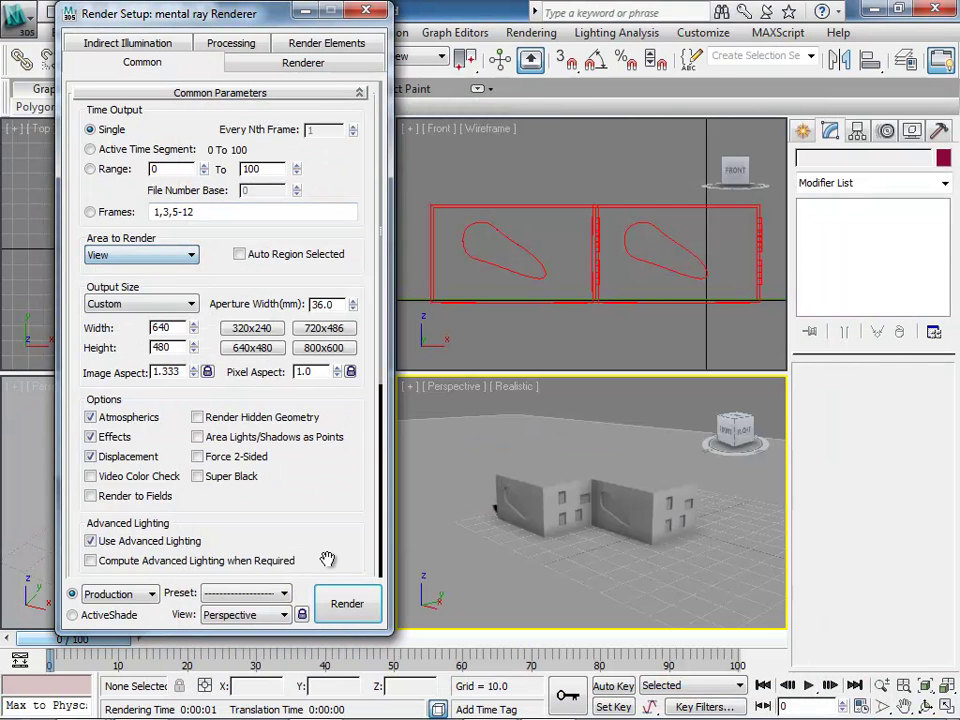
{"action": "left_click", "coordinate": [343, 606]}
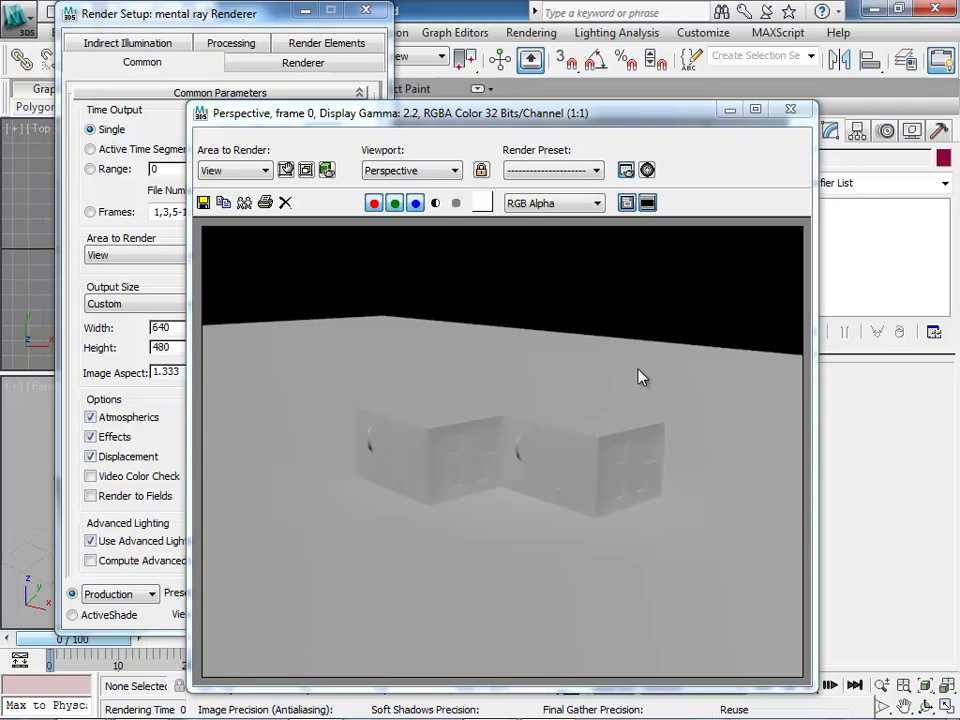
{"action": "left_click", "coordinate": [790, 108]}
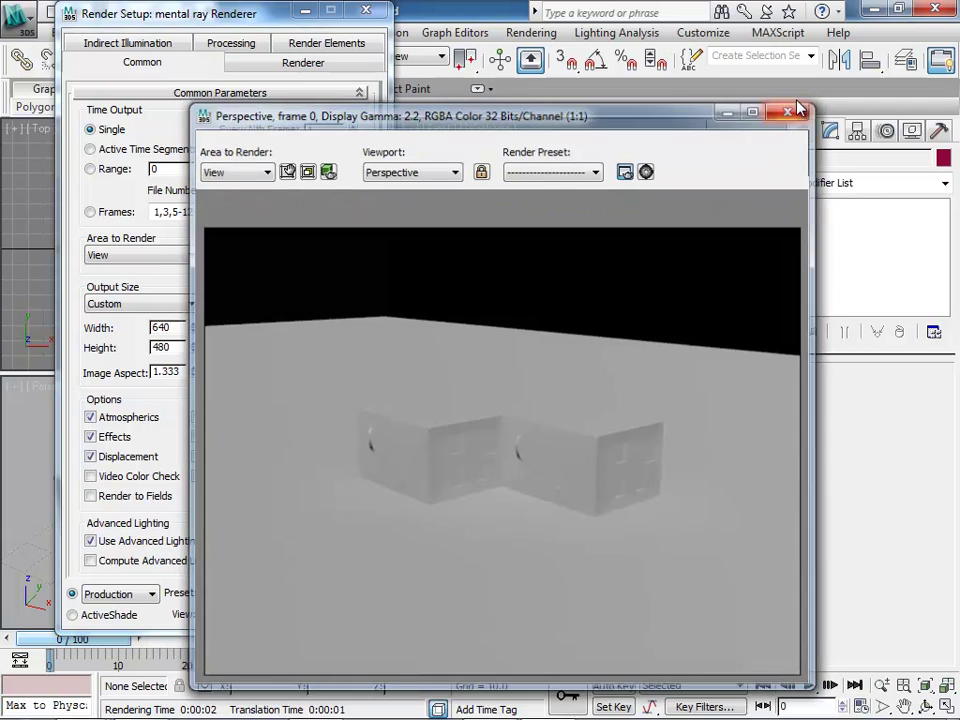
{"action": "left_click", "coordinate": [366, 12]}
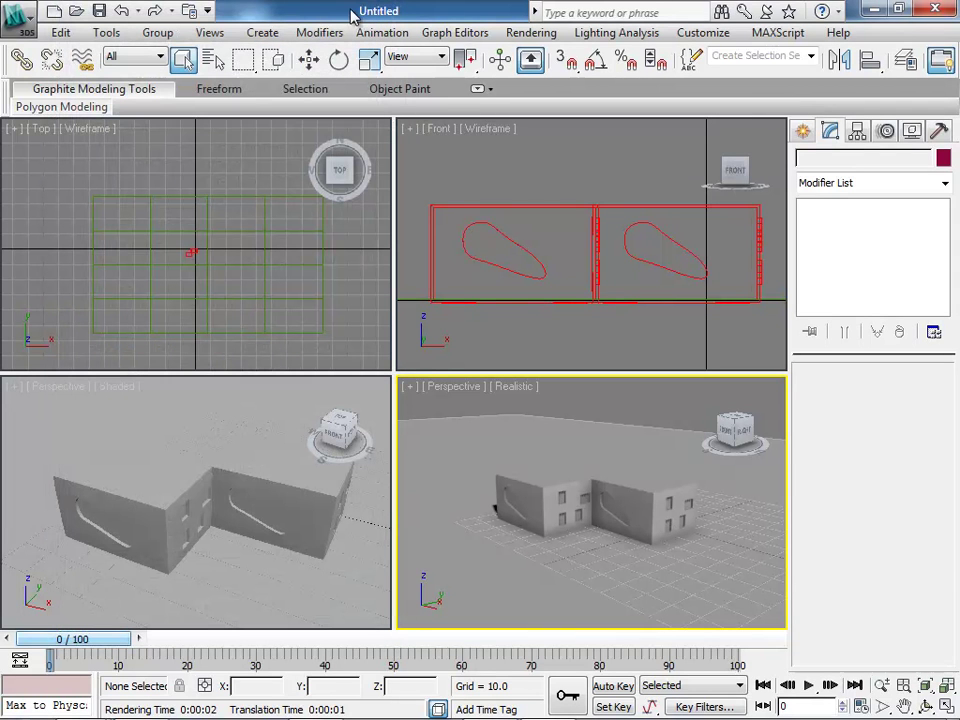
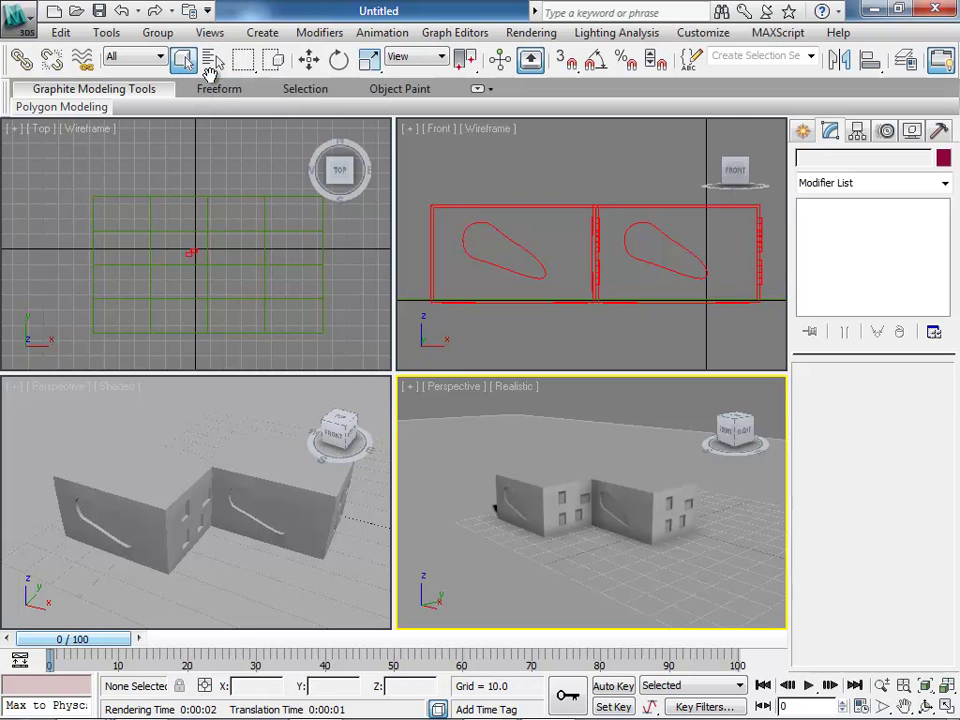
- Move the WALL object upward in the Front viewport with Select and Move
{"action": "left_click", "coordinate": [310, 61]}
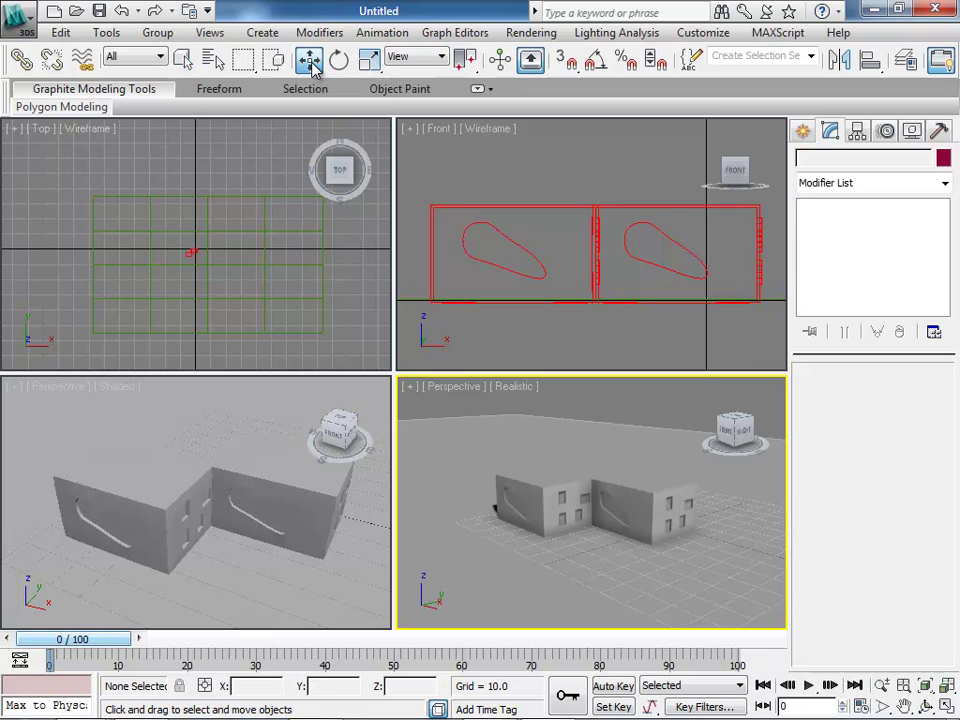
{"action": "left_click", "coordinate": [471, 200]}
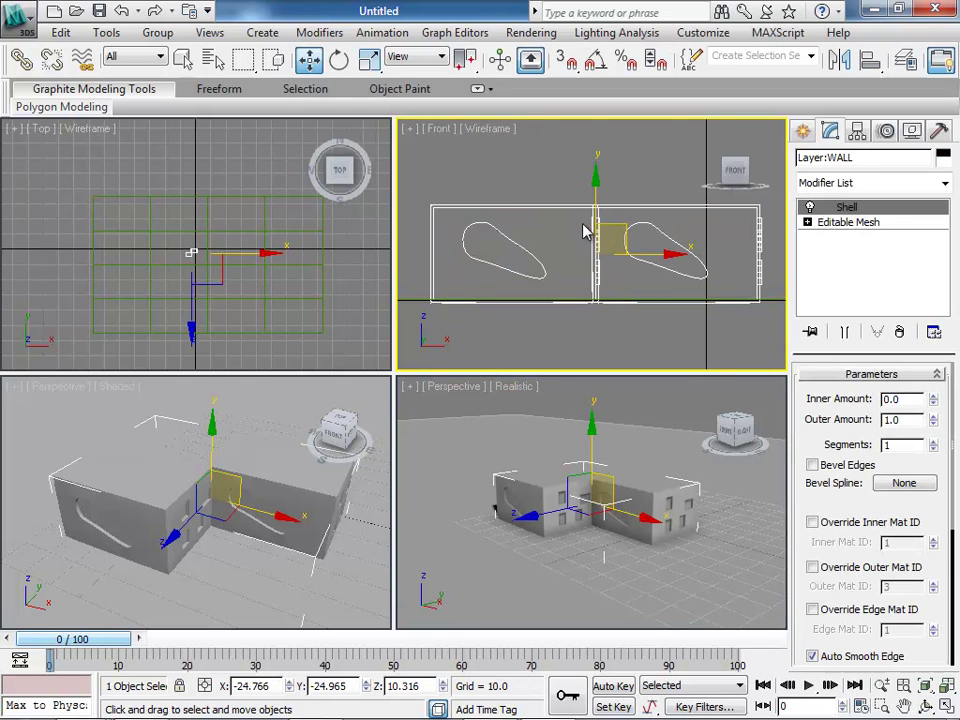
{"action": "left_click_drag", "start_coordinate": [614, 224], "coordinate": [602, 171]}
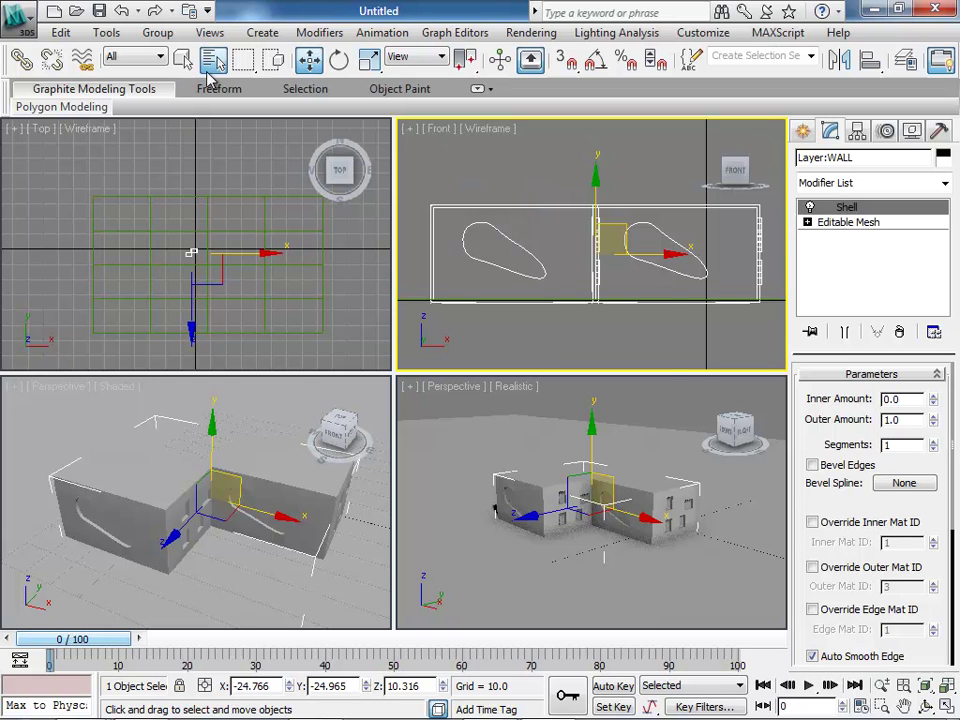
- Select Plane001 from the scene object list and bring up the Material Editor
{"action": "key", "text": "h"}
{"action": "left_click", "coordinate": [214, 317]}
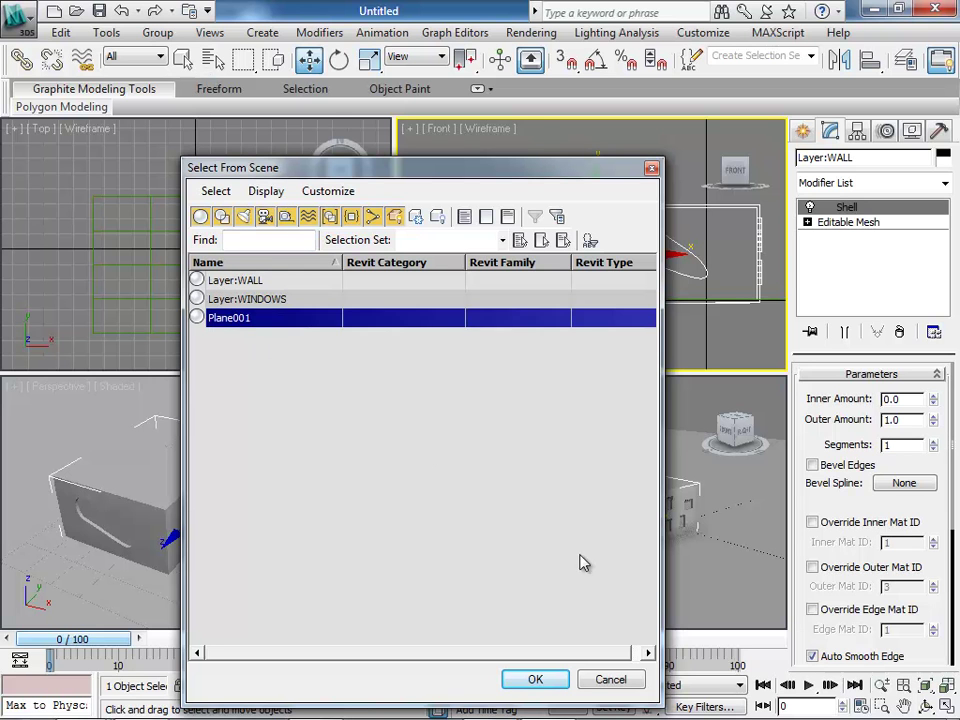
{"action": "left_click", "coordinate": [542, 680]}
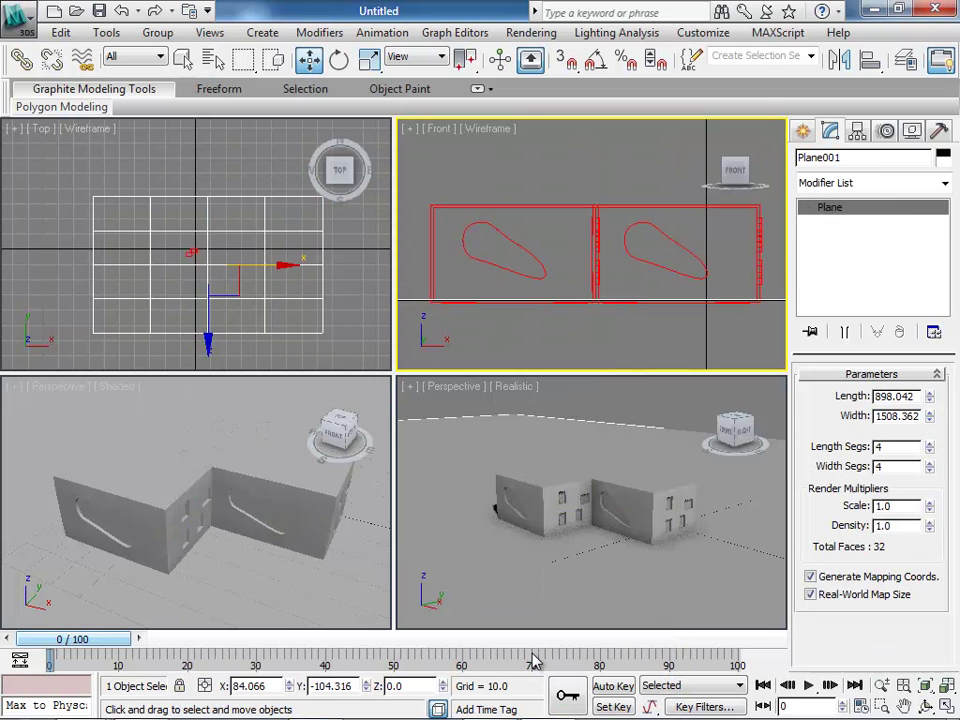
{"action": "key", "text": "m"}
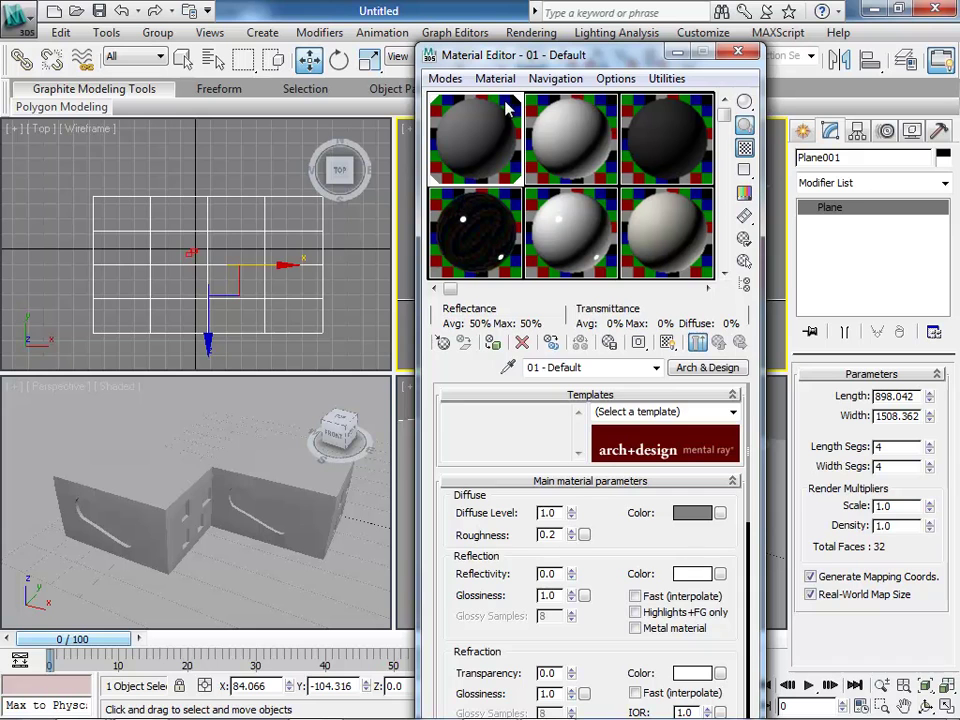
- Make the second sample slot, 02 - Default, active and deselect the ground plane
{"action": "left_click", "coordinate": [546, 144]}
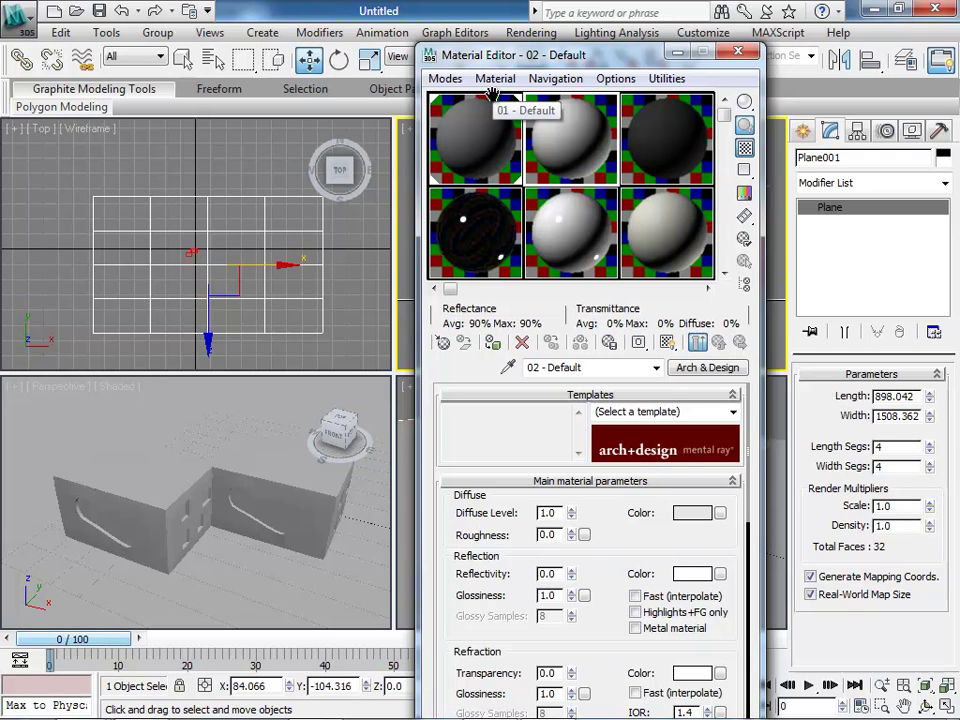
{"action": "left_click", "coordinate": [268, 150]}
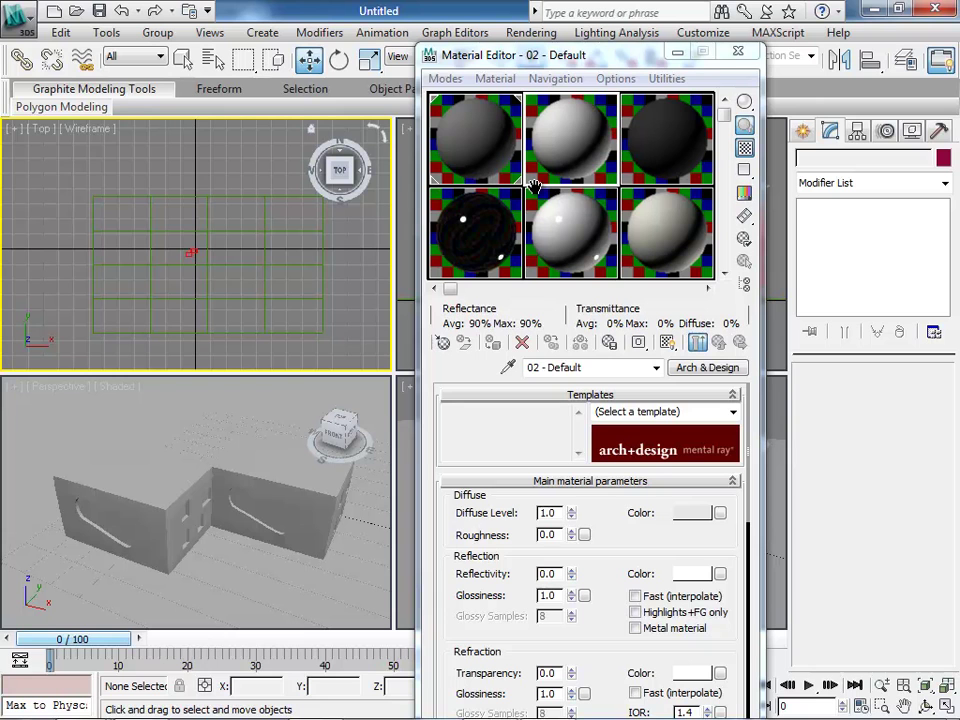
- Close the Material Editor with slot 1 active, then select the wall in the Perspective viewport
{"action": "left_click", "coordinate": [407, 236]}
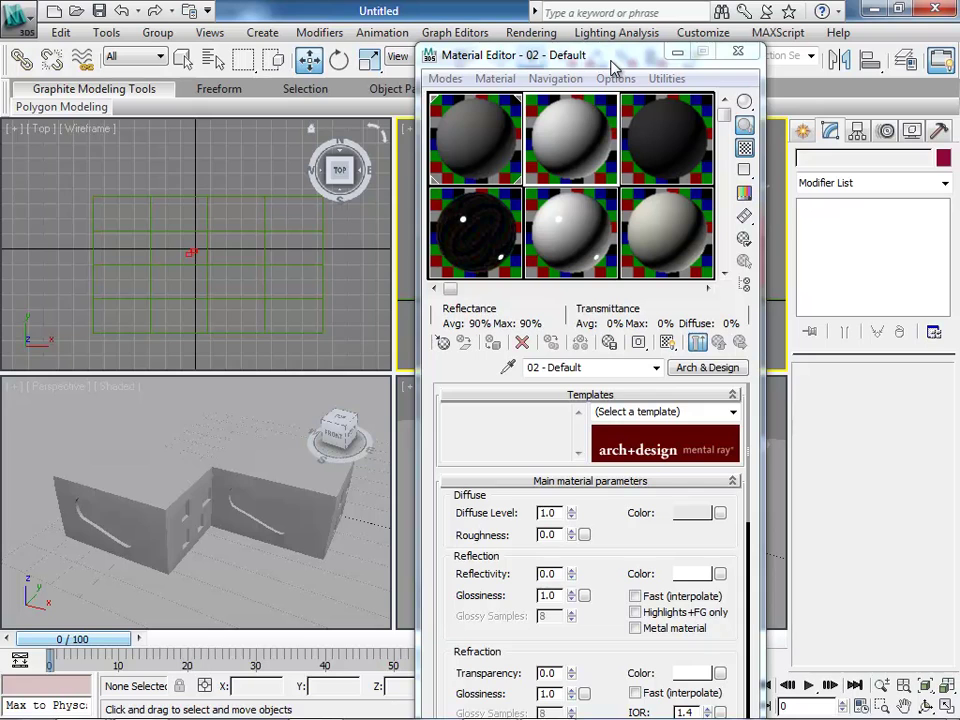
{"action": "left_click_drag", "start_coordinate": [613, 64], "coordinate": [226, 60]}
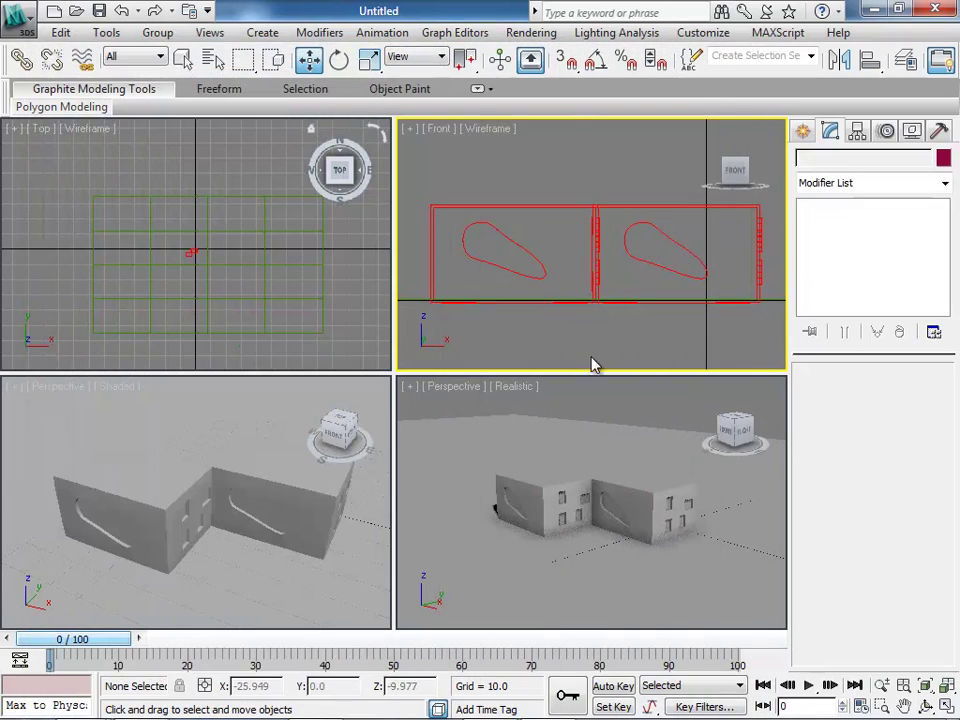
{"action": "left_click", "coordinate": [557, 407]}
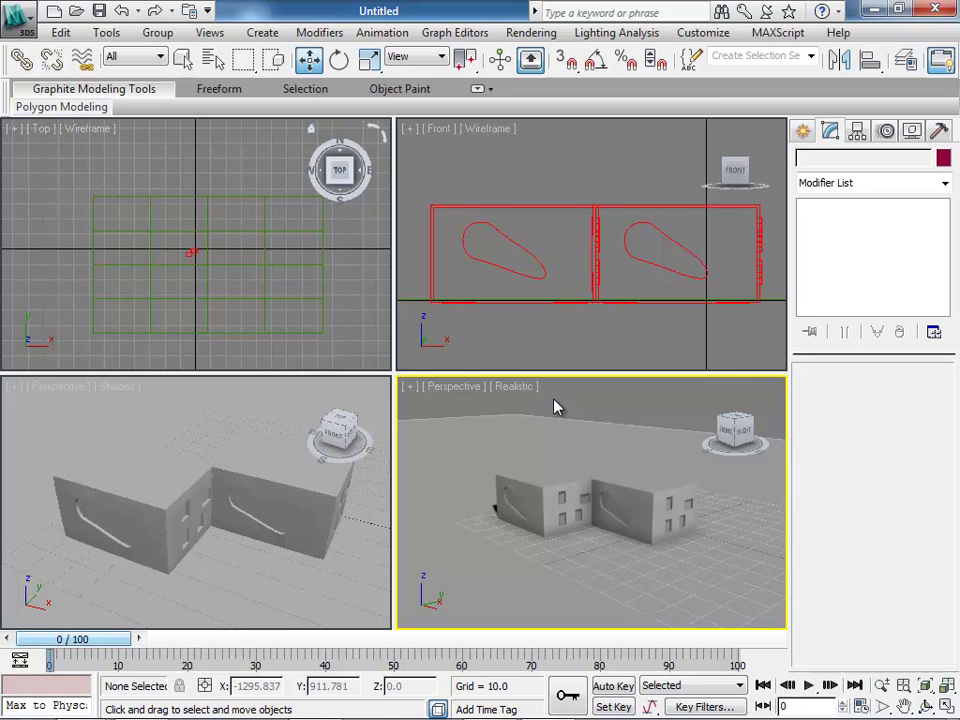
{"action": "key", "text": "m"}
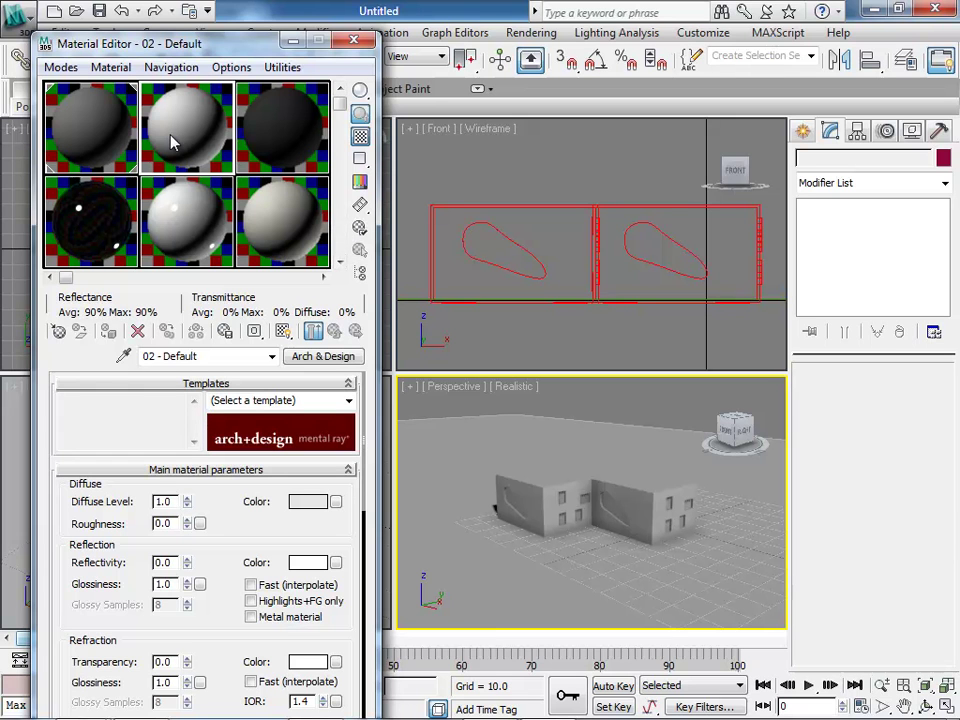
{"action": "left_click", "coordinate": [90, 125]}
{"action": "left_click", "coordinate": [353, 40]}
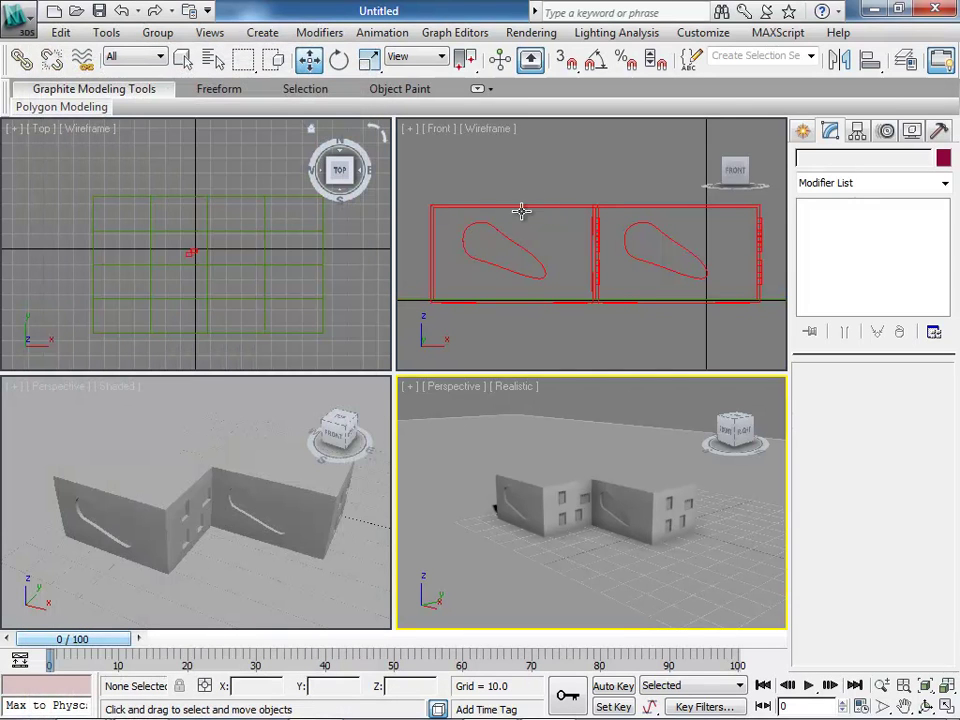
{"action": "left_click", "coordinate": [293, 493]}
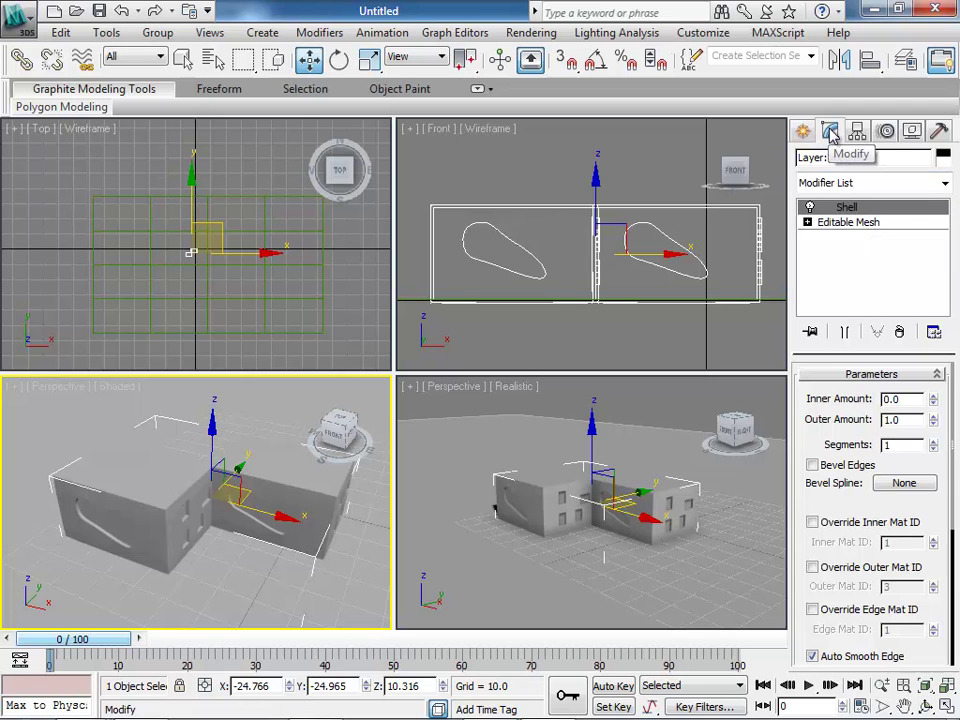
{"action": "left_click", "coordinate": [945, 184]}
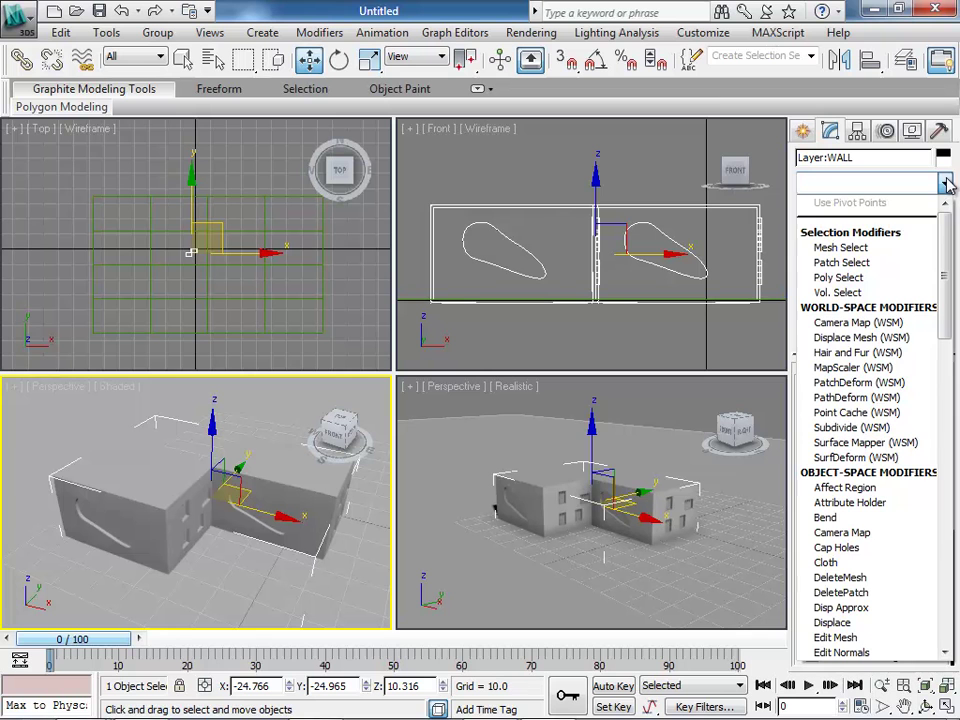
{"action": "left_click_drag", "start_coordinate": [944, 258], "coordinate": [943, 537]}
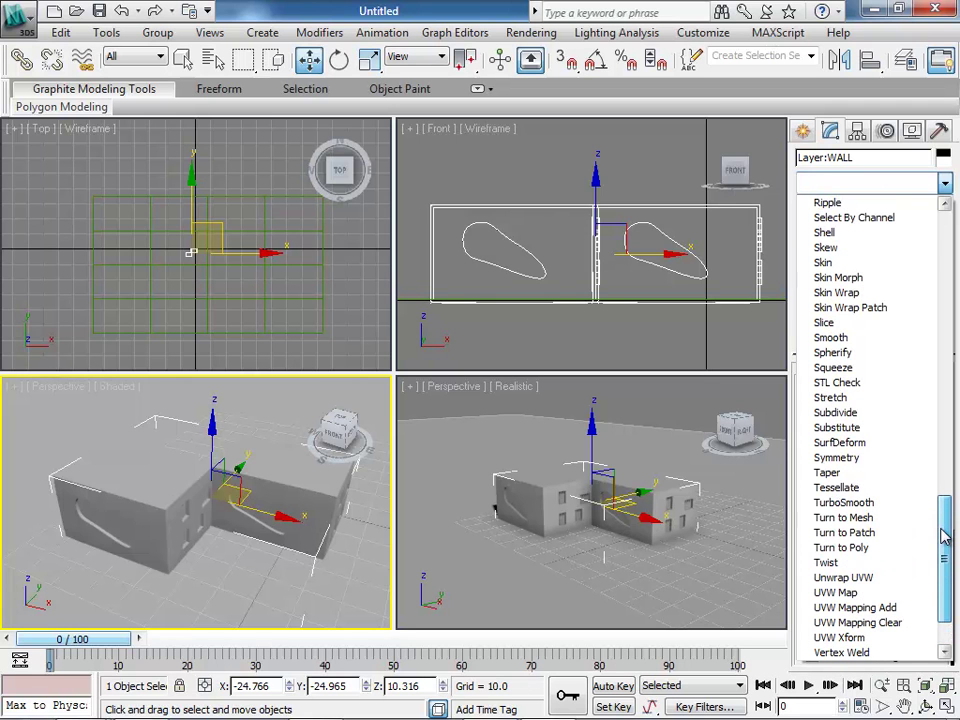
{"action": "left_click_drag", "start_coordinate": [944, 537], "coordinate": [957, 214]}
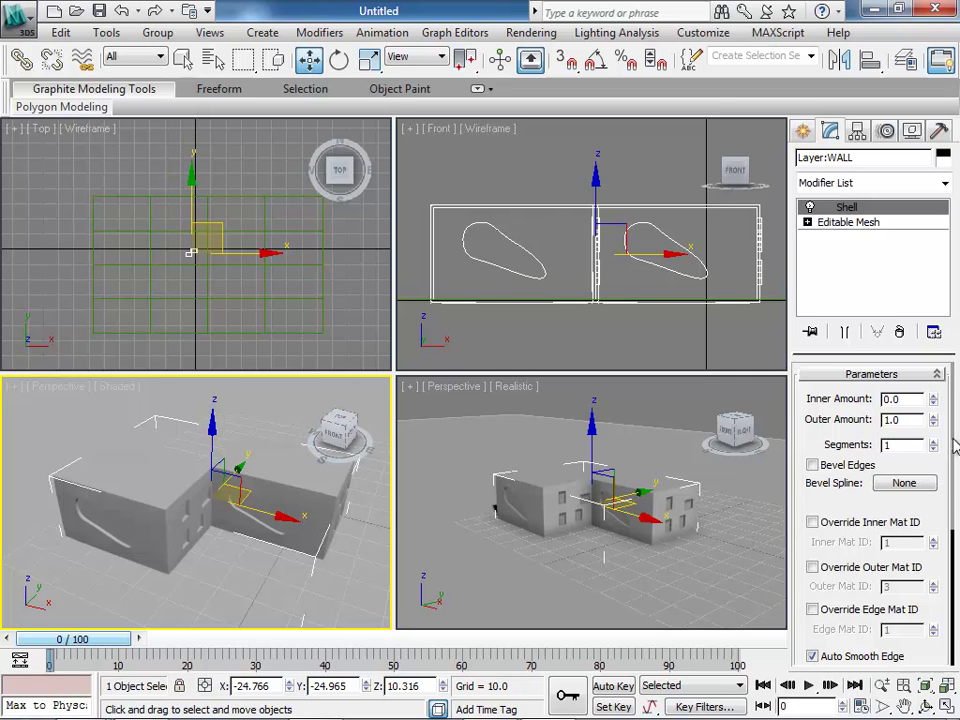
- Set the wall Shell modifier's Inner Amount to 0.5
{"action": "double_click", "coordinate": [880, 399]}
{"action": "type", "text": "5"}
{"action": "key", "text": "Return"}
{"action": "type", "text": ".5"}
{"action": "left_click", "coordinate": [908, 421]}
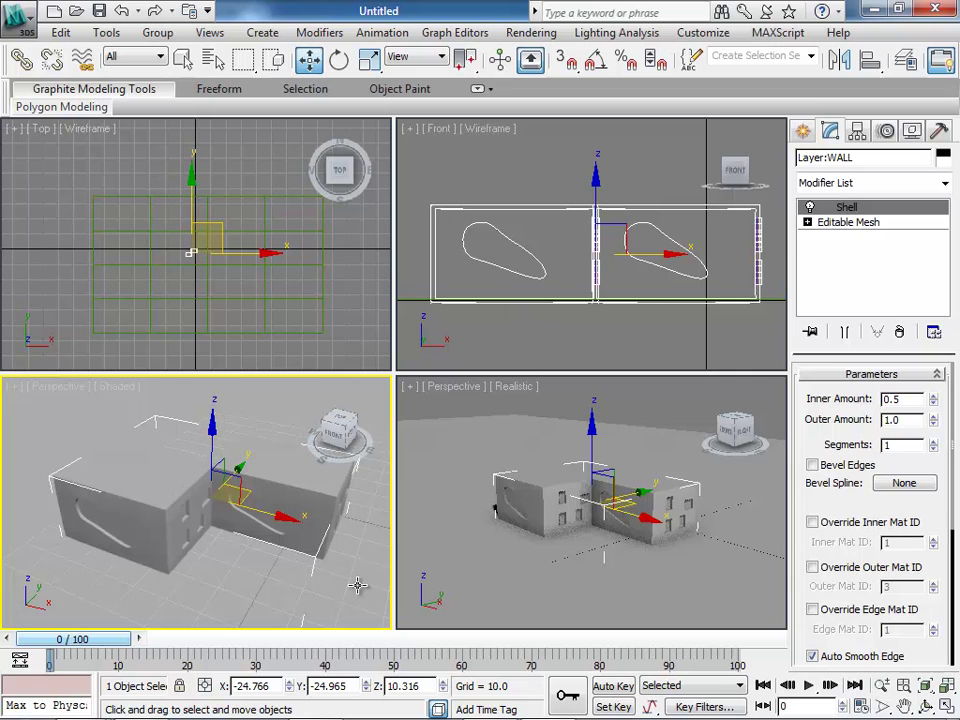
- Deselect the wall in the Front viewport and reopen the Material Editor
{"action": "type", "text": "M"}
{"action": "left_click", "coordinate": [417, 346]}
{"action": "left_click", "coordinate": [388, 345]}
{"action": "left_click", "coordinate": [418, 345]}
{"action": "key", "text": "m"}
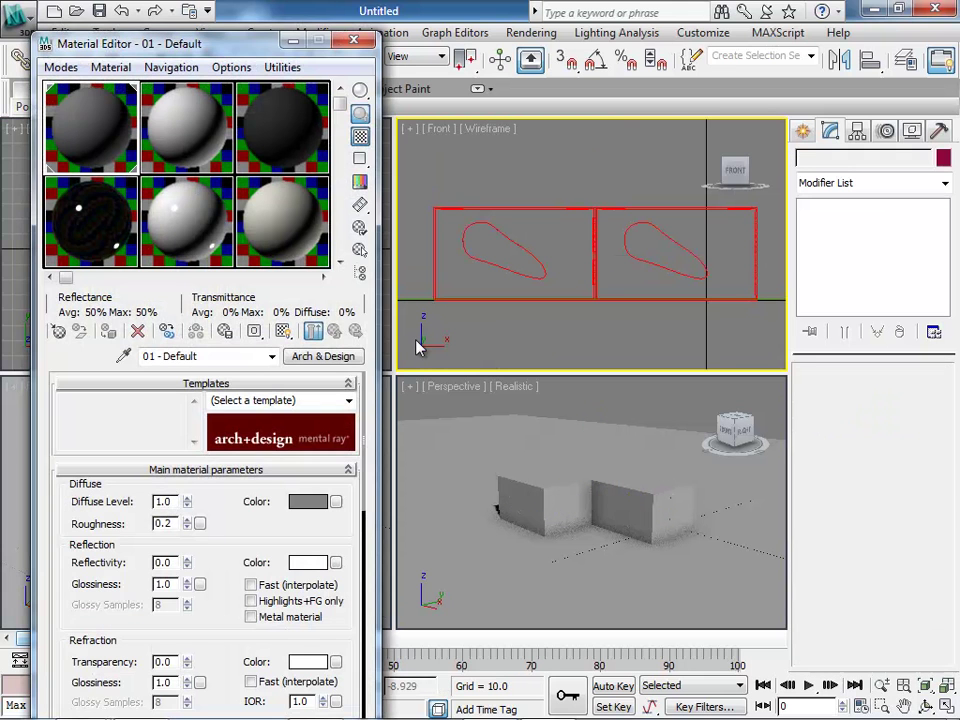
- Apply the Glass (Thin Geometry) template to material 03 and lower its IOR to 1.1
{"action": "left_click", "coordinate": [168, 120]}
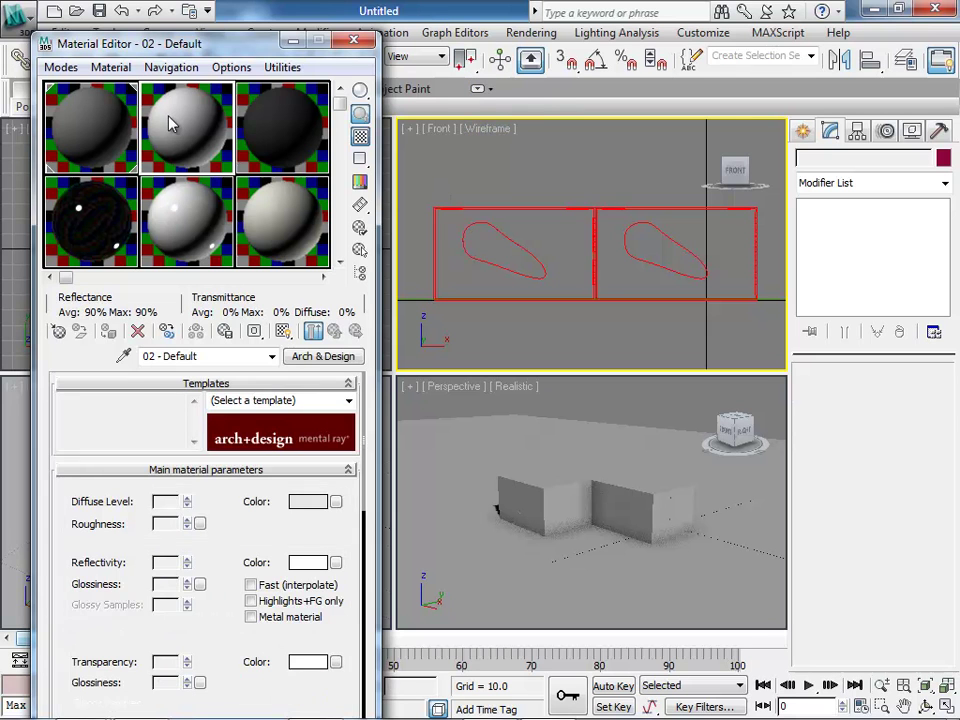
{"action": "left_click", "coordinate": [348, 400]}
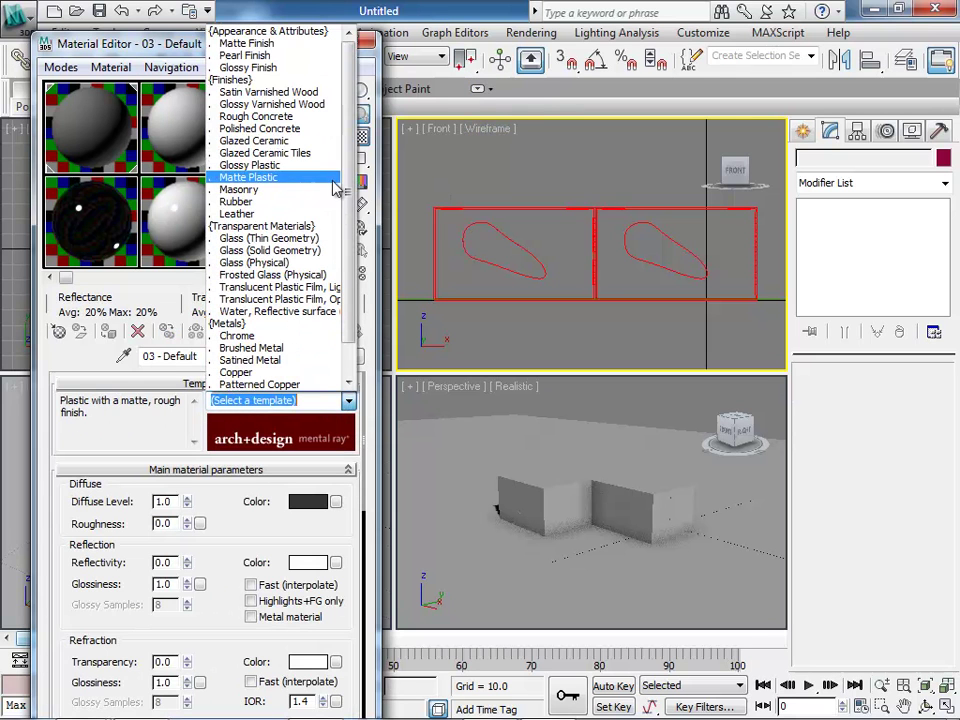
{"action": "left_click", "coordinate": [317, 240]}
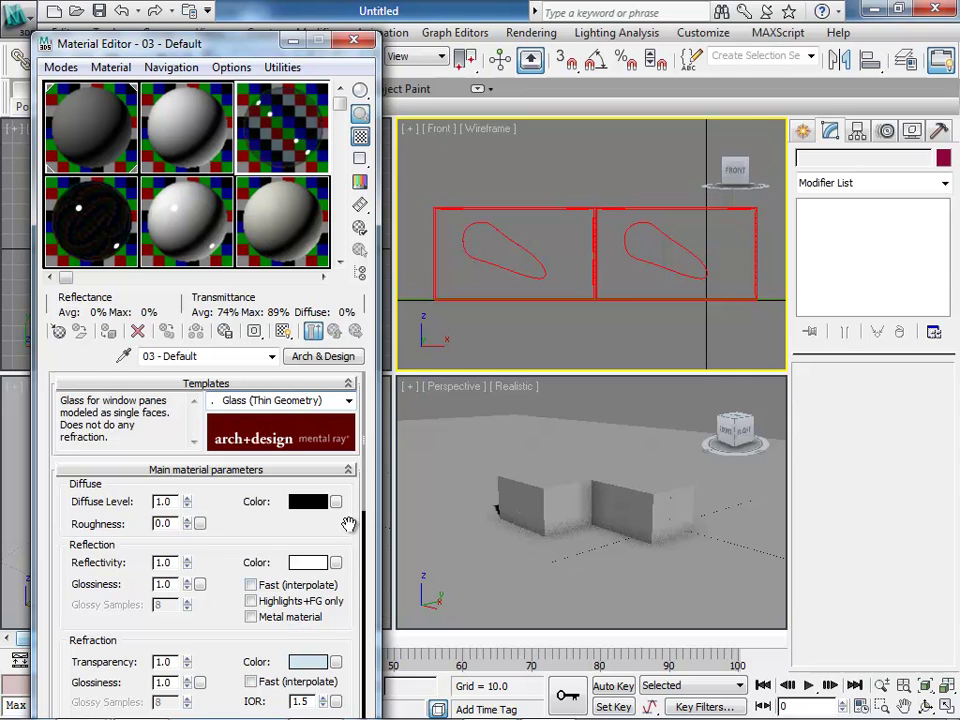
{"action": "scroll", "coordinate": [364, 537], "scroll_direction": "down", "scroll_amount": 1}
{"action": "mouse_move", "coordinate": [364, 537]}
{"action": "left_mouse_down"}
{"action": "mouse_move", "coordinate": [356, 677]}
{"action": "mouse_move", "coordinate": [355, 542]}
{"action": "left_mouse_up"}
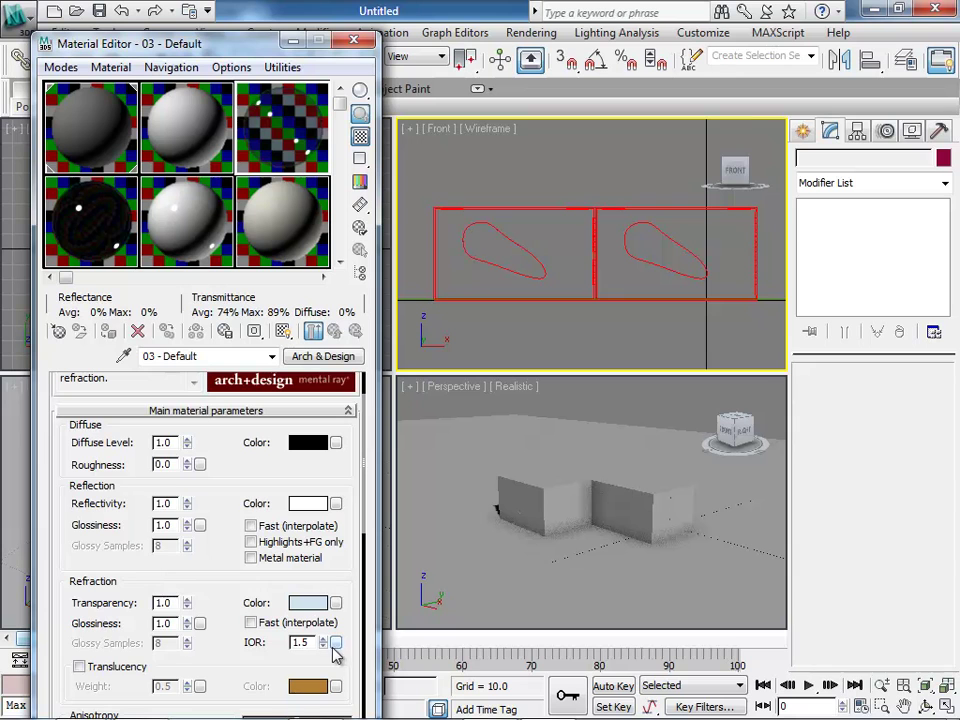
{"action": "left_click_drag", "start_coordinate": [323, 646], "coordinate": [323, 646]}
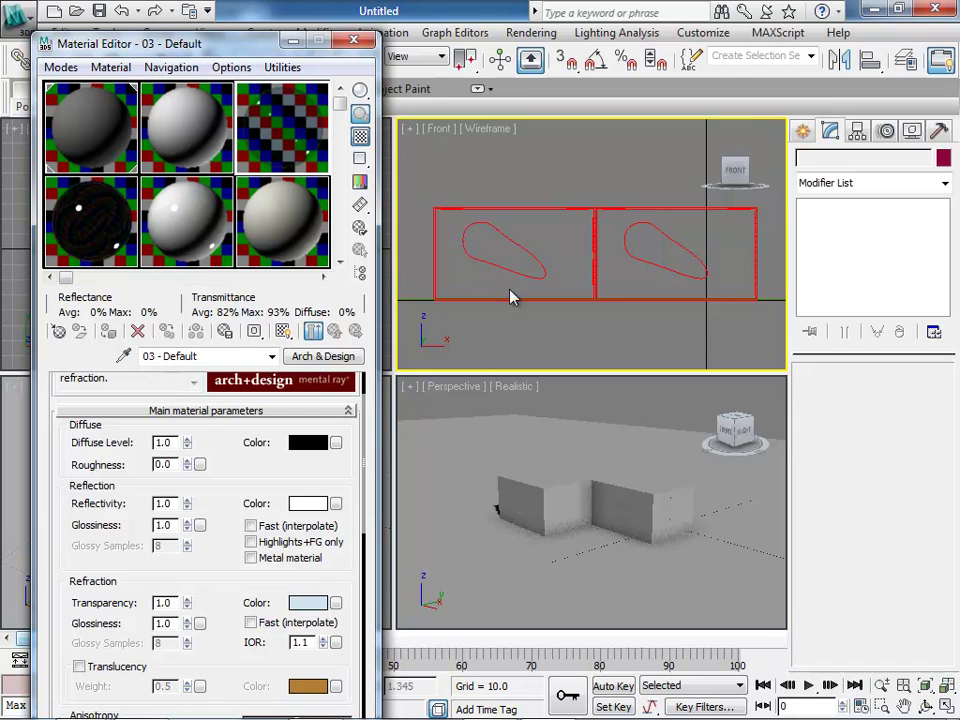
{"action": "left_click", "coordinate": [558, 325]}
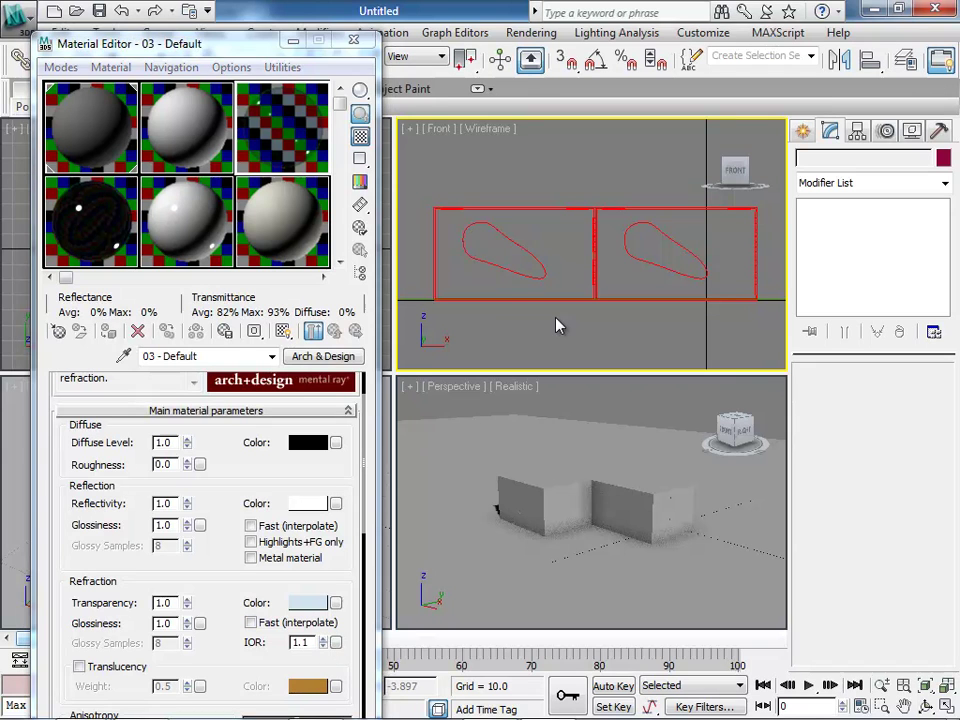
{"action": "left_click", "coordinate": [455, 395]}
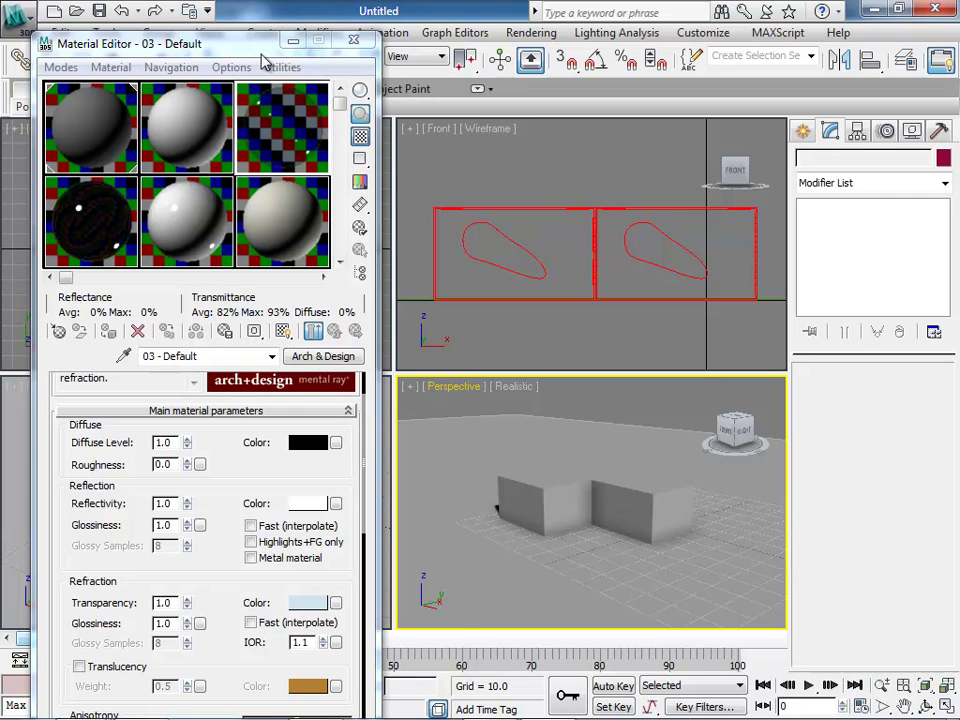
- Select the wall in the Shaded Perspective view and zoom in on the wall junction
{"action": "left_click", "coordinate": [453, 387]}
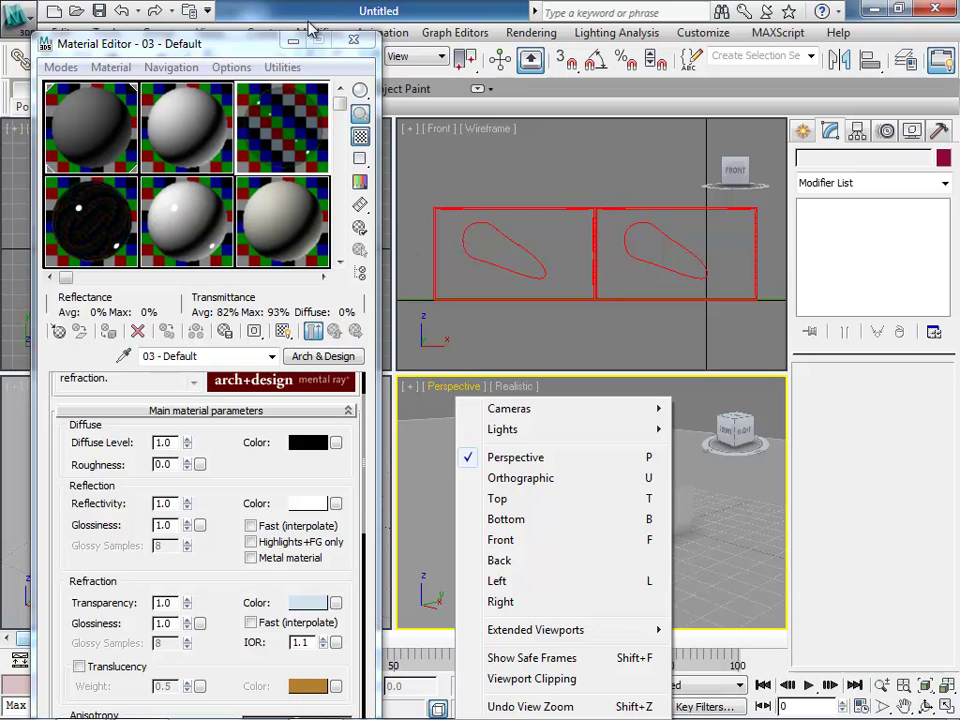
{"action": "left_click", "coordinate": [357, 44]}
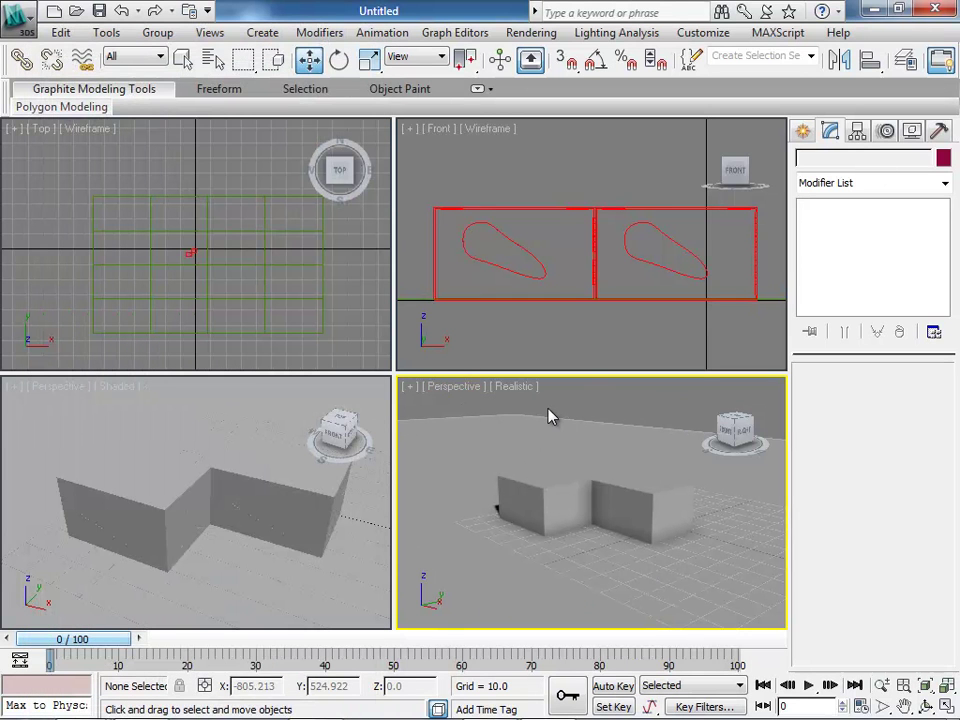
{"action": "left_click", "coordinate": [336, 487]}
{"action": "scroll", "coordinate": [336, 487], "scroll_direction": "up", "scroll_amount": 5}
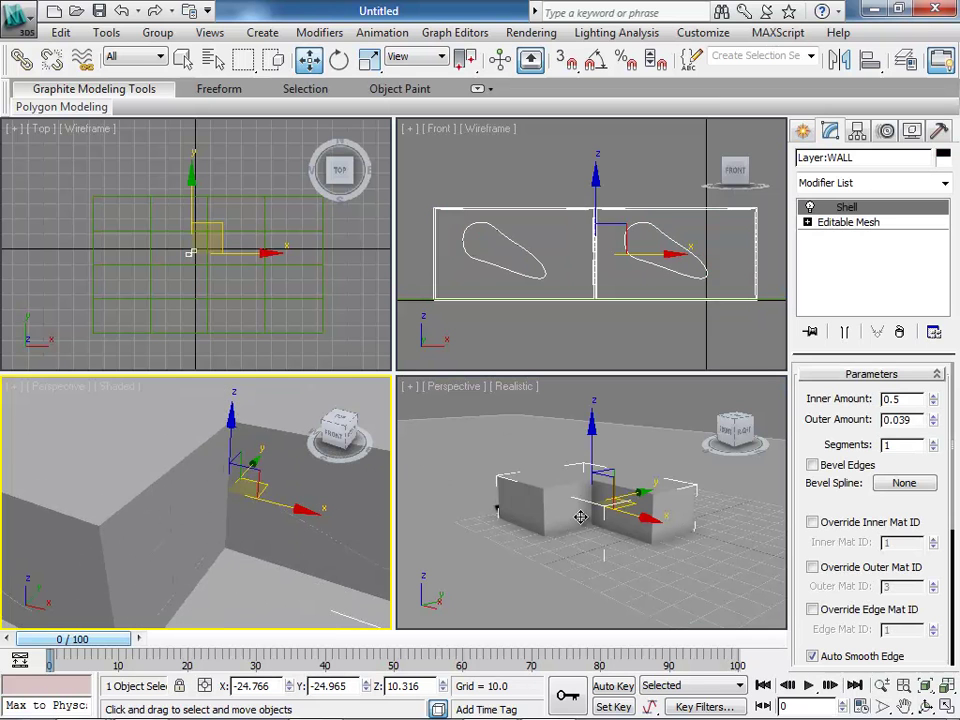
{"action": "key", "text": "bracketleft"}
{"action": "key", "text": "bracketleft"}
{"action": "key", "text": "bracketleft"}
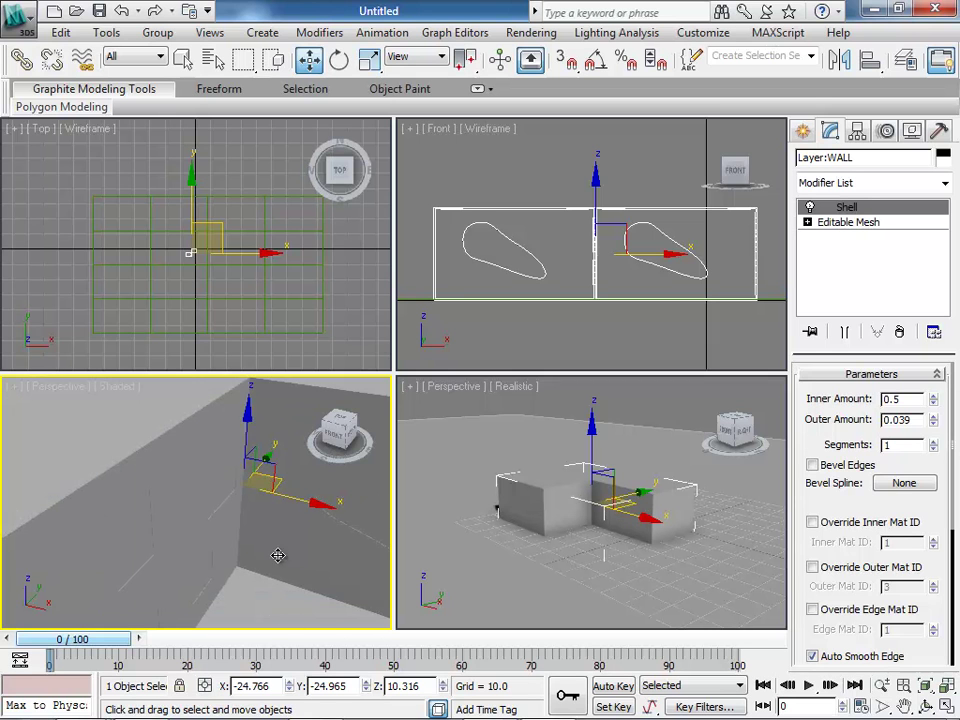
- Select Layer:WINDOWS through Select by Name
{"action": "left_click", "coordinate": [210, 60]}
{"action": "left_click", "coordinate": [236, 300]}
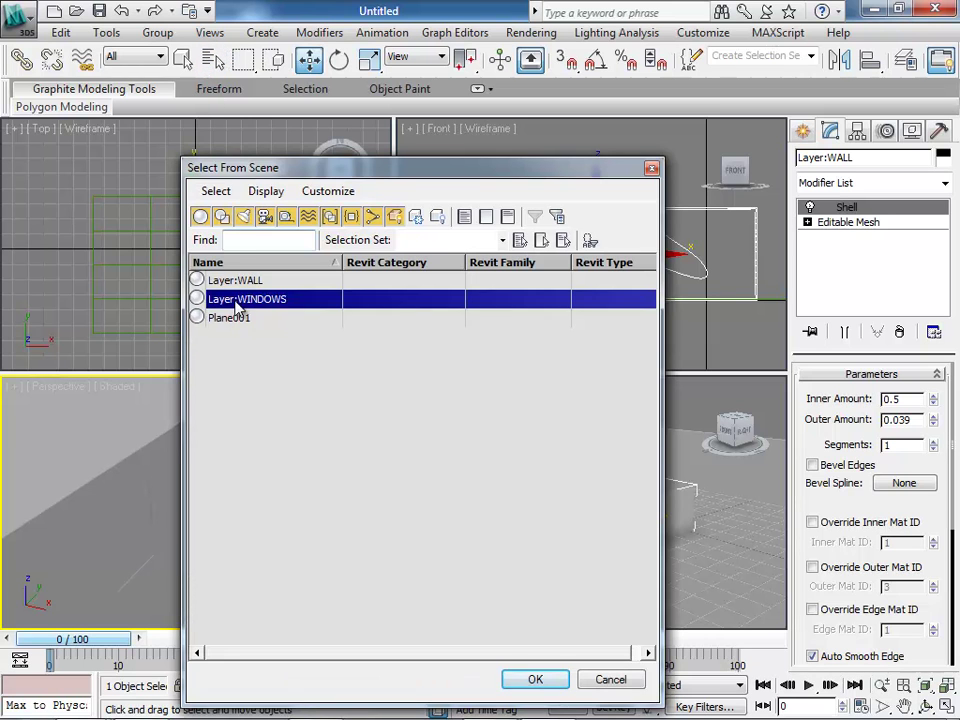
{"action": "left_click", "coordinate": [536, 680]}
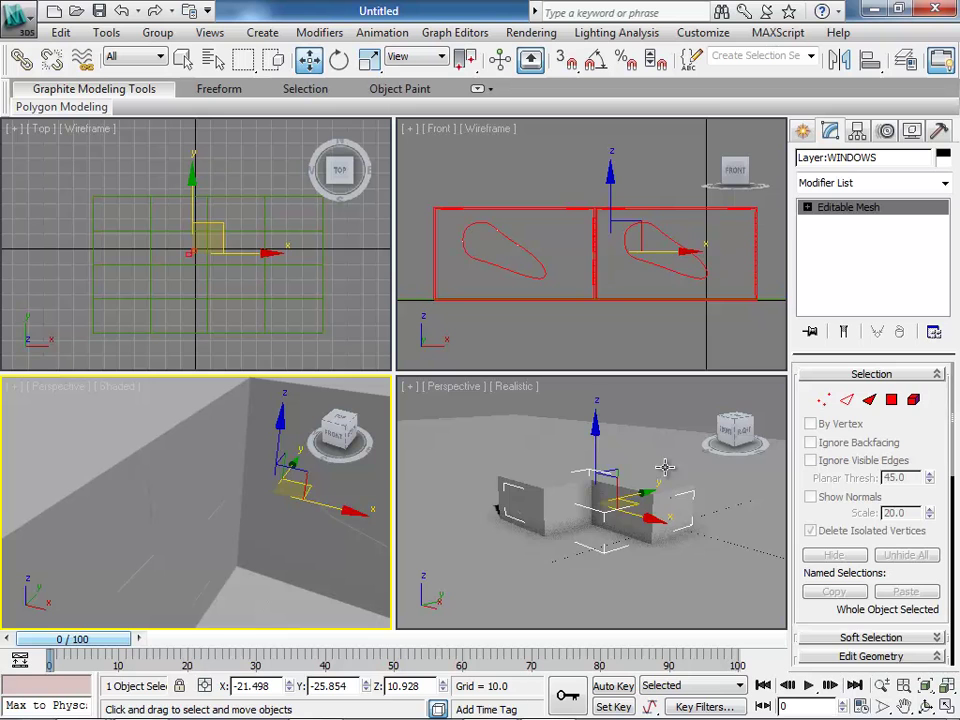
- Clear the selection and zoom the Realistic Perspective view on the wall corner
{"action": "left_click", "coordinate": [647, 400]}
{"action": "scroll", "coordinate": [632, 534], "scroll_direction": "up", "scroll_amount": 10}
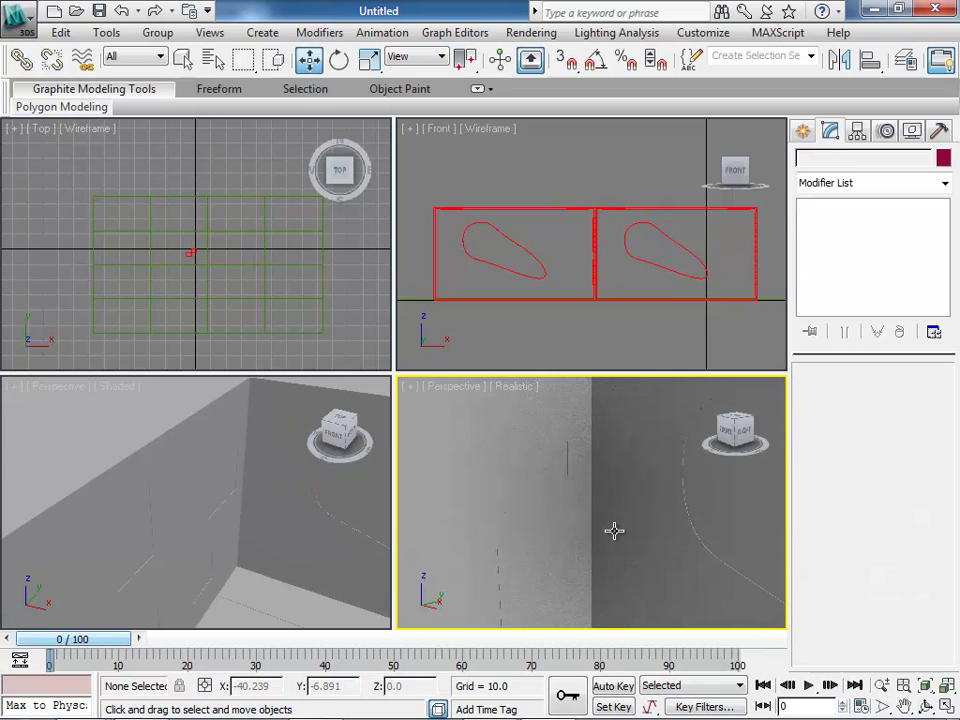
{"action": "scroll", "coordinate": [614, 531], "scroll_direction": "down", "scroll_amount": 10}
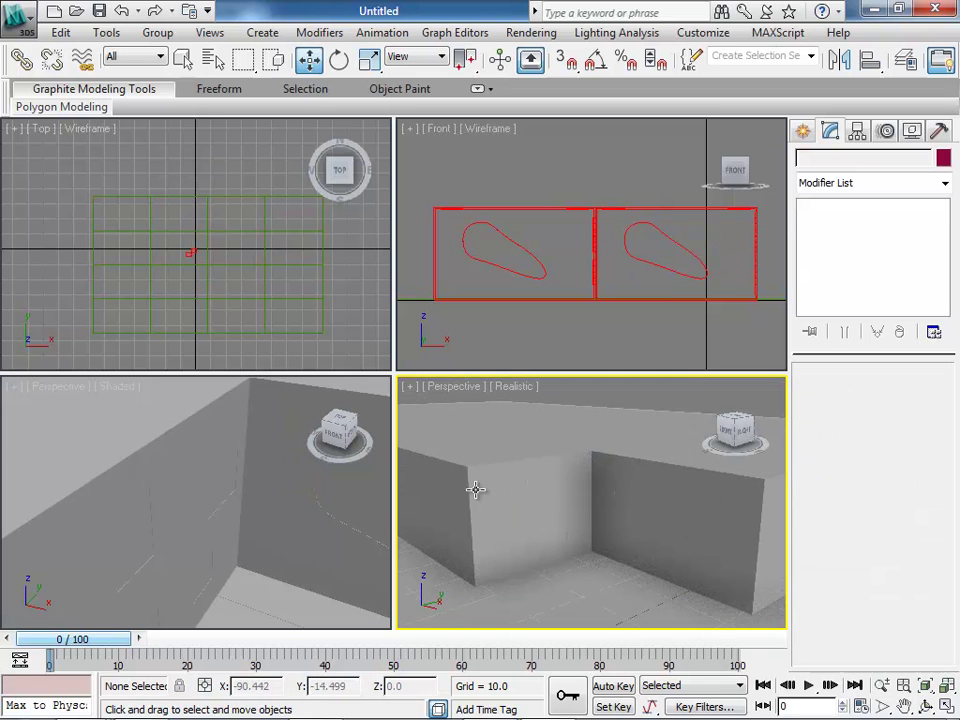
- Set the WALL Shell's Outer Amount to 1.0, then deselect and zoom to check the window openings
{"action": "left_click", "coordinate": [277, 537]}
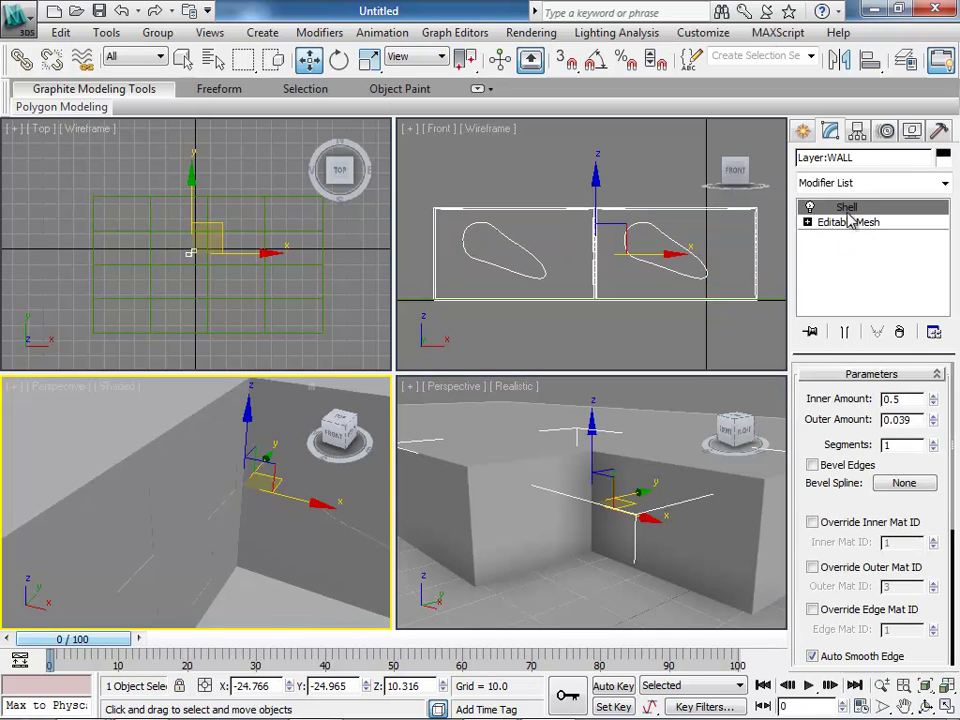
{"action": "double_click", "coordinate": [917, 420]}
{"action": "type", "text": "1"}
{"action": "left_click", "coordinate": [907, 446]}
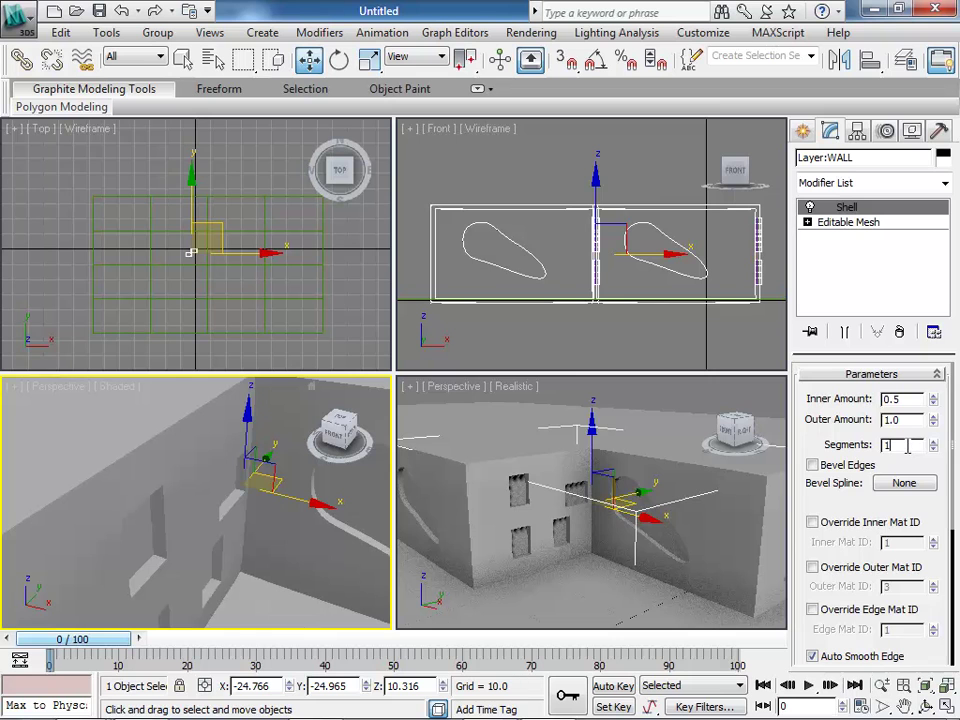
{"action": "left_click", "coordinate": [483, 360]}
{"action": "scroll", "coordinate": [483, 360], "scroll_direction": "up", "scroll_amount": 3}
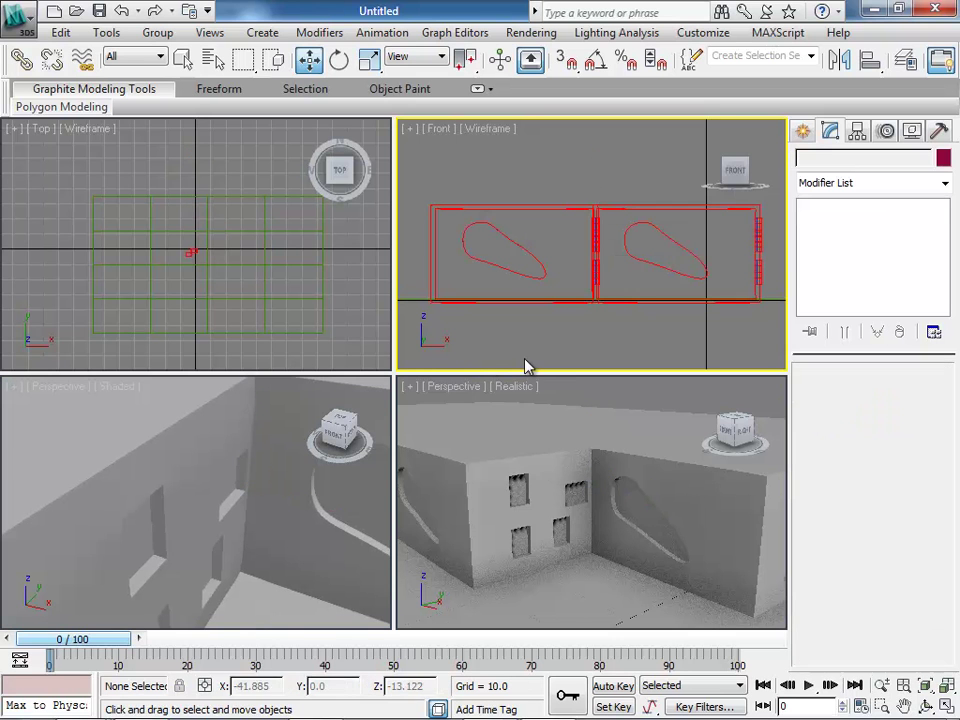
{"action": "scroll", "coordinate": [581, 495], "scroll_direction": "down", "scroll_amount": 2}
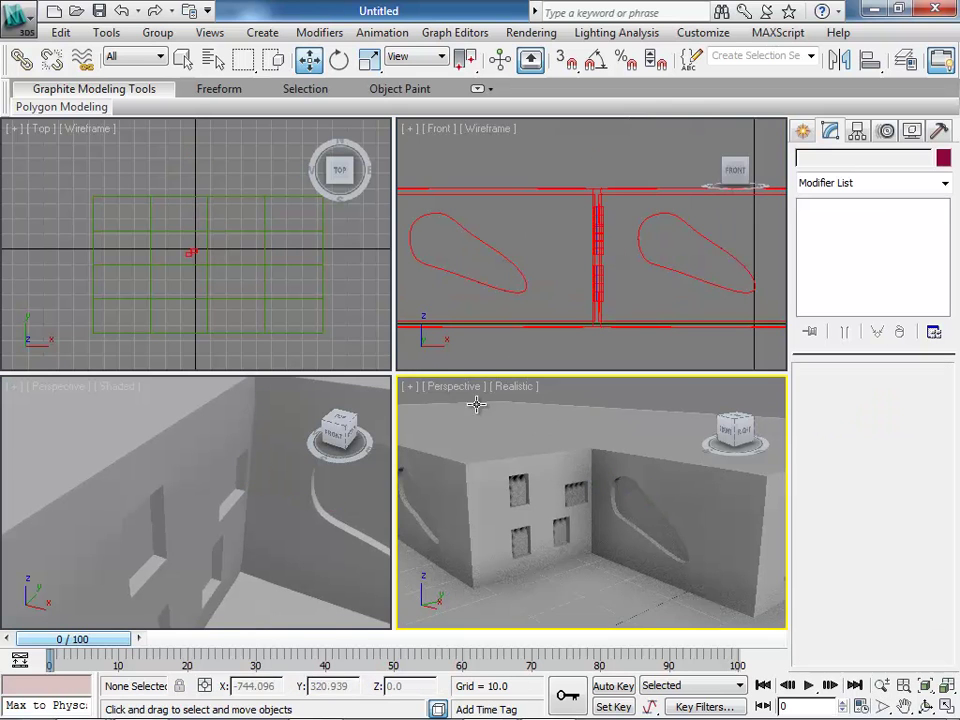
{"action": "scroll", "coordinate": [581, 495], "scroll_direction": "up", "scroll_amount": 5}
{"action": "scroll", "coordinate": [583, 514], "scroll_direction": "down", "scroll_amount": 8}
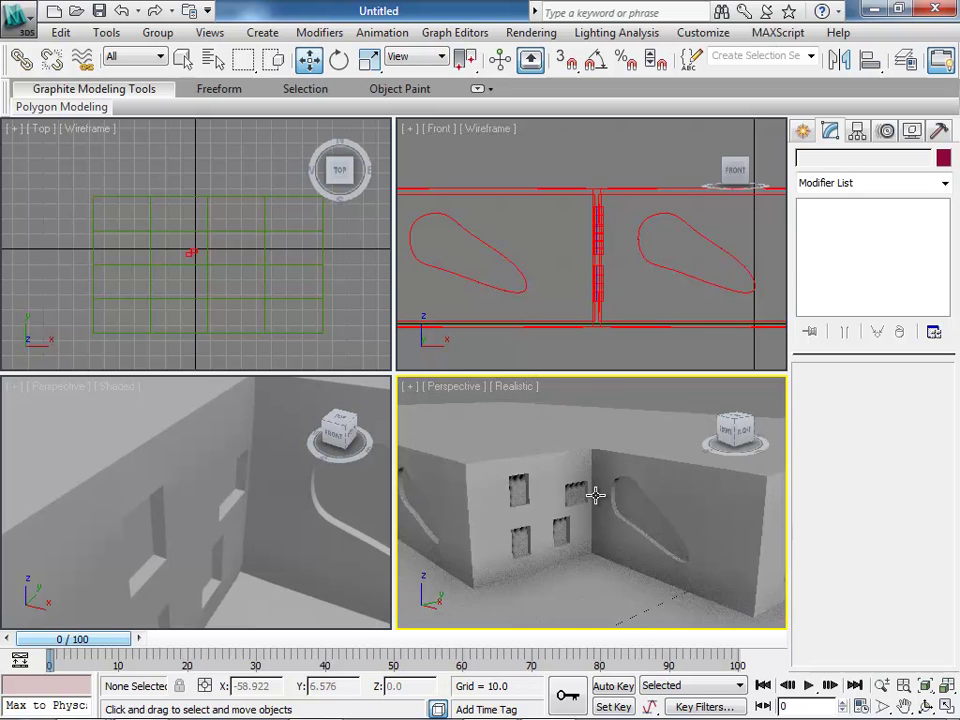
- Select Layer:WINDOWS by name from the Perspective view
{"action": "left_click", "coordinate": [450, 386]}
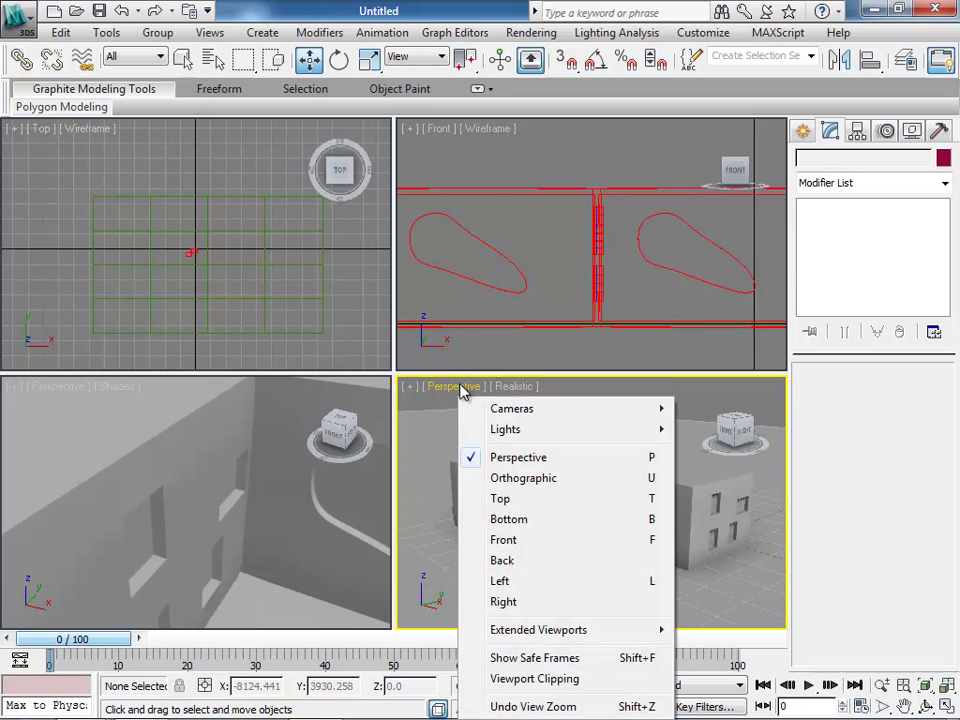
{"action": "left_click", "coordinate": [468, 366]}
{"action": "left_click", "coordinate": [430, 392]}
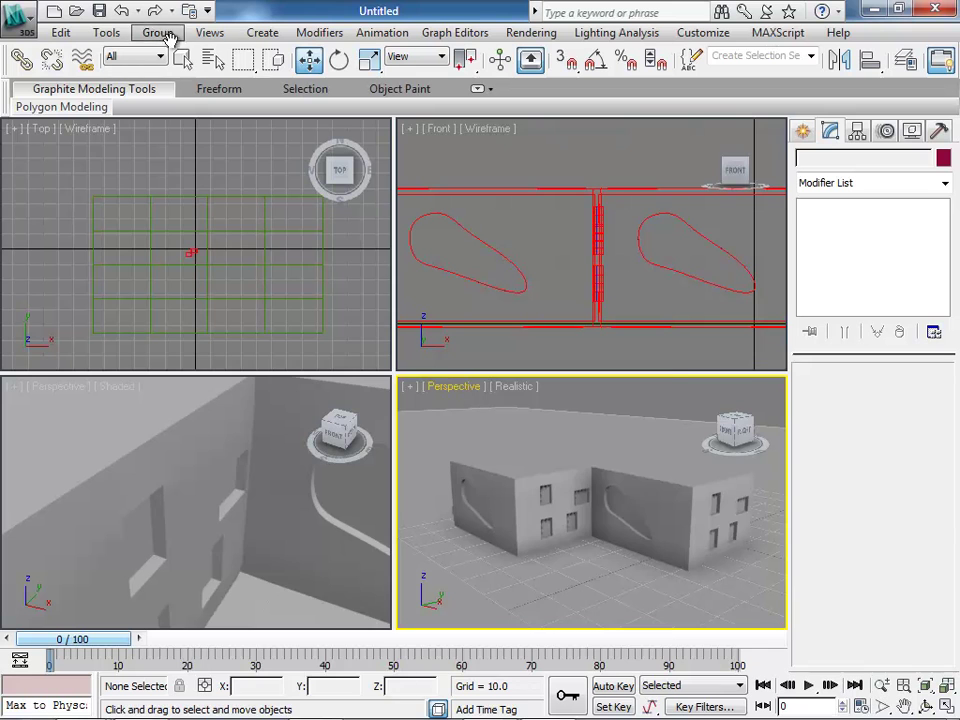
{"action": "left_click", "coordinate": [213, 57]}
{"action": "left_click", "coordinate": [235, 280]}
{"action": "left_click", "coordinate": [250, 299]}
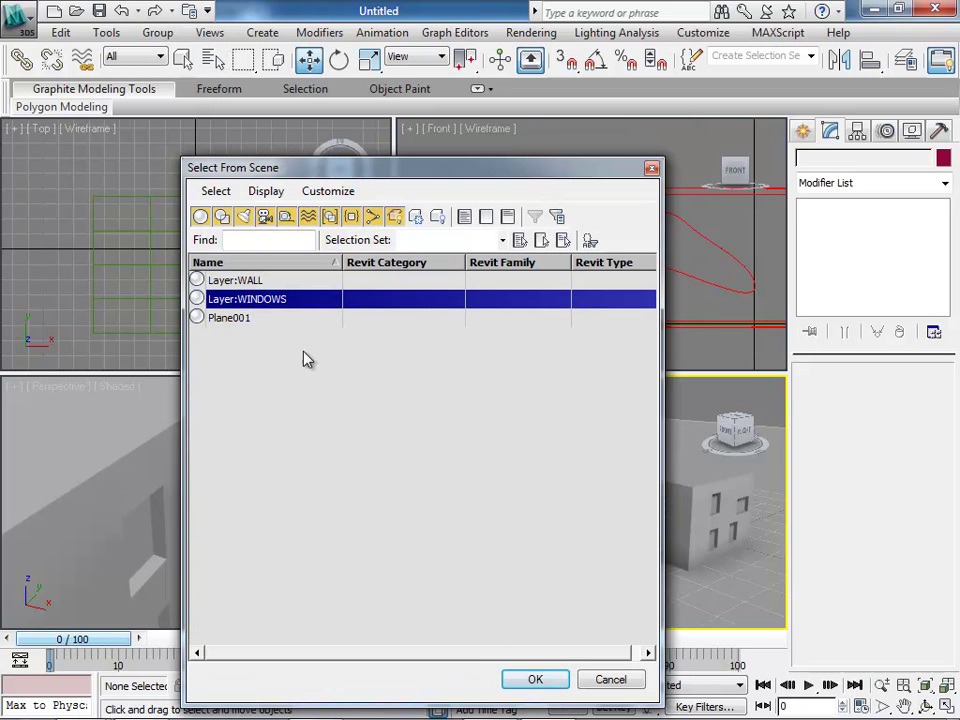
{"action": "left_click", "coordinate": [543, 676]}
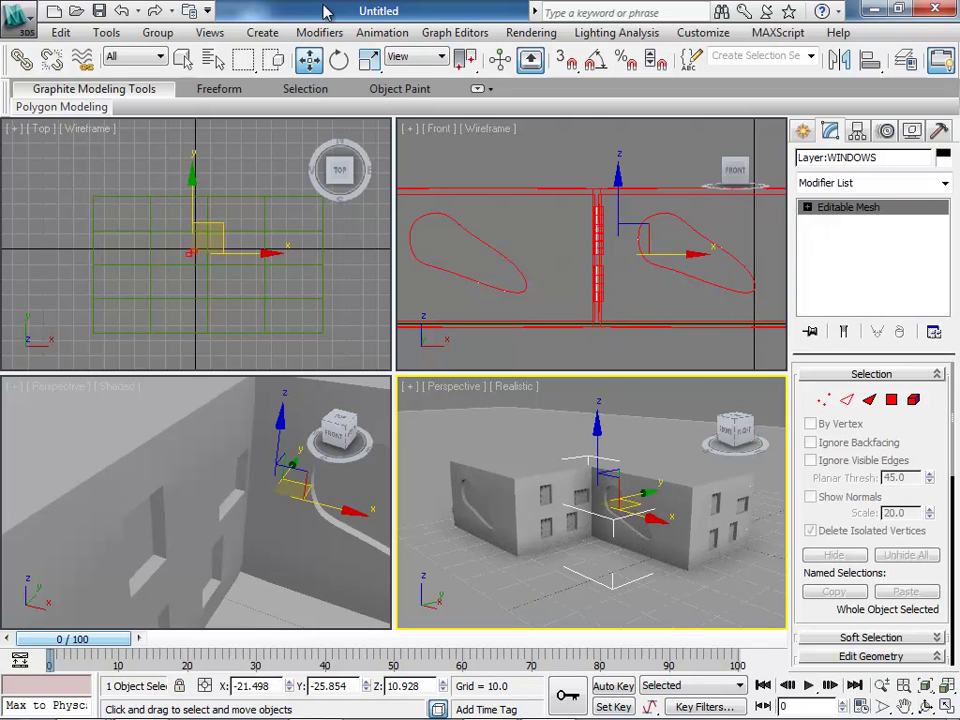
- Assign material 03 - Default to the windows, then close the Material Editor and deselect
{"action": "key", "text": "m"}
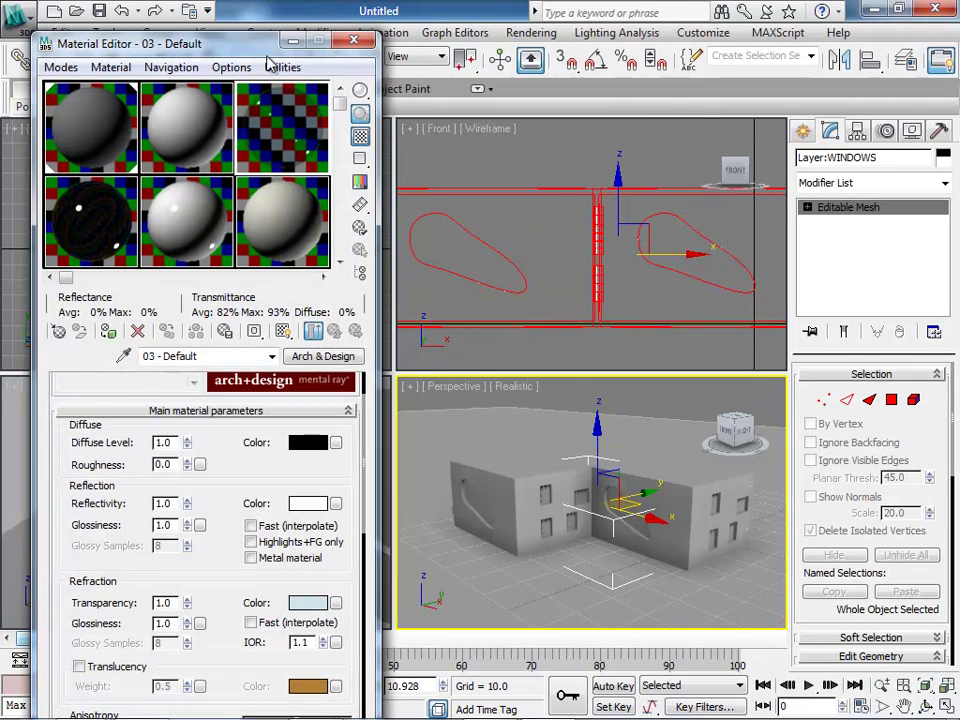
{"action": "left_click", "coordinate": [108, 333]}
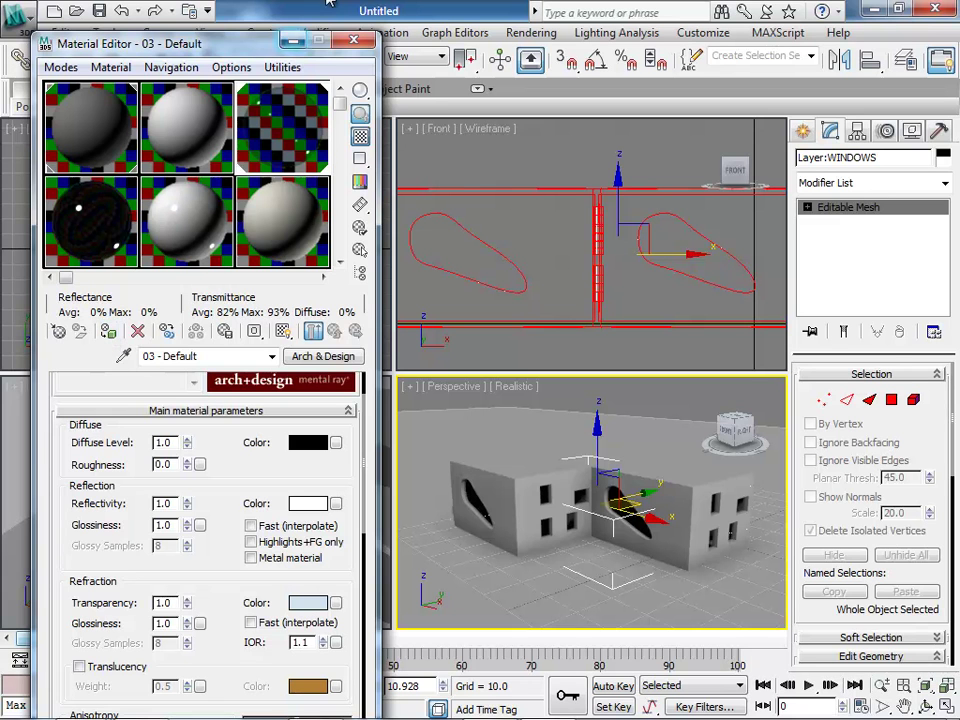
{"action": "left_click", "coordinate": [343, 43]}
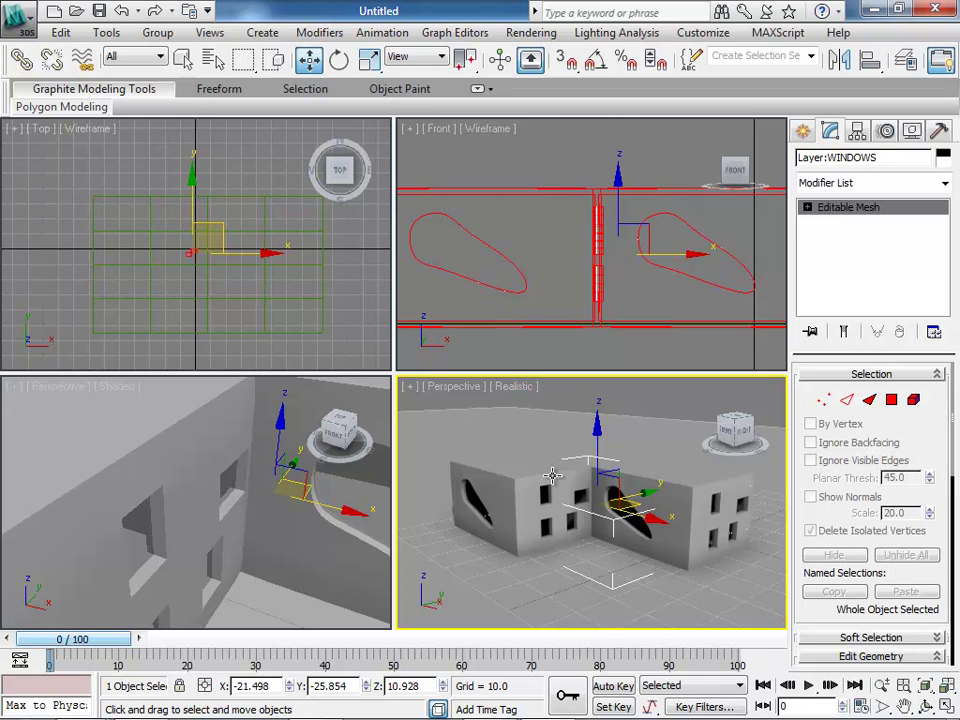
{"action": "left_click", "coordinate": [549, 399]}
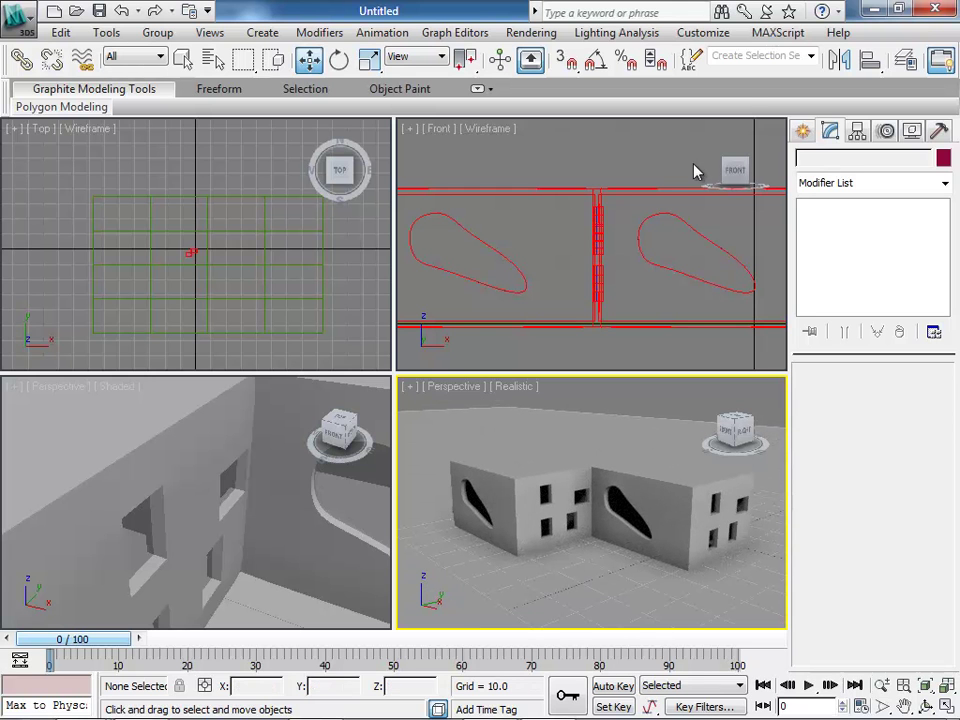
- Render the Perspective view at 640×480 with mental ray from Render Setup, then close both windows
{"action": "left_click", "coordinate": [530, 33]}
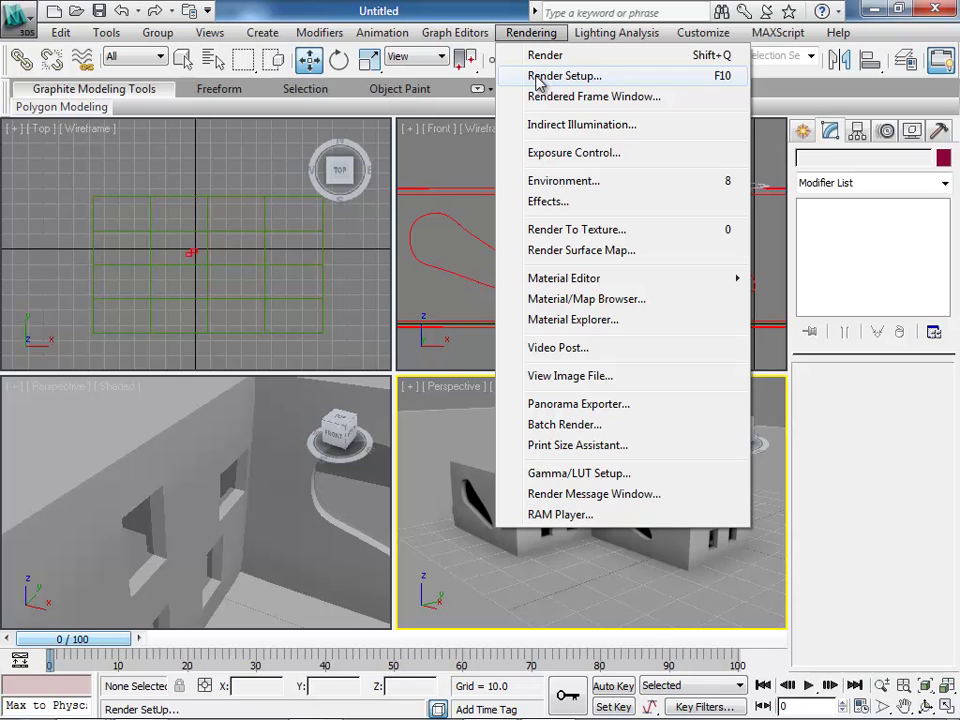
{"action": "left_click", "coordinate": [537, 77]}
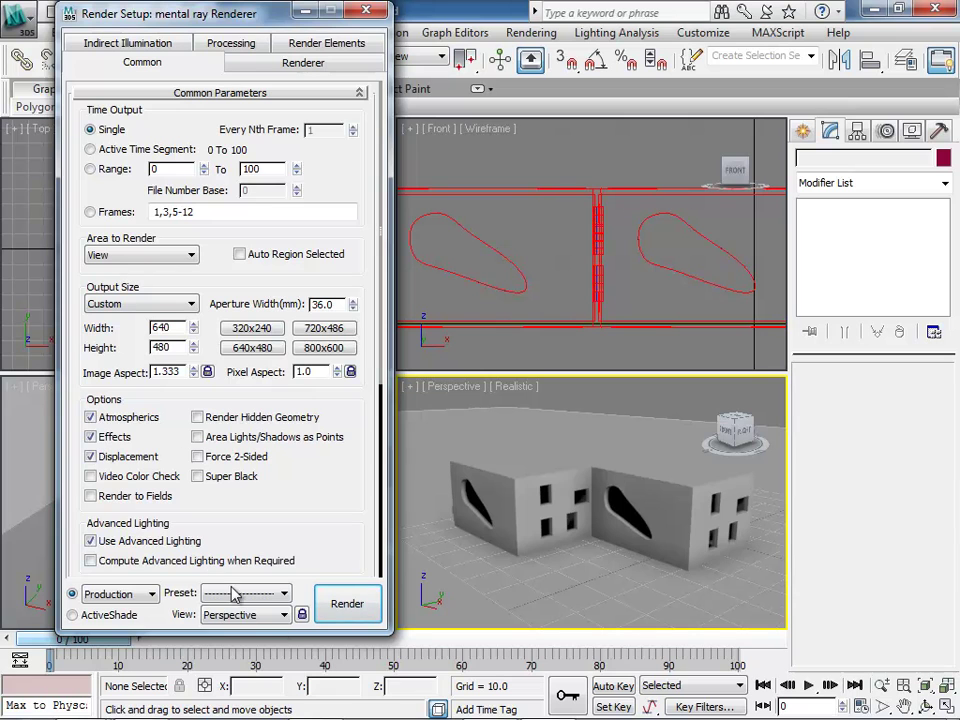
{"action": "left_click", "coordinate": [284, 616]}
{"action": "left_click", "coordinate": [289, 621]}
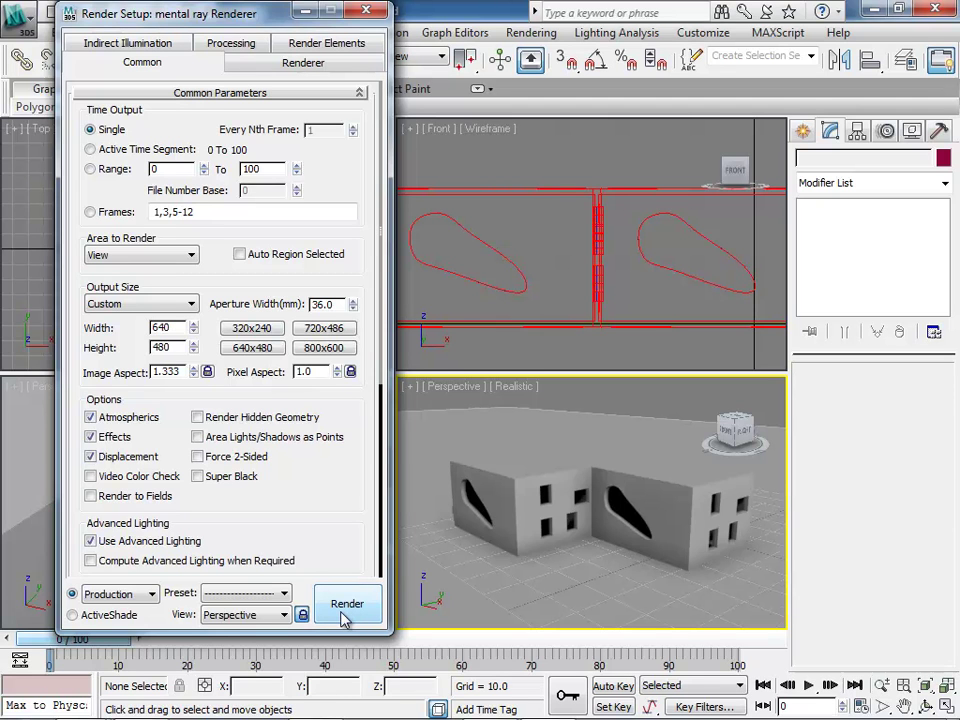
{"action": "left_click", "coordinate": [342, 612]}
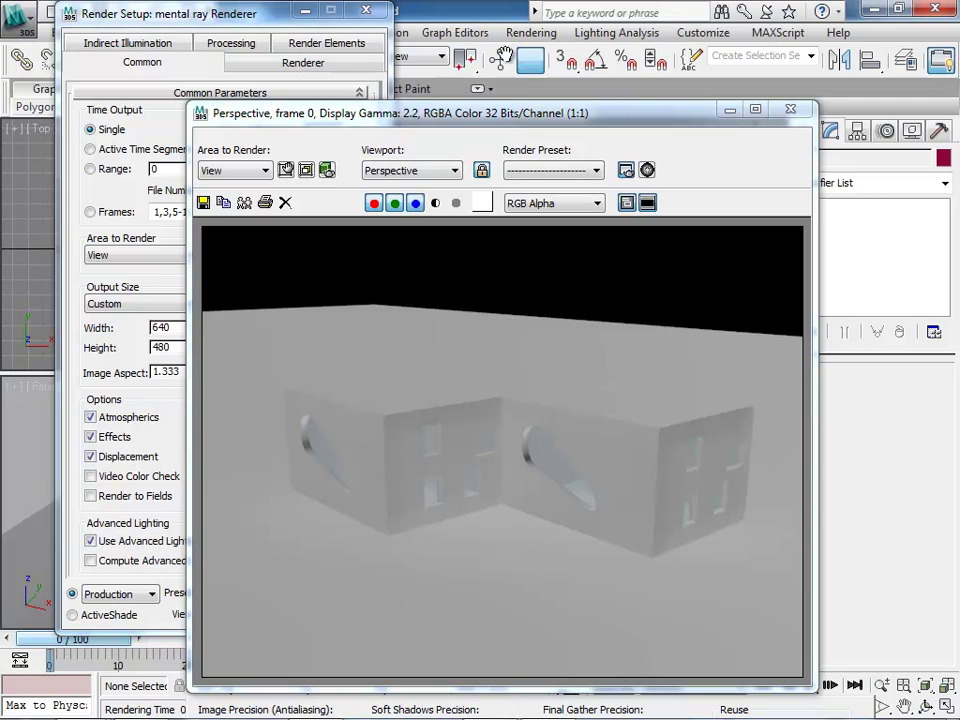
{"action": "left_click", "coordinate": [789, 110]}
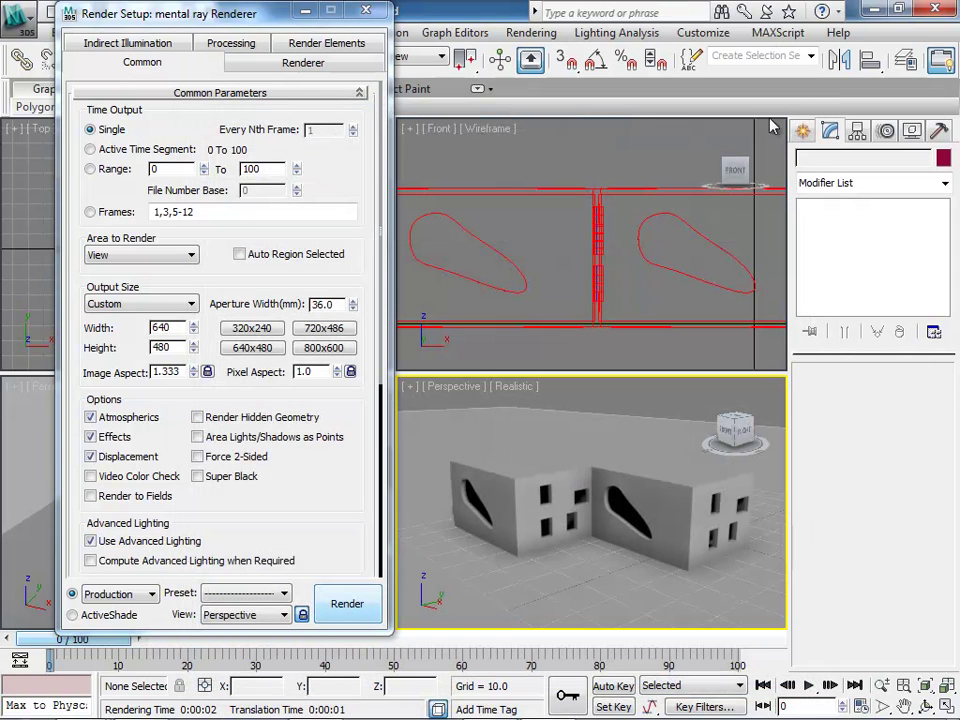
{"action": "left_click", "coordinate": [365, 12]}
- Place a Standard Skylight, Sky001, in the Top viewport over the building plan
{"action": "left_click", "coordinate": [224, 181]}
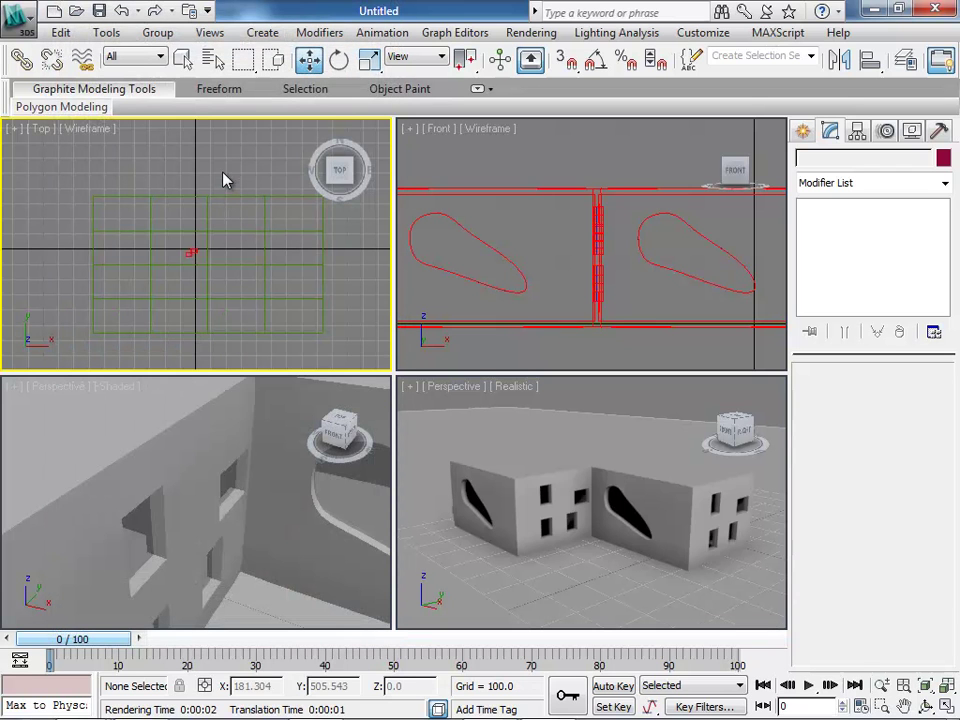
{"action": "left_click", "coordinate": [808, 130]}
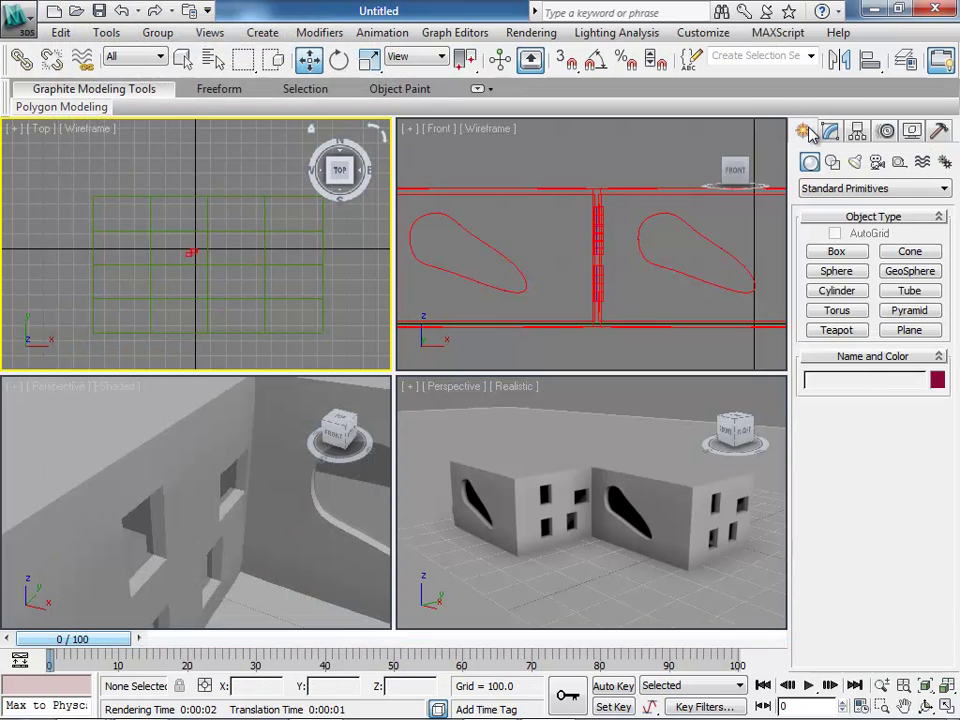
{"action": "left_click", "coordinate": [899, 195]}
{"action": "left_click", "coordinate": [900, 193]}
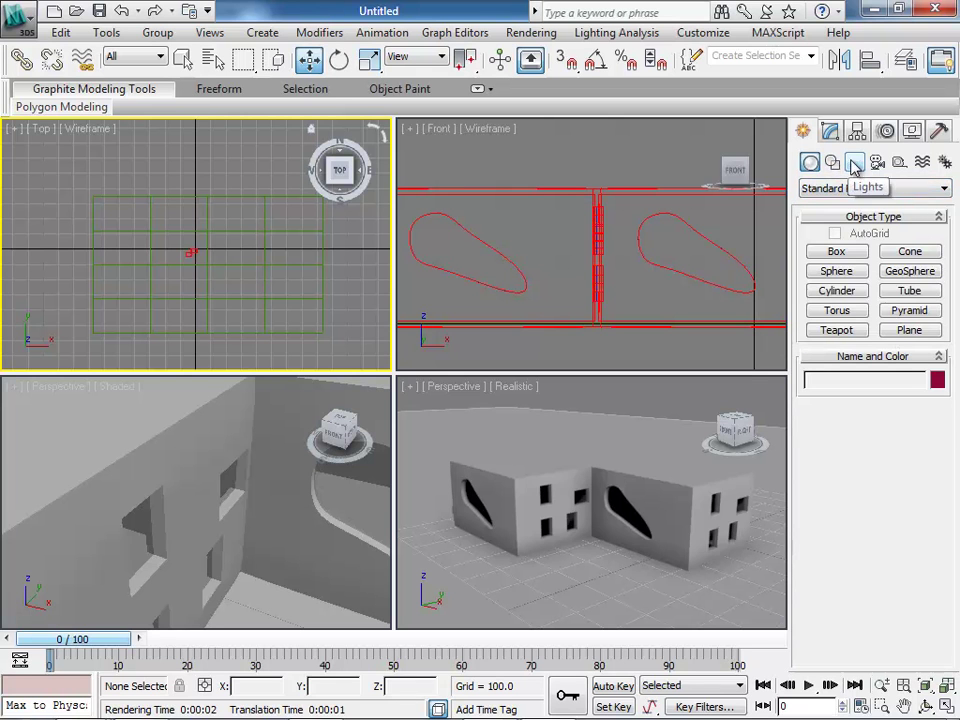
{"action": "left_click", "coordinate": [855, 162]}
{"action": "left_click", "coordinate": [885, 216]}
{"action": "left_click", "coordinate": [885, 216]}
{"action": "left_click", "coordinate": [900, 190]}
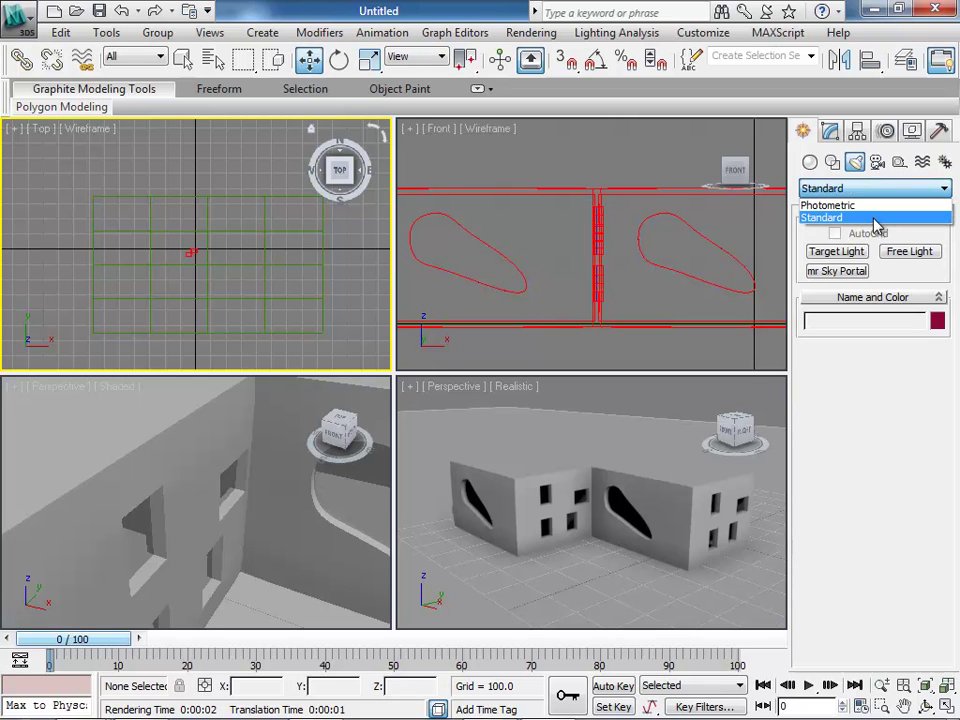
{"action": "left_click", "coordinate": [876, 219]}
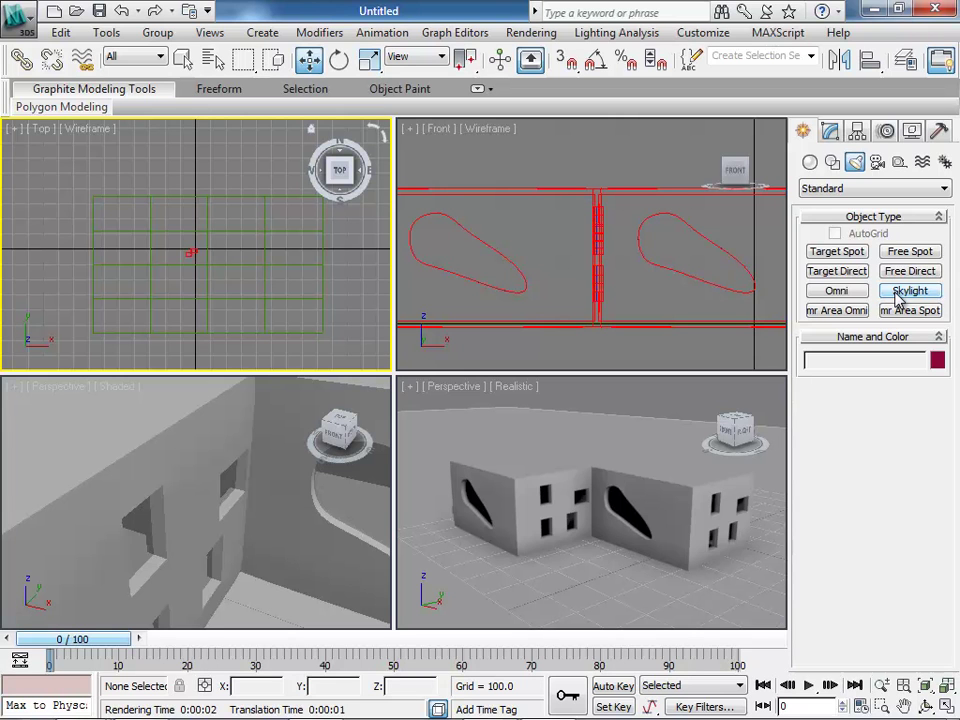
{"action": "left_click", "coordinate": [897, 297]}
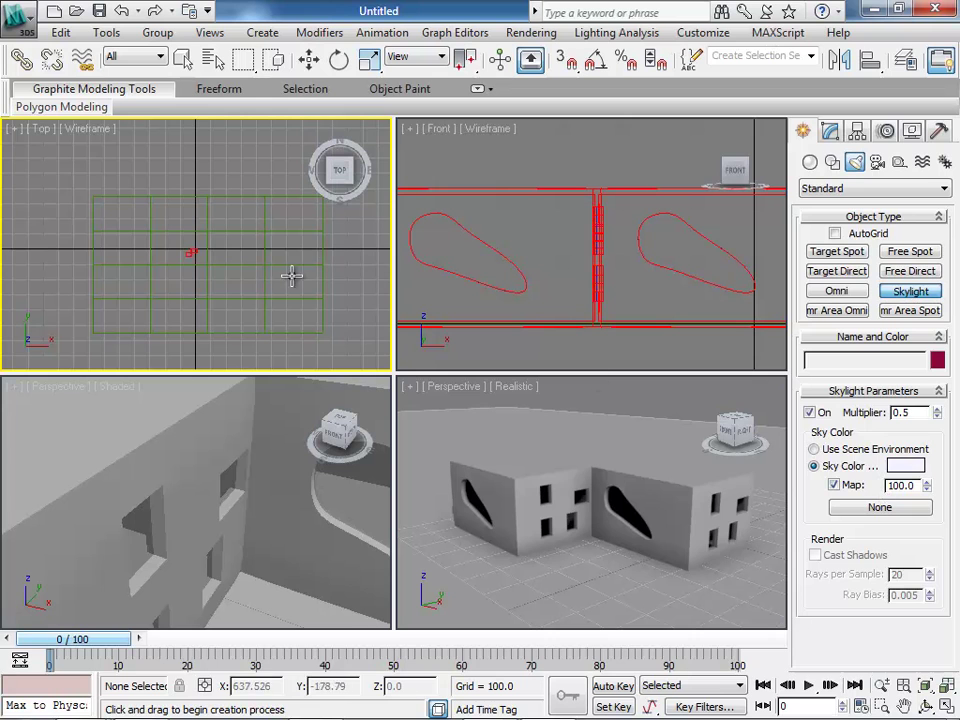
{"action": "left_click", "coordinate": [210, 277]}
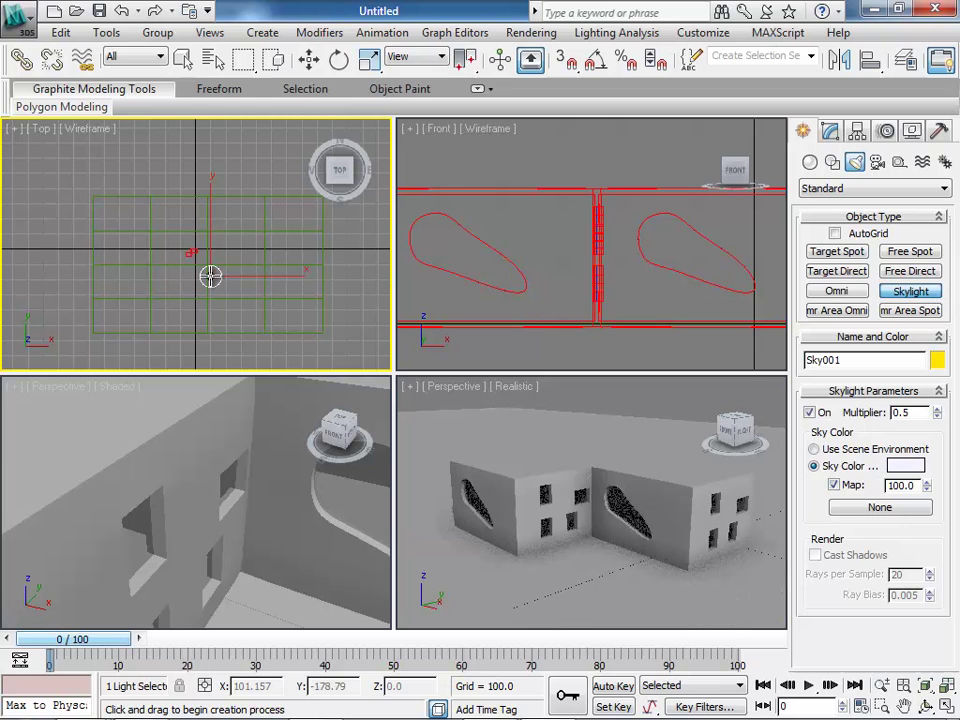
{"action": "scroll", "coordinate": [199, 257], "scroll_direction": "up", "scroll_amount": 5}
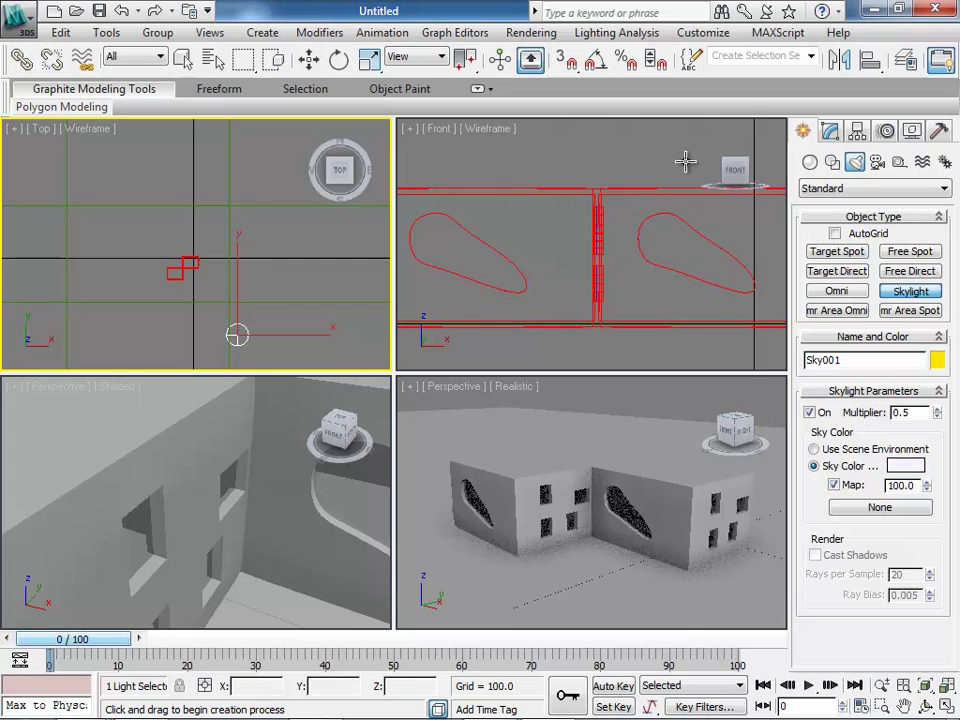
- Render the skylit Perspective view with mental ray from Render Setup and close the frame window
{"action": "left_click", "coordinate": [531, 32]}
{"action": "left_click", "coordinate": [545, 77]}
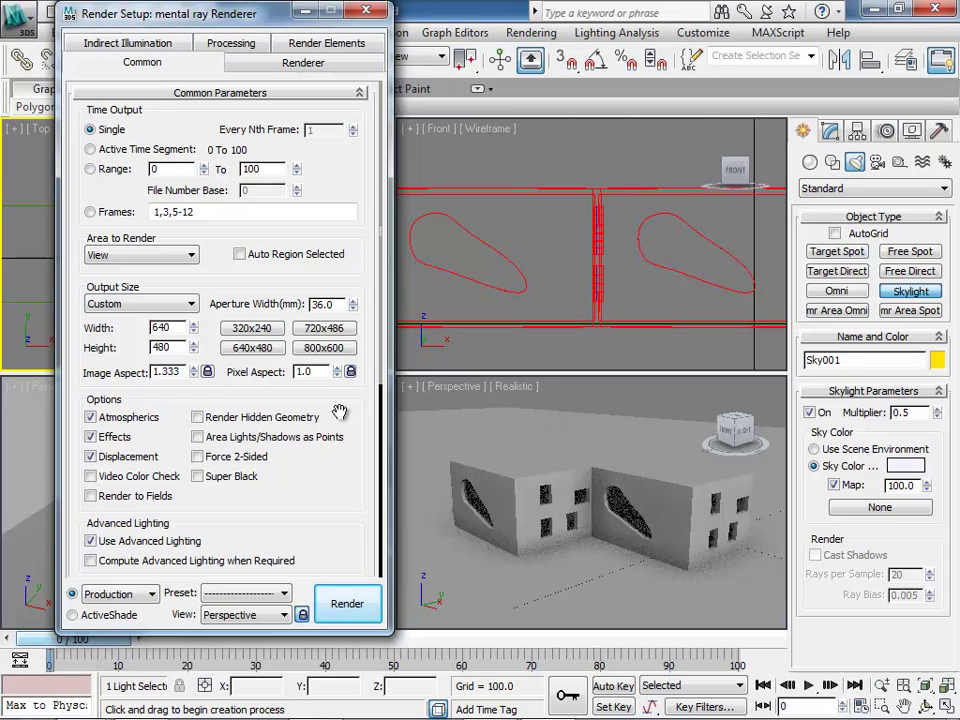
{"action": "left_click", "coordinate": [347, 605]}
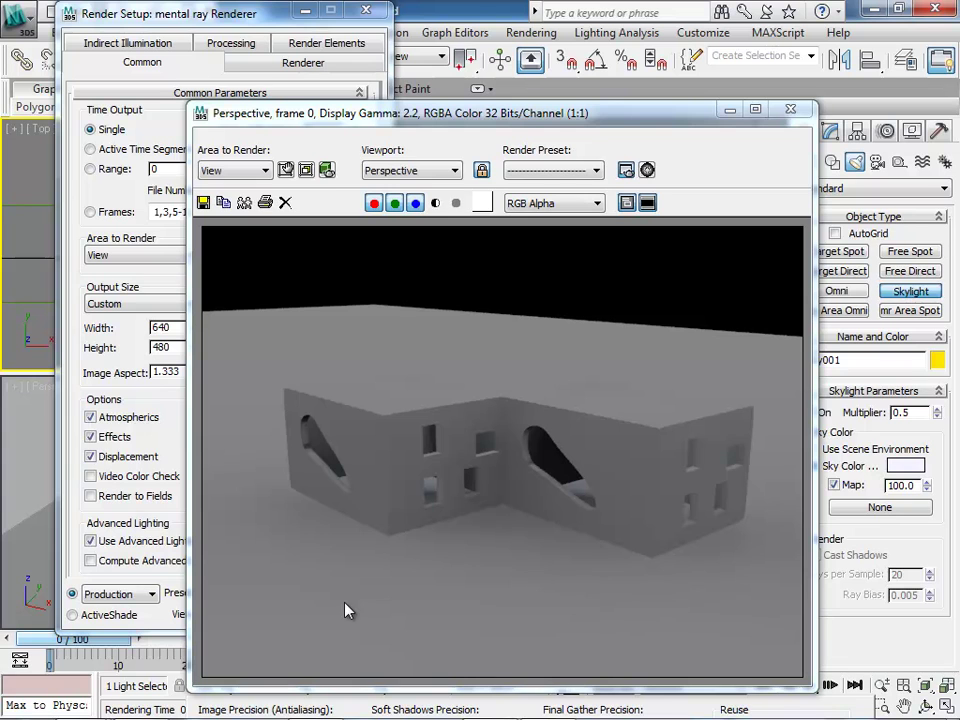
{"action": "left_click", "coordinate": [790, 108]}
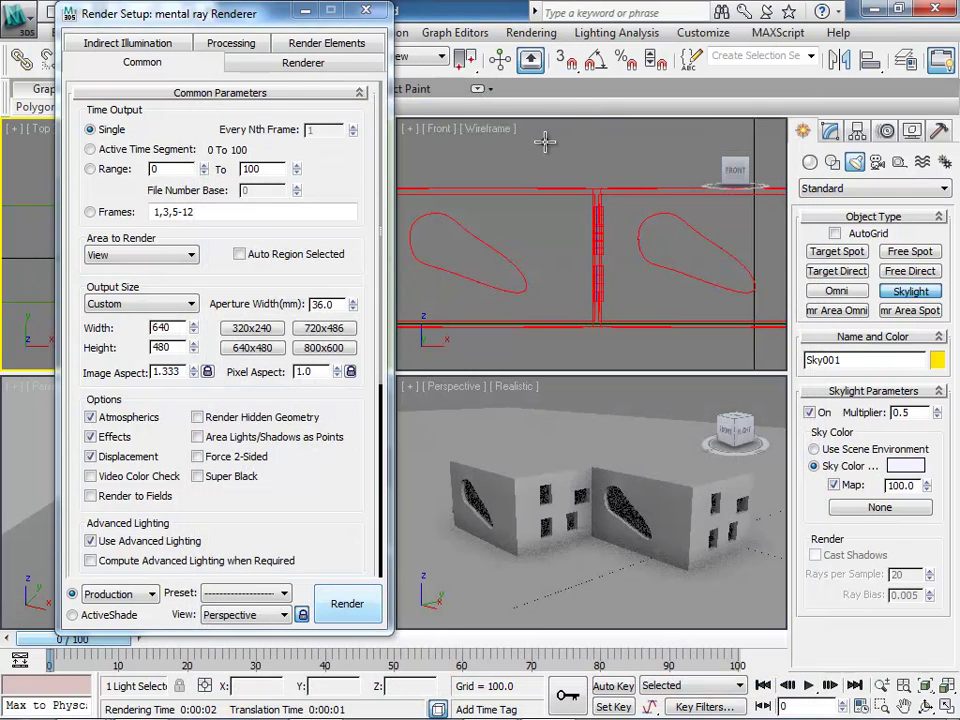
- Place another skylight, Sky003, in the Front viewport and close Render Setup
{"action": "left_click", "coordinate": [454, 206]}
{"action": "scroll", "coordinate": [470, 230], "scroll_direction": "down", "scroll_amount": 5}
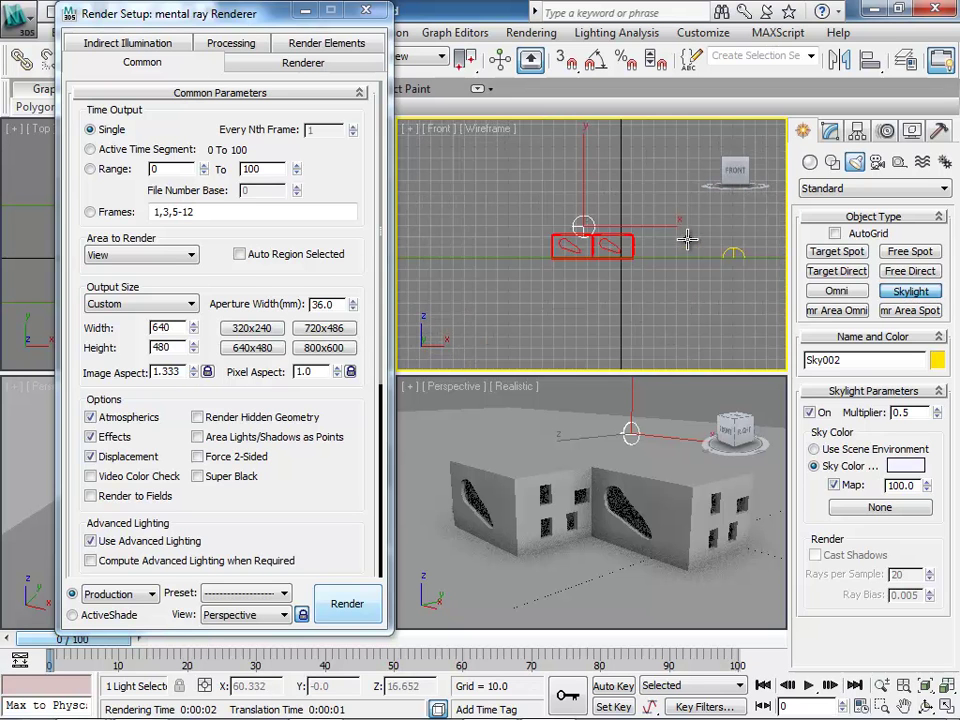
{"action": "scroll", "coordinate": [605, 258], "scroll_direction": "up", "scroll_amount": 3}
{"action": "left_click", "coordinate": [611, 253]}
{"action": "left_click", "coordinate": [366, 10]}
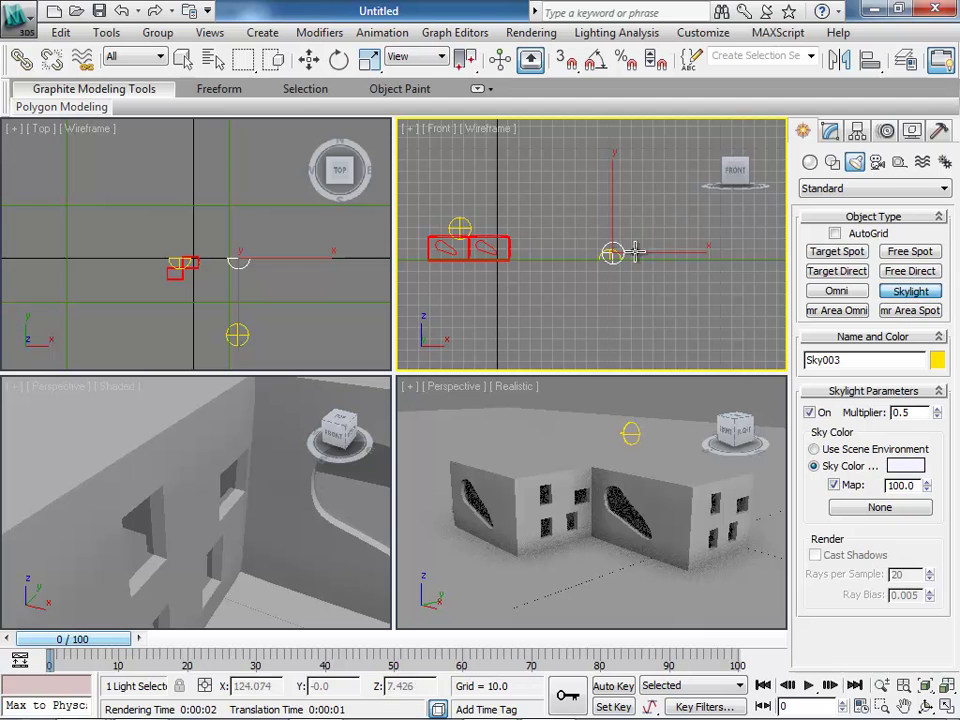
- Move Sky003 up well above the building with Select and Move
{"action": "left_click", "coordinate": [309, 60]}
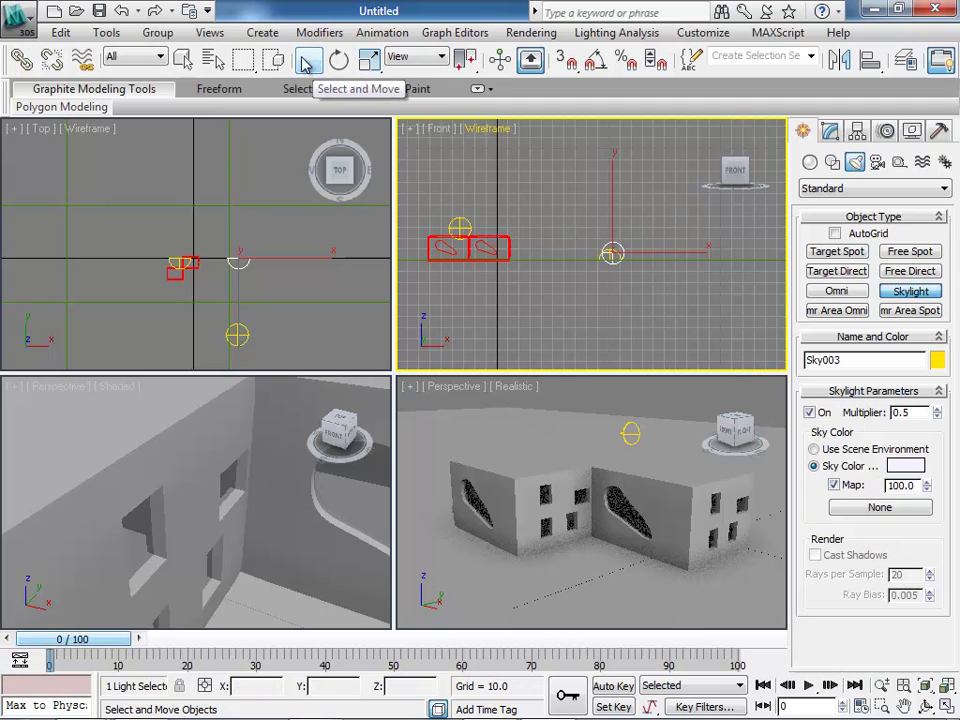
{"action": "left_click", "coordinate": [611, 253]}
{"action": "left_click_drag", "start_coordinate": [632, 221], "coordinate": [493, 113]}
{"action": "right_click", "coordinate": [472, 398]}
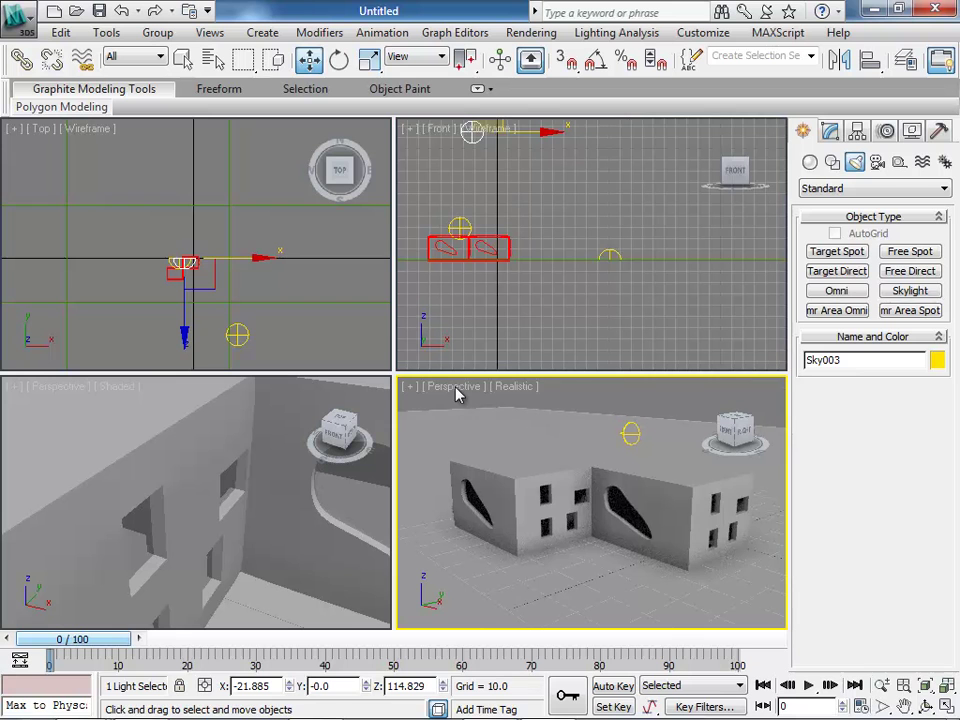
{"action": "left_click", "coordinate": [548, 34]}
{"action": "left_click", "coordinate": [563, 74]}
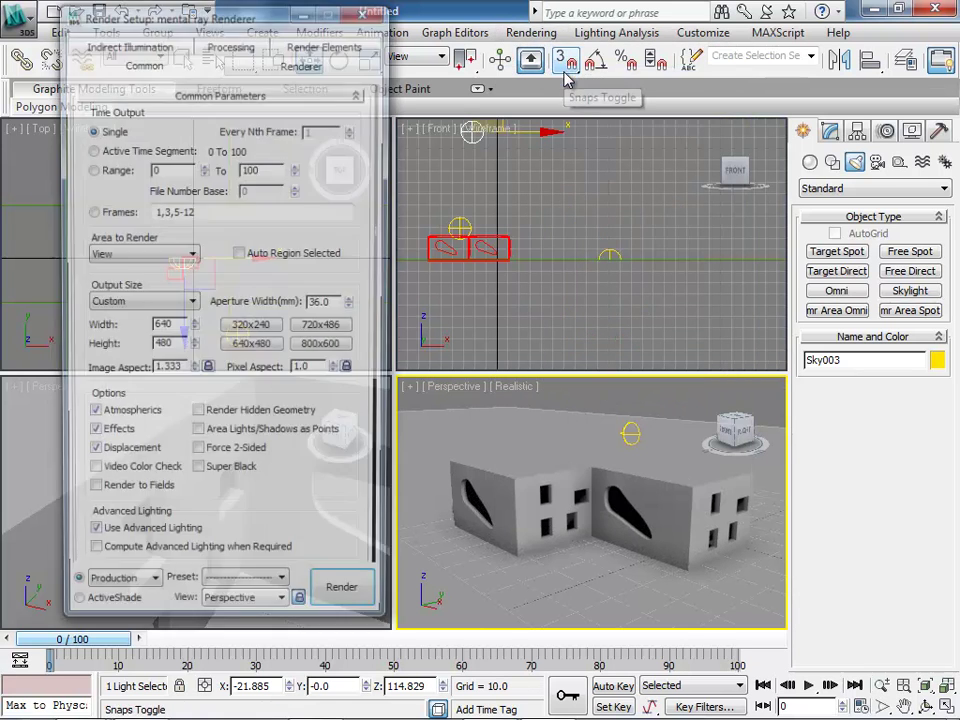
{"action": "left_click", "coordinate": [366, 600]}
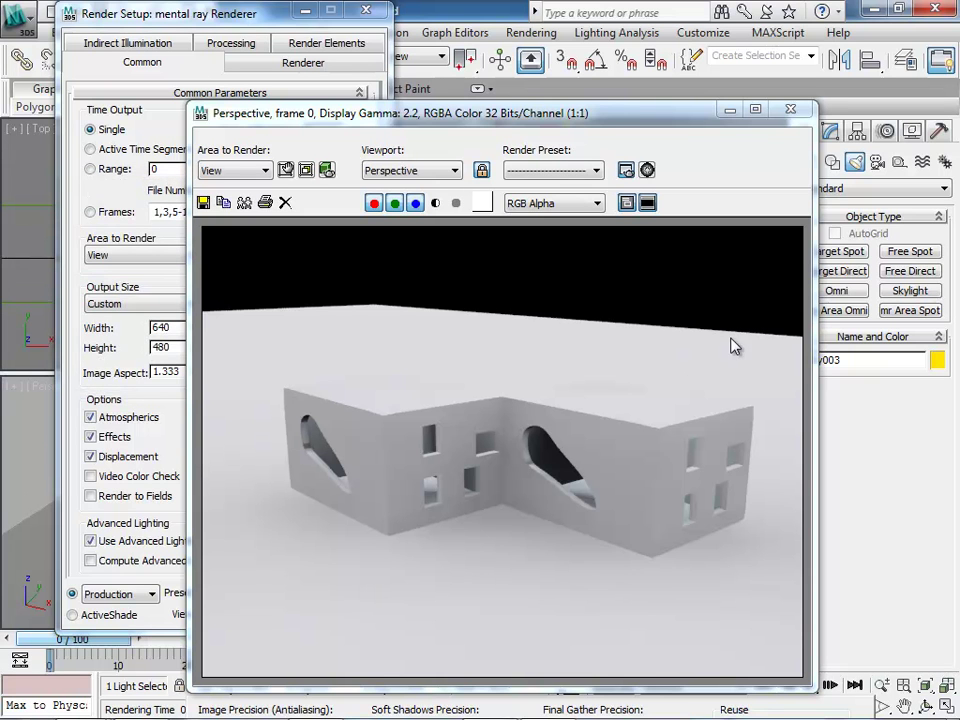
{"action": "left_click", "coordinate": [795, 109]}
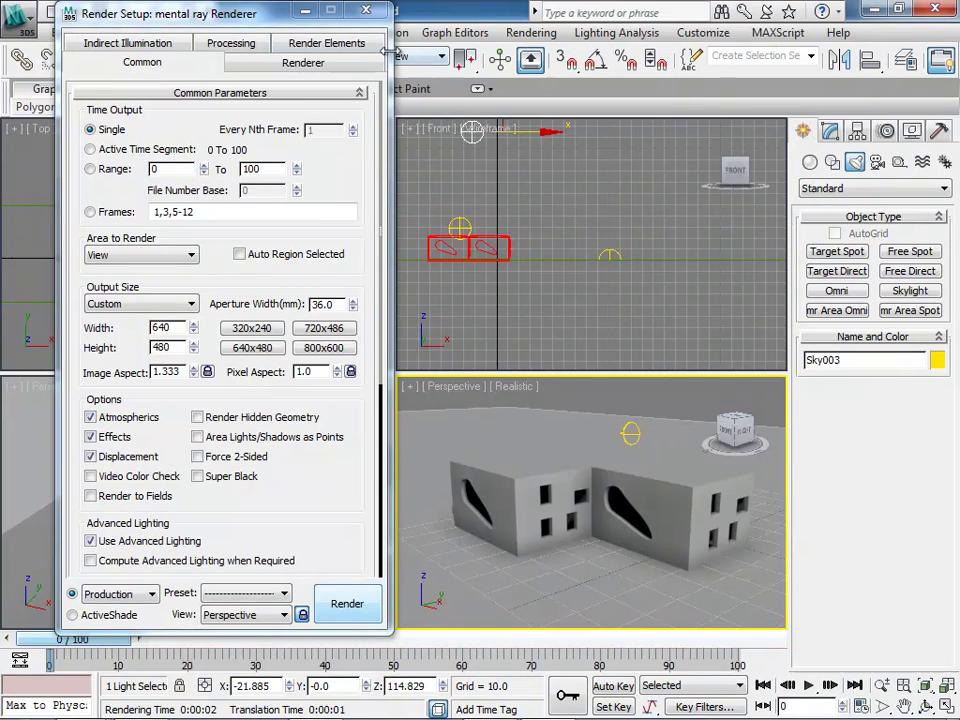
{"action": "left_click", "coordinate": [366, 11]}
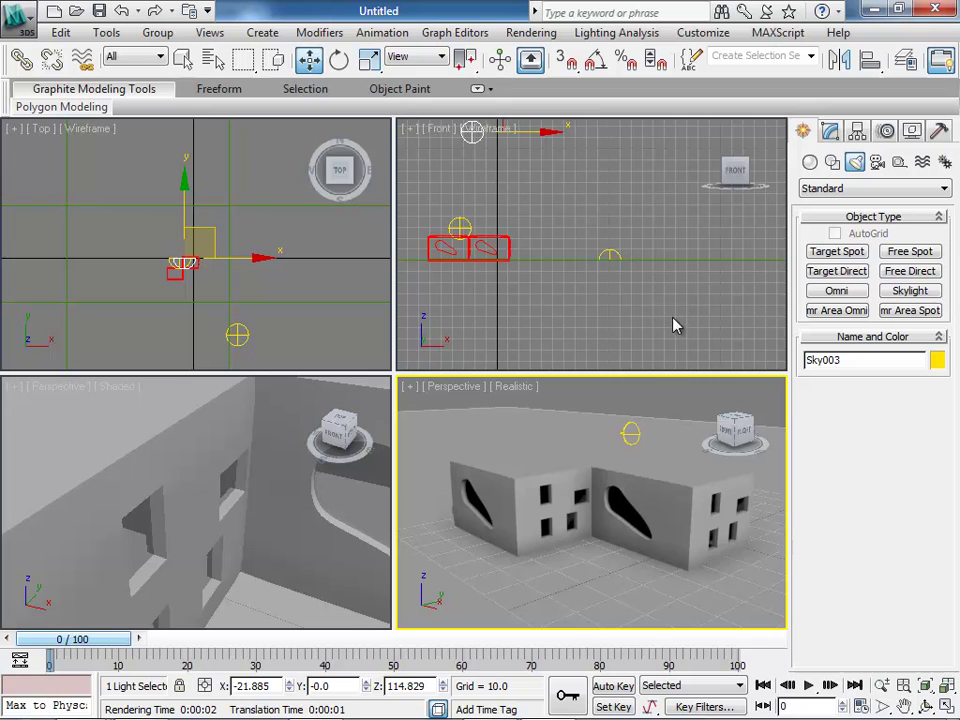
- Drag out a target directional light across the building plan in the Top viewport
{"action": "left_click", "coordinate": [624, 405]}
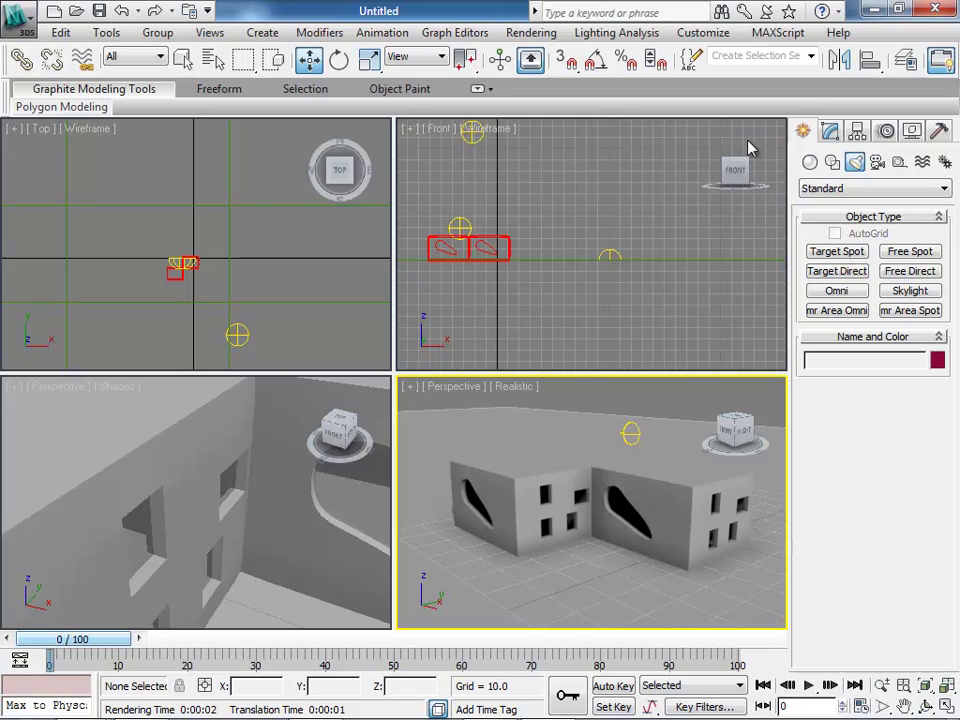
{"action": "left_click", "coordinate": [849, 274]}
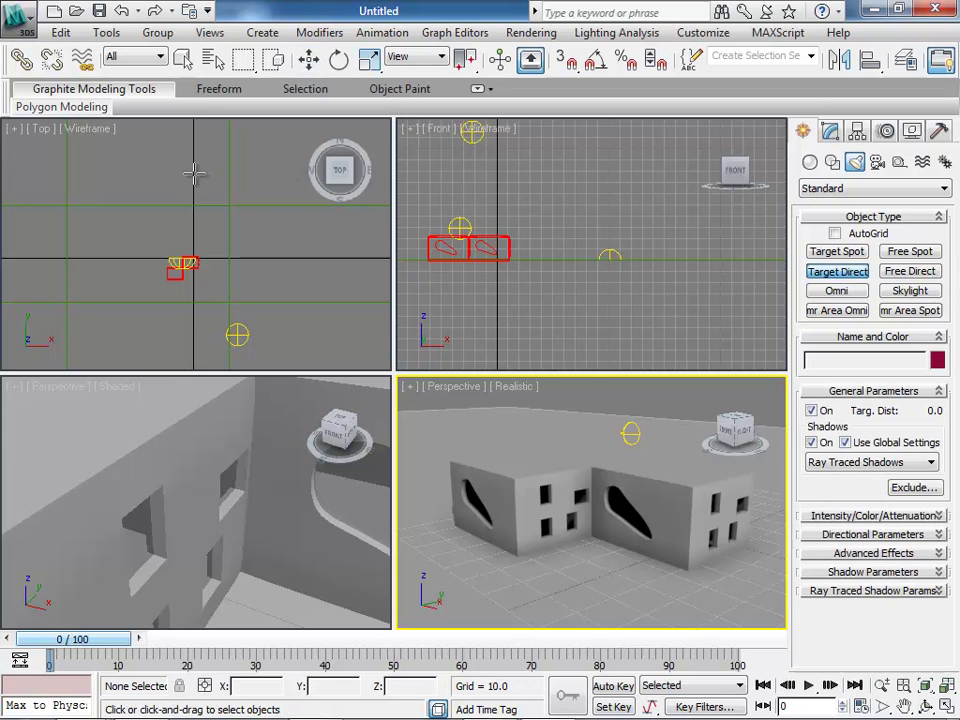
{"action": "left_click", "coordinate": [40, 130]}
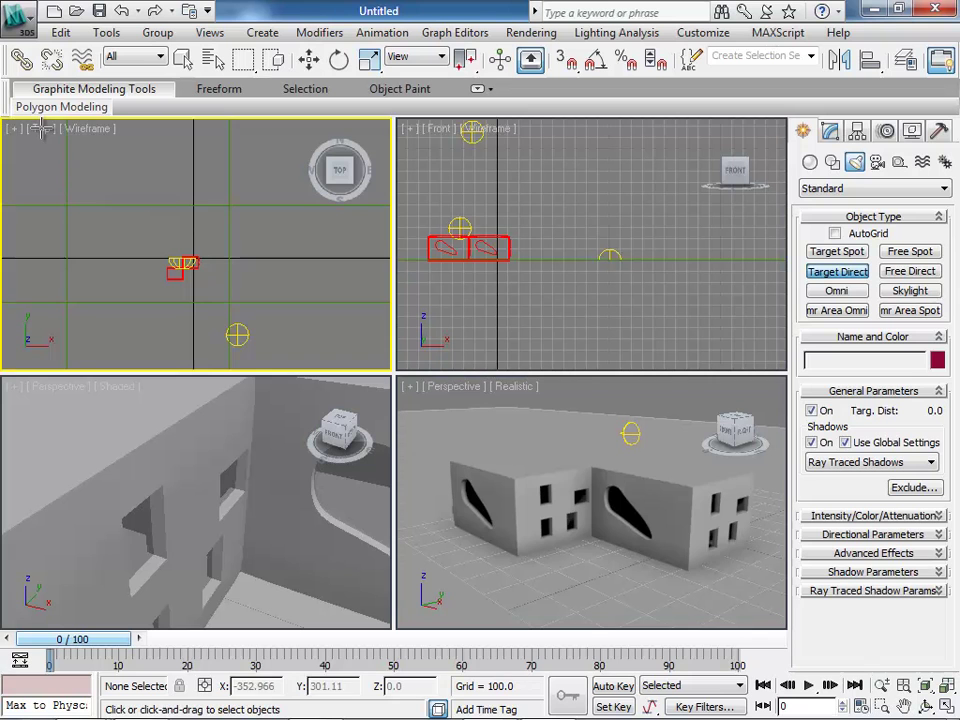
{"action": "scroll", "coordinate": [222, 238], "scroll_direction": "down", "scroll_amount": 3}
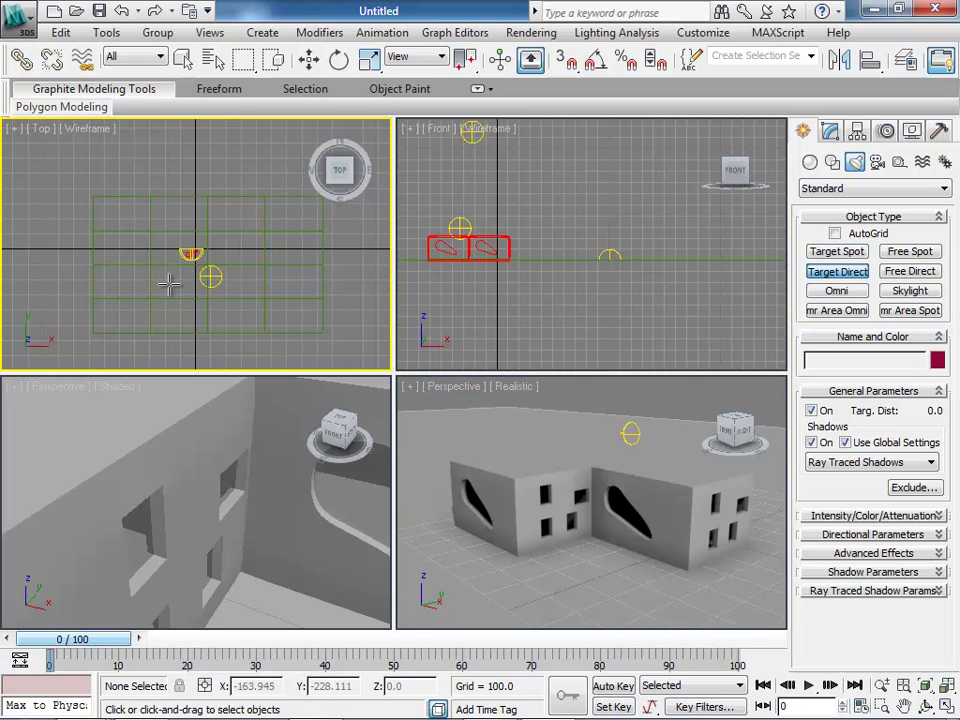
{"action": "scroll", "coordinate": [172, 279], "scroll_direction": "up", "scroll_amount": 2}
{"action": "scroll", "coordinate": [172, 279], "scroll_direction": "up", "scroll_amount": 2}
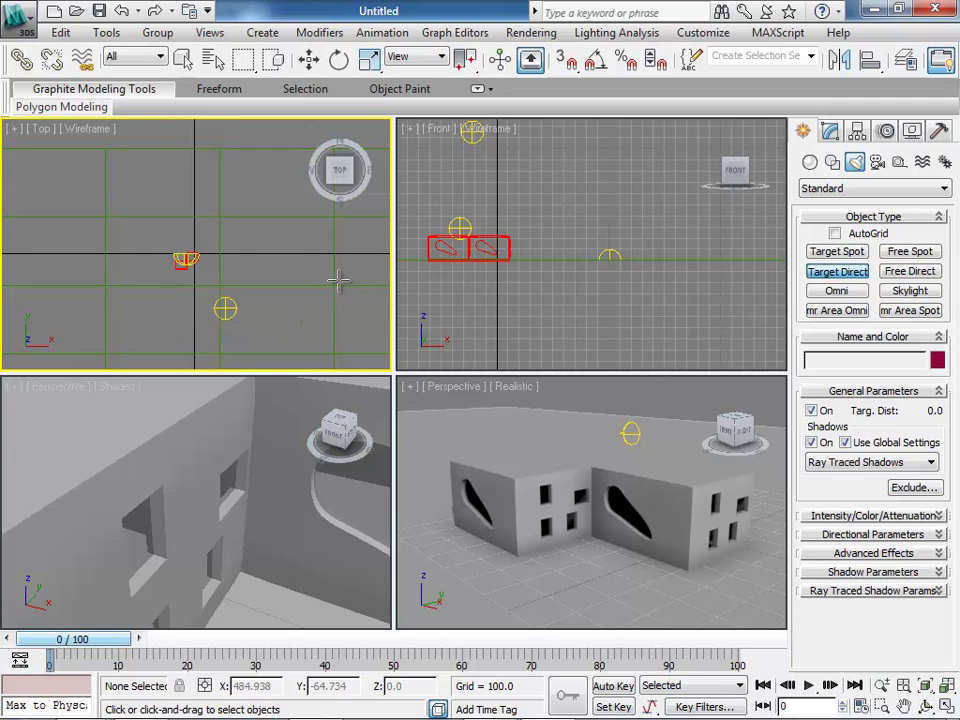
{"action": "scroll", "coordinate": [290, 300], "scroll_direction": "down", "scroll_amount": 2}
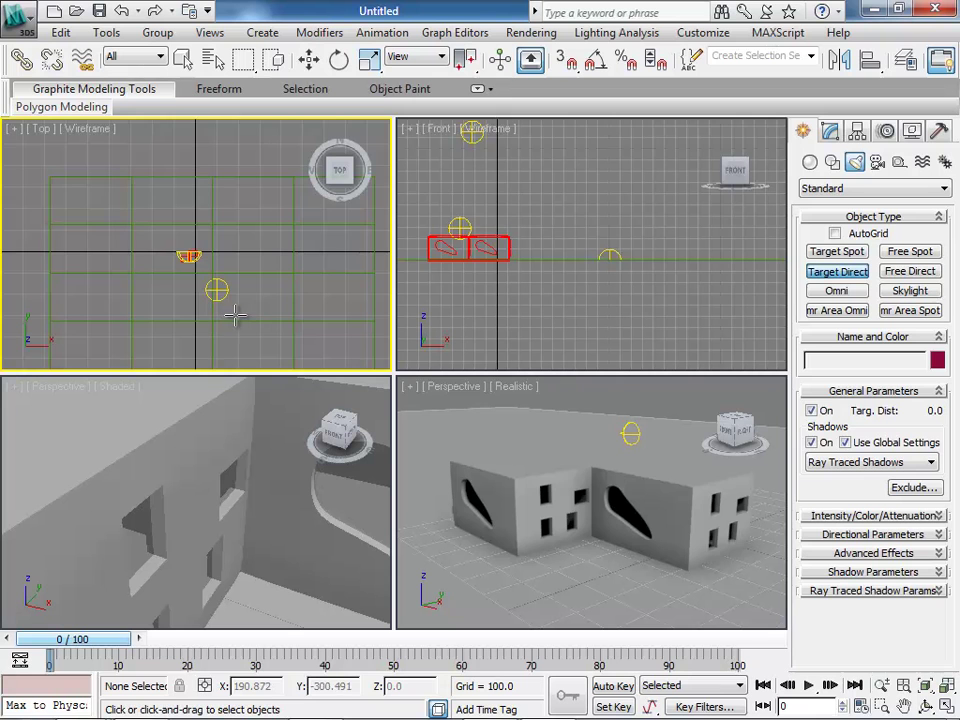
{"action": "scroll", "coordinate": [235, 317], "scroll_direction": "up", "scroll_amount": 1}
{"action": "left_click_drag", "start_coordinate": [255, 333], "coordinate": [183, 260]}
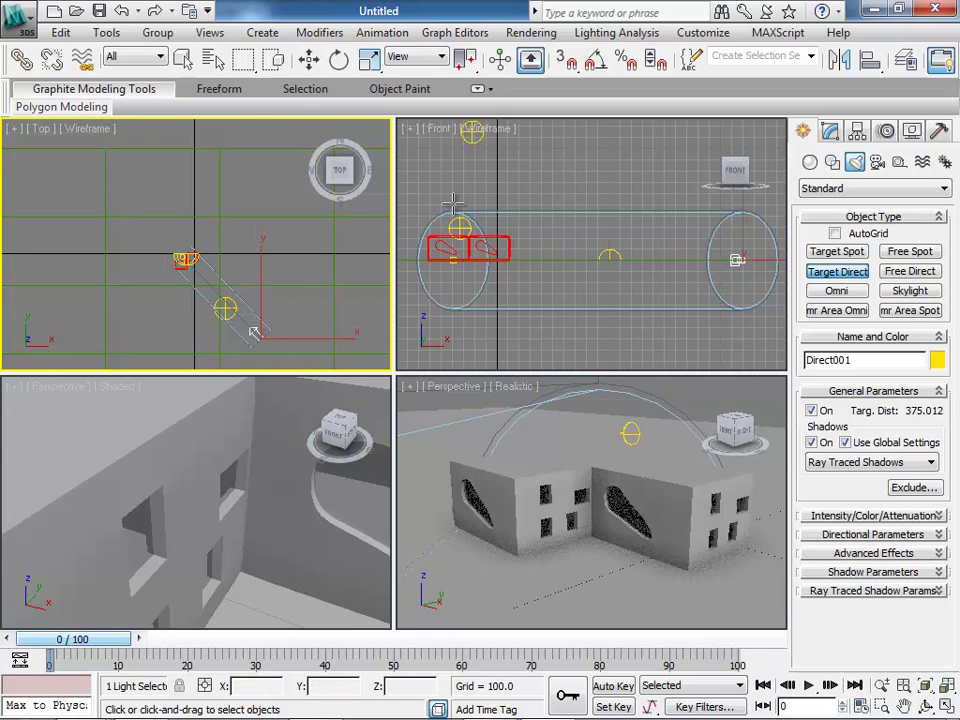
- Lift the directional light up above the building in the Front viewport
{"action": "left_click", "coordinate": [308, 61]}
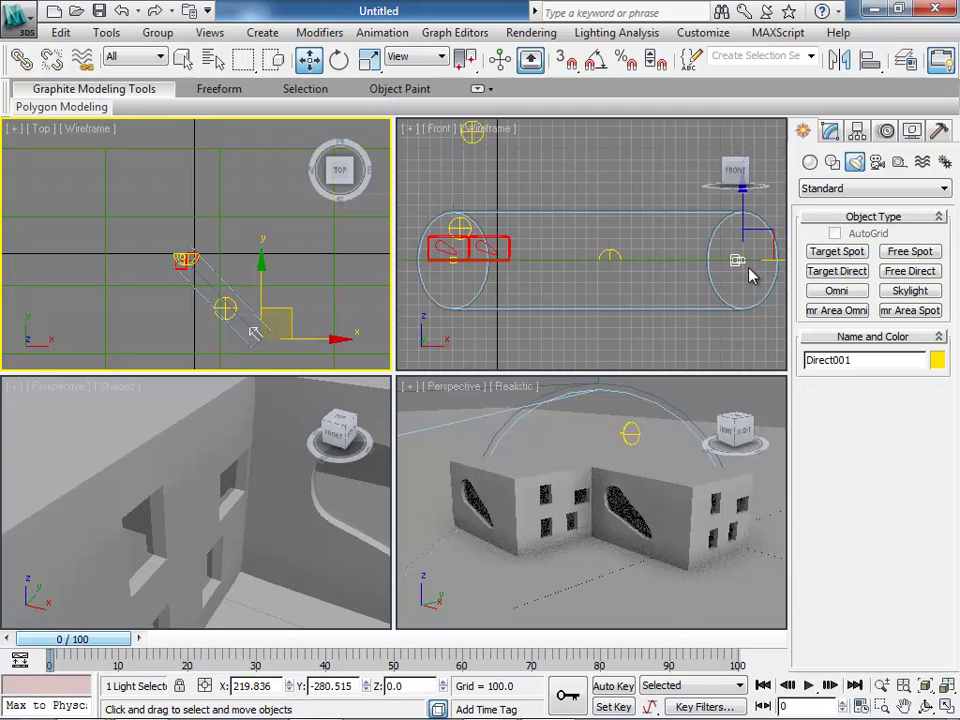
{"action": "right_click", "coordinate": [430, 145]}
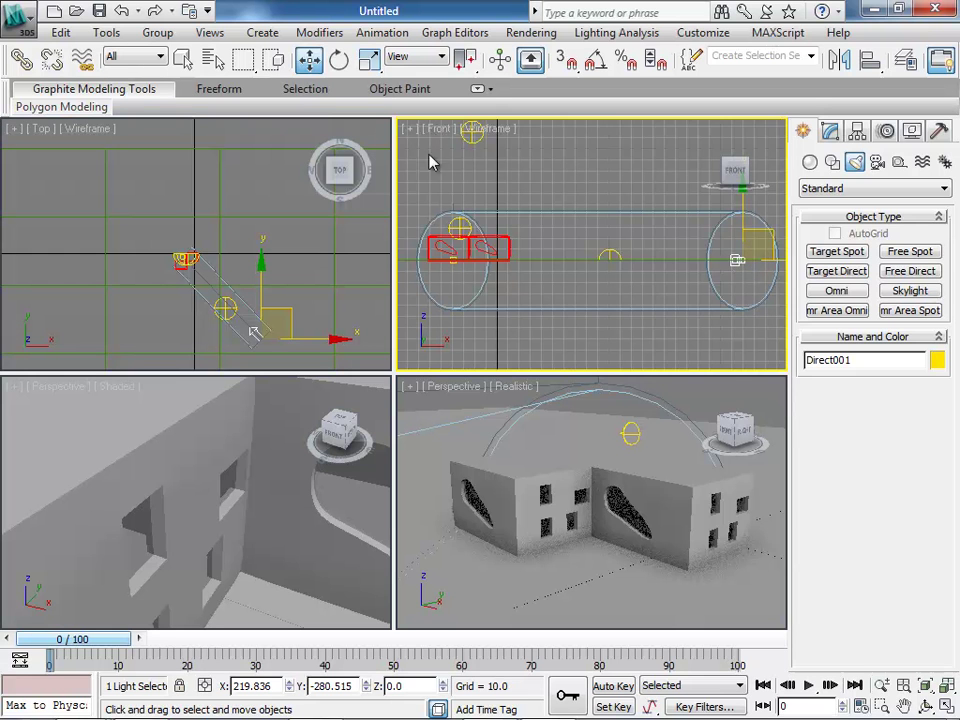
{"action": "key", "text": "bracketright"}
{"action": "key", "text": "bracketright"}
{"action": "key", "text": "bracketleft"}
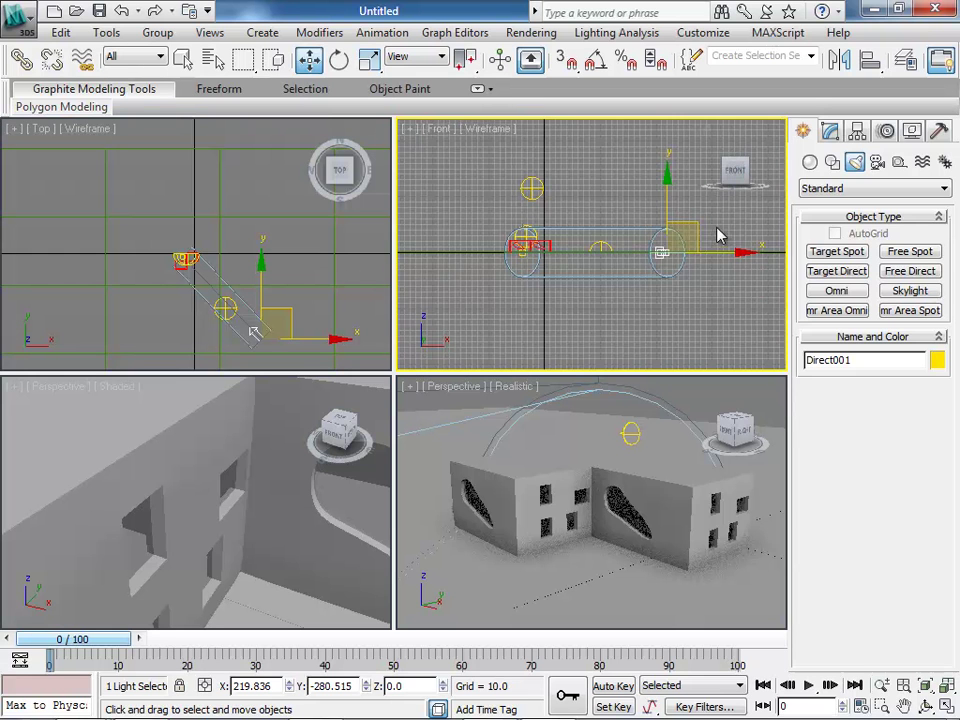
{"action": "scroll", "coordinate": [727, 250], "scroll_direction": "up", "scroll_amount": 5}
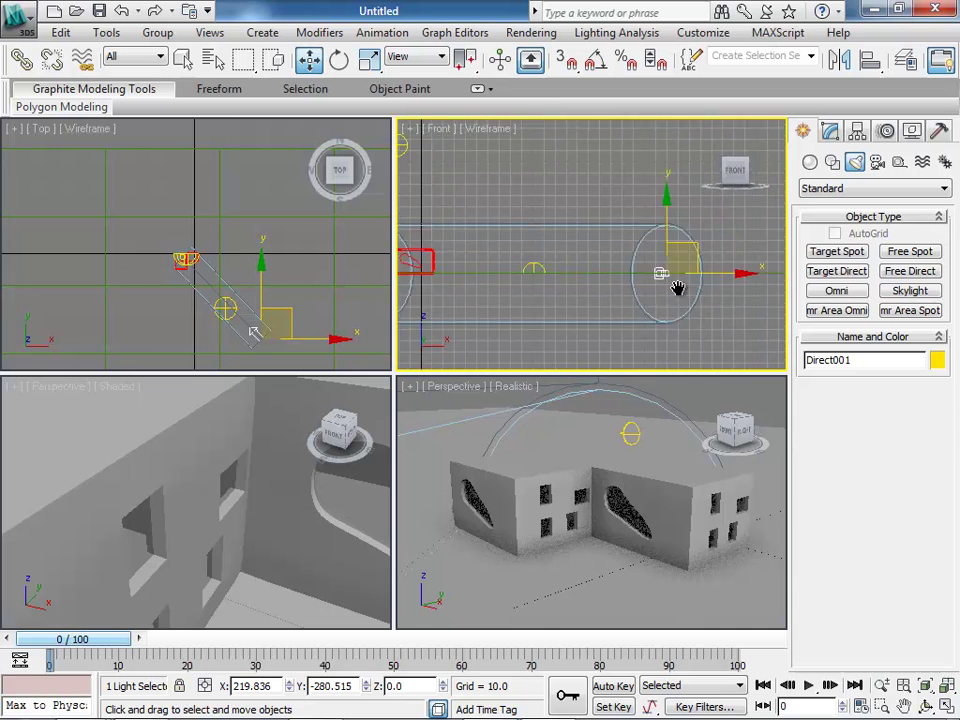
{"action": "left_click_drag", "start_coordinate": [657, 256], "coordinate": [649, 87]}
{"action": "scroll", "coordinate": [654, 317], "scroll_direction": "down", "scroll_amount": 6}
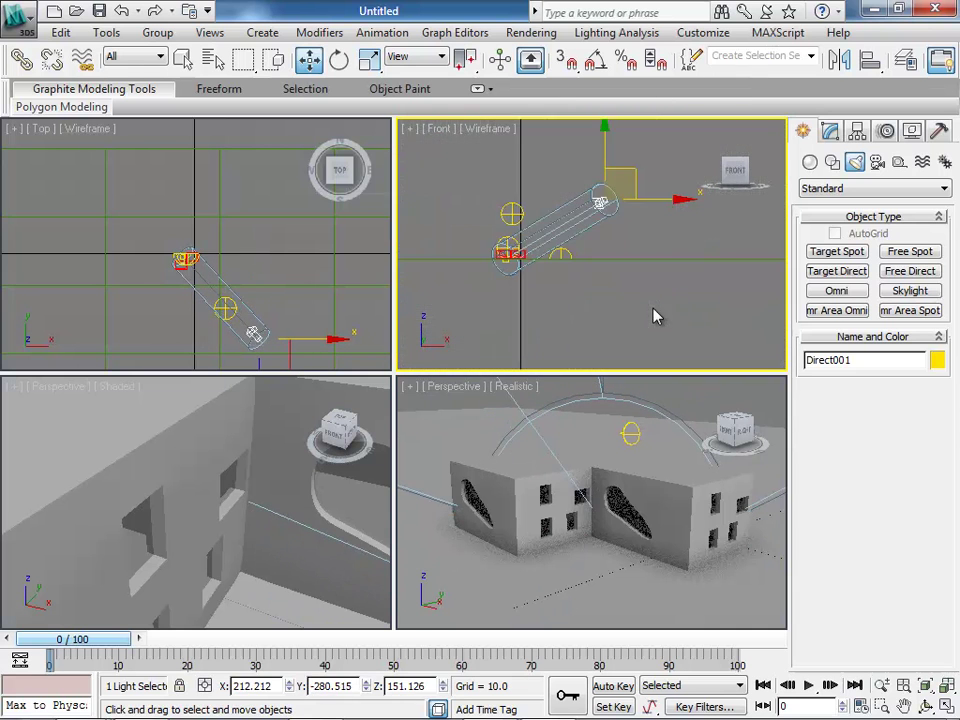
- Raise the light higher and drop its target to ground level at Z 0
{"action": "left_click", "coordinate": [626, 178]}
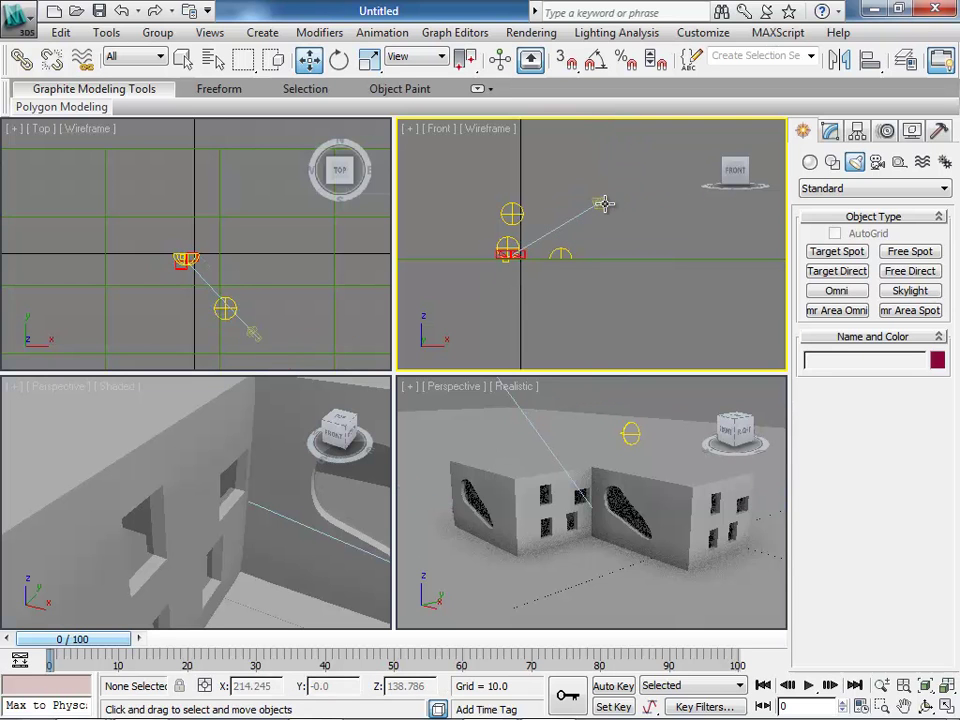
{"action": "left_click", "coordinate": [603, 202]}
{"action": "left_click_drag", "start_coordinate": [619, 170], "coordinate": [620, 137]}
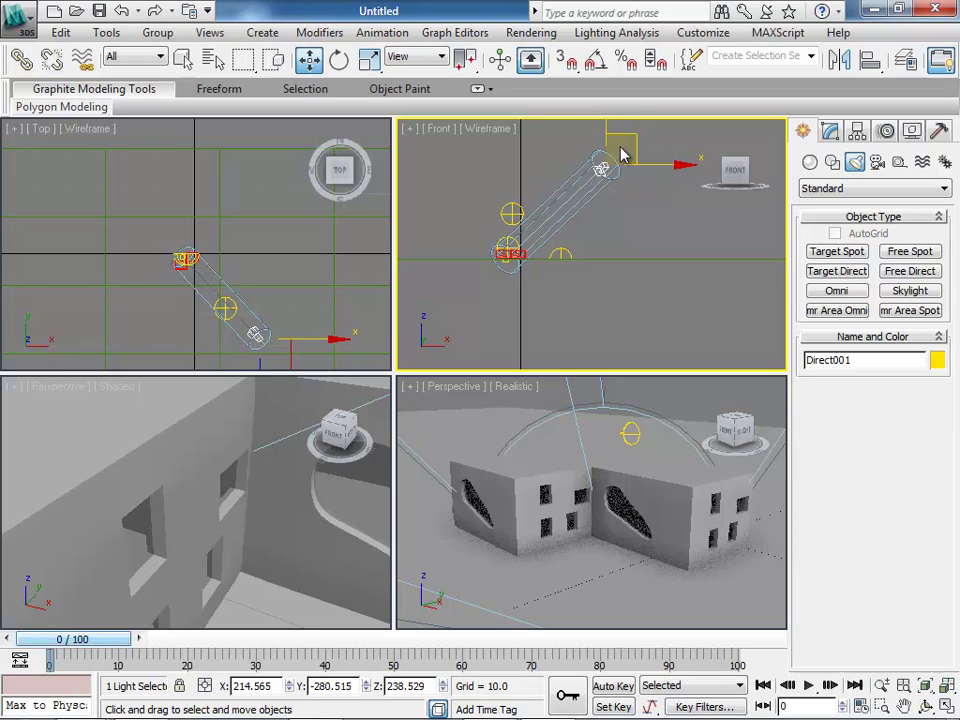
{"action": "left_click", "coordinate": [832, 133]}
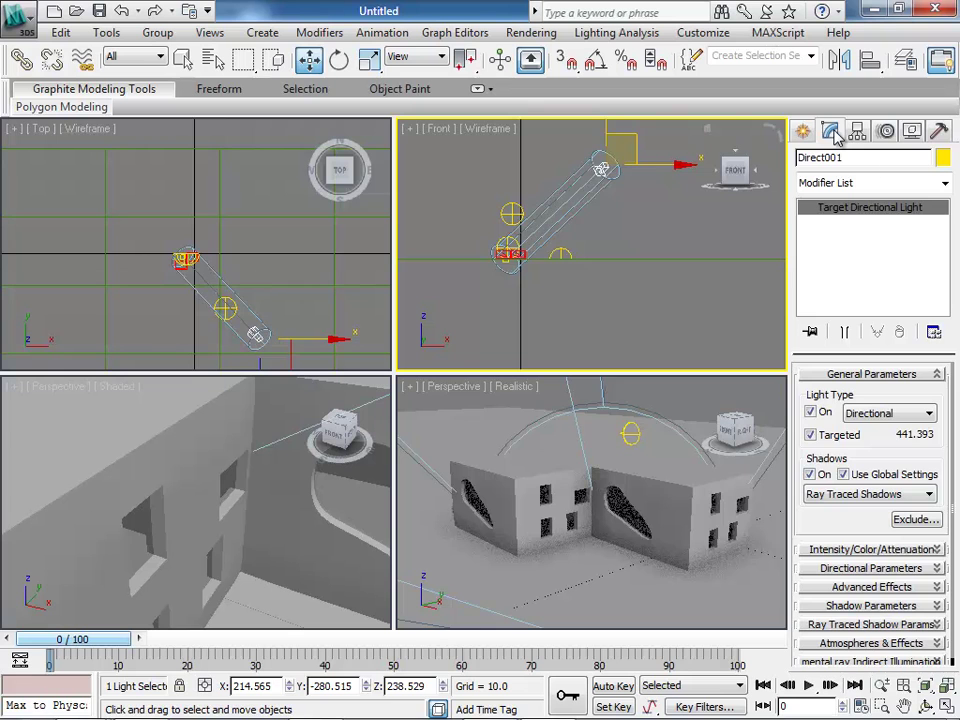
{"action": "left_click_drag", "start_coordinate": [600, 170], "coordinate": [493, 297]}
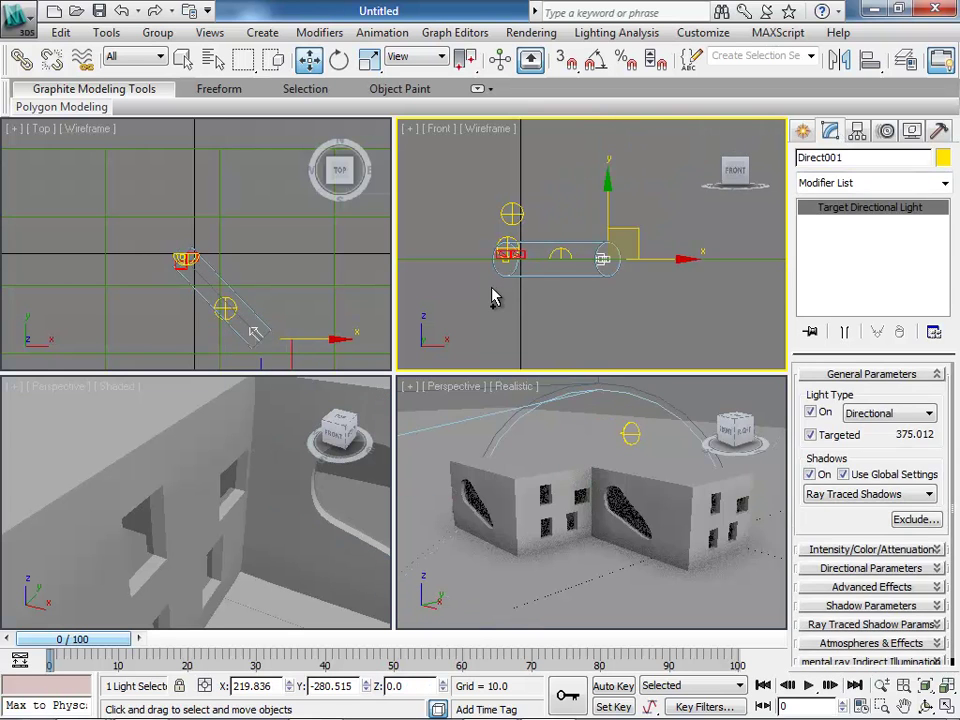
{"action": "left_click", "coordinate": [493, 297]}
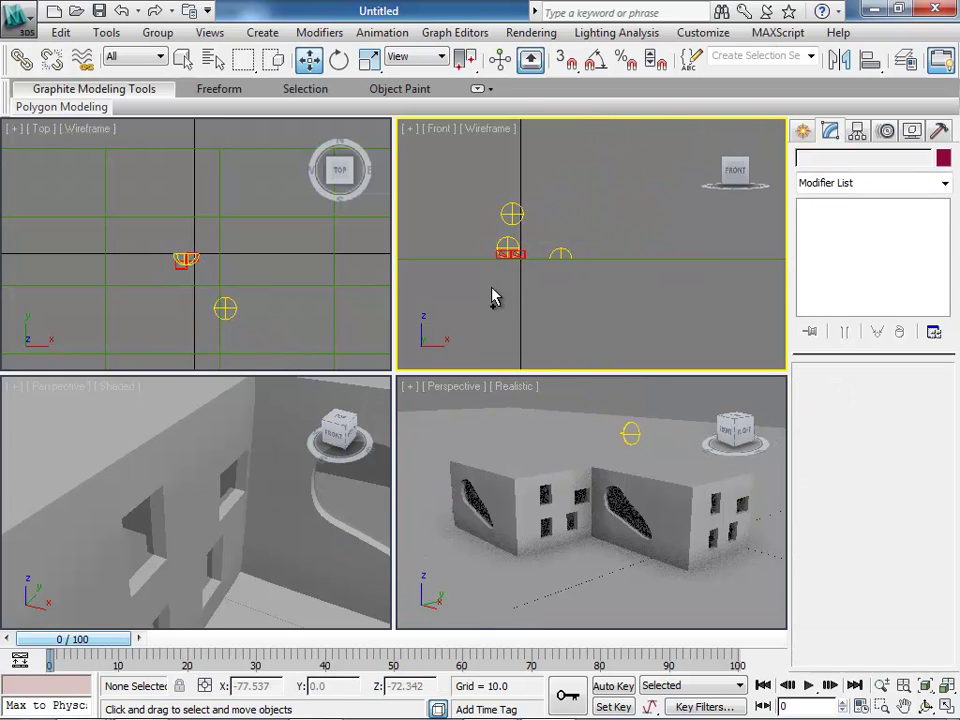
- Create a new target directional light, Direct001, in the Top viewport aimed at the building
{"action": "left_click", "coordinate": [804, 133]}
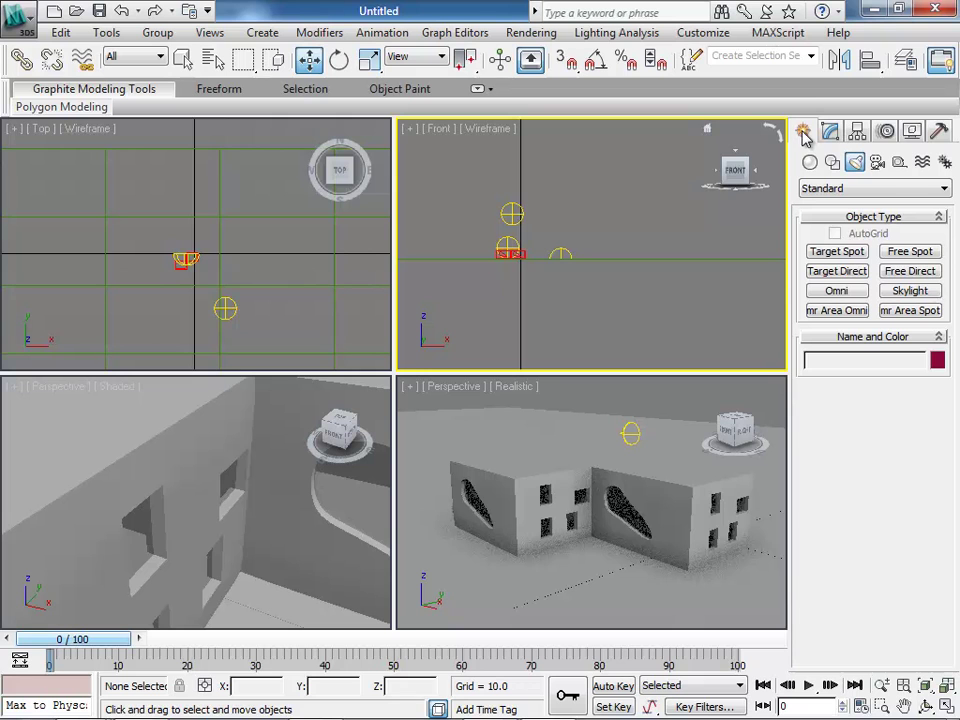
{"action": "left_click", "coordinate": [840, 274]}
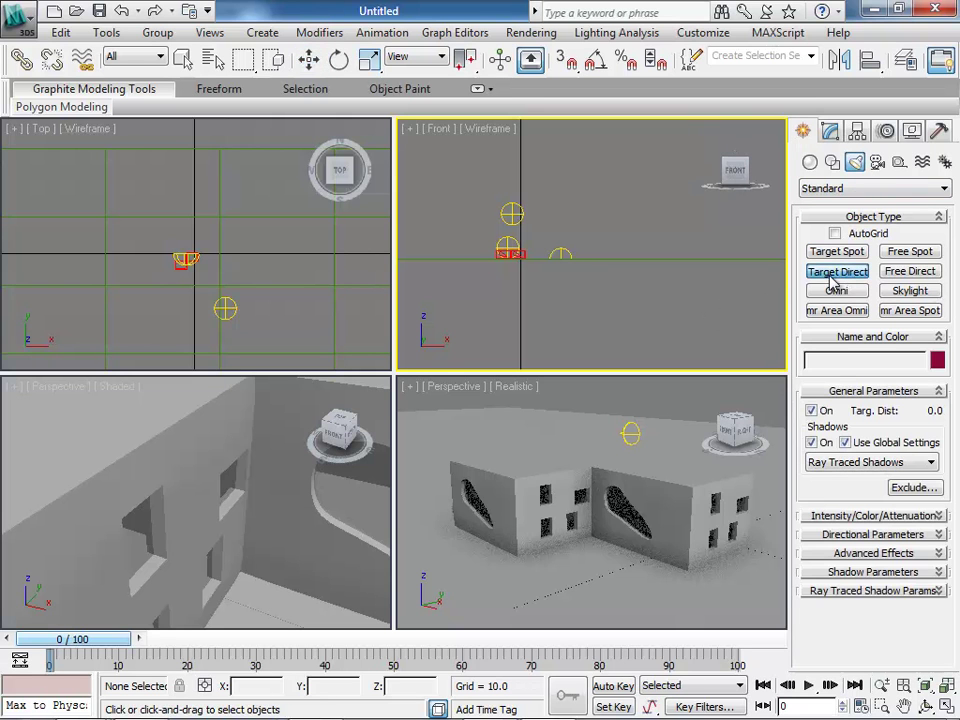
{"action": "right_click", "coordinate": [26, 137]}
{"action": "scroll", "coordinate": [249, 233], "scroll_direction": "down", "scroll_amount": 4}
{"action": "scroll", "coordinate": [249, 233], "scroll_direction": "up", "scroll_amount": 4}
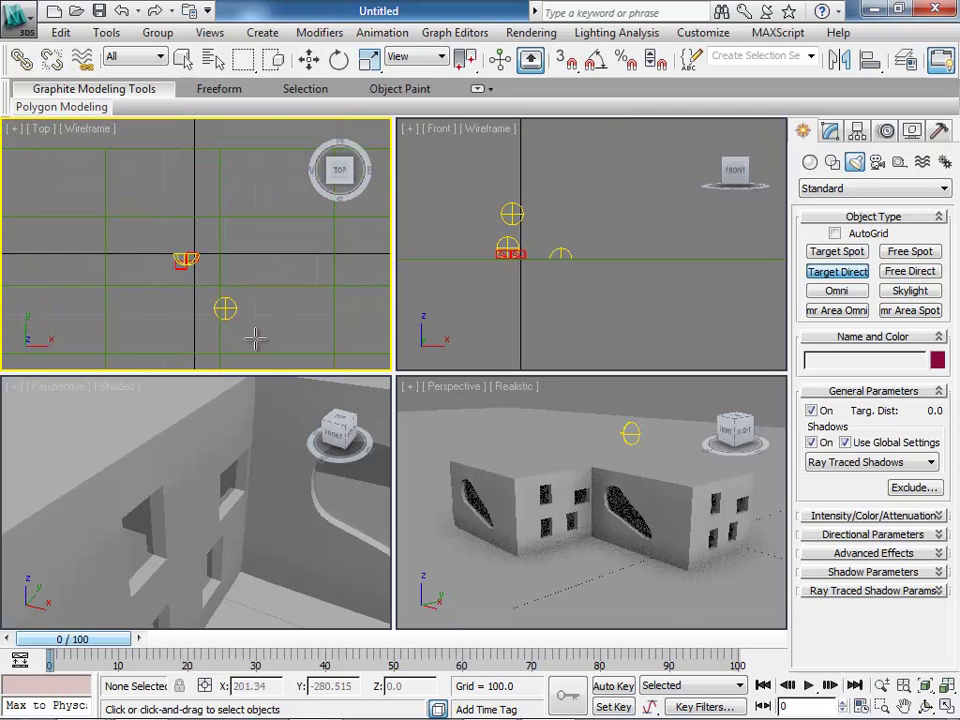
{"action": "left_click_drag", "start_coordinate": [255, 340], "coordinate": [250, 332]}
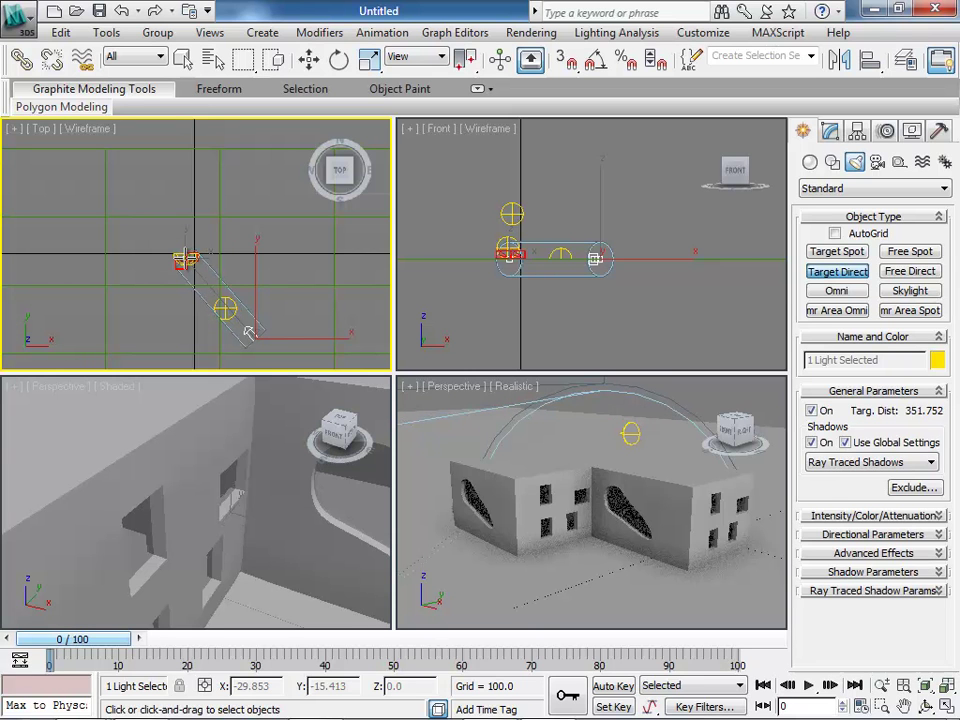
{"action": "left_click_drag", "start_coordinate": [250, 332], "coordinate": [246, 332]}
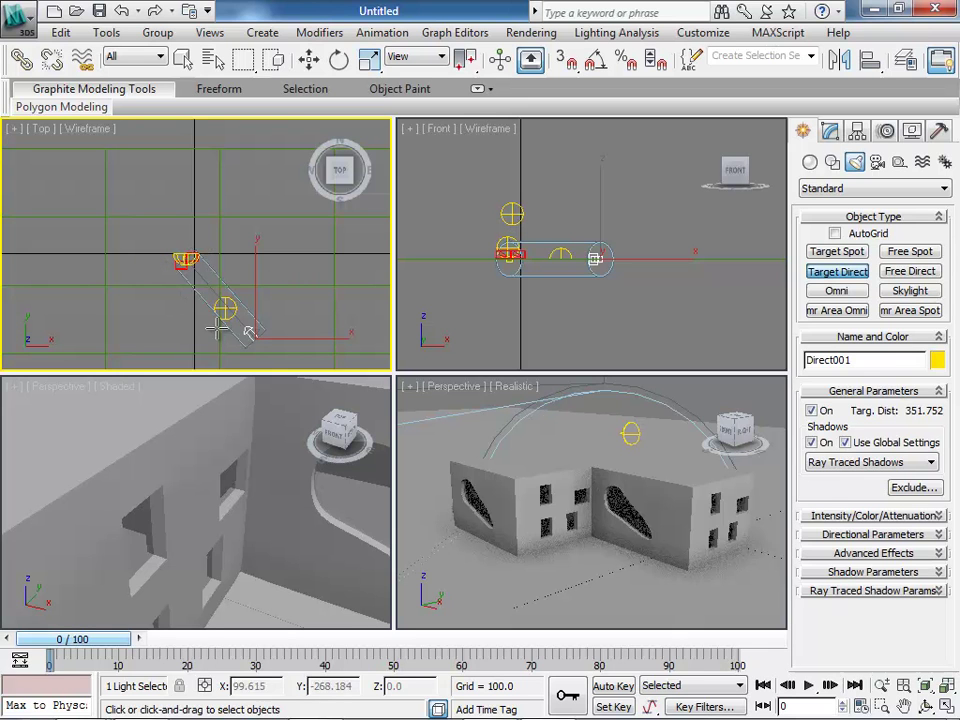
- Raise Direct001 to Z 174.697 in the Front viewport so it angles down across the building
{"action": "right_click", "coordinate": [441, 128]}
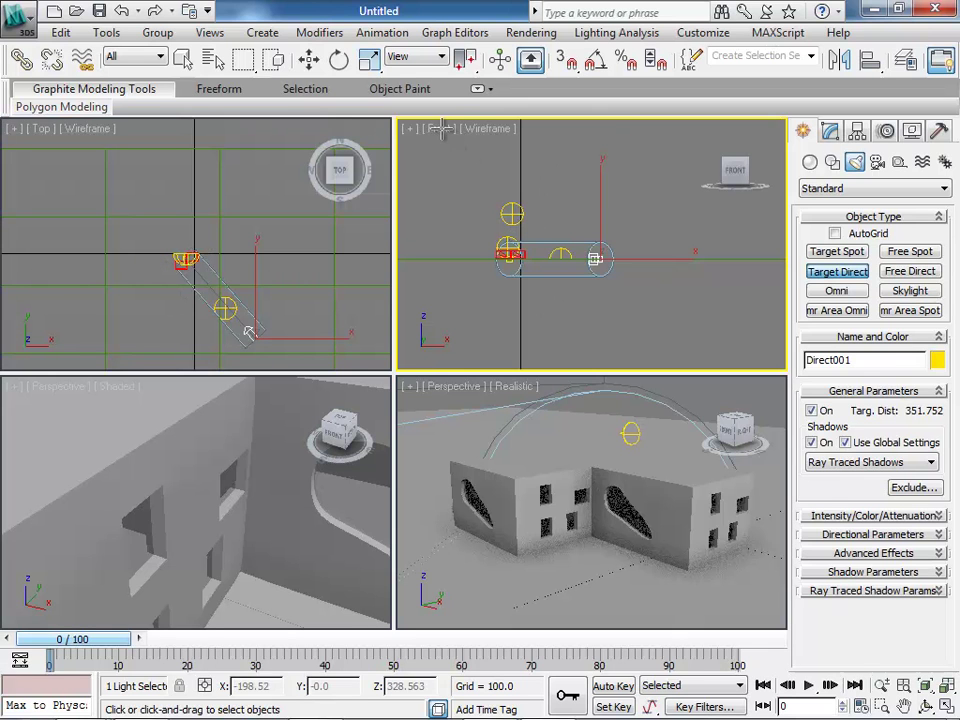
{"action": "scroll", "coordinate": [564, 208], "scroll_direction": "up", "scroll_amount": 4}
{"action": "scroll", "coordinate": [718, 250], "scroll_direction": "down", "scroll_amount": 3}
{"action": "scroll", "coordinate": [561, 253], "scroll_direction": "up", "scroll_amount": 3}
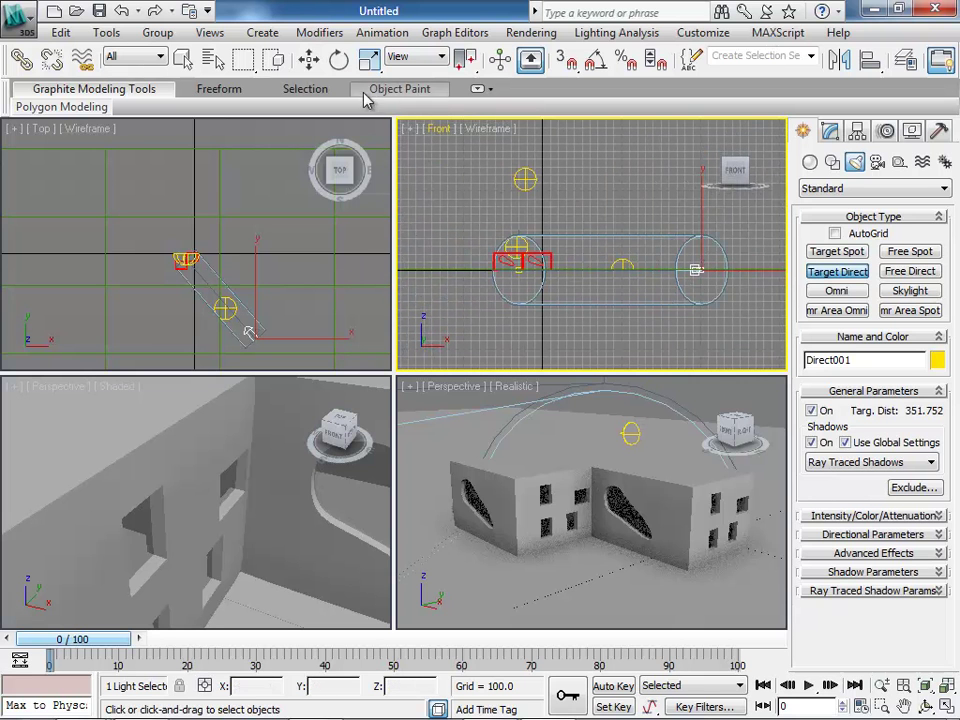
{"action": "left_click", "coordinate": [307, 62]}
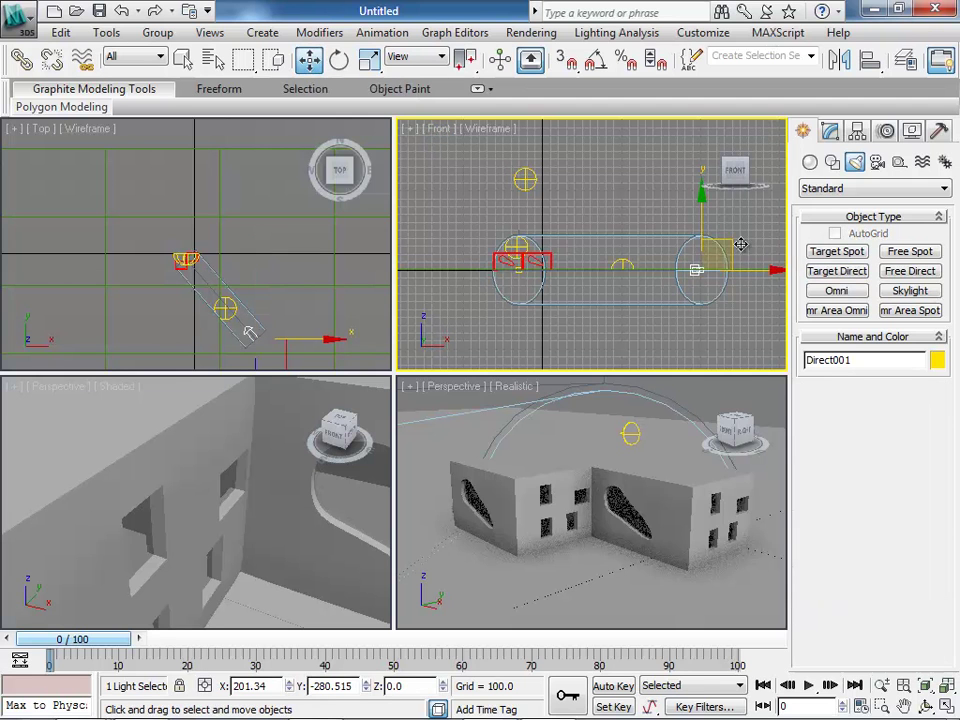
{"action": "scroll", "coordinate": [604, 262], "scroll_direction": "down", "scroll_amount": 4}
{"action": "scroll", "coordinate": [574, 270], "scroll_direction": "up", "scroll_amount": 3}
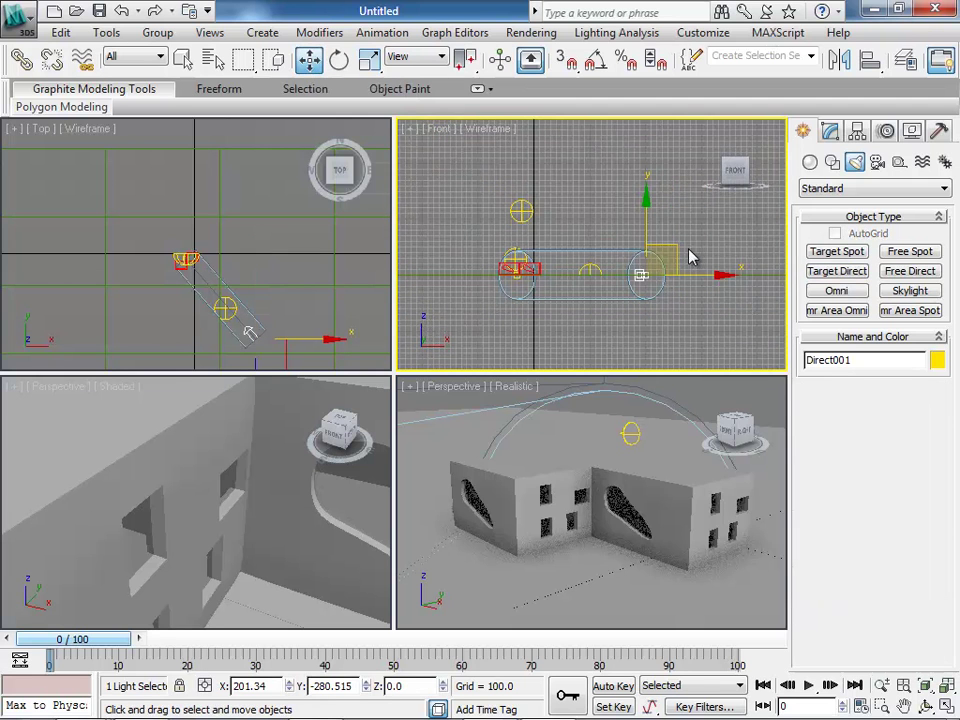
{"action": "left_click", "coordinate": [660, 313]}
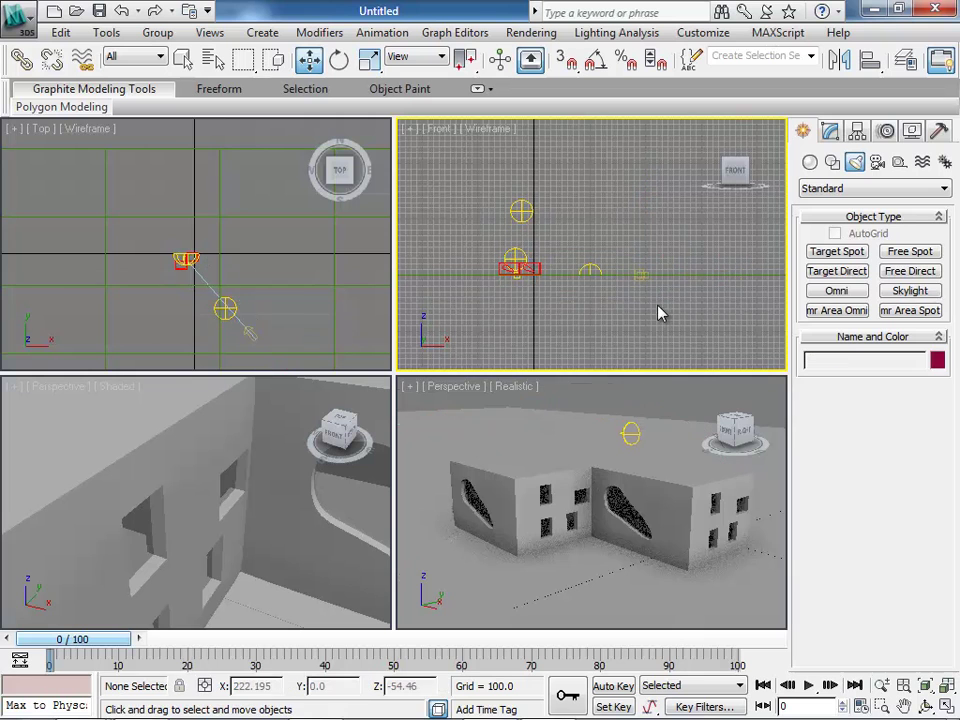
{"action": "left_click", "coordinate": [641, 276]}
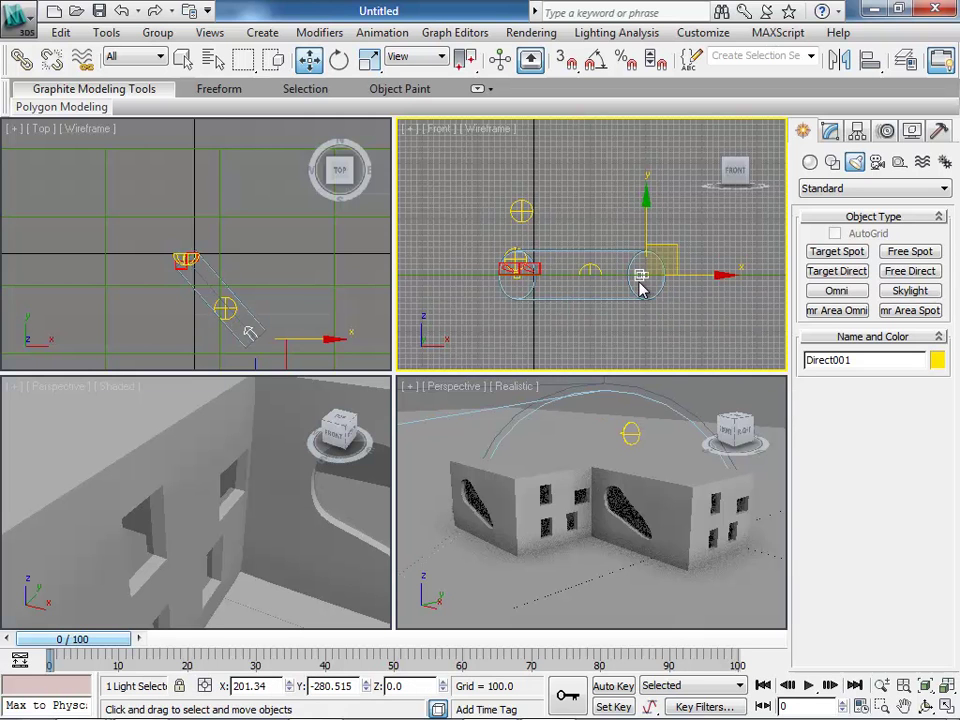
{"action": "left_click_drag", "start_coordinate": [668, 248], "coordinate": [674, 148]}
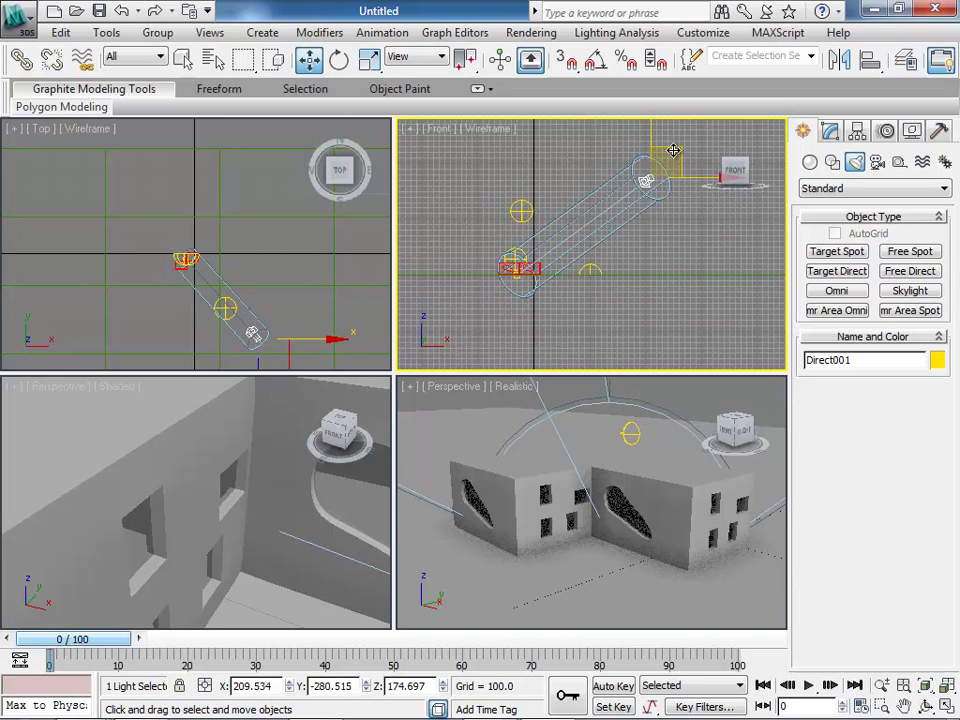
- Render the Perspective view with mental ray to check Direct001's lighting, then close the frame
{"action": "left_click", "coordinate": [663, 274]}
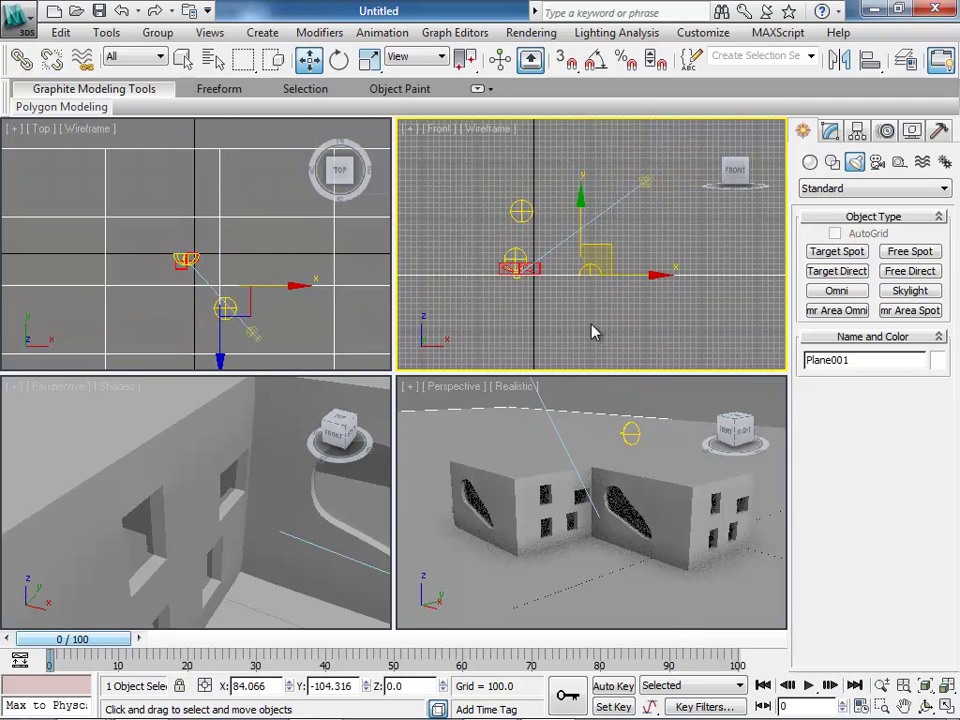
{"action": "left_click", "coordinate": [461, 390]}
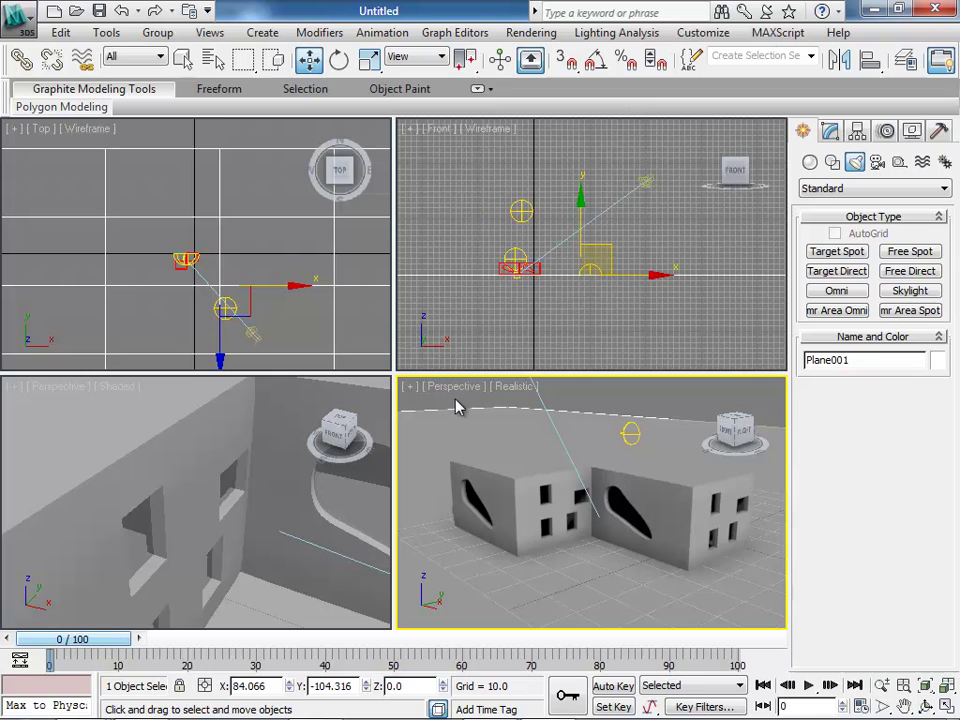
{"action": "left_click", "coordinate": [548, 31]}
{"action": "left_click", "coordinate": [560, 58]}
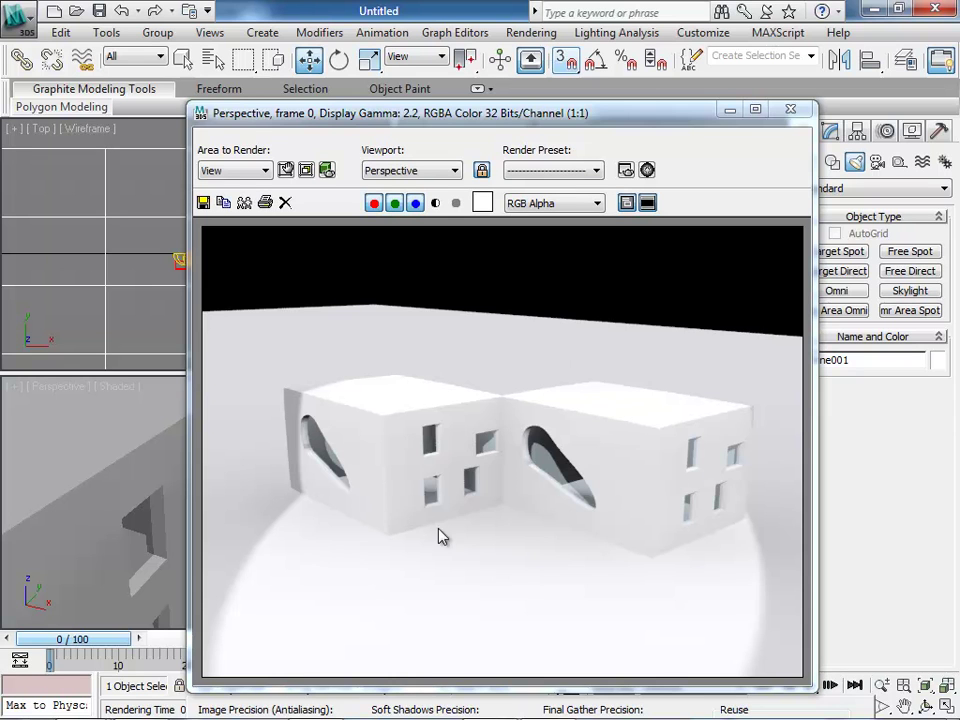
{"action": "left_click", "coordinate": [795, 110]}
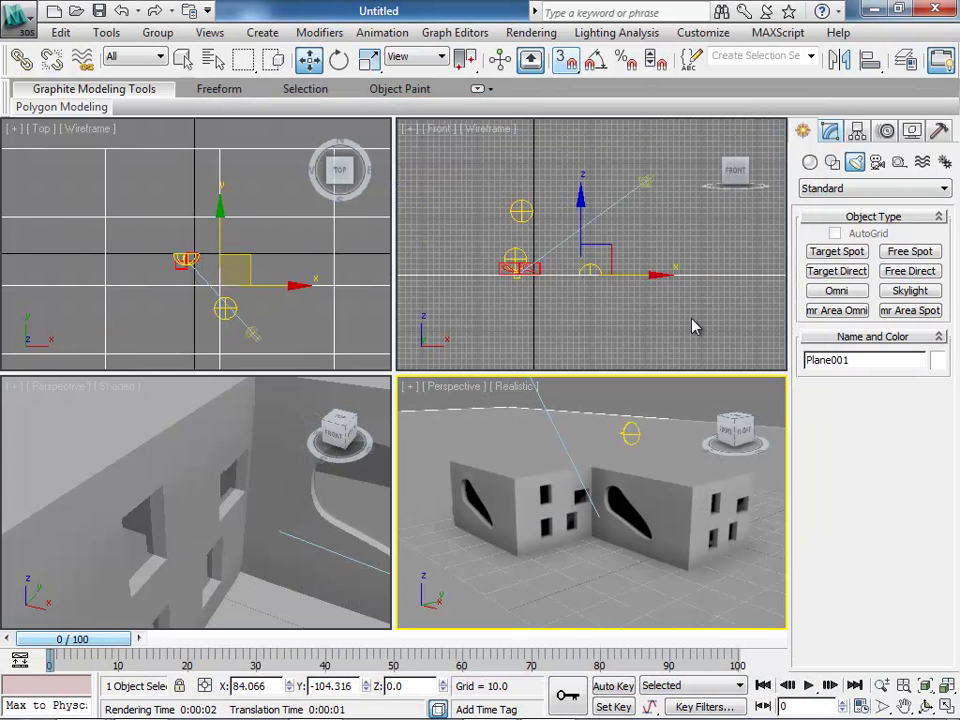
- Lower Direct001's Intensity/Color/Attenuation Multiplier from 1.0 to 0.7
{"action": "left_click", "coordinate": [645, 181]}
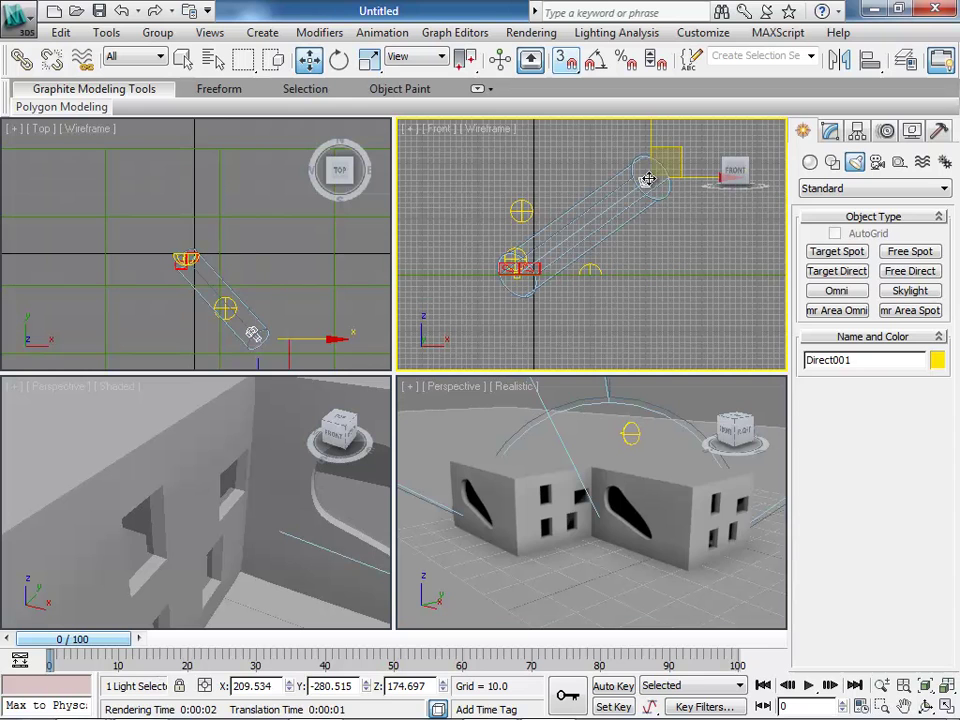
{"action": "left_click", "coordinate": [830, 133]}
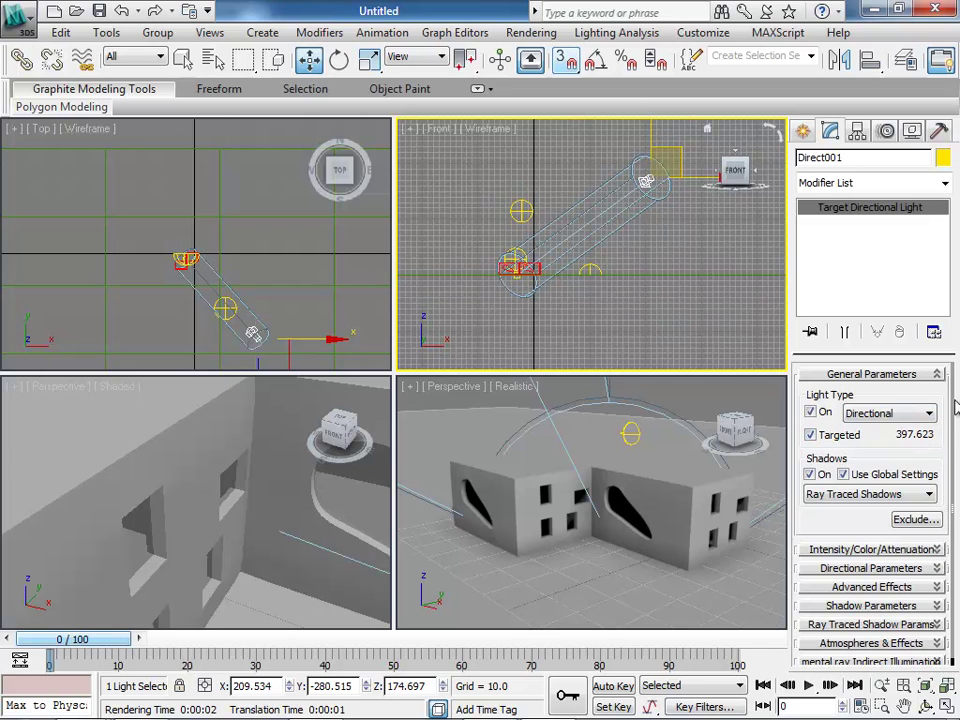
{"action": "scroll", "coordinate": [935, 545], "scroll_direction": "down", "scroll_amount": 1}
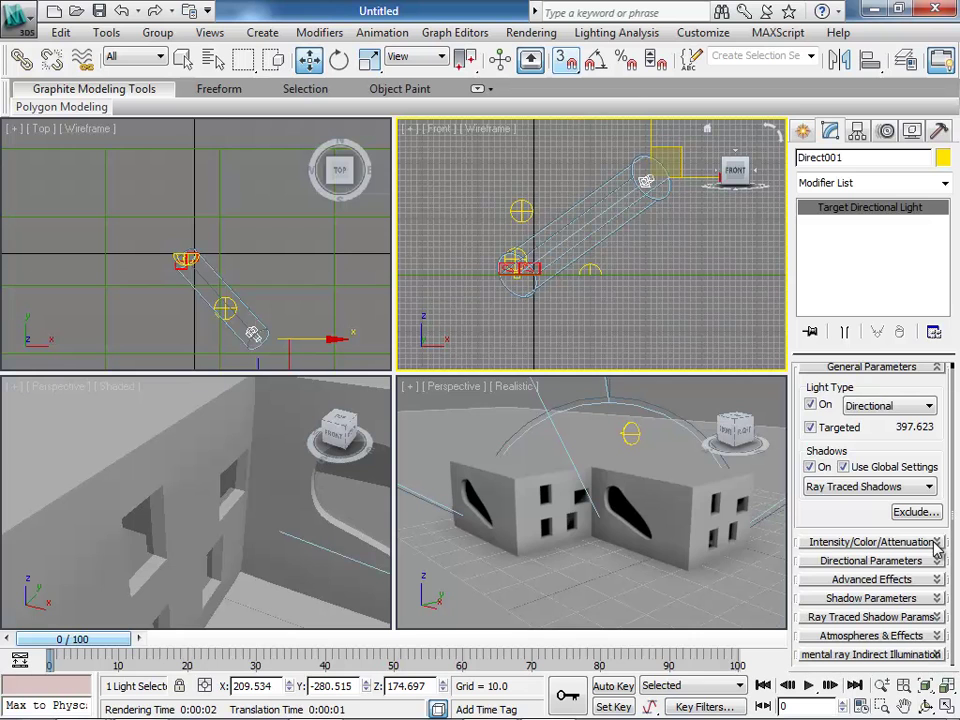
{"action": "left_click", "coordinate": [937, 542]}
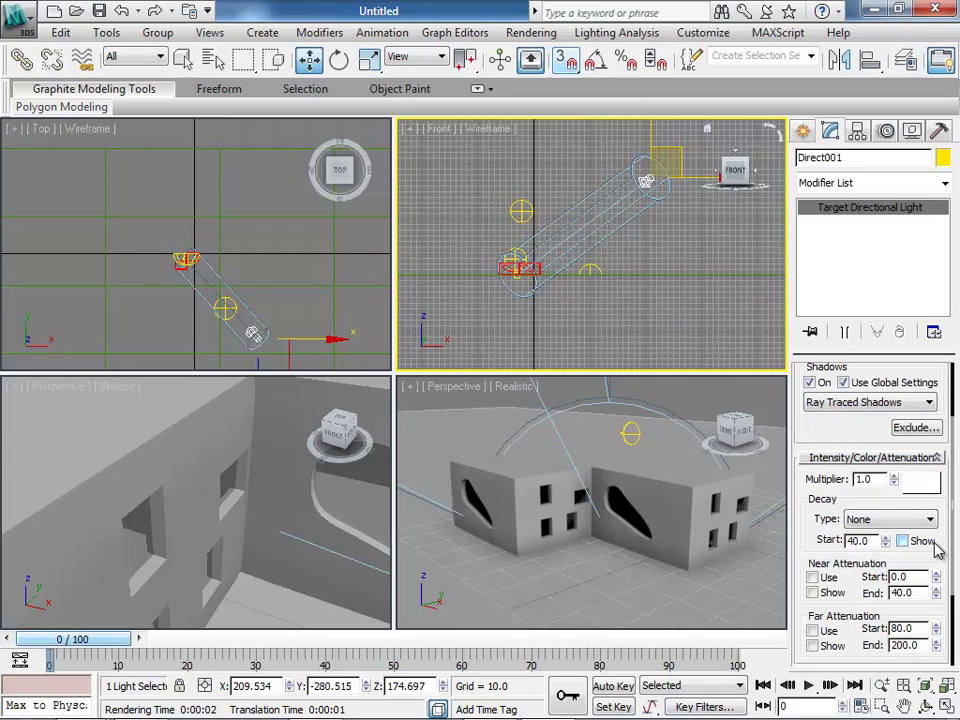
{"action": "left_click", "coordinate": [895, 483]}
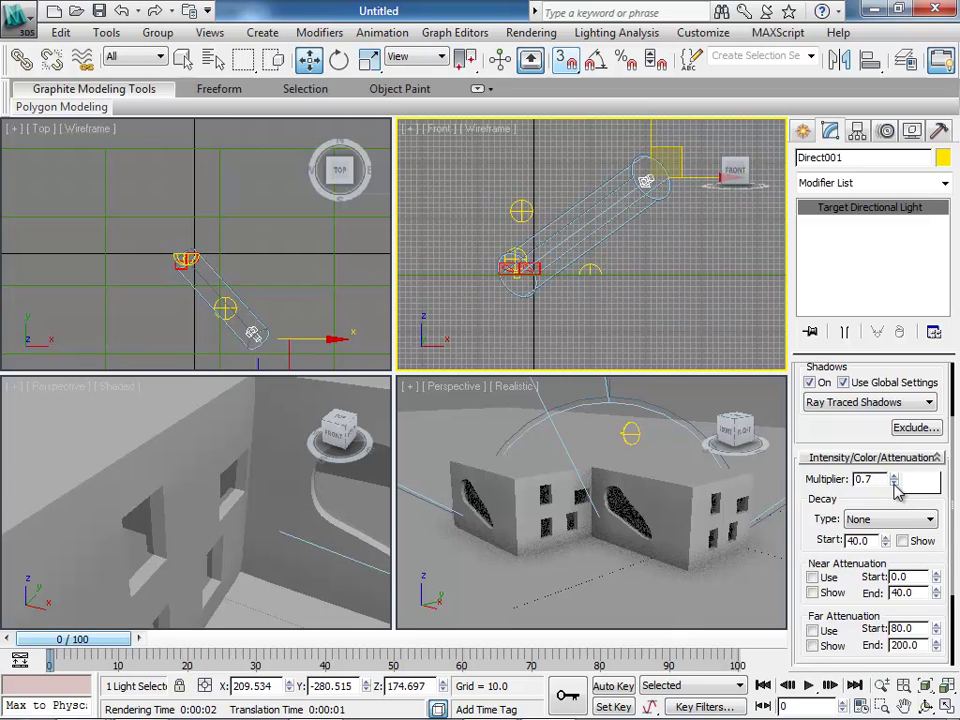
{"action": "left_click_drag", "start_coordinate": [955, 522], "coordinate": [950, 632]}
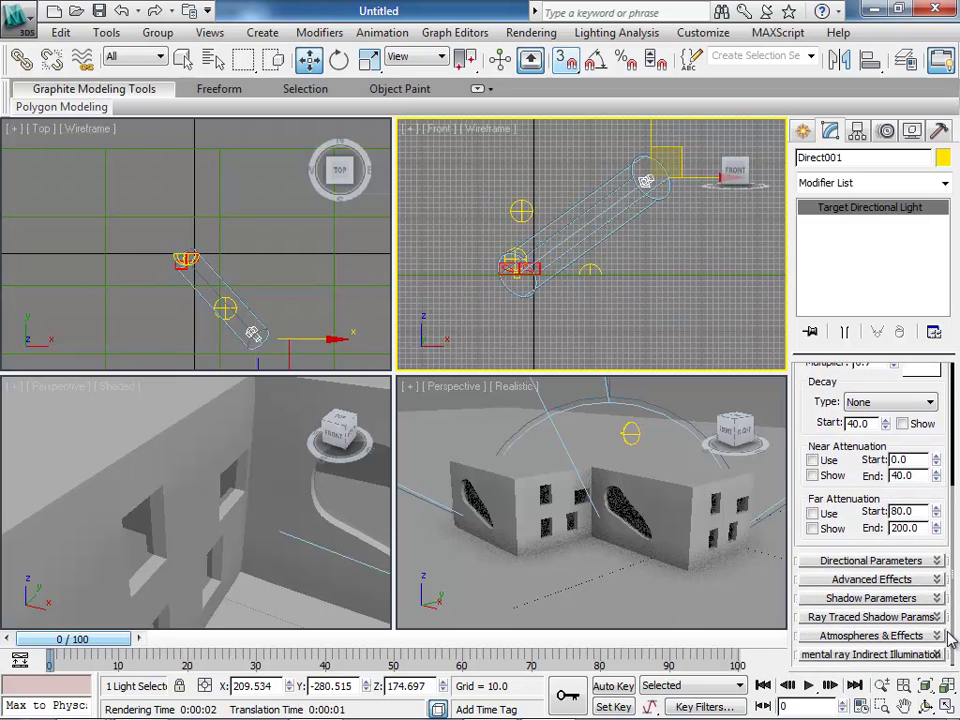
- In Directional Parameters, set Direct001's Hotspot/Beam to 117.0 and Falloff/Field to 228.0
{"action": "left_click", "coordinate": [940, 563]}
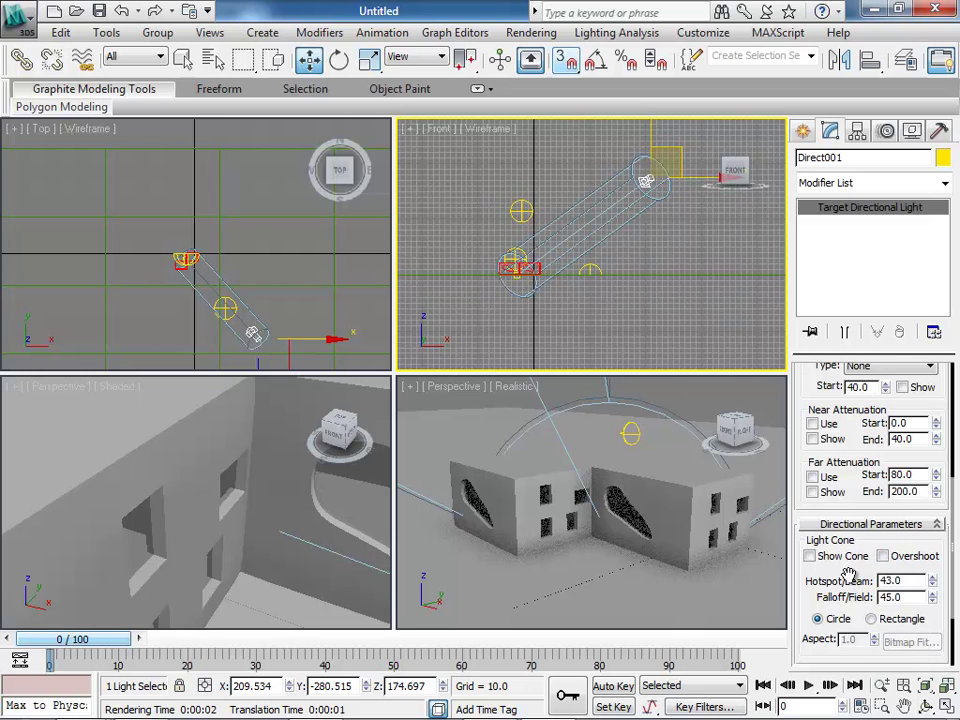
{"action": "left_click_drag", "start_coordinate": [909, 580], "coordinate": [877, 578]}
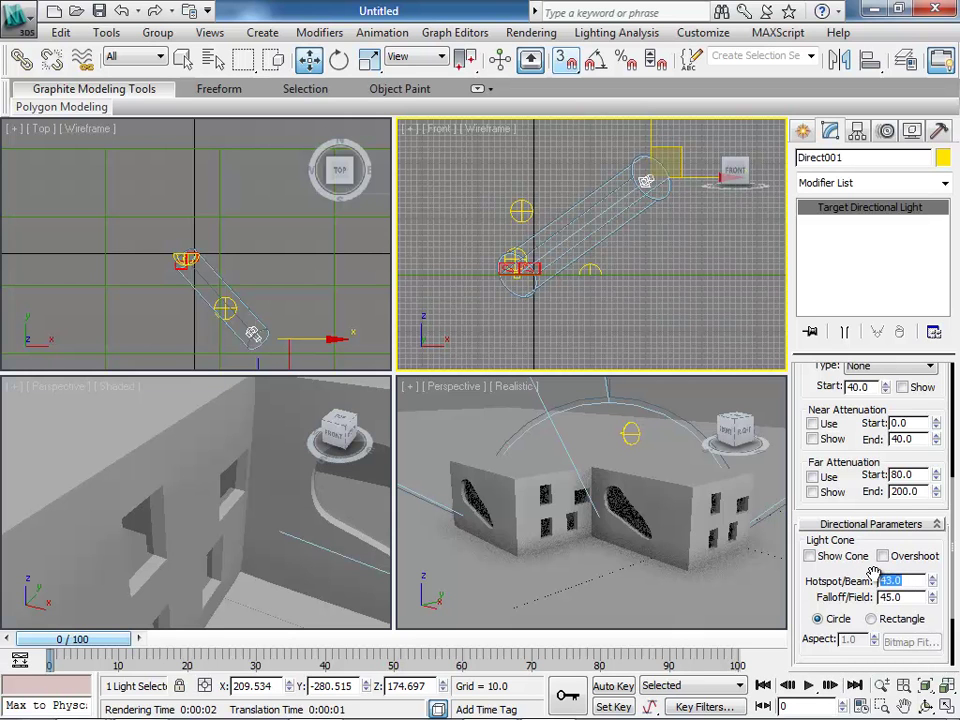
{"action": "left_click", "coordinate": [933, 578]}
{"action": "left_click", "coordinate": [933, 578]}
{"action": "left_click", "coordinate": [933, 578]}
{"action": "left_click", "coordinate": [933, 578]}
{"action": "left_click_drag", "start_coordinate": [934, 578], "coordinate": [934, 580]}
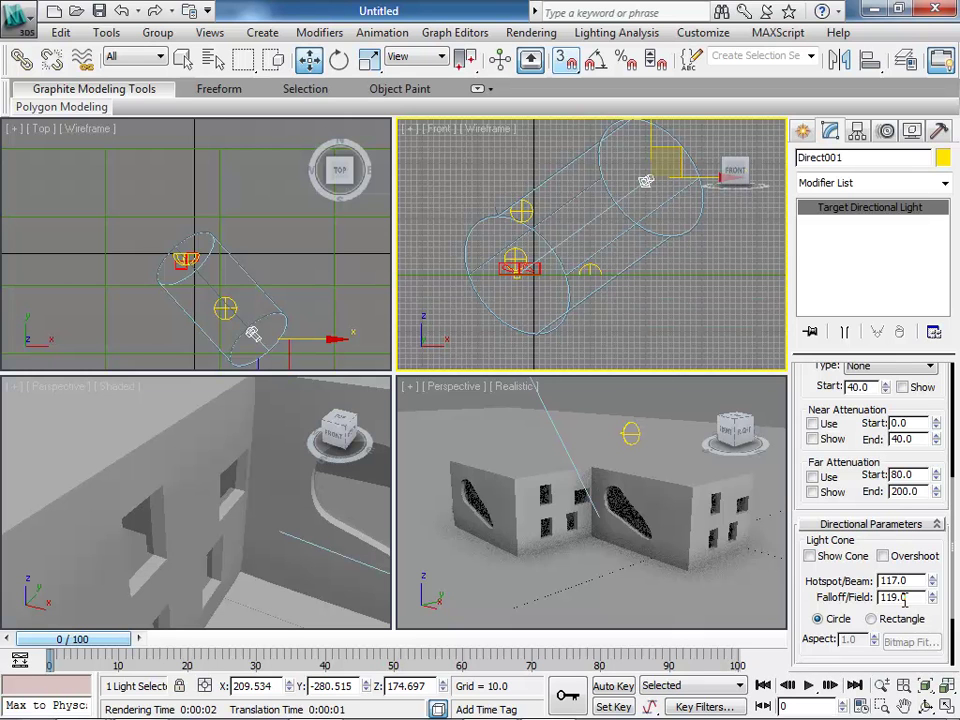
{"action": "left_click_drag", "start_coordinate": [905, 598], "coordinate": [866, 597]}
{"action": "left_click_drag", "start_coordinate": [934, 596], "coordinate": [934, 598]}
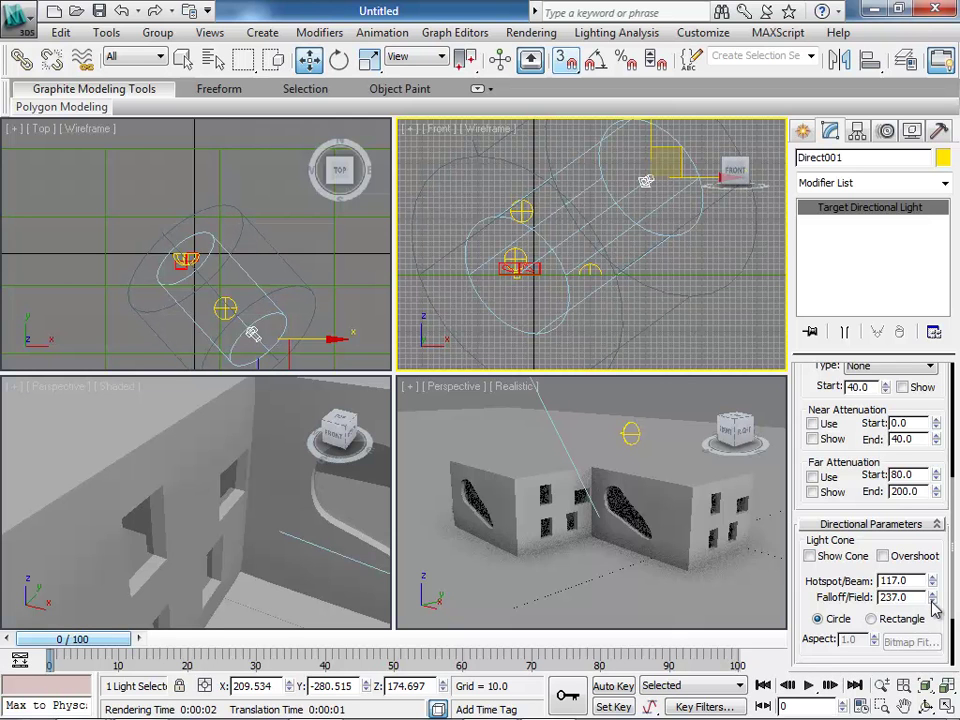
{"action": "left_click_drag", "start_coordinate": [932, 604], "coordinate": [932, 604]}
{"action": "right_click", "coordinate": [447, 395]}
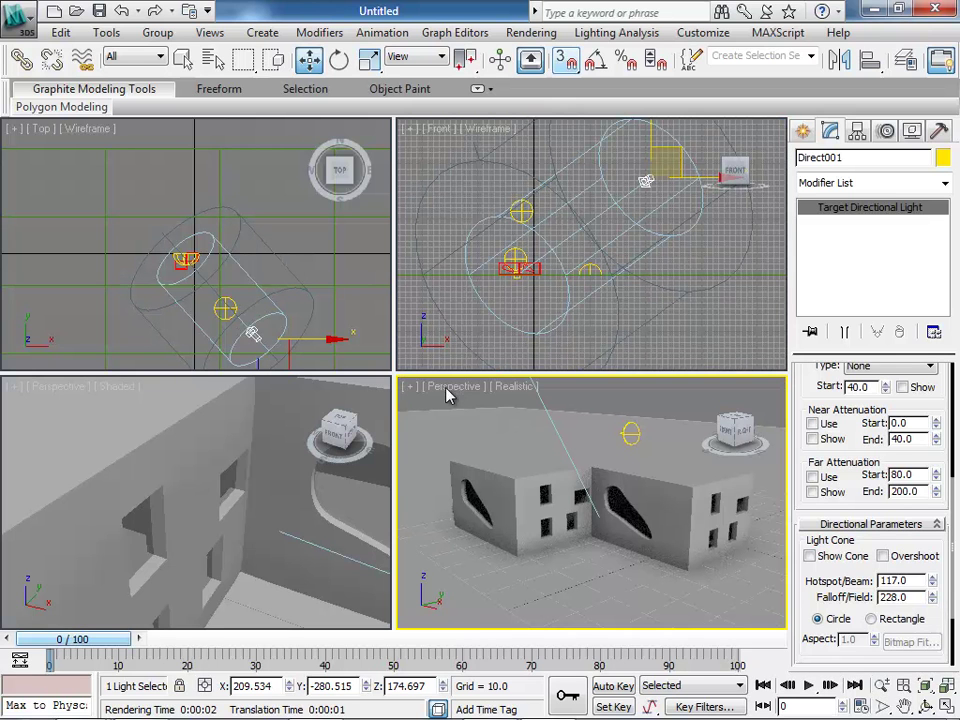